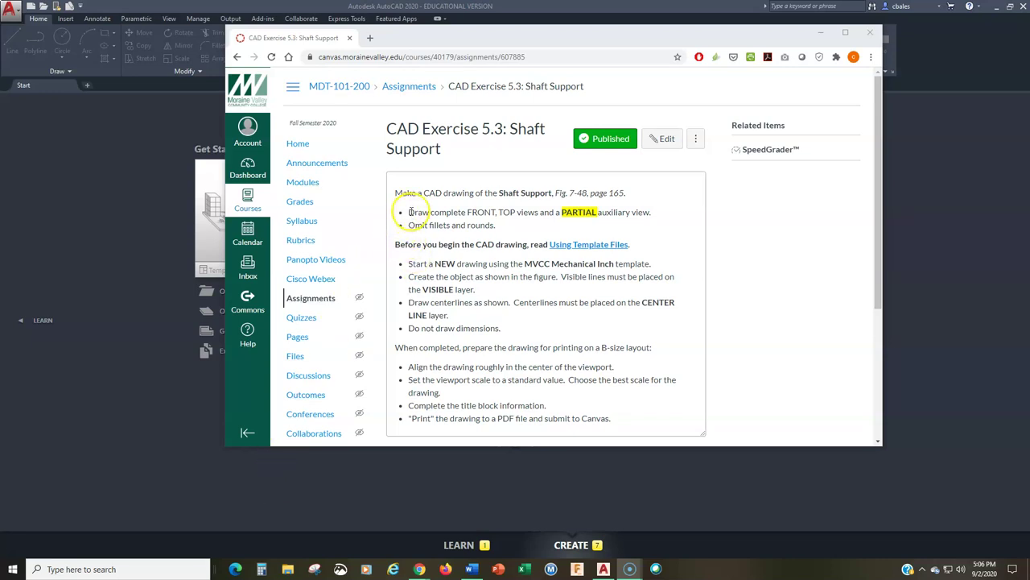
Review the Shaft Support assignment's requirements on the partial auxiliary view and on omitting fillets and rounds.
drag(468, 212, 596, 211)
click(563, 212)
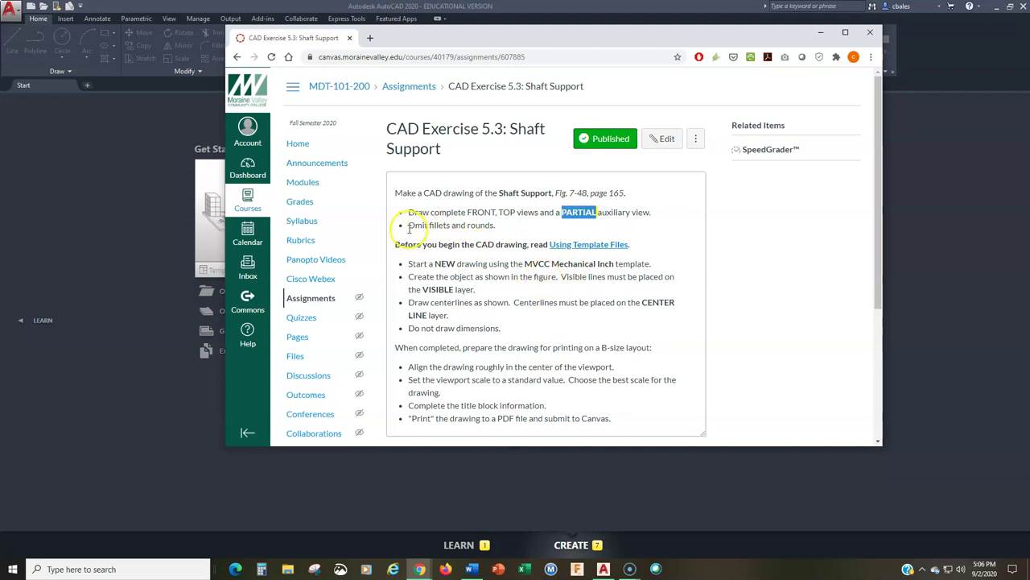
drag(408, 226, 496, 228)
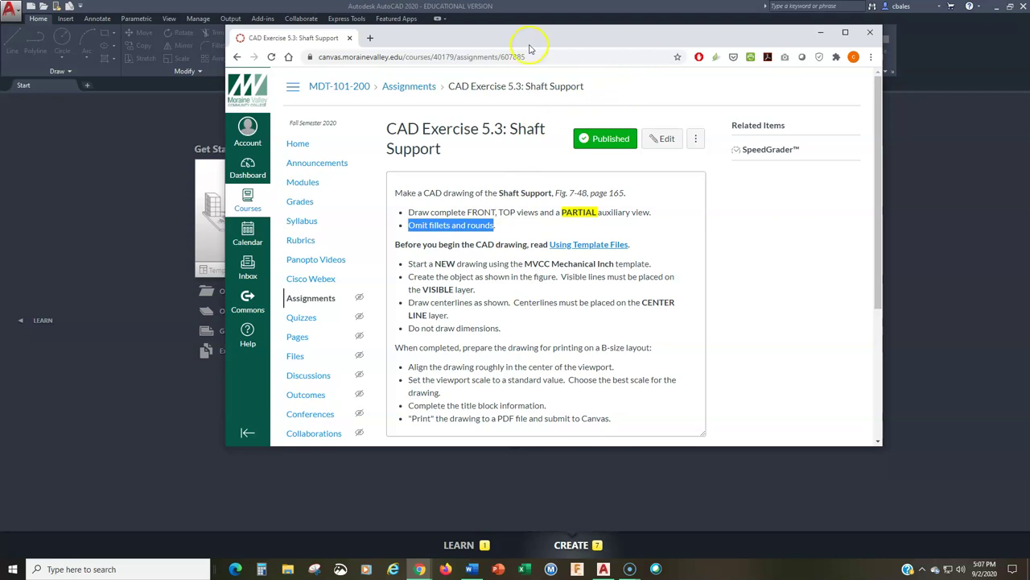
Switch to AutoCAD and start a new drawing from the 2020 MVCC Mechanical-INCH.dwt template.
drag(524, 39, 1029, 80)
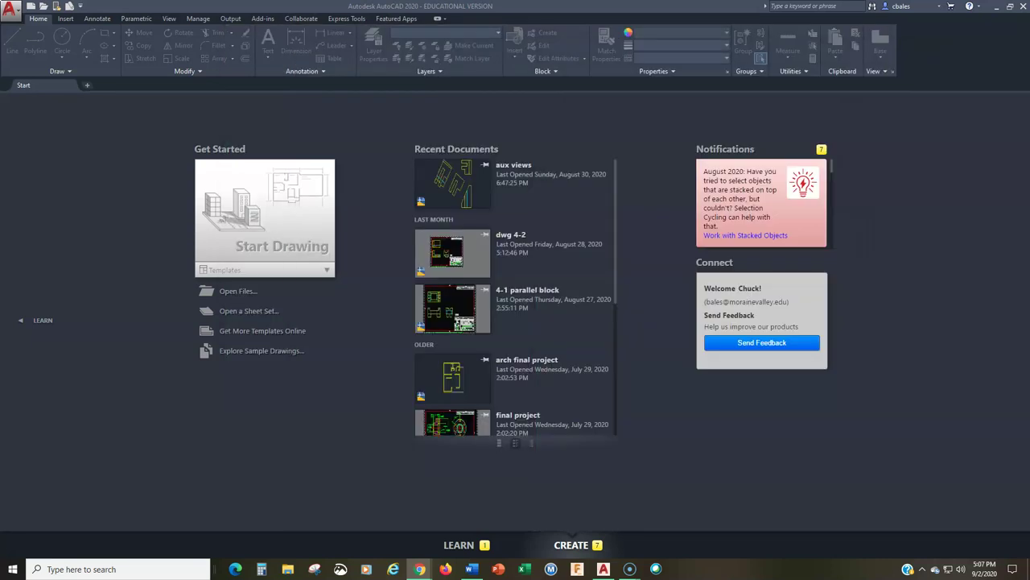
click(229, 270)
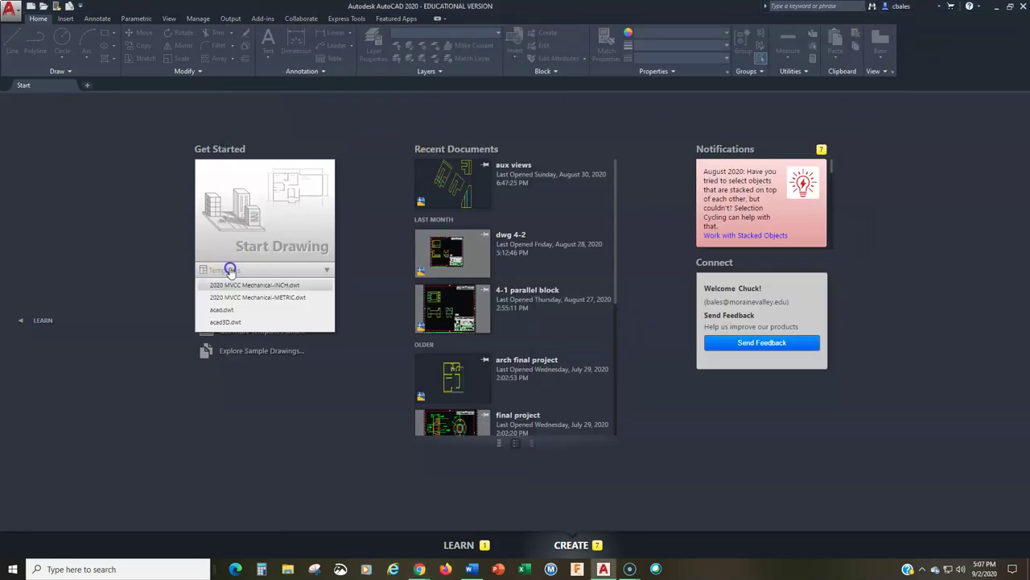
click(258, 289)
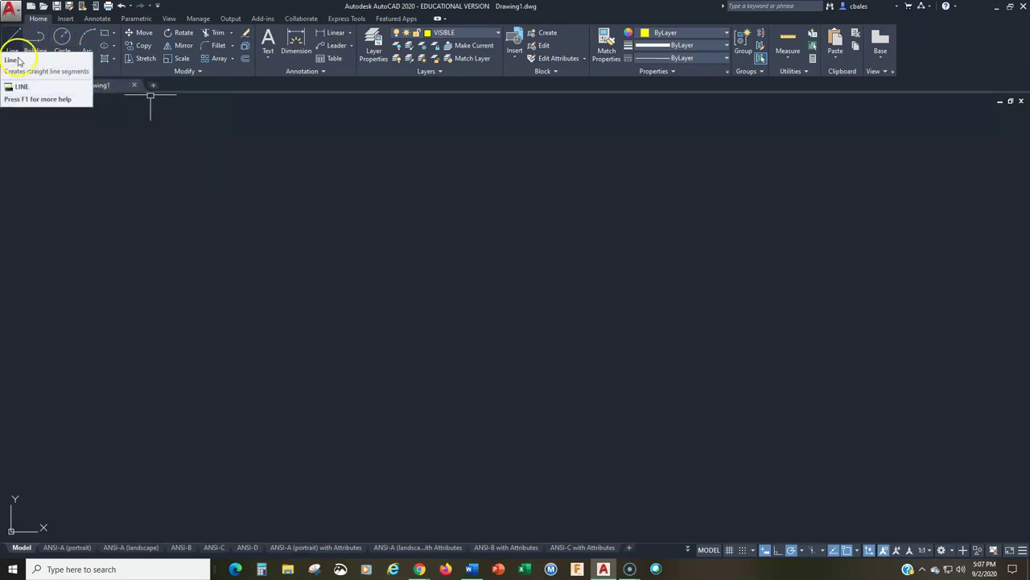
Draw a circle on the VISIBLE layer as the left end of the rounded outline.
click(62, 37)
click(245, 266)
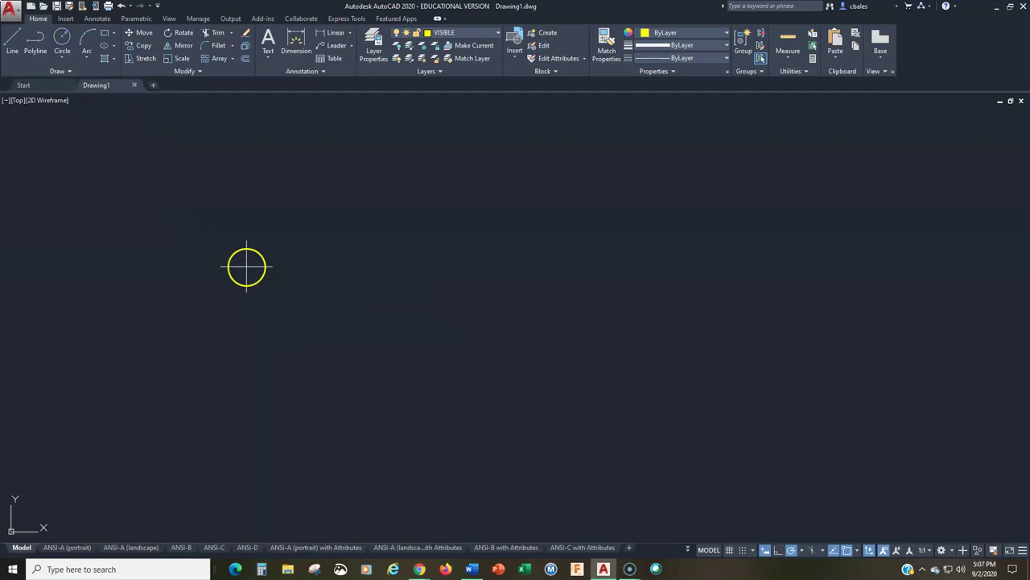
click(280, 291)
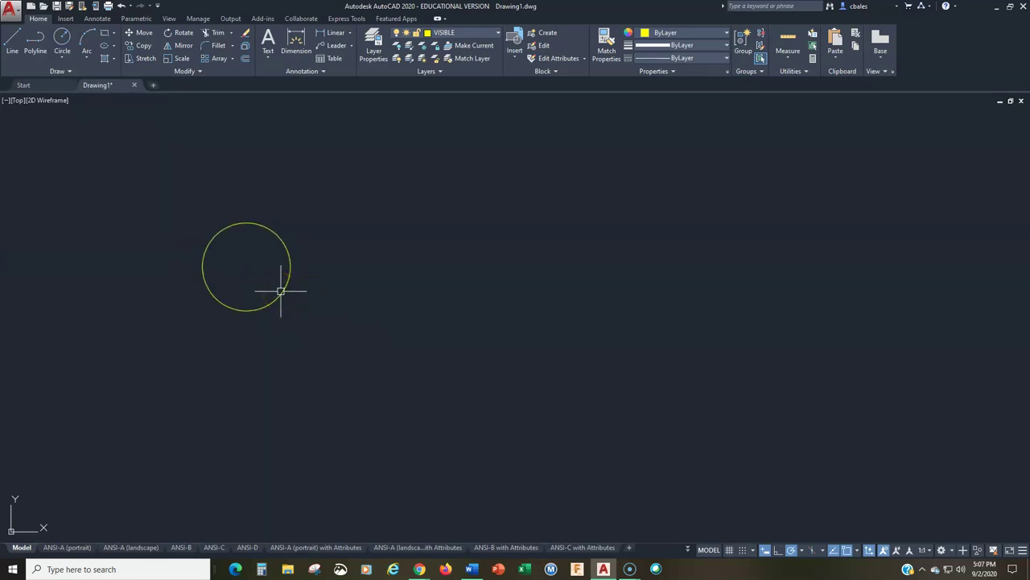
Copy the circle horizontally to the right to form the opposite end of the outline.
text(co)
key(Return)
click(290, 272)
key(Return)
click(252, 166)
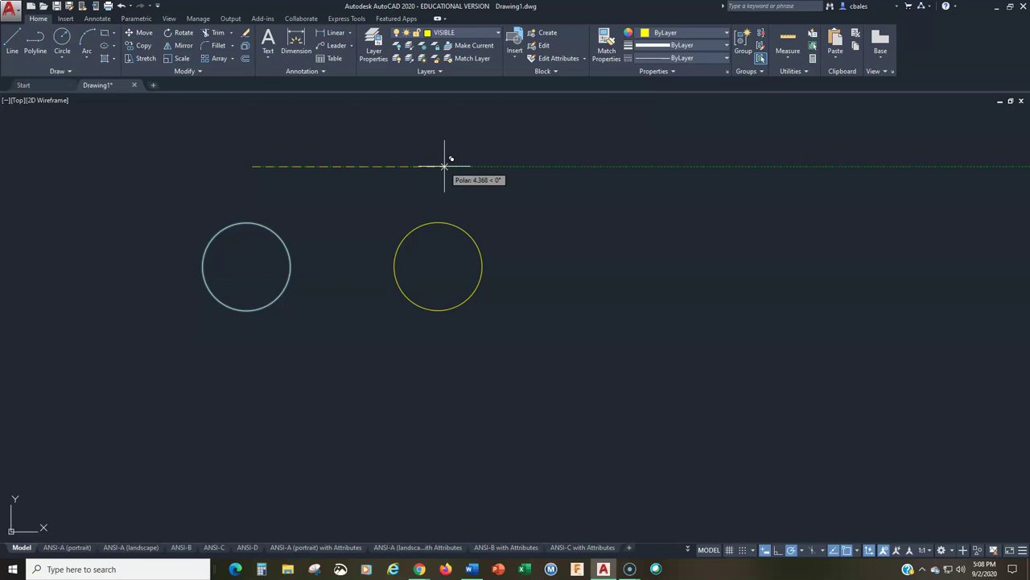
text(1)
key(Return)
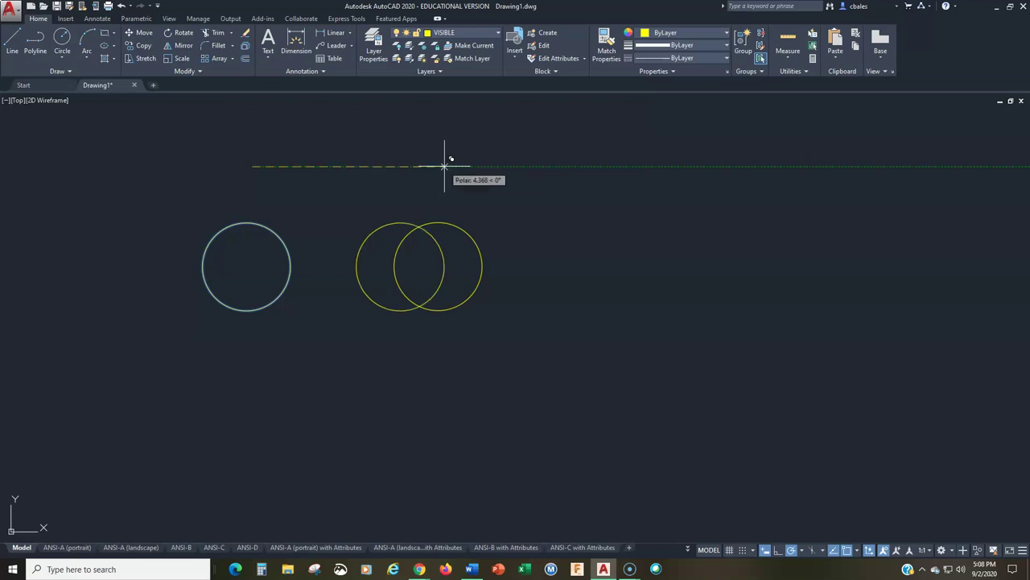
key(Return)
scroll(341, 266, up, 2)
mouse_move(341, 266)
middle_down()
mouse_move(357, 319)
mouse_move(438, 345)
middle_up()
scroll(427, 336, up, 2)
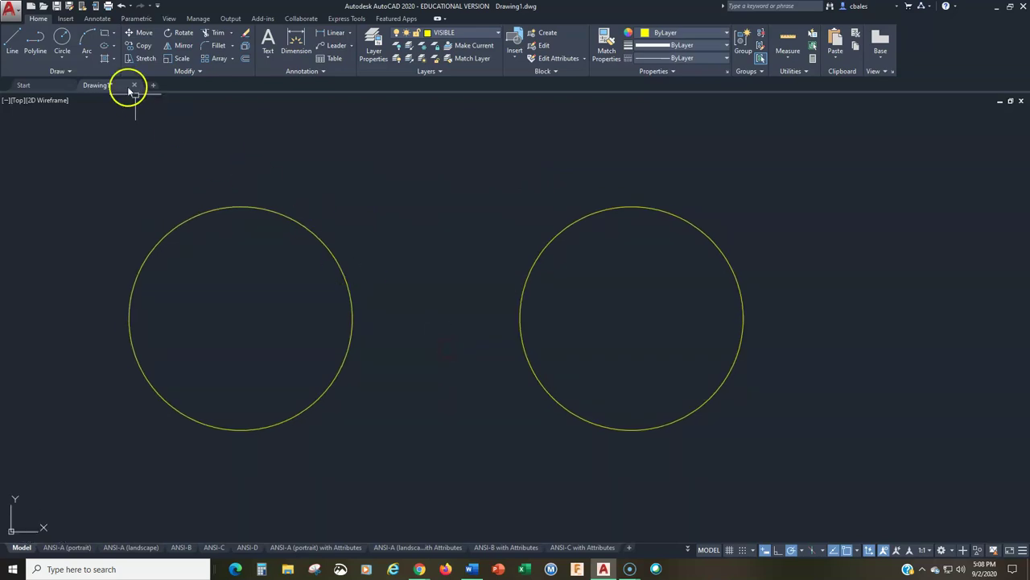
Draw a horizontal line joining the top quadrants of the two circles.
click(12, 38)
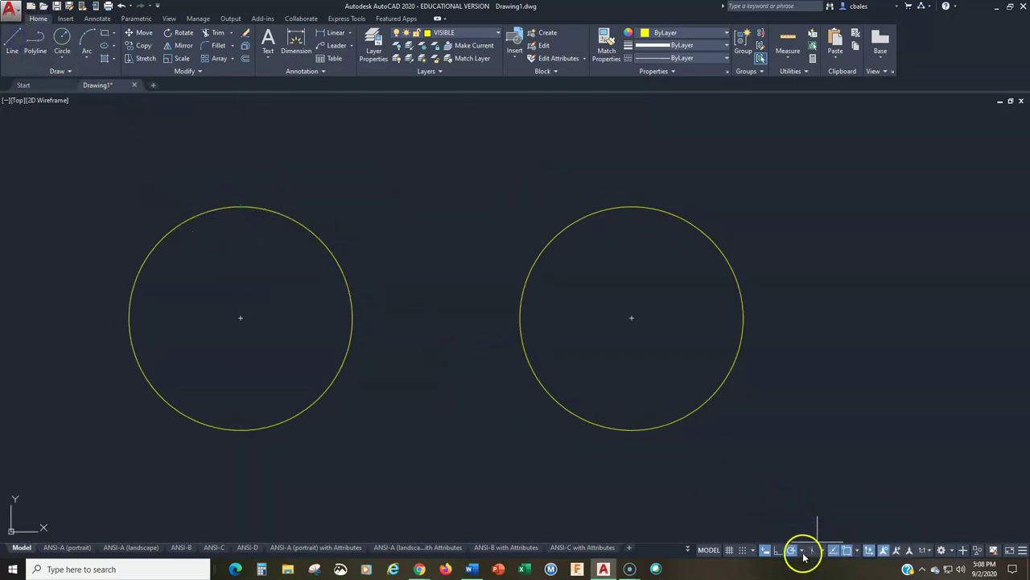
click(856, 552)
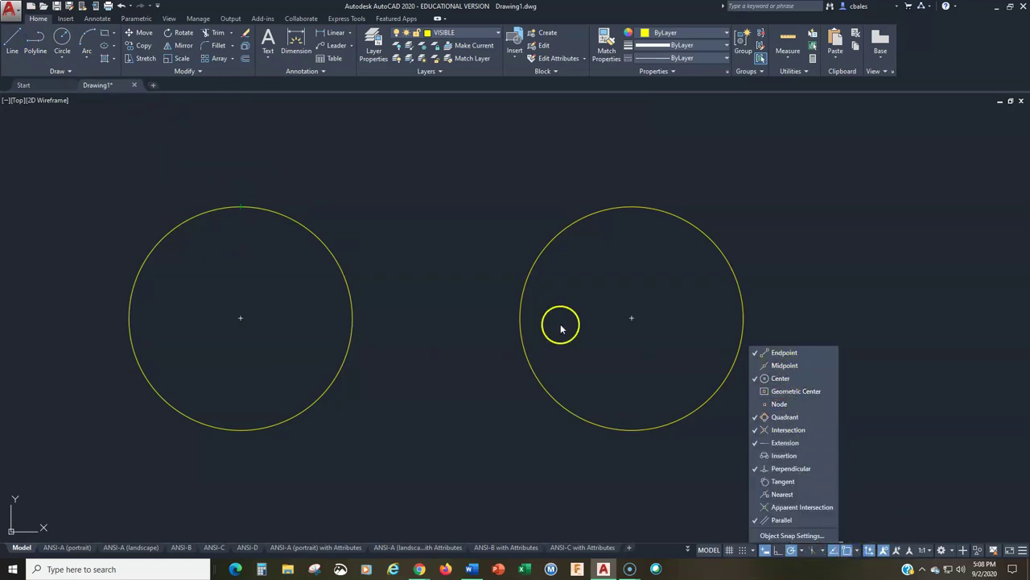
click(244, 215)
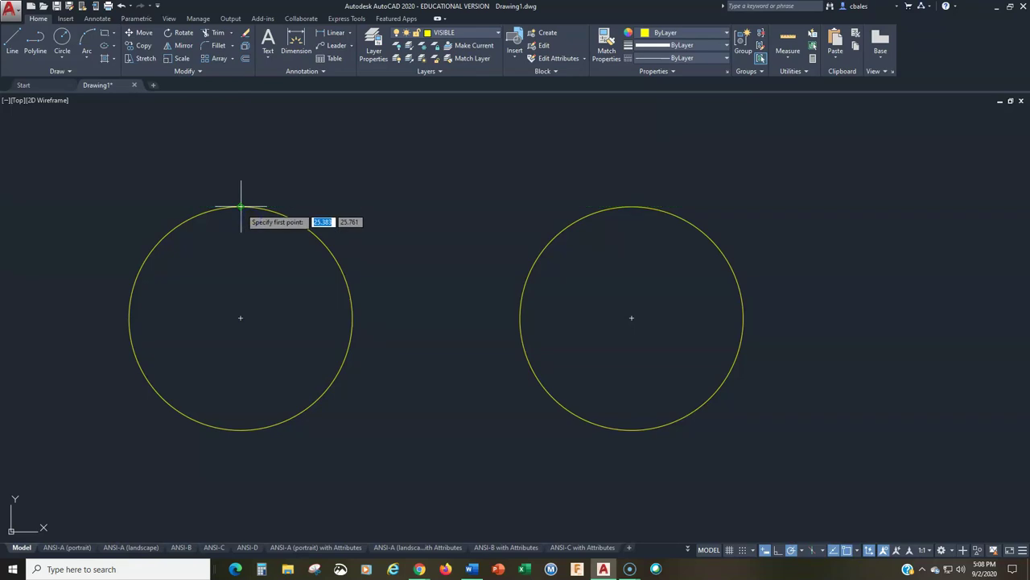
click(240, 207)
click(632, 207)
key(Return)
Draw a second horizontal line joining the bottom quadrants of the two circles.
key(Return)
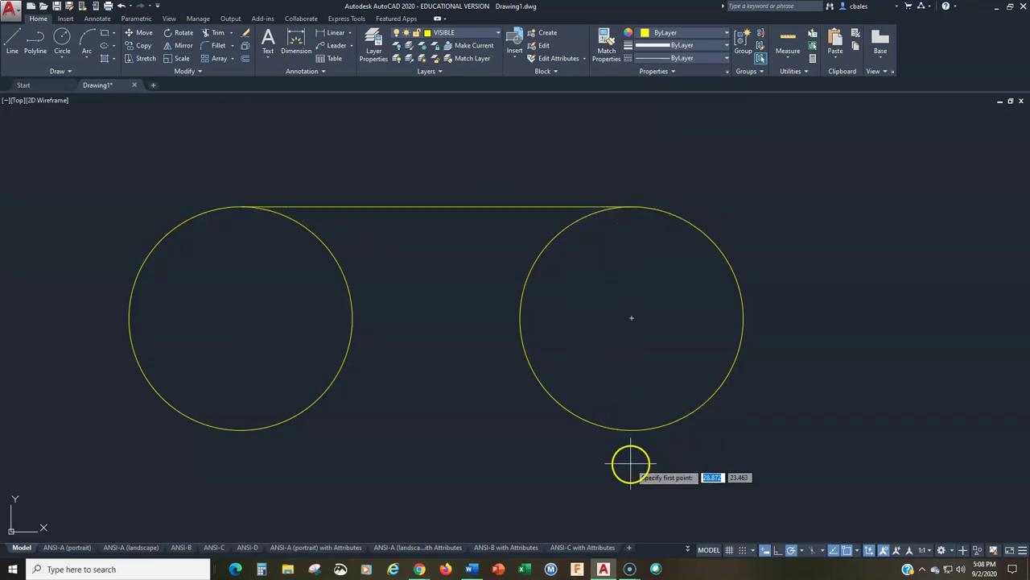
click(632, 430)
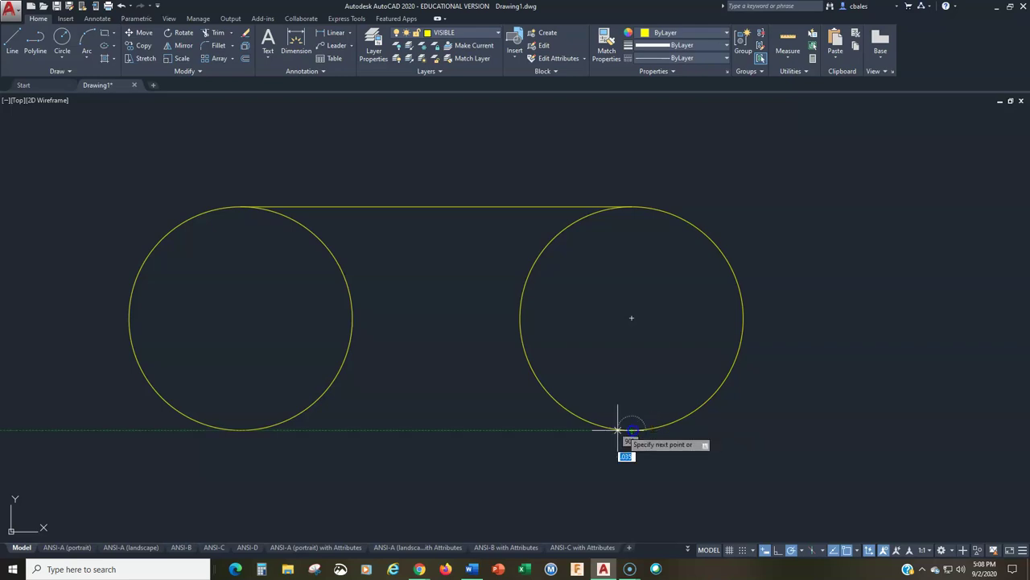
click(240, 430)
key(Return)
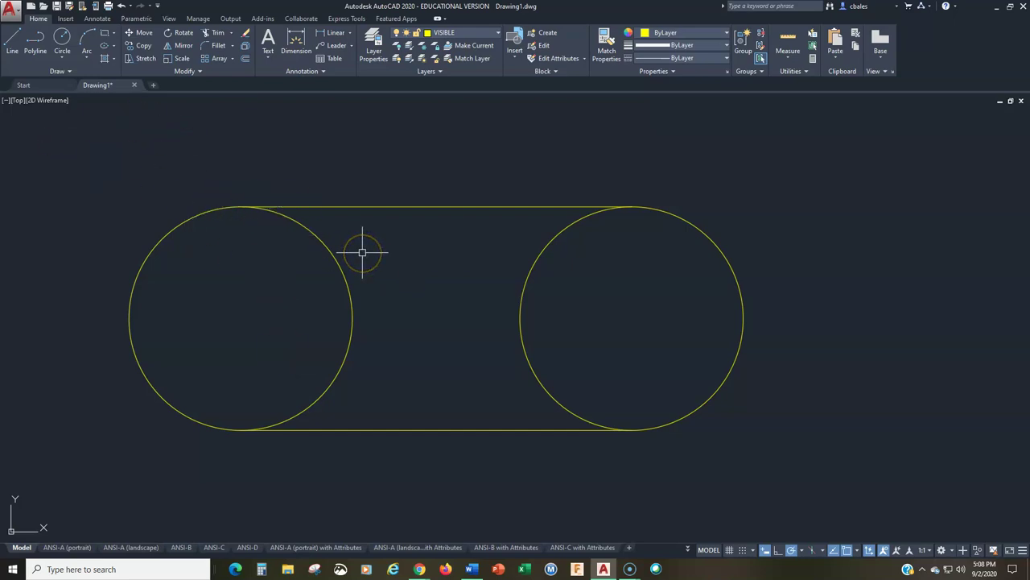
Trim the inner halves of both circles against the two horizontal lines to leave a closed rounded outline.
text(tr)
key(Return)
key(Return)
click(602, 287)
click(281, 340)
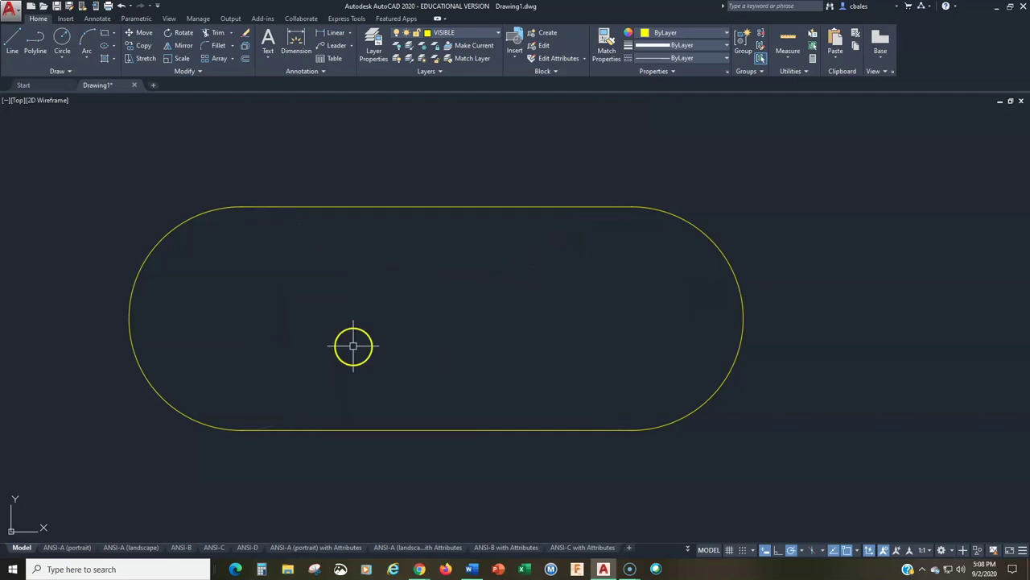
middle_drag(354, 346, 397, 334)
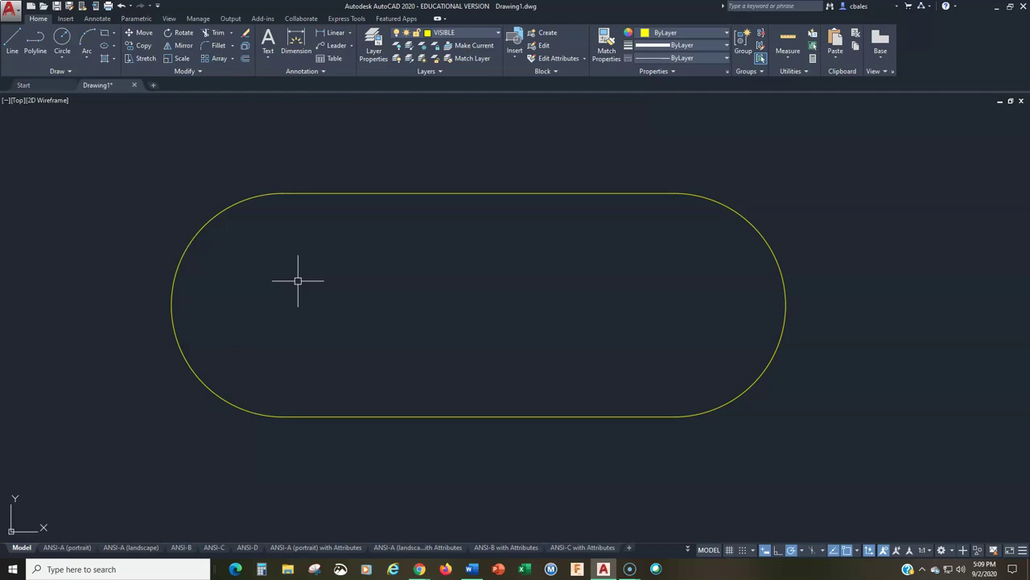
key(ctrl+v)
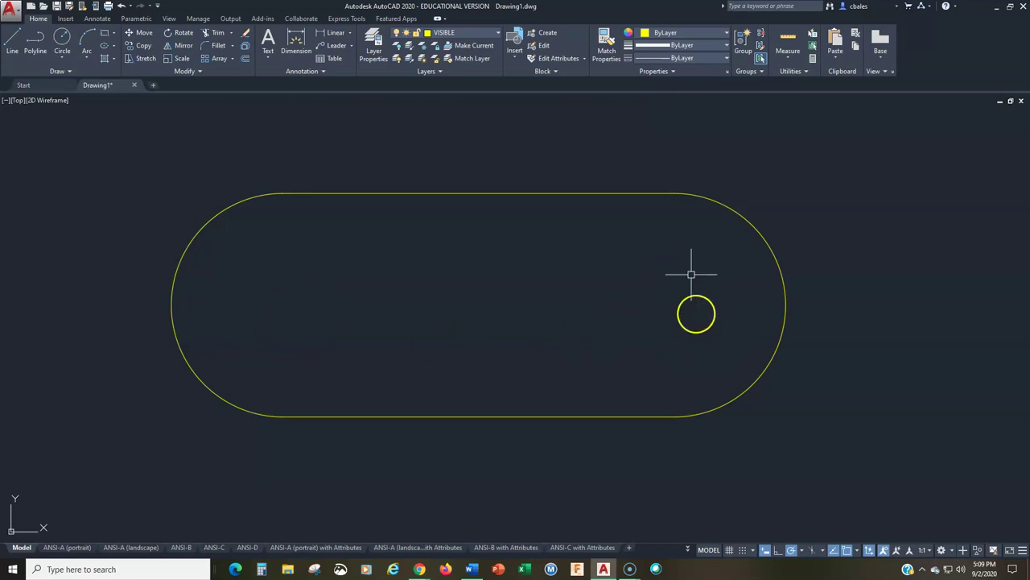
middle_drag(330, 297, 410, 349)
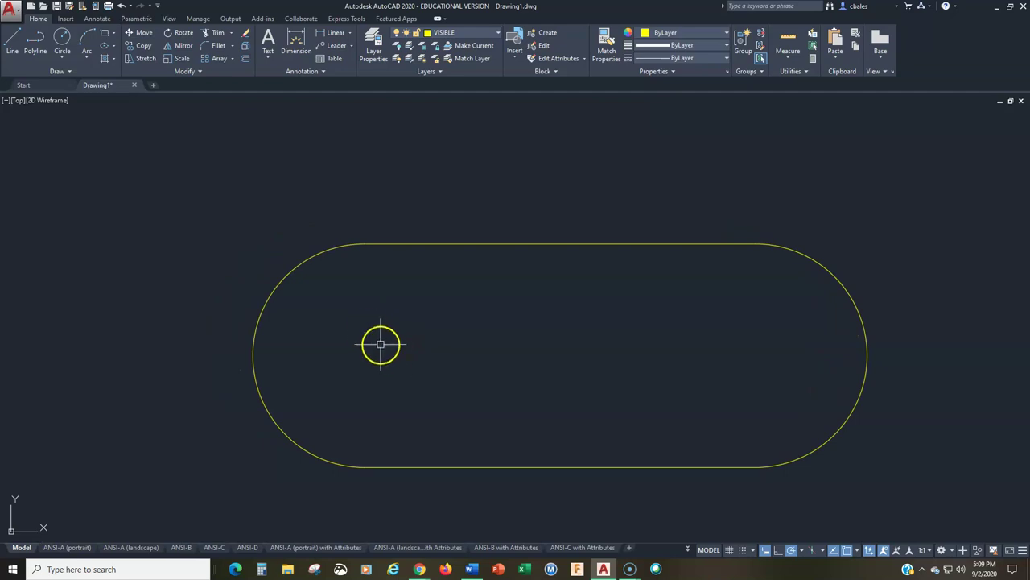
key(Escape)
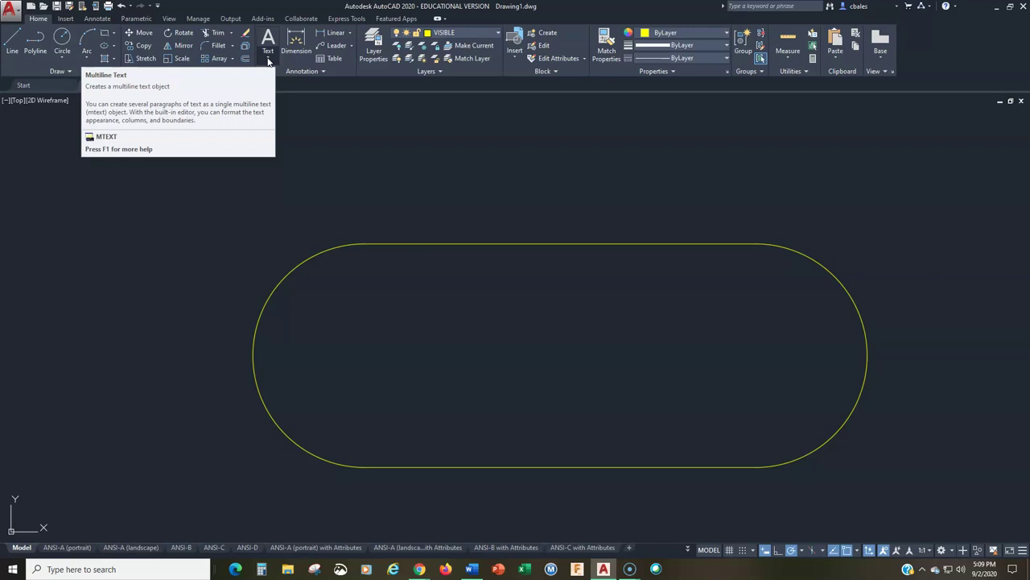
click(269, 62)
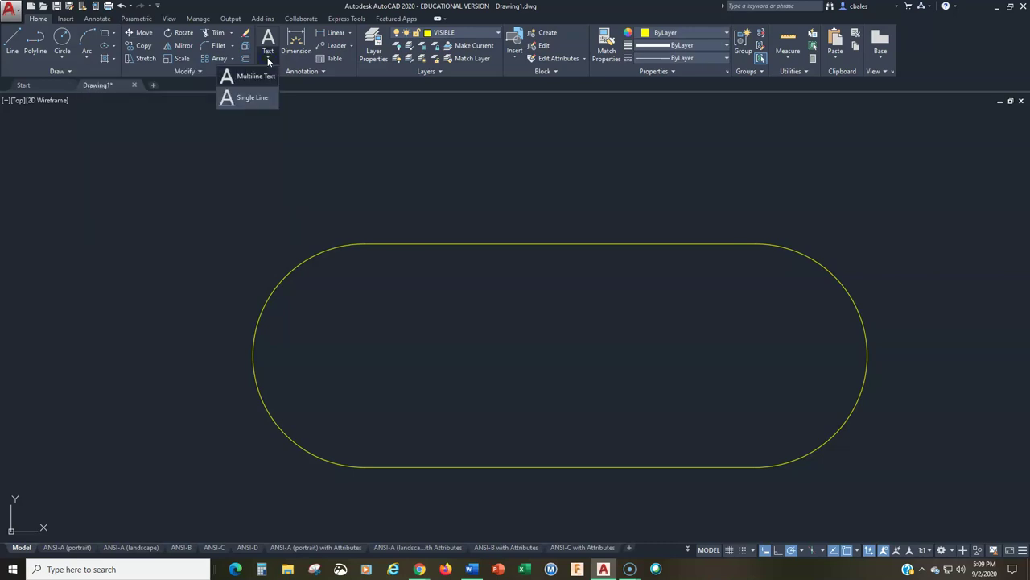
click(269, 62)
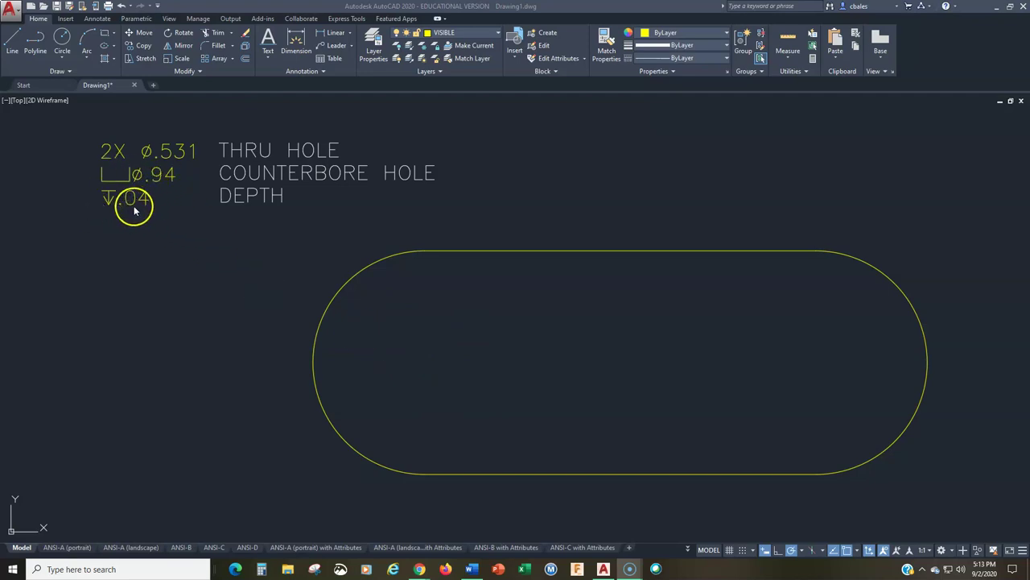
Draw a .531 diameter circle for the through hole, centred on the outline's left end arc.
click(158, 302)
click(117, 290)
middle_drag(137, 293, 85, 282)
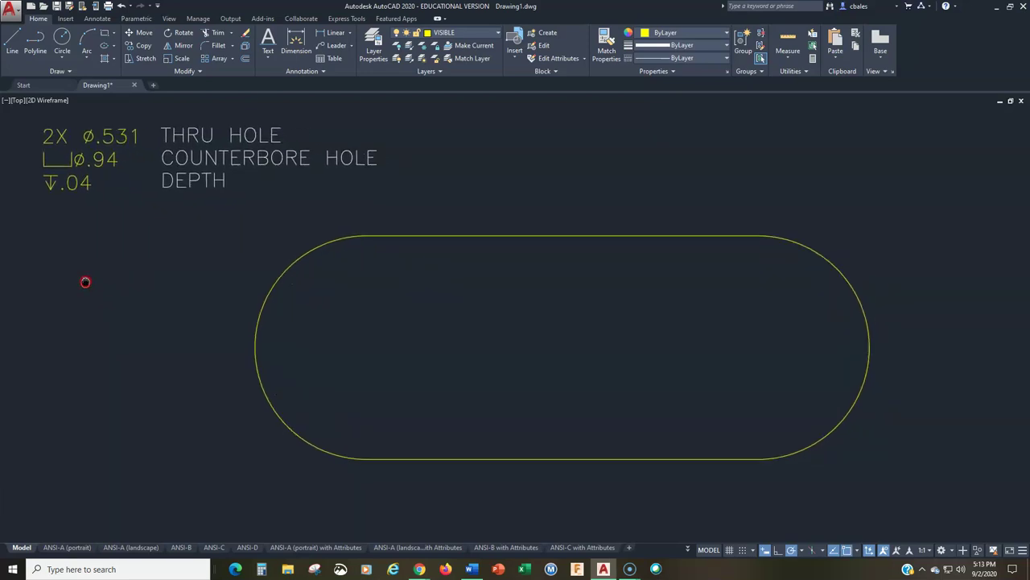
click(64, 58)
click(55, 79)
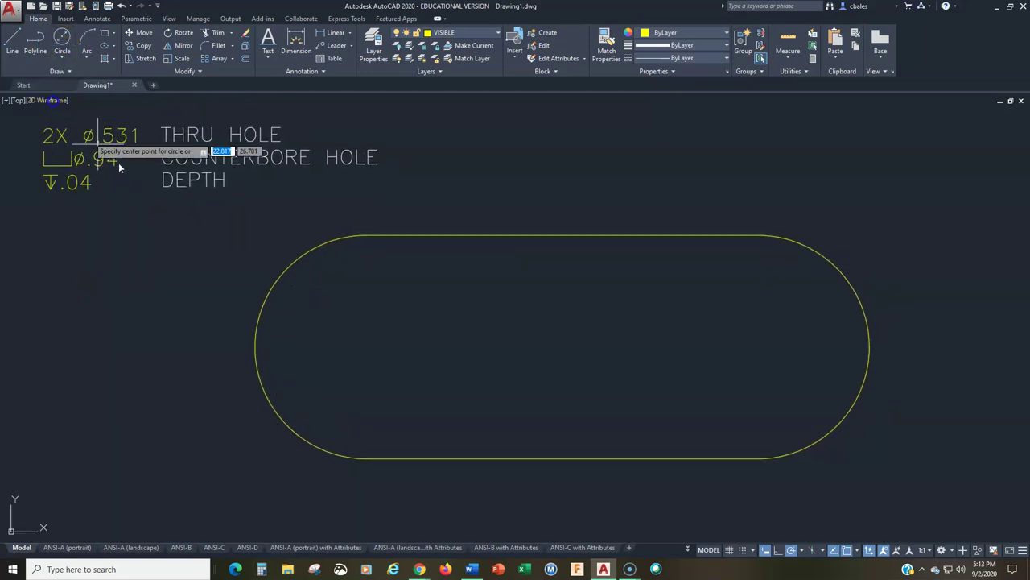
click(366, 346)
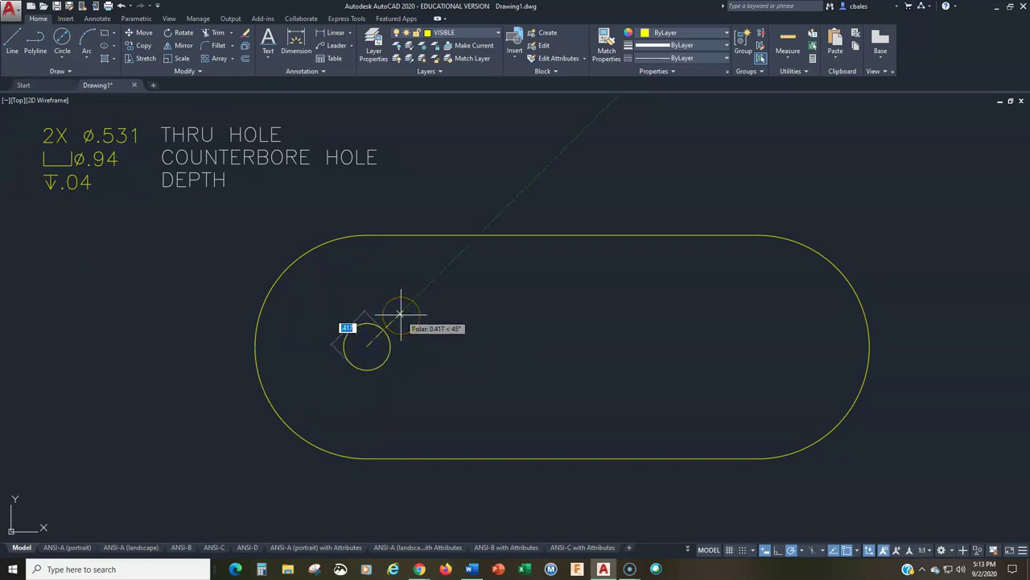
text(.)
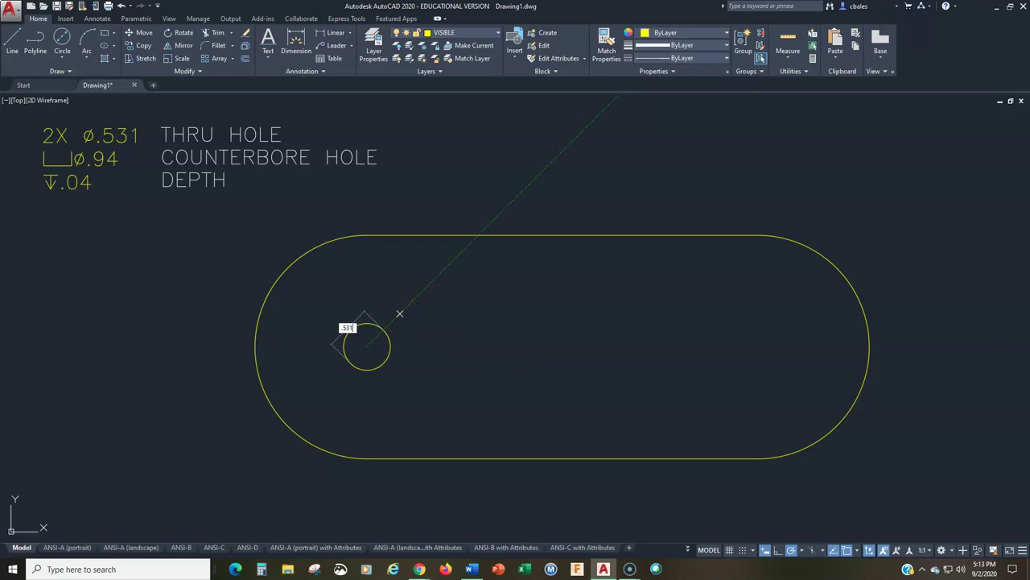
text(531)
key(Return)
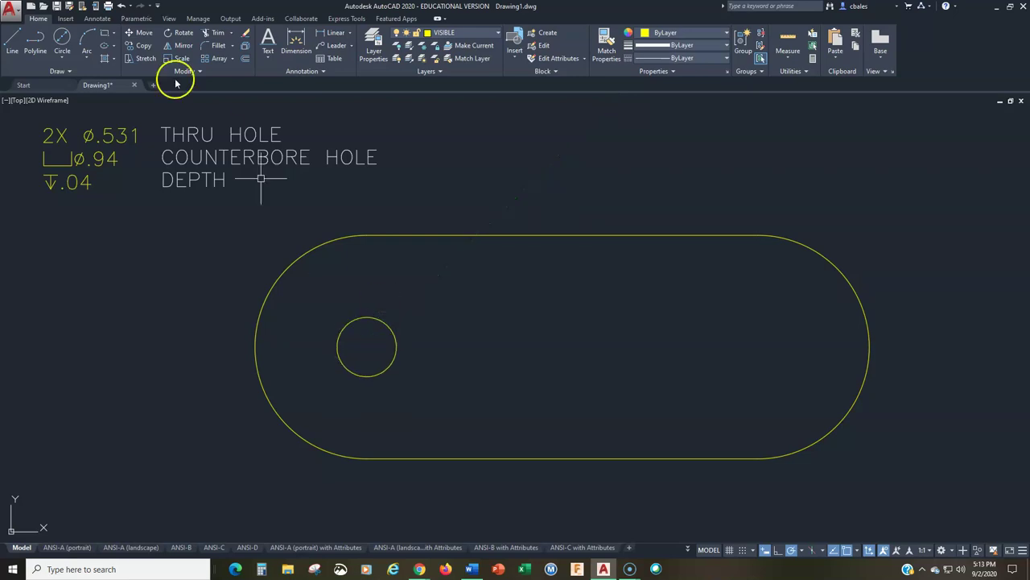
Draw a concentric .94 diameter circle around the through hole for the counterbore.
click(62, 36)
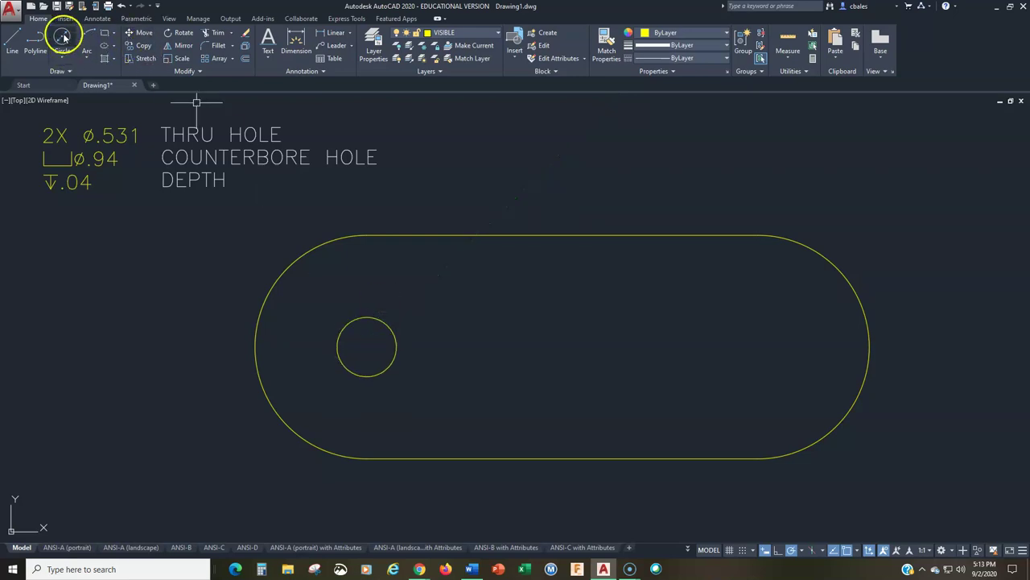
click(366, 346)
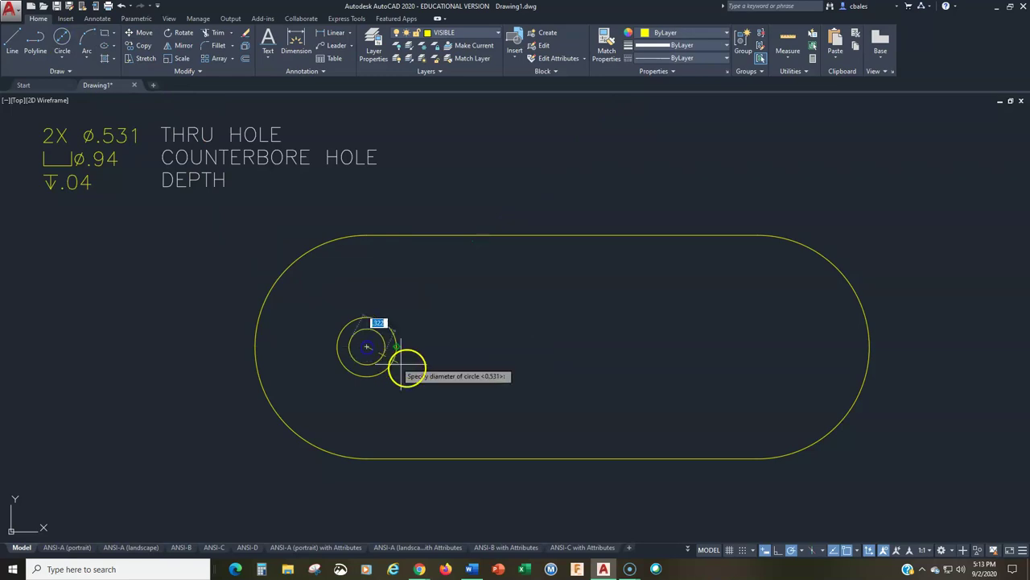
text(d)
key(Return)
text(.9)
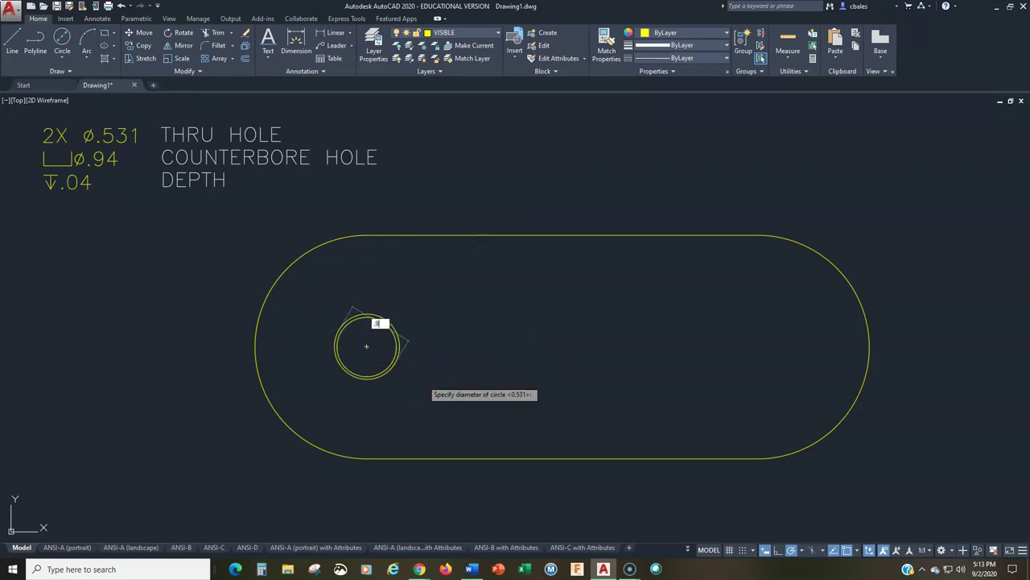
text(4)
key(Return)
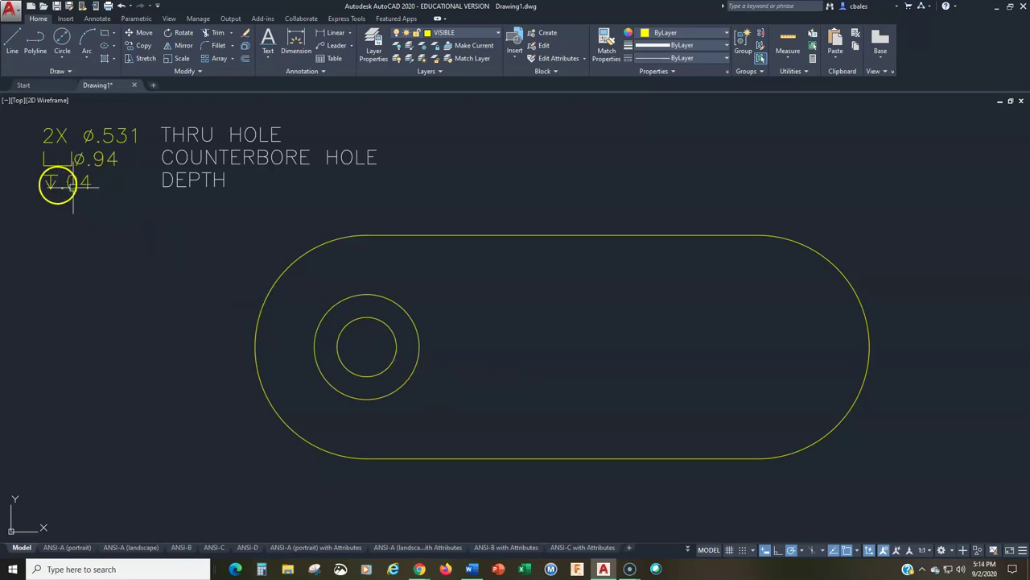
click(393, 346)
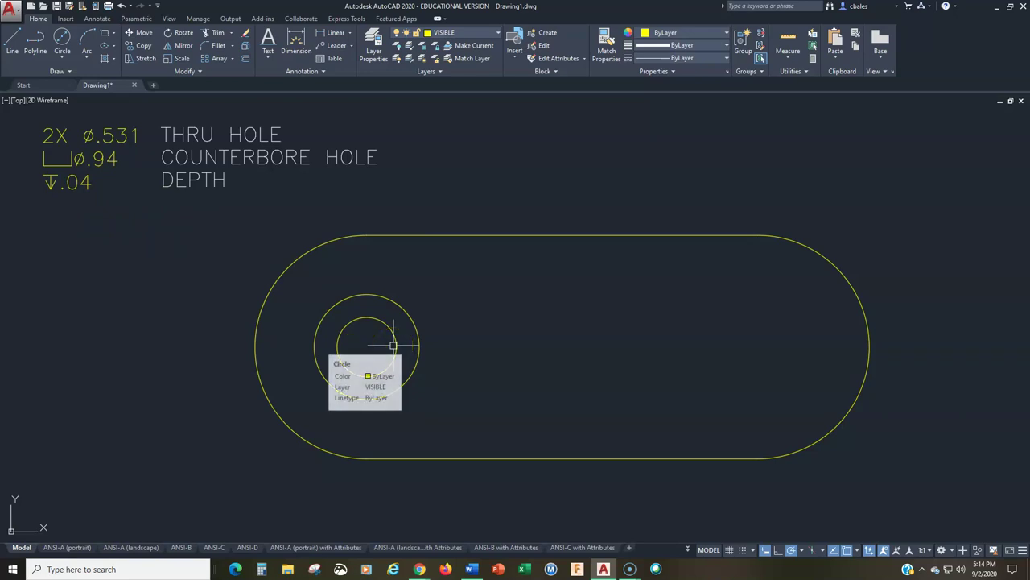
click(393, 346)
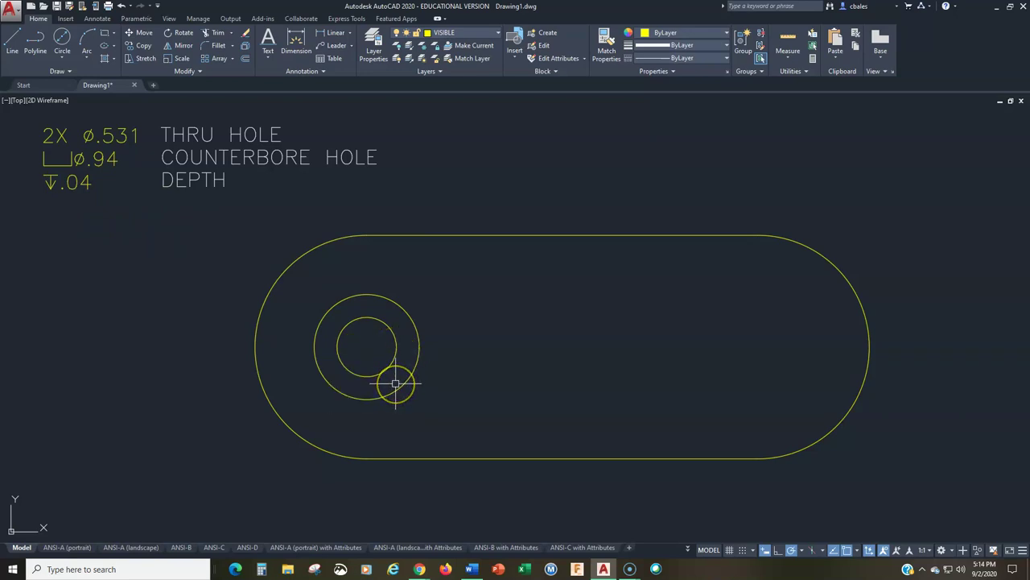
click(366, 346)
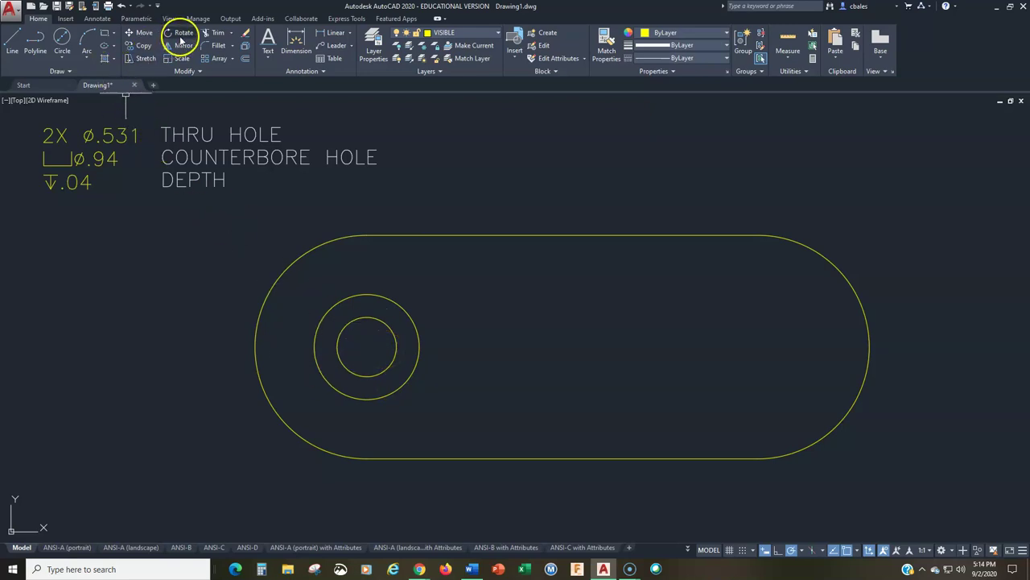
Copy the through hole and counterbore circles from the outline's left arc centre to its right arc centre.
click(145, 46)
click(426, 279)
click(376, 331)
key(Return)
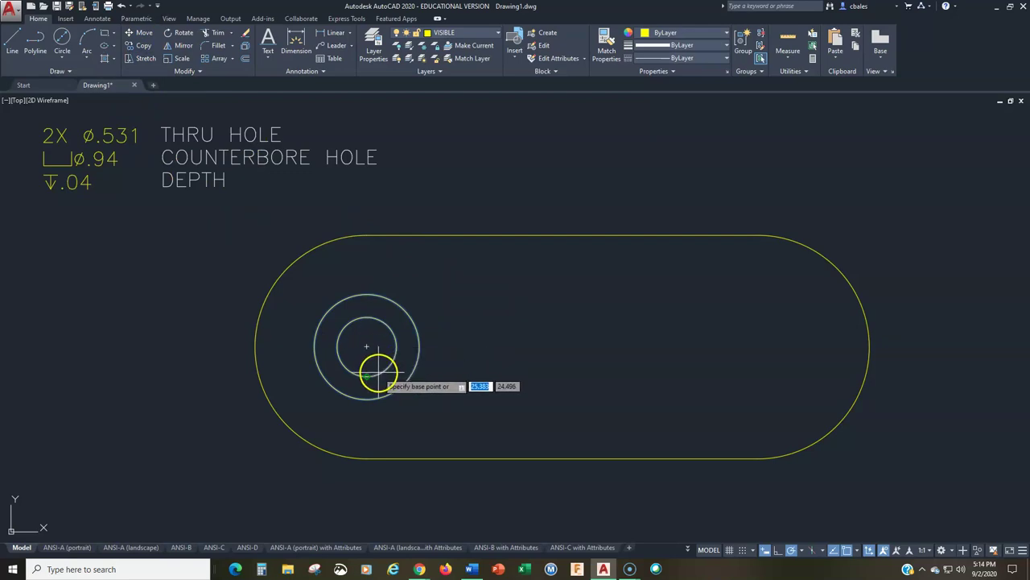
click(366, 346)
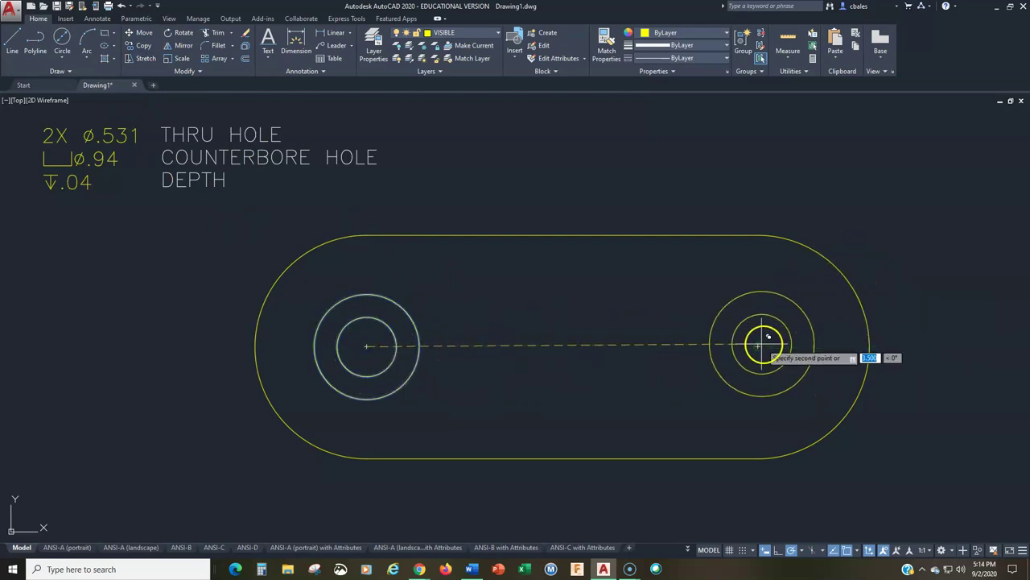
click(764, 339)
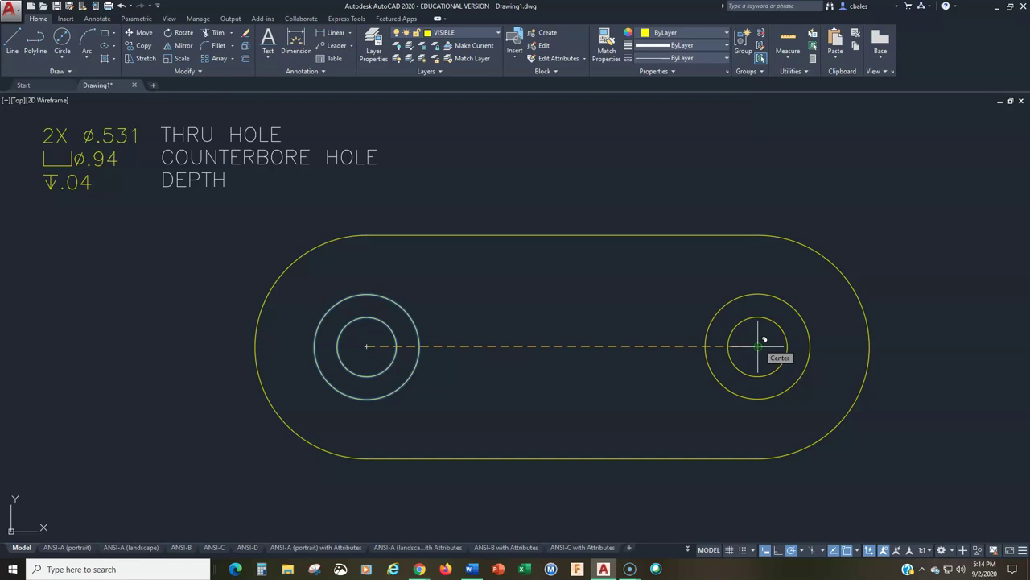
click(758, 346)
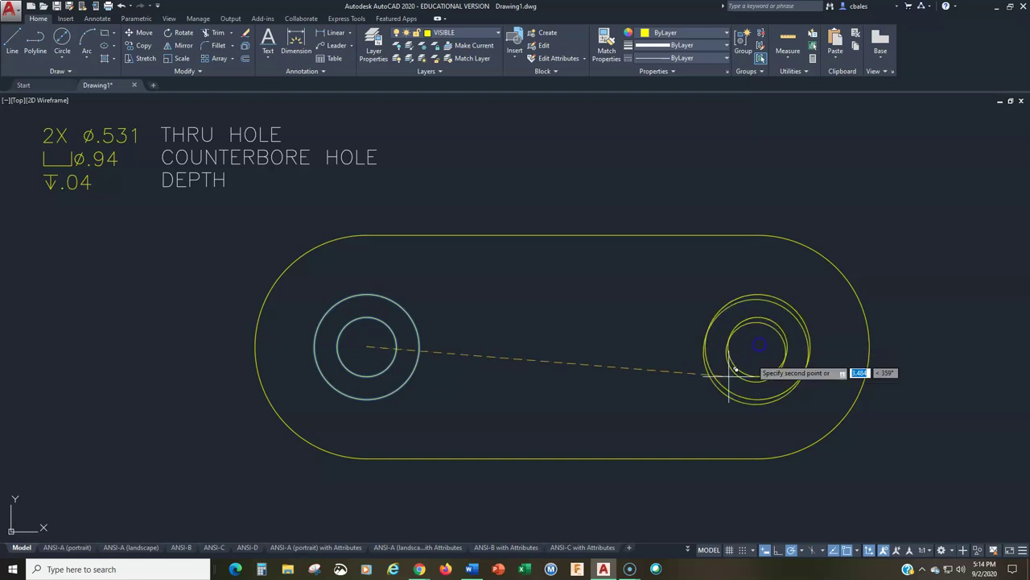
key(Escape)
Draw a vertical line from the right hole's centre down to the right end of the outline's lower straight edge.
middle_drag(533, 376, 531, 382)
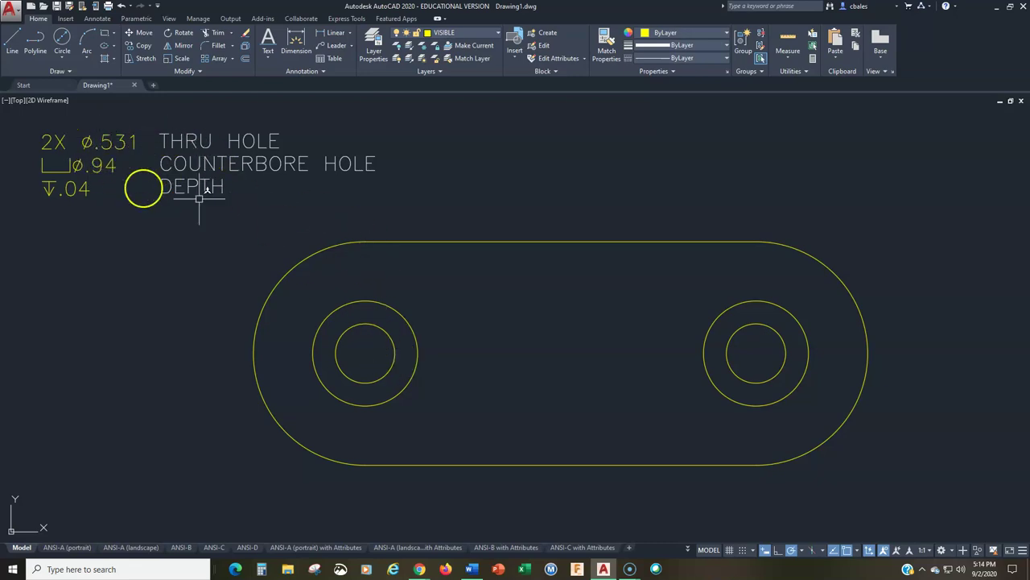
mouse_move(357, 311)
middle_down()
mouse_move(311, 268)
mouse_move(290, 288)
mouse_move(295, 301)
middle_up()
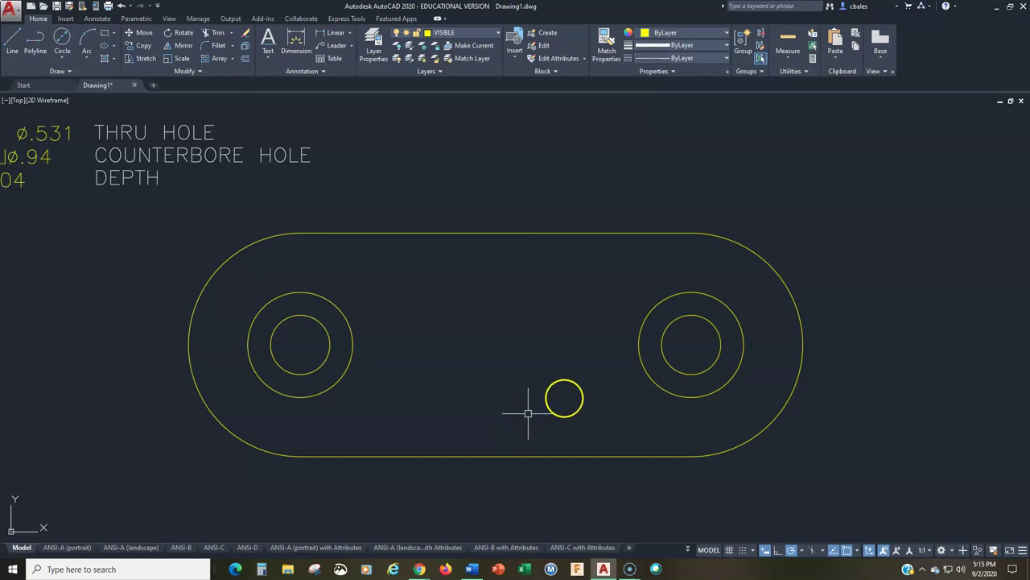
click(18, 41)
click(691, 345)
click(691, 456)
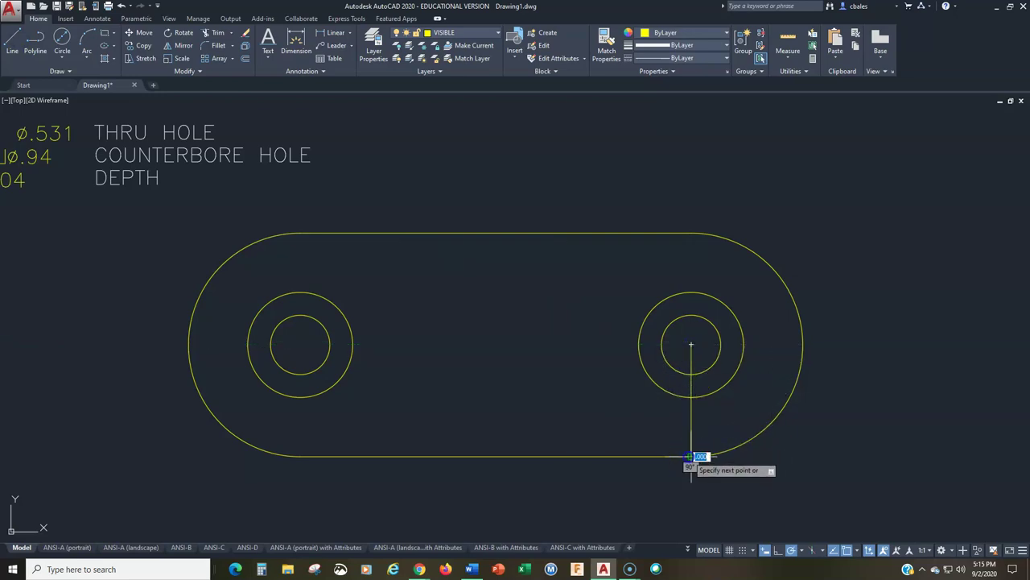
key(Return)
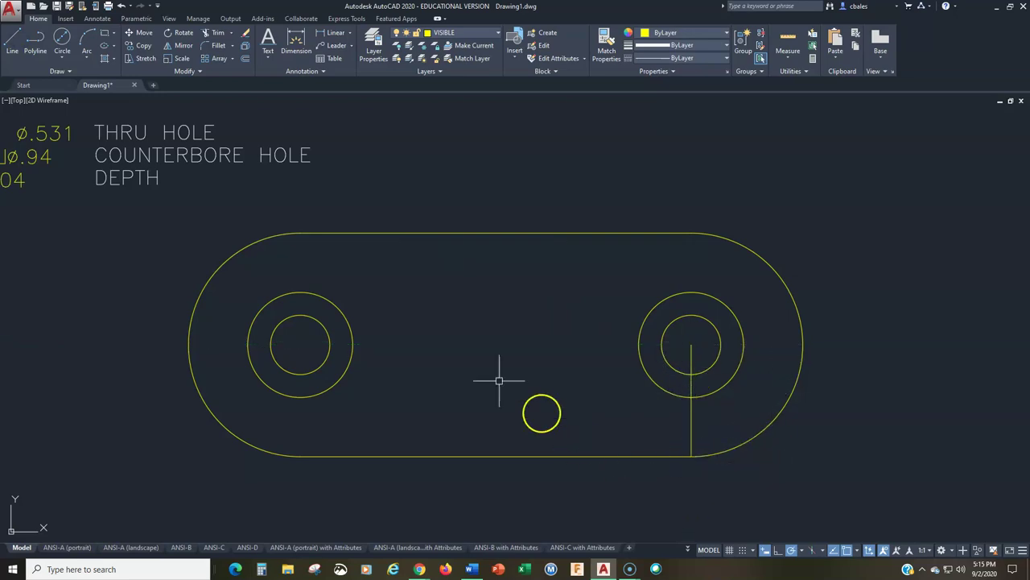
Offset the vertical line 2.2 to the left.
click(245, 58)
text(.125)
key(Return)
click(690, 432)
click(612, 428)
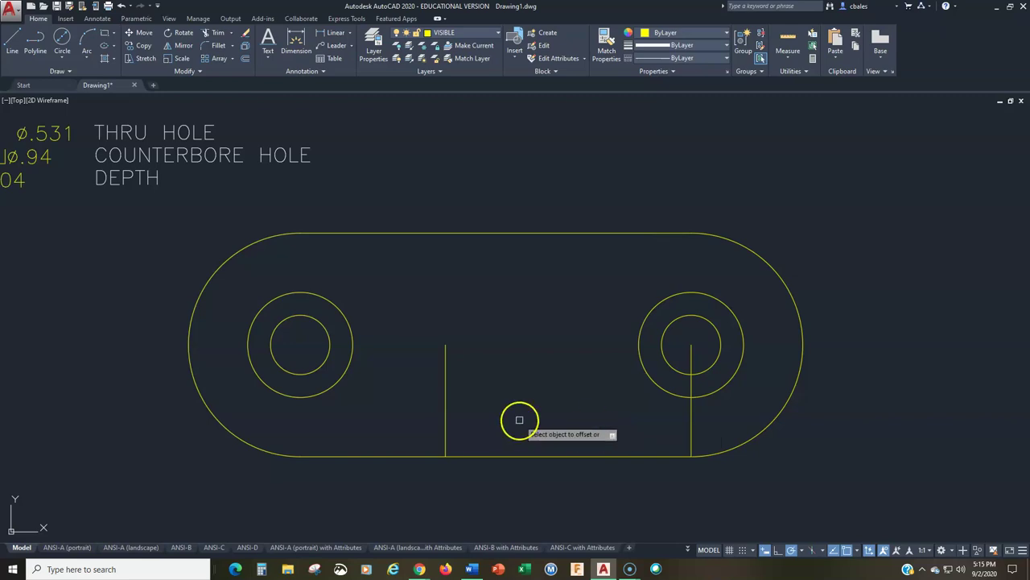
key(Return)
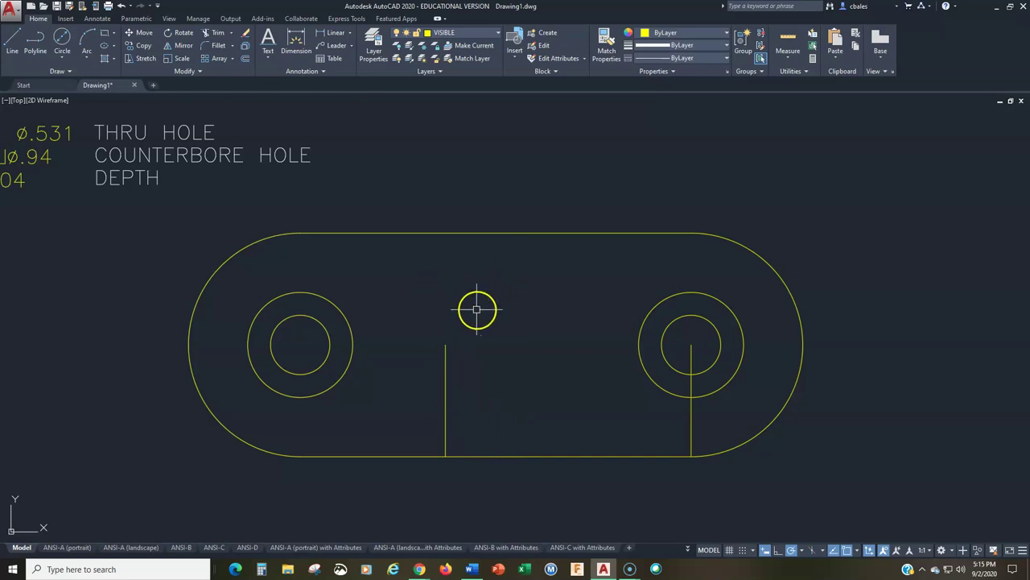
Start a rotated rectangle at the foot of the offset line with a first side 2 long at 45°.
middle_drag(475, 309, 471, 283)
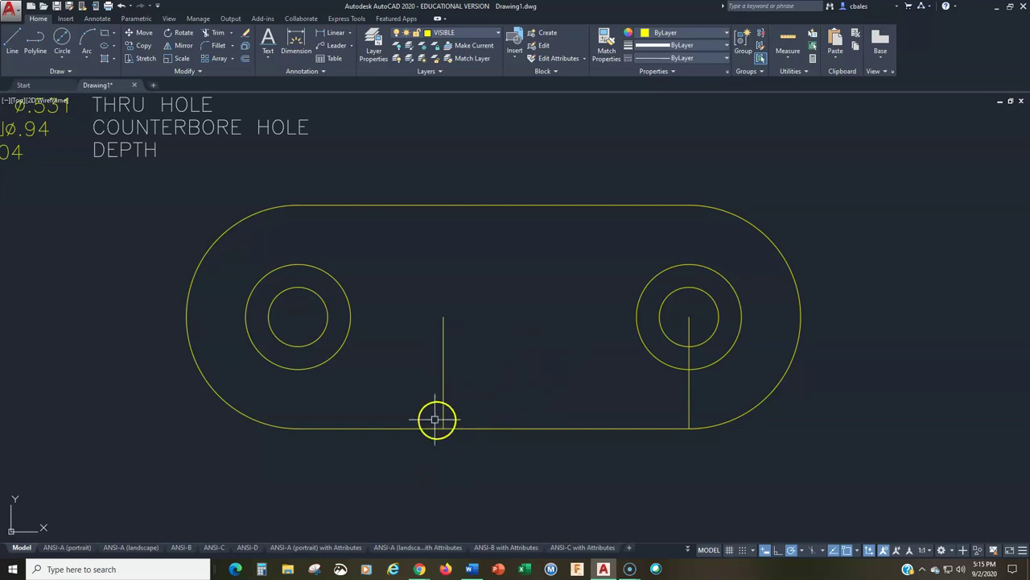
click(12, 41)
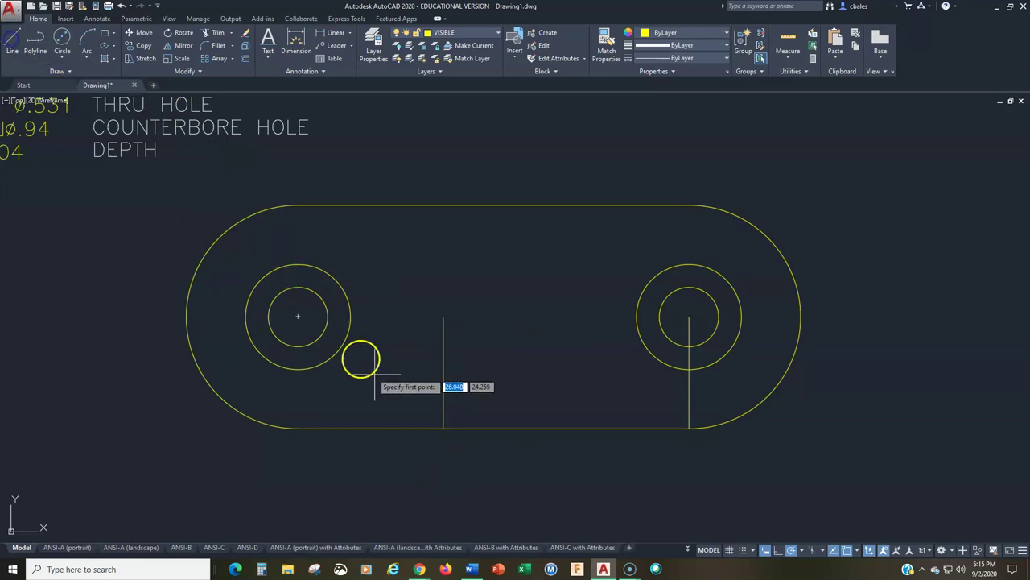
click(442, 428)
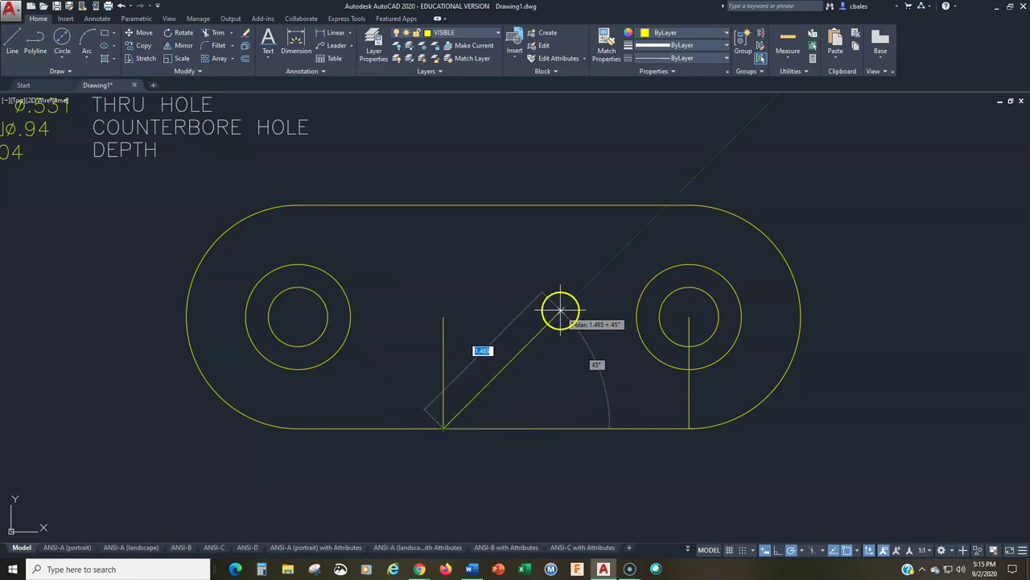
click(802, 552)
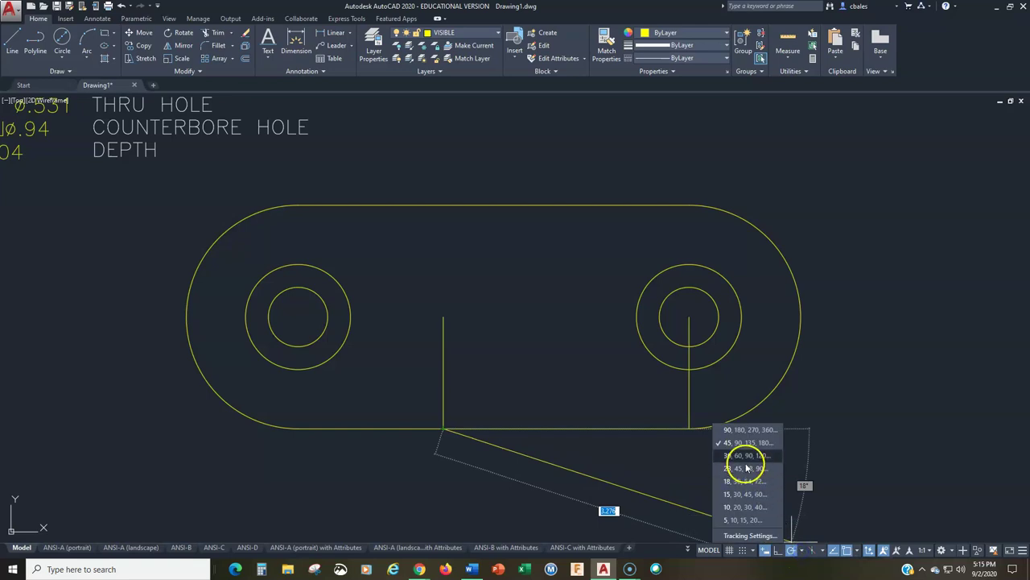
click(531, 377)
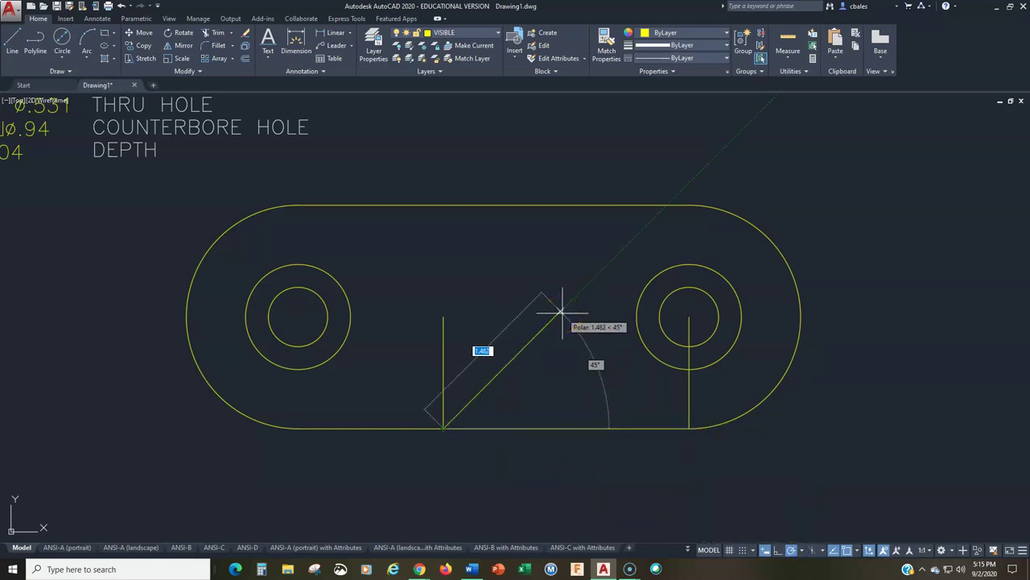
click(600, 272)
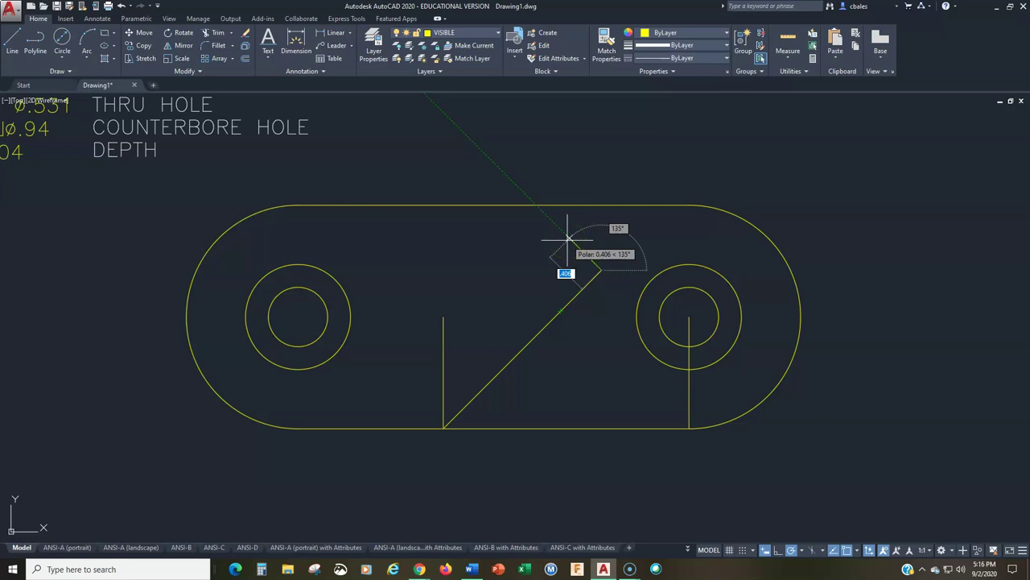
Continue the rectangle with a .8 side at 135° and a 2 long side at 225°, and close it to the start point.
key(BackSpace)
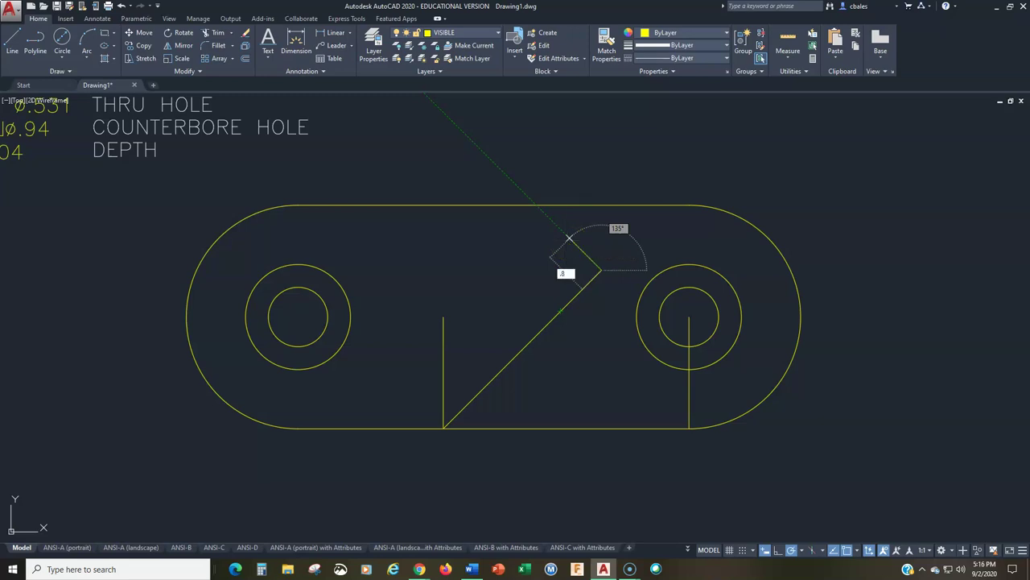
text(.8)
key(Return)
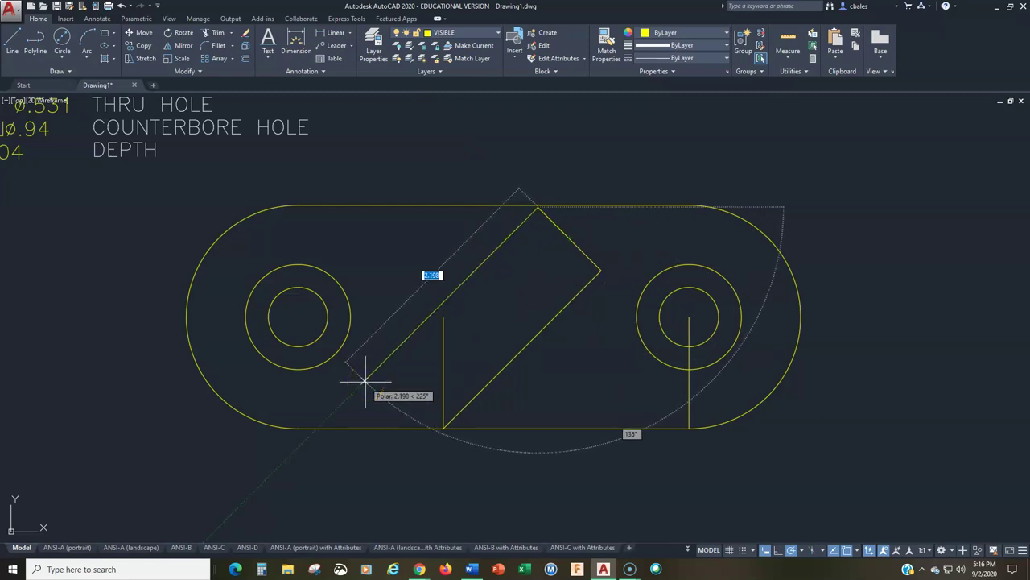
text(2)
key(Return)
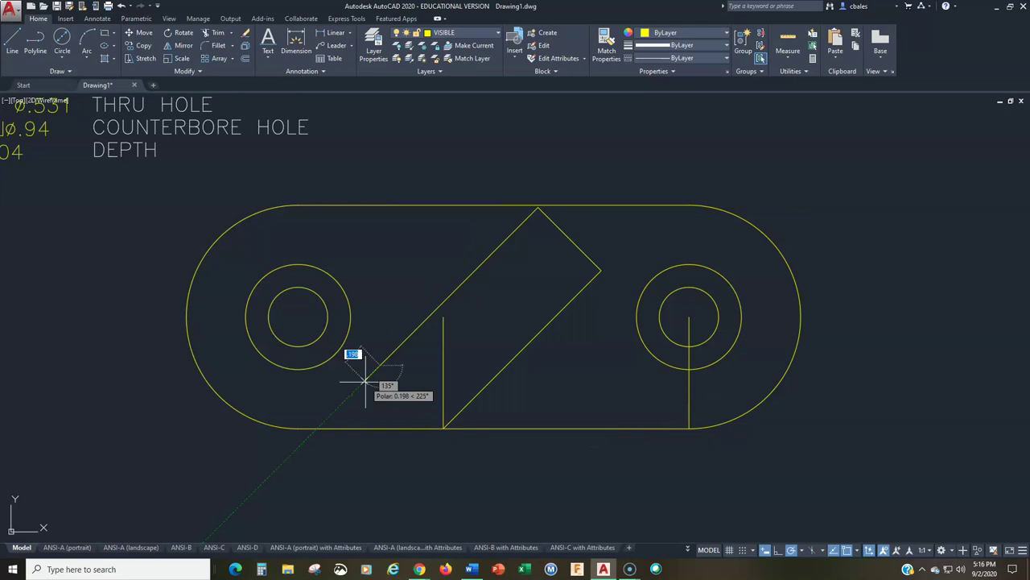
text(c)
key(Return)
Erase the two vertical construction lines.
text(e)
key(Return)
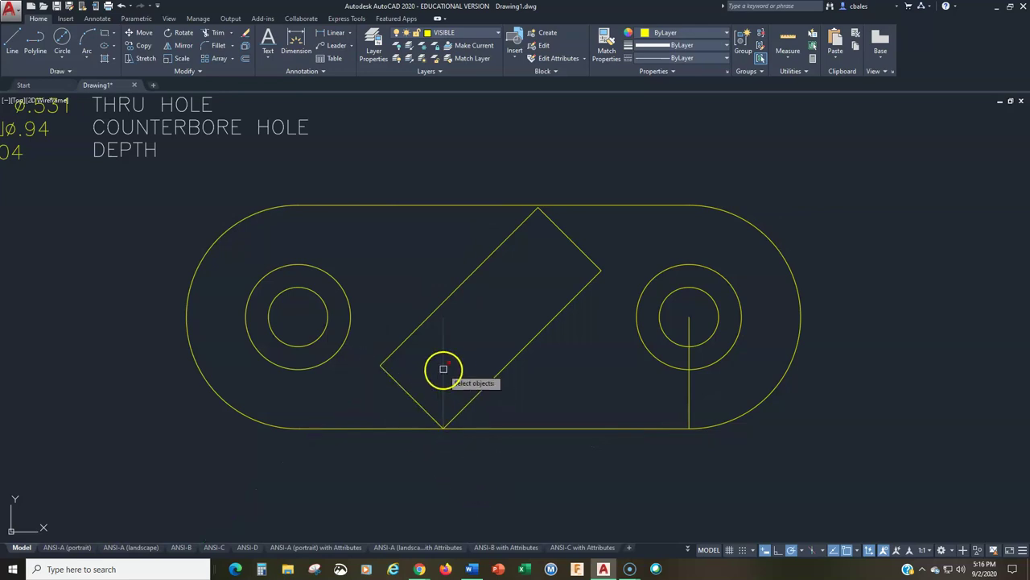
click(687, 398)
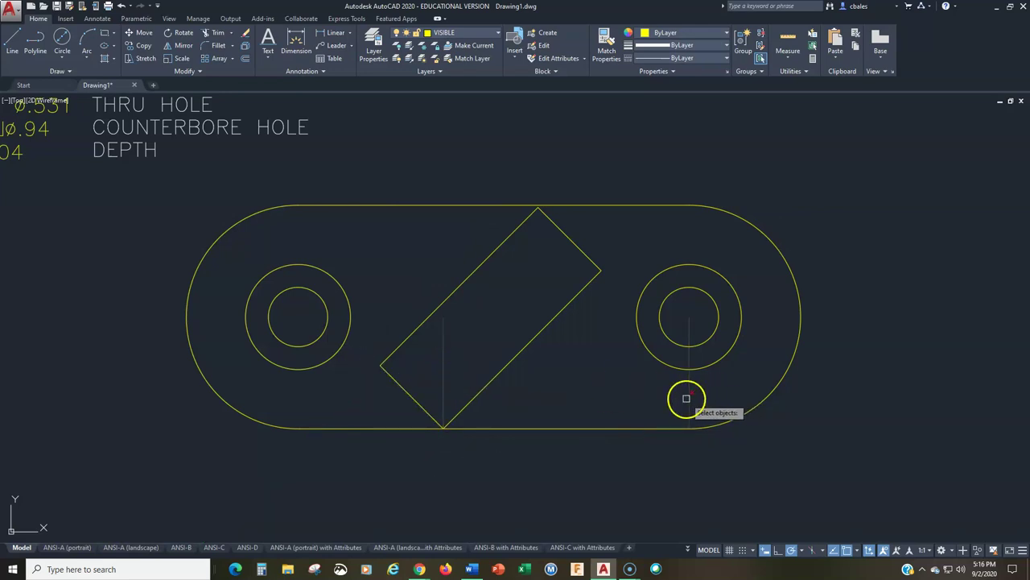
key(Return)
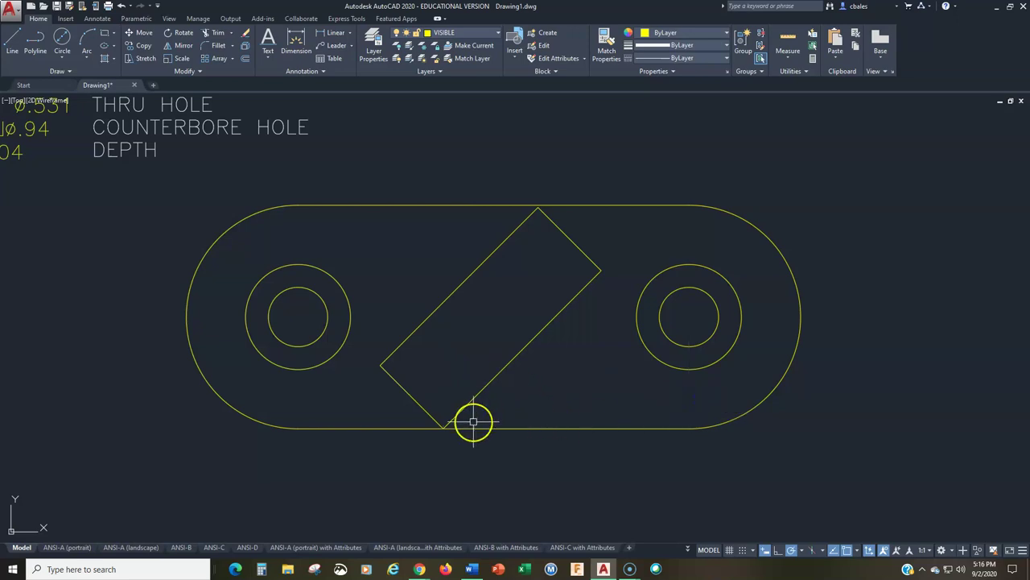
click(450, 384)
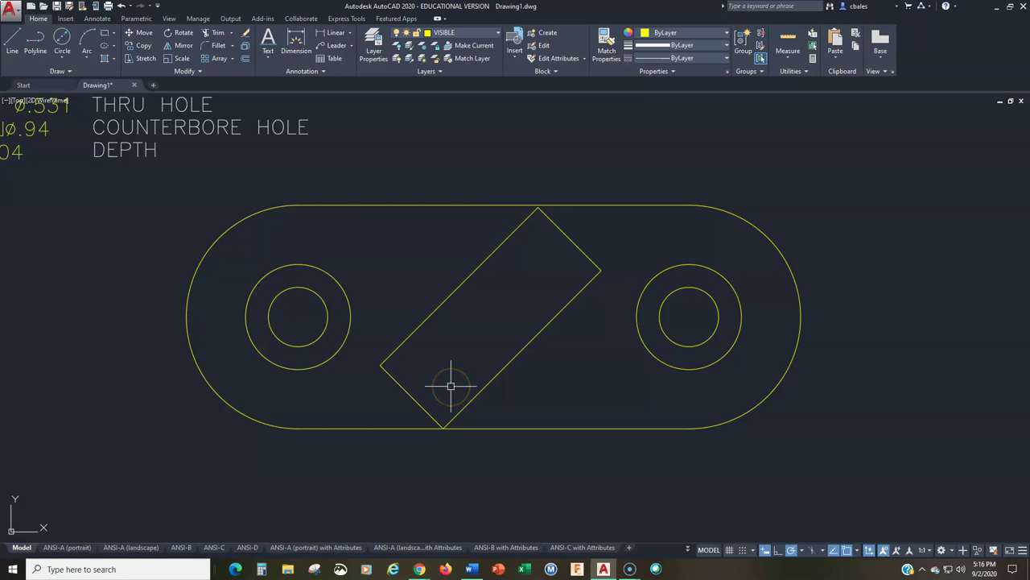
click(496, 379)
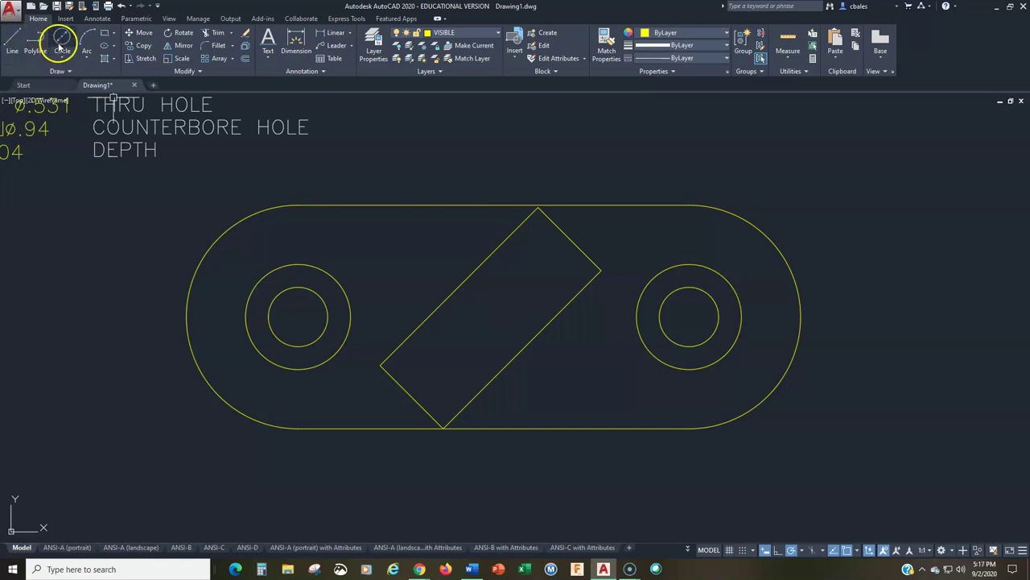
Draw a line joining the midpoints of the rotated rectangle's two long sides.
click(12, 40)
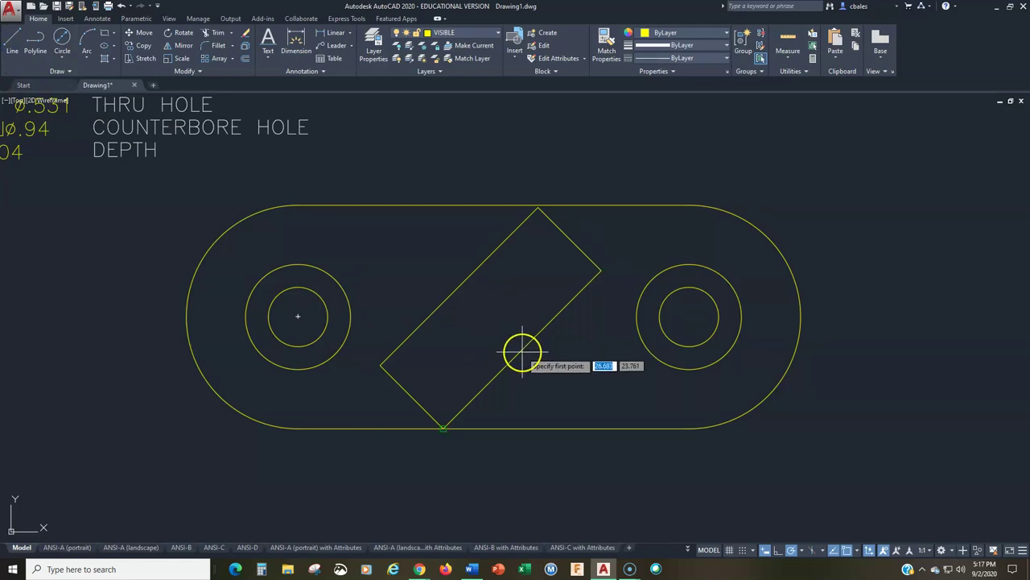
click(834, 550)
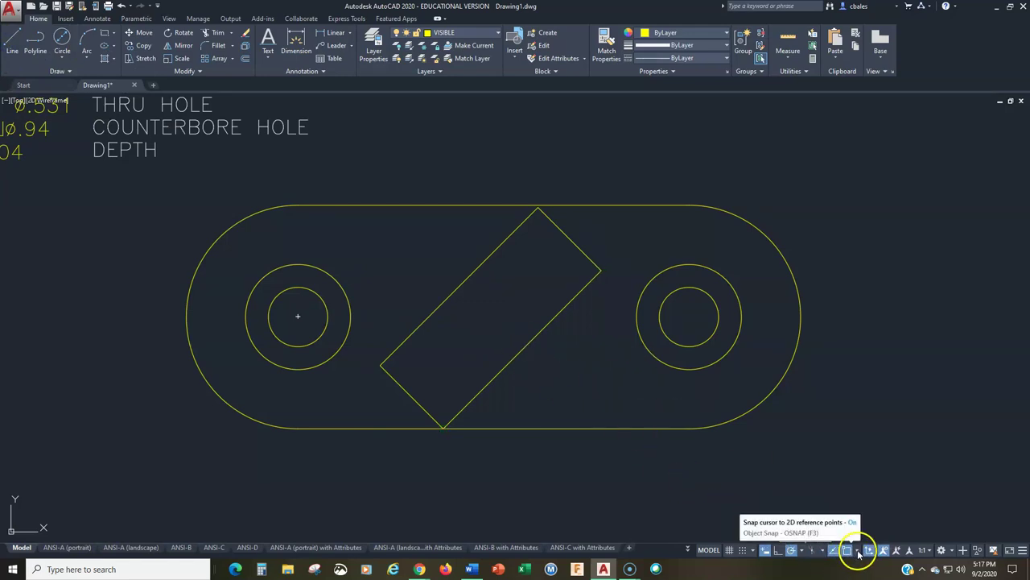
click(523, 351)
click(459, 288)
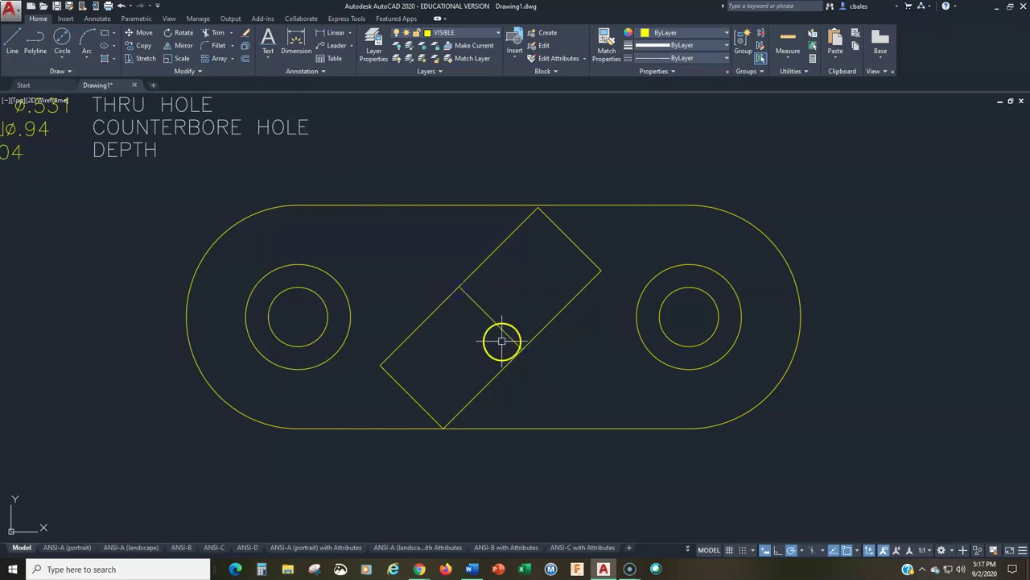
Draw a .12 diameter circle centred on the midpoint of the line across the rotated rectangle, and delete that line.
click(62, 40)
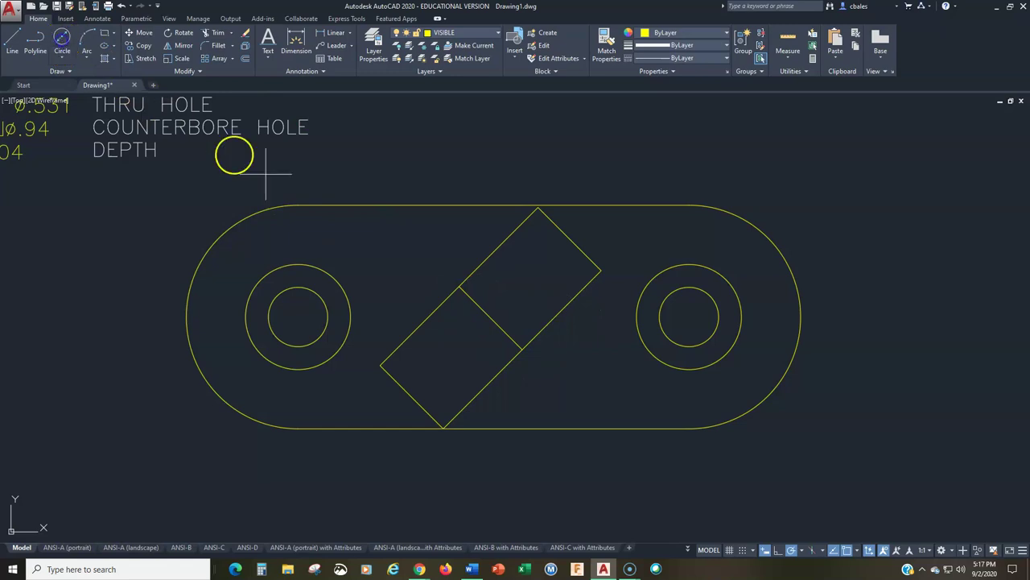
click(491, 318)
text(d)
key(Return)
text(.12)
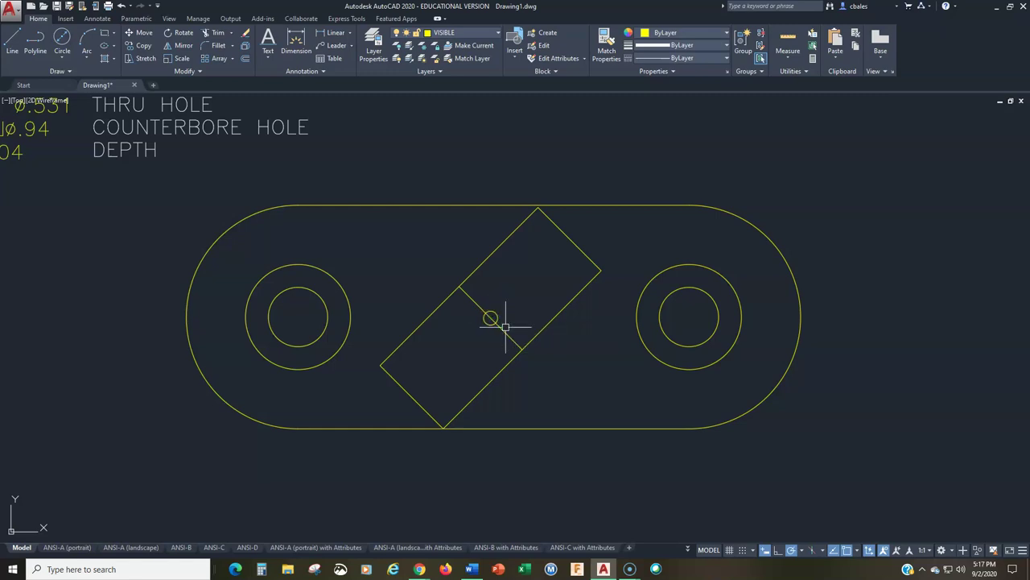
click(502, 331)
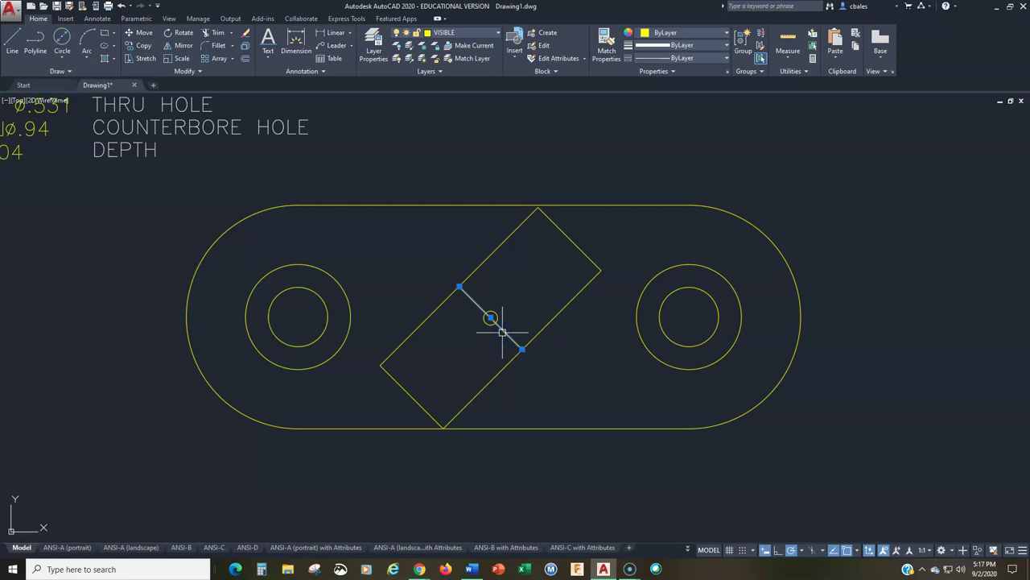
key(Delete)
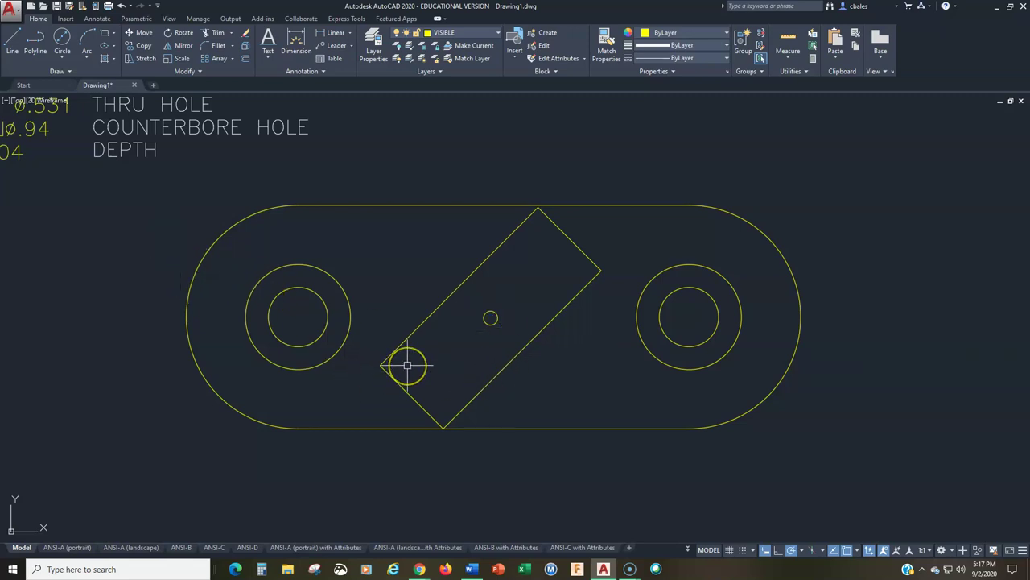
Offset the outline's lower straight edge about 1.5 downward, below the top view.
scroll(408, 365, down, 2)
mouse_move(413, 370)
middle_down()
mouse_move(426, 230)
mouse_move(408, 268)
middle_up()
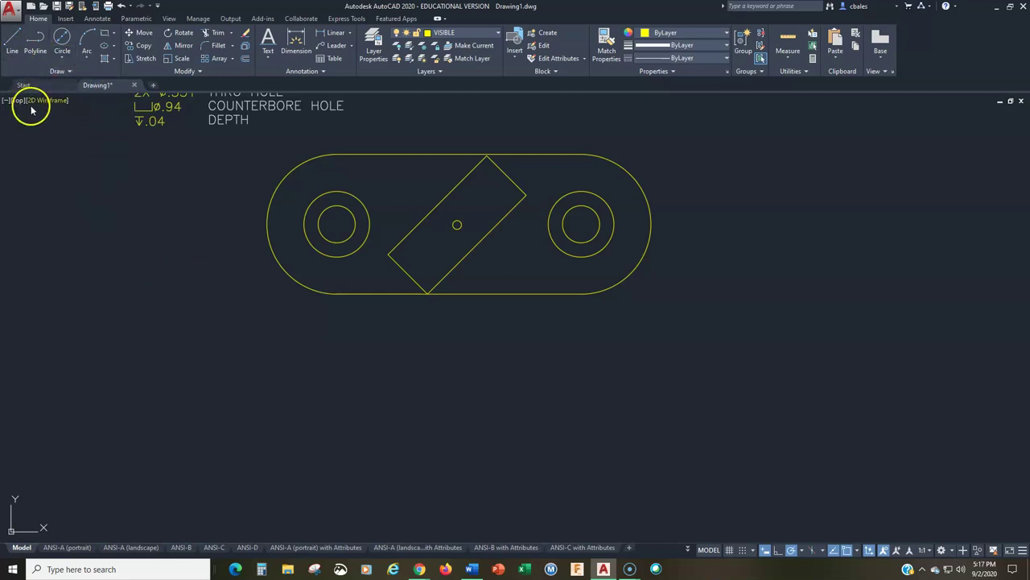
click(246, 58)
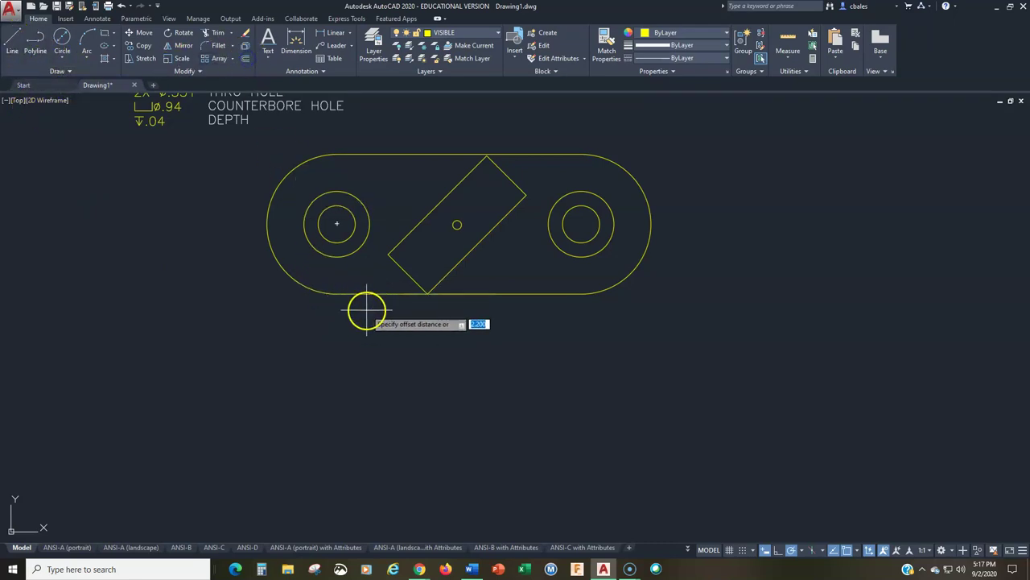
text(1)
key(Return)
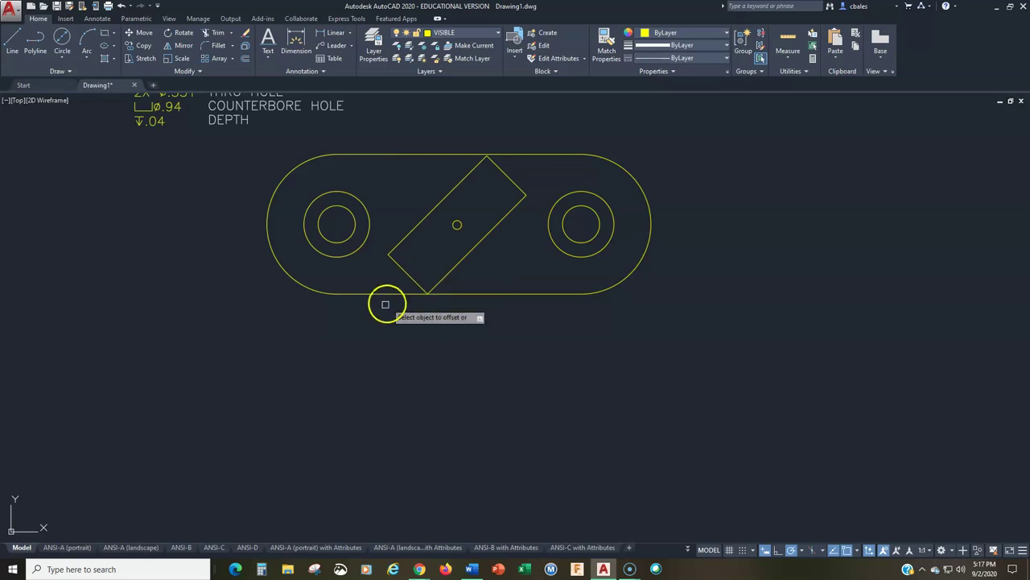
click(394, 290)
click(389, 329)
middle_drag(483, 451, 476, 408)
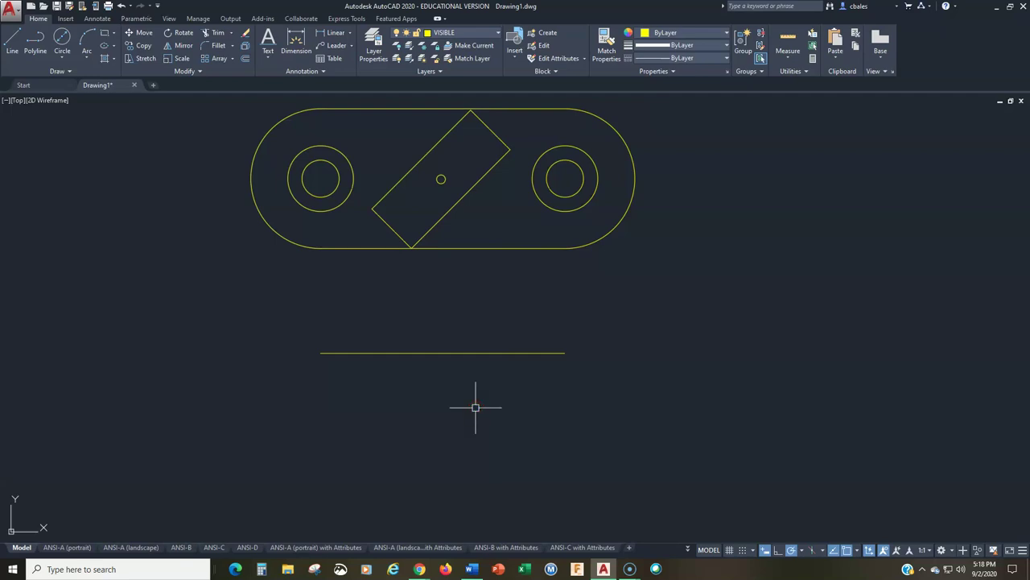
Offset the horizontal line below the top view 1.9 downward.
click(434, 352)
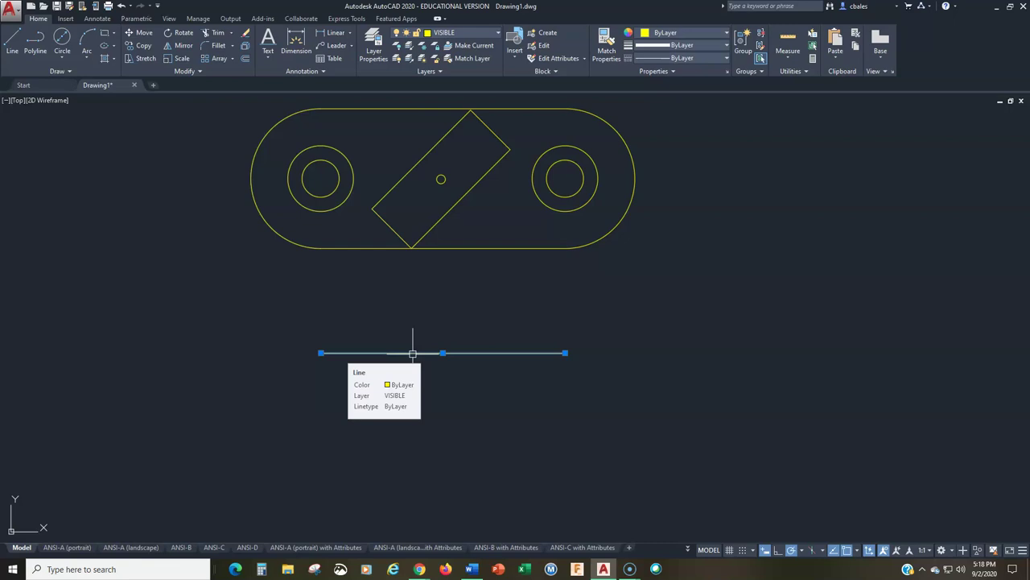
text(o)
key(Return)
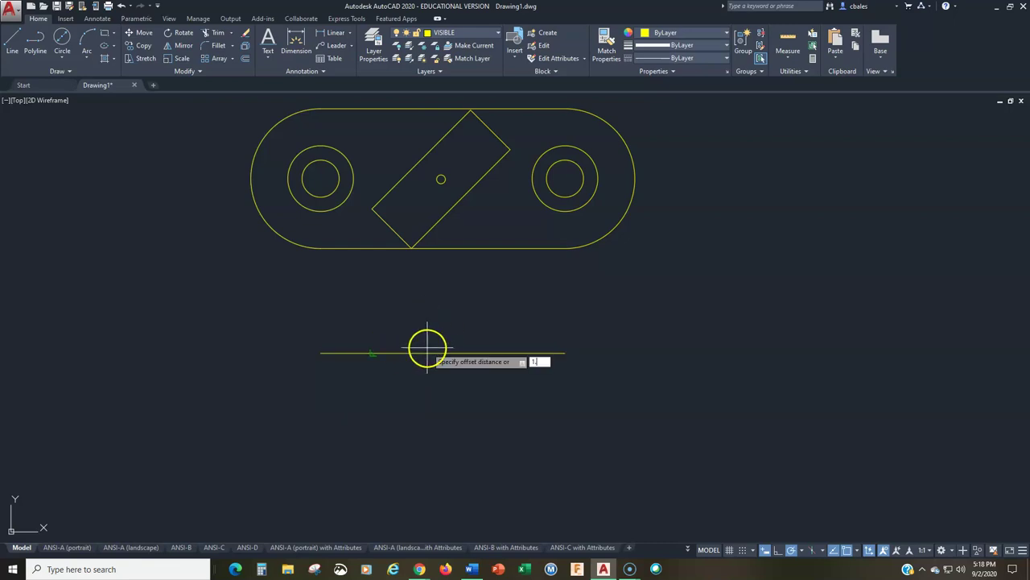
text(1.9)
key(Return)
click(437, 353)
click(447, 425)
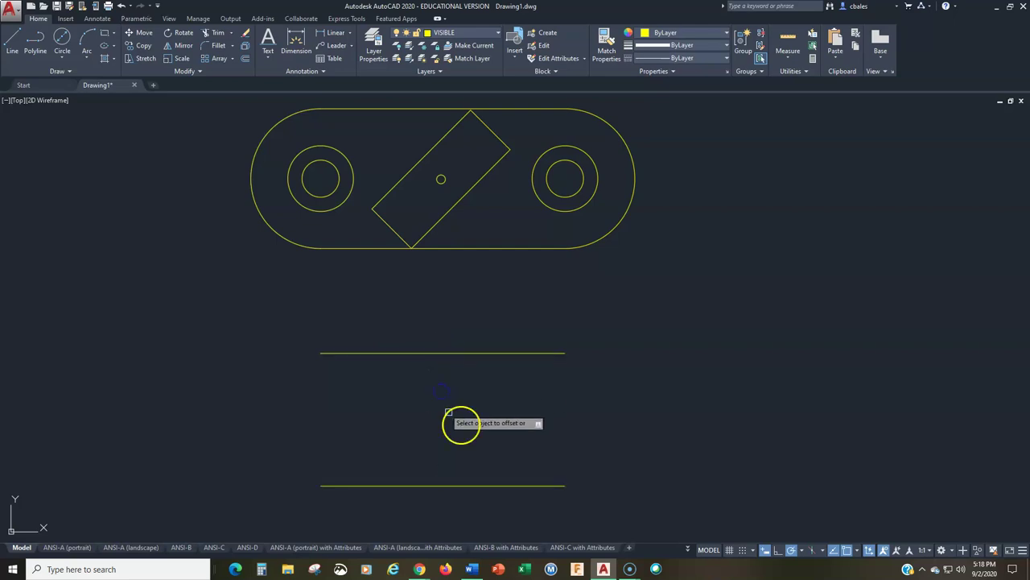
key(Return)
middle_drag(448, 436, 456, 317)
Offset the lowest horizontal line about .6 downward to form the base's bottom edge.
key(Return)
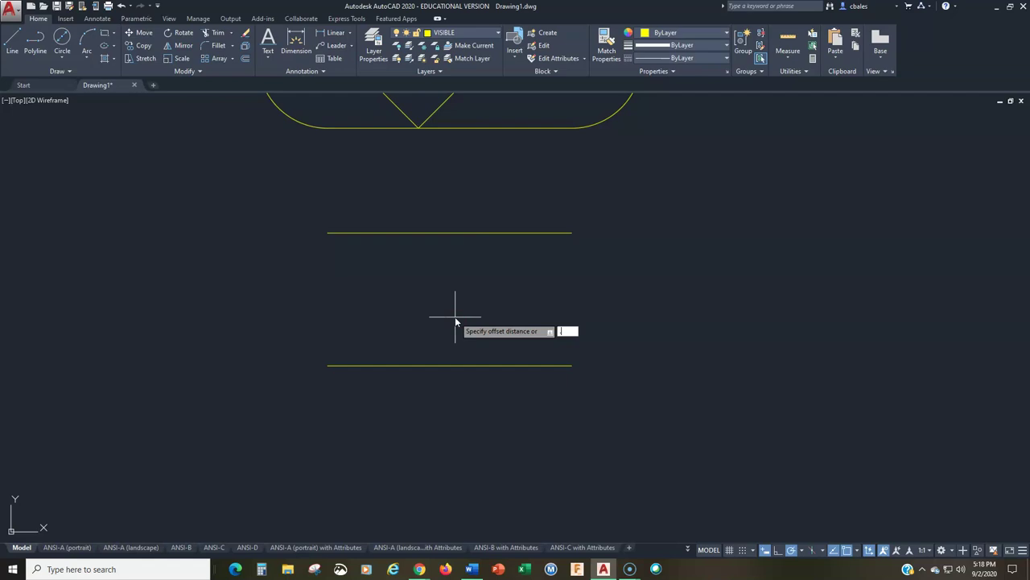
key(Return)
click(459, 364)
click(454, 380)
key(Return)
Draw the base's left vertical edge between its two horizontal lines, aligned with the leftmost quadrant of the top view's outline.
scroll(444, 379, down, 2)
middle_drag(384, 343, 379, 360)
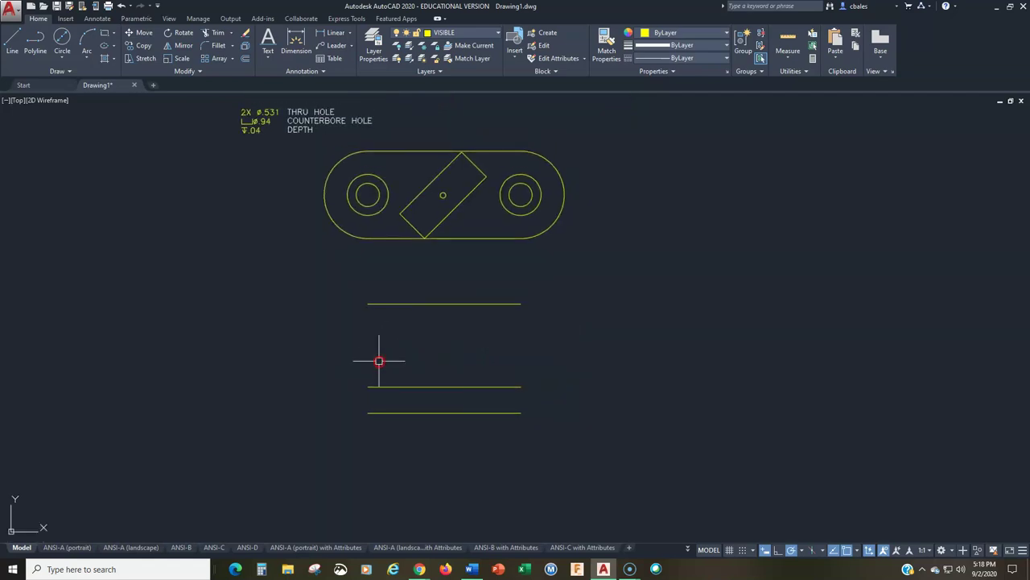
text(z)
key(Return)
text(e)
key(Return)
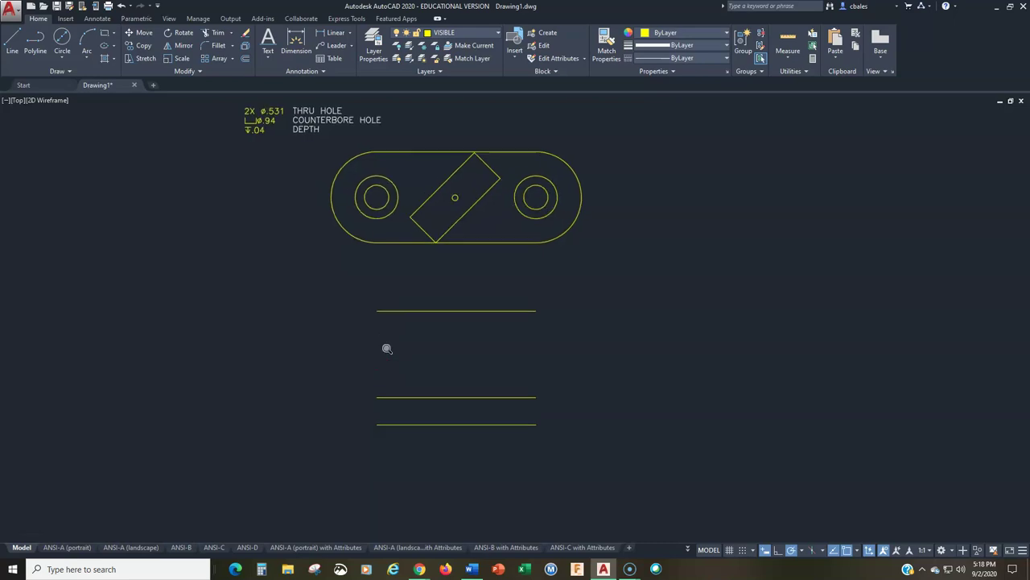
scroll(449, 390, down, 2)
middle_drag(456, 432, 343, 369)
scroll(363, 371, up, 2)
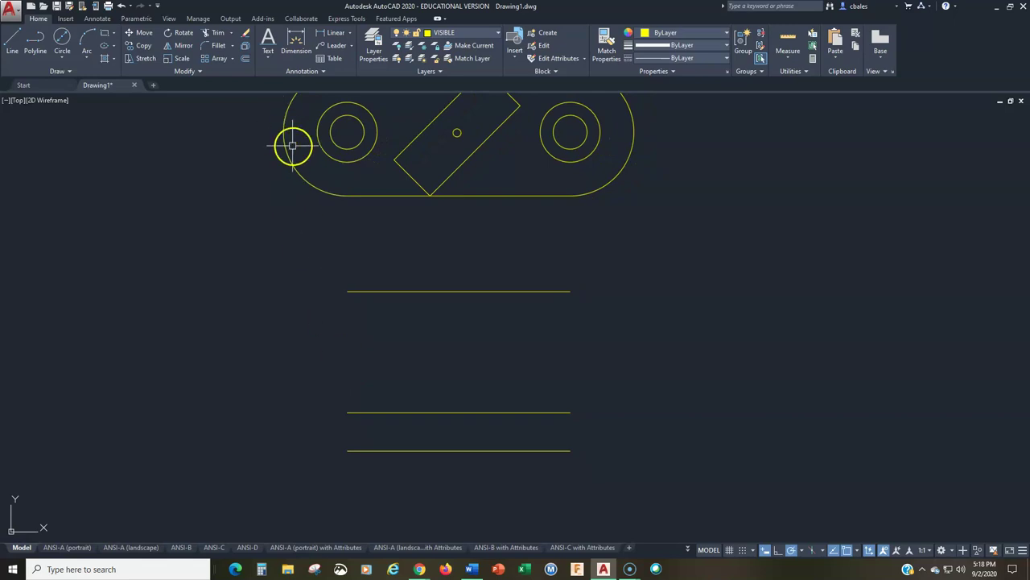
text(l)
key(Return)
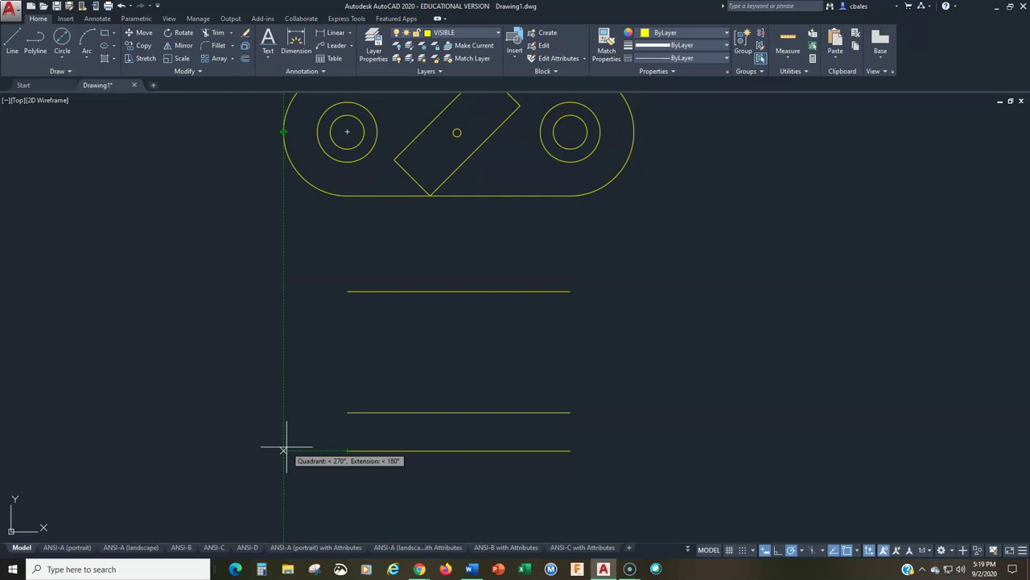
click(283, 450)
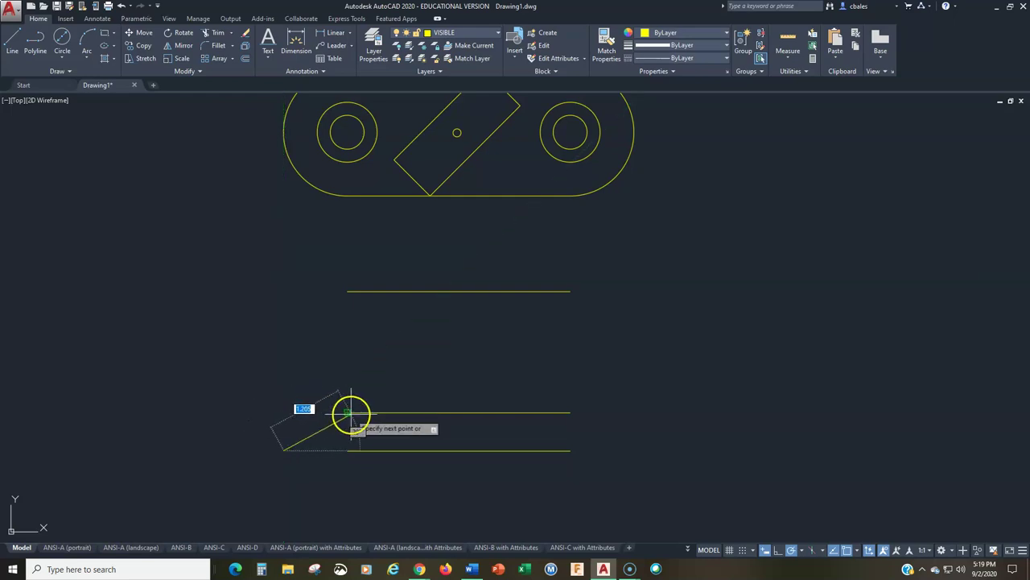
click(282, 412)
key(Return)
Draw the base's right vertical edge between its two horizontal lines, aligned with the rightmost quadrant of the top view's outline.
key(Return)
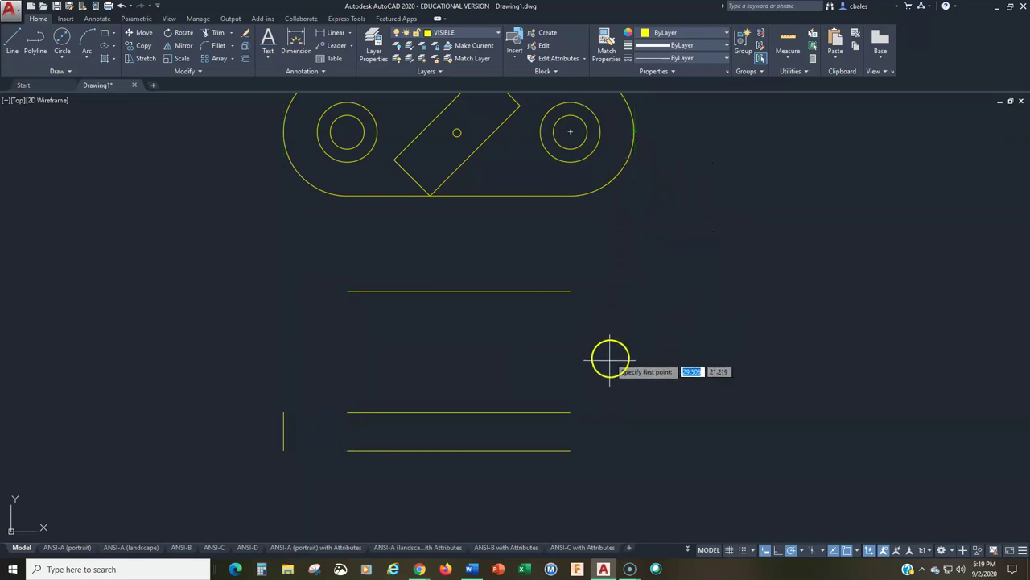
click(635, 451)
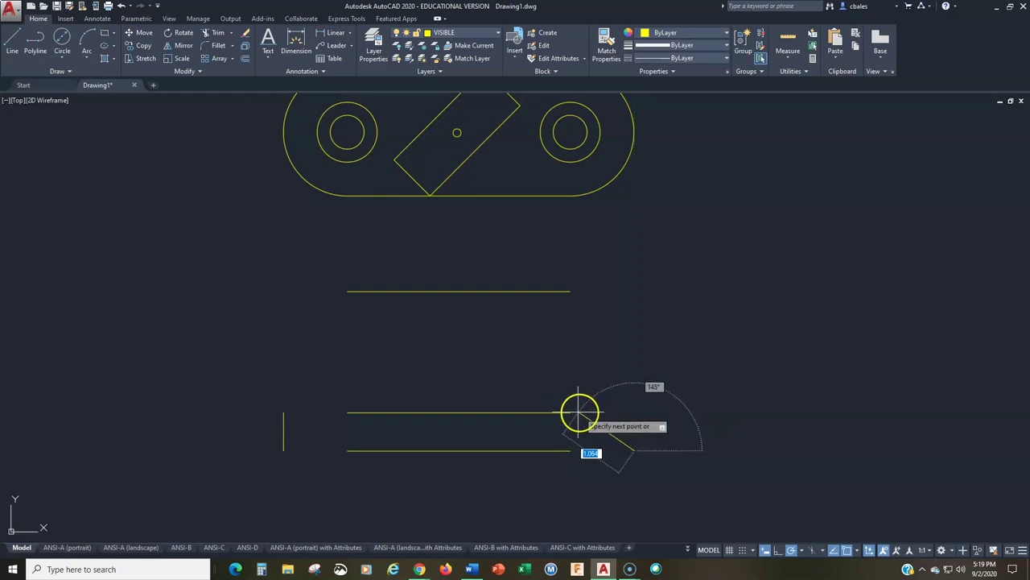
click(858, 552)
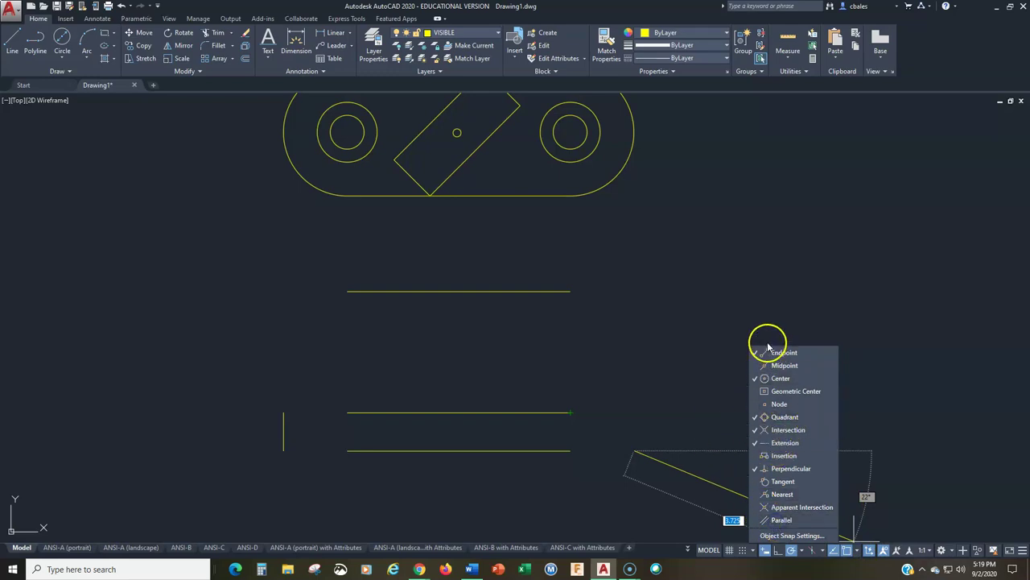
click(688, 394)
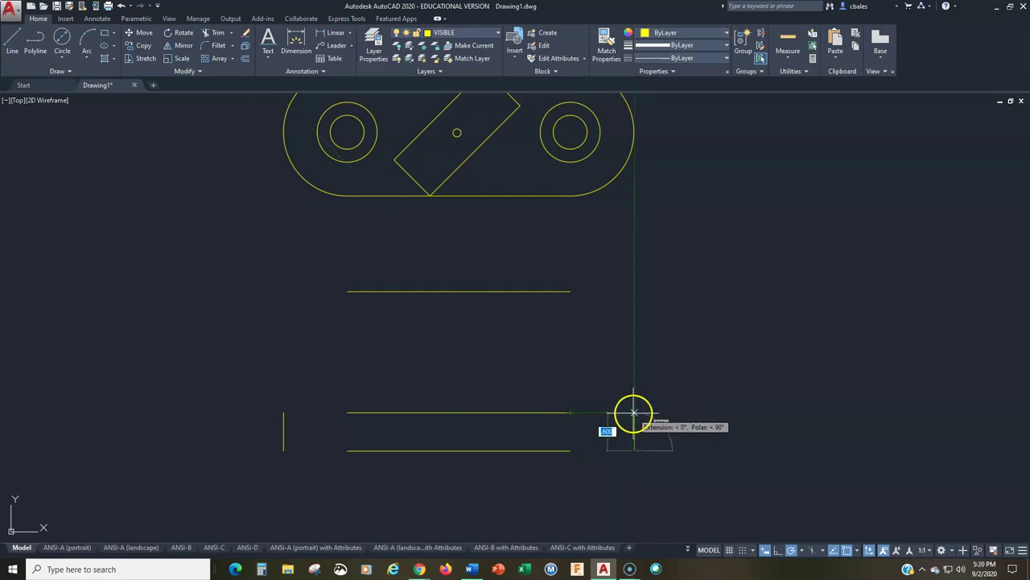
key(Escape)
Extend both ends of the base's two horizontal lines to its left and right vertical edges.
text(EX)
key(Return)
click(543, 469)
click(345, 469)
right_click(423, 458)
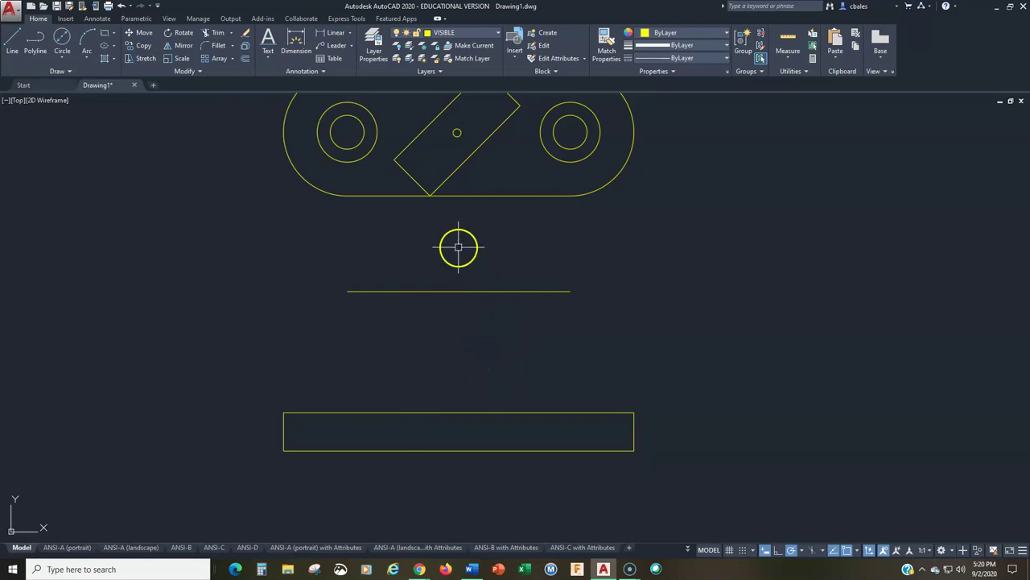
Draw three vertical lines from the upper horizontal line to the base, aligned with the rotated rectangle's lowest, leftmost and rightmost corners.
click(13, 44)
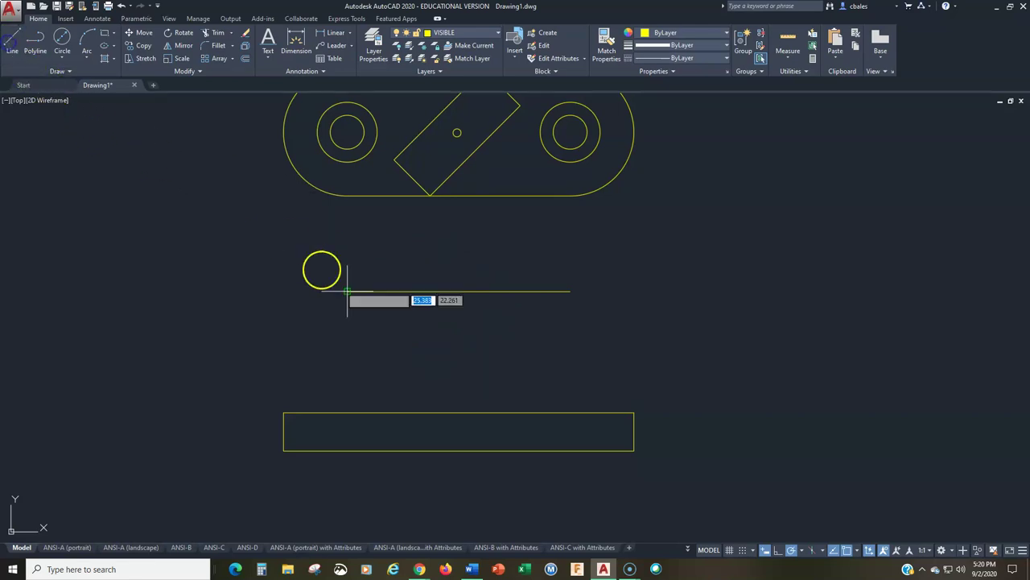
click(430, 291)
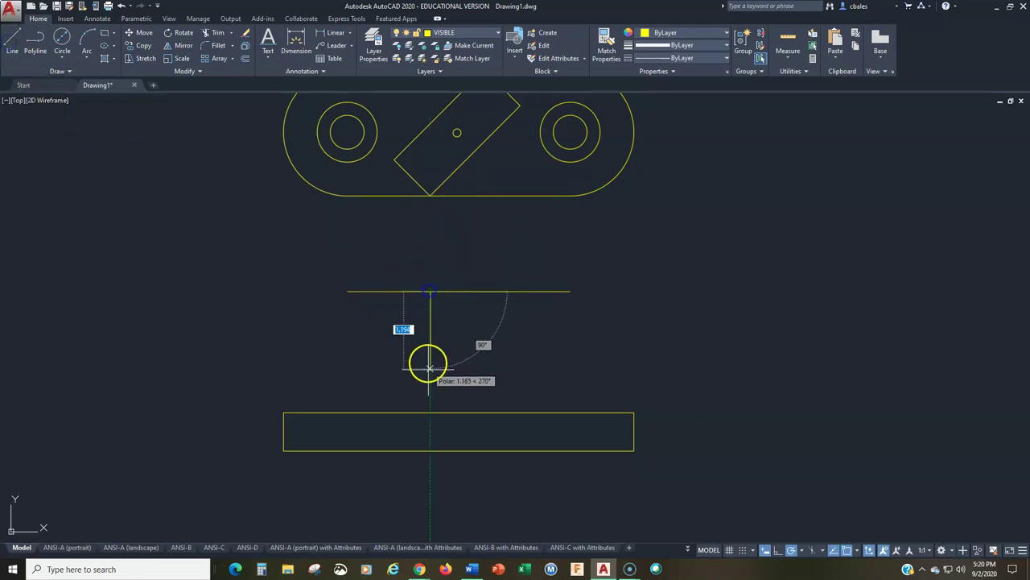
click(430, 412)
key(Return)
key(Return)
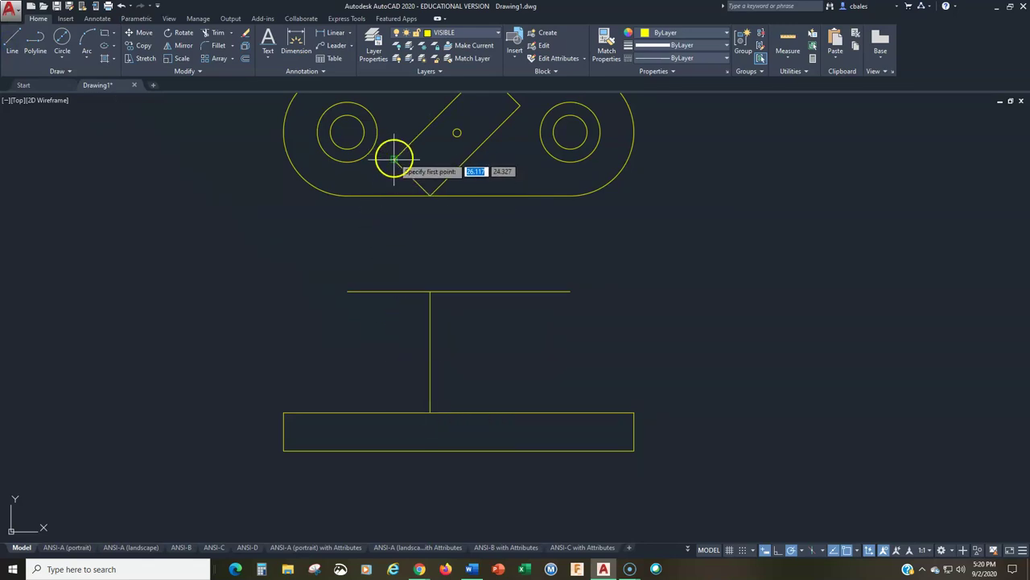
click(394, 291)
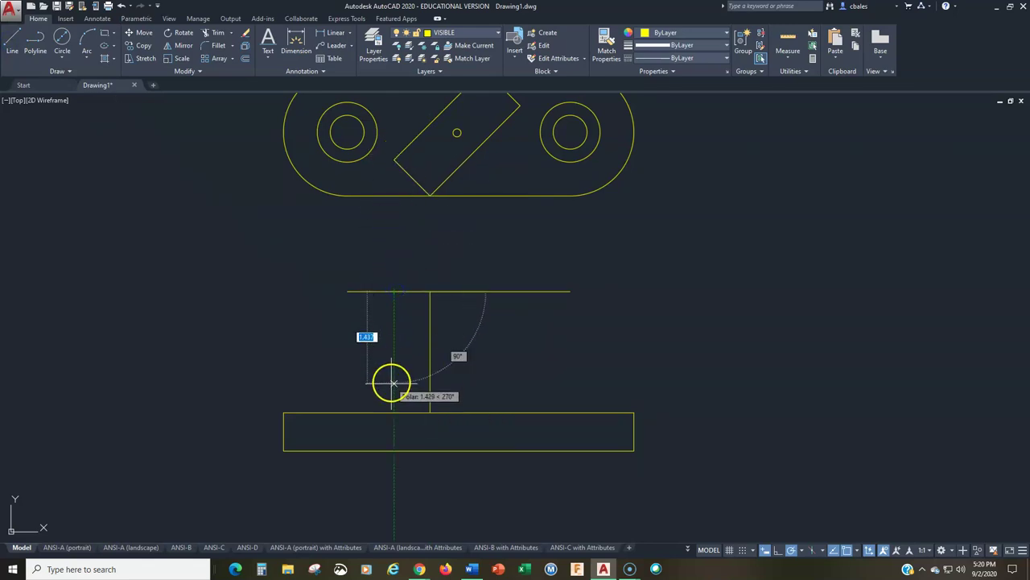
click(394, 412)
key(Return)
key(Return)
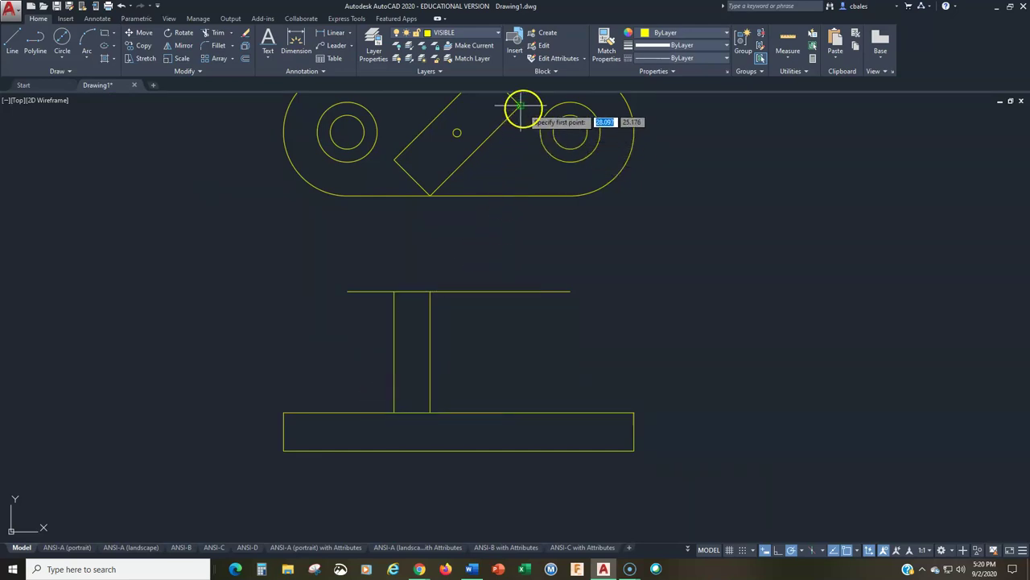
click(521, 291)
click(521, 413)
key(Return)
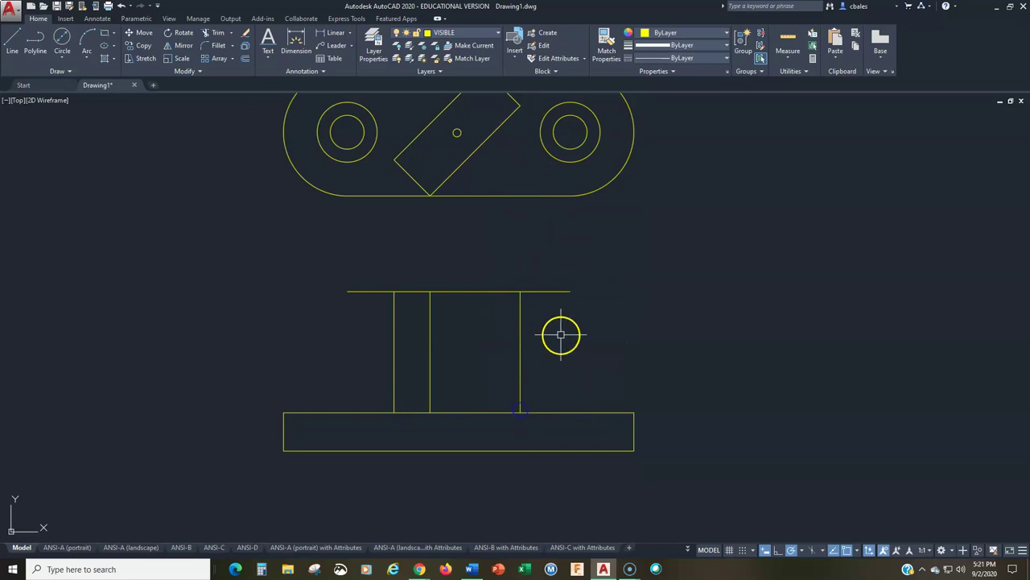
Trim the upper horizontal line's overhanging ends back to the two outer vertical lines.
middle_drag(561, 335, 559, 384)
text(TR)
key(Return)
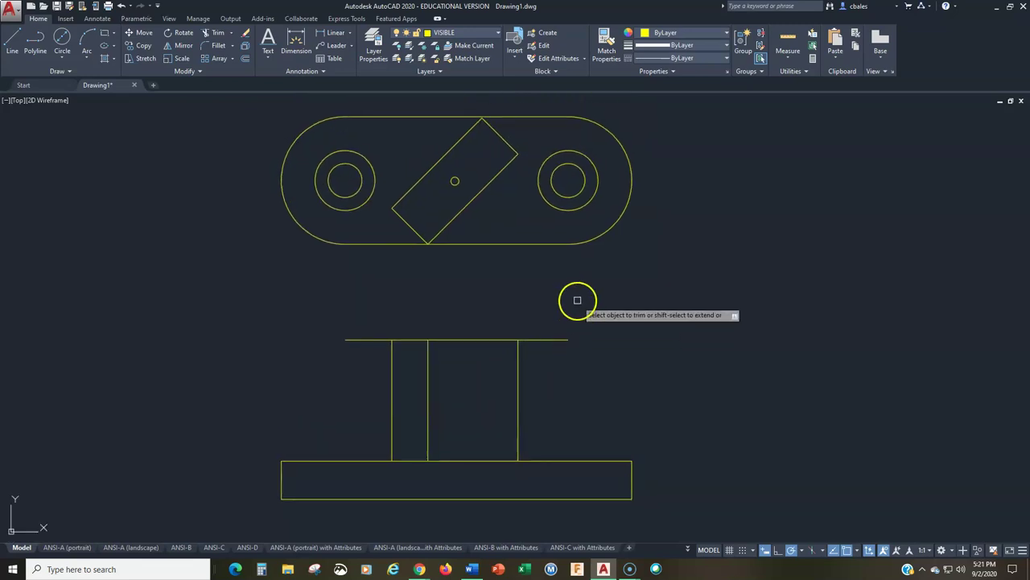
click(351, 318)
click(310, 376)
right_click(612, 395)
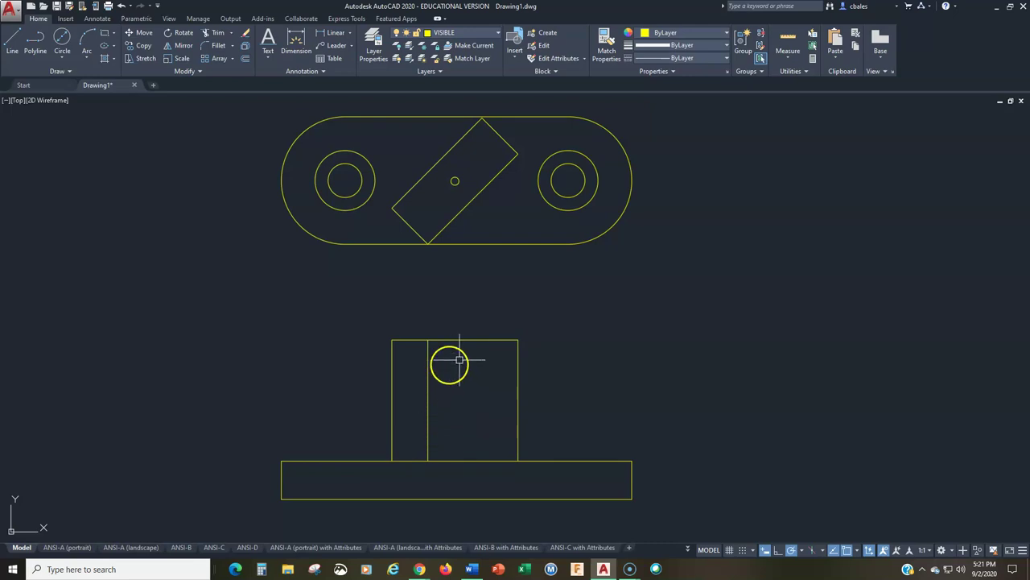
Offset the base's top edge upward so the copy crosses the upright block near its mid-height.
click(458, 222)
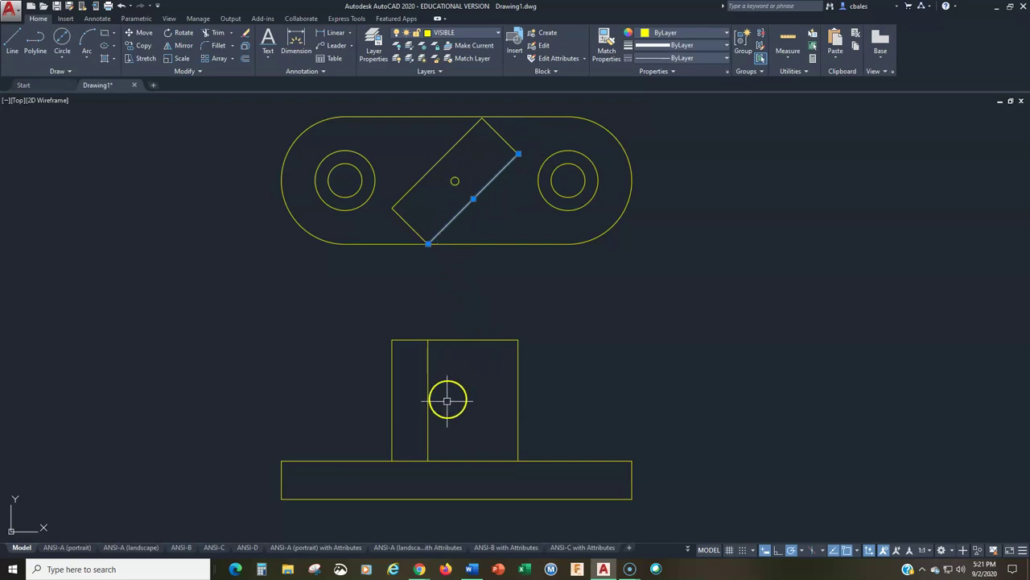
key(Escape)
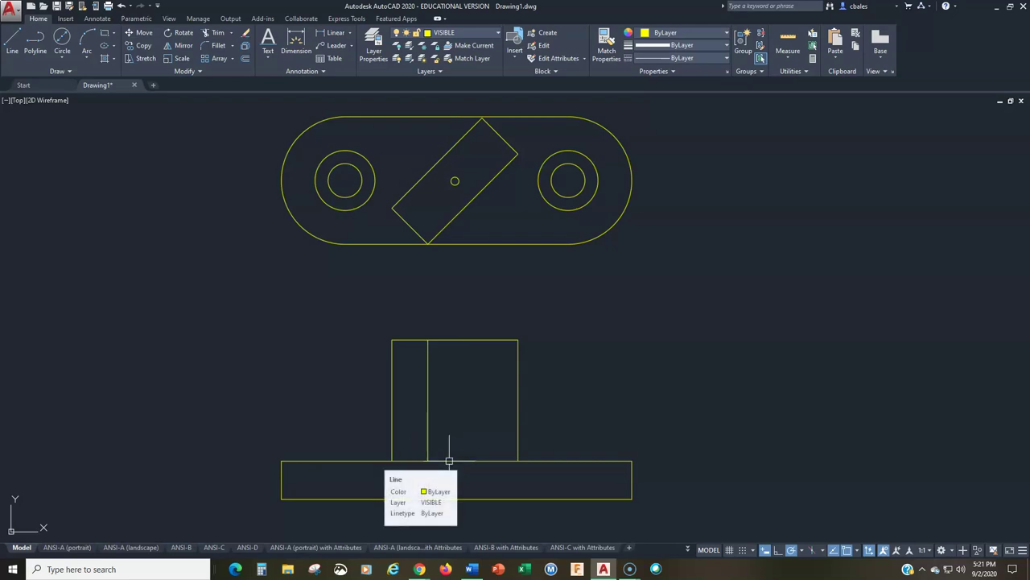
text(o)
key(Return)
click(450, 461)
click(438, 402)
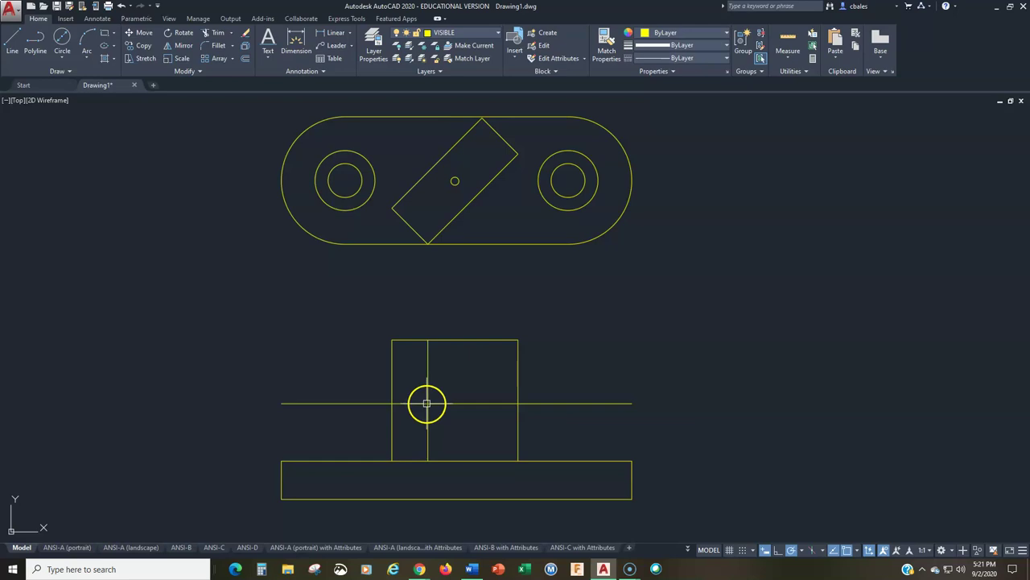
right_click(518, 403)
key(Escape)
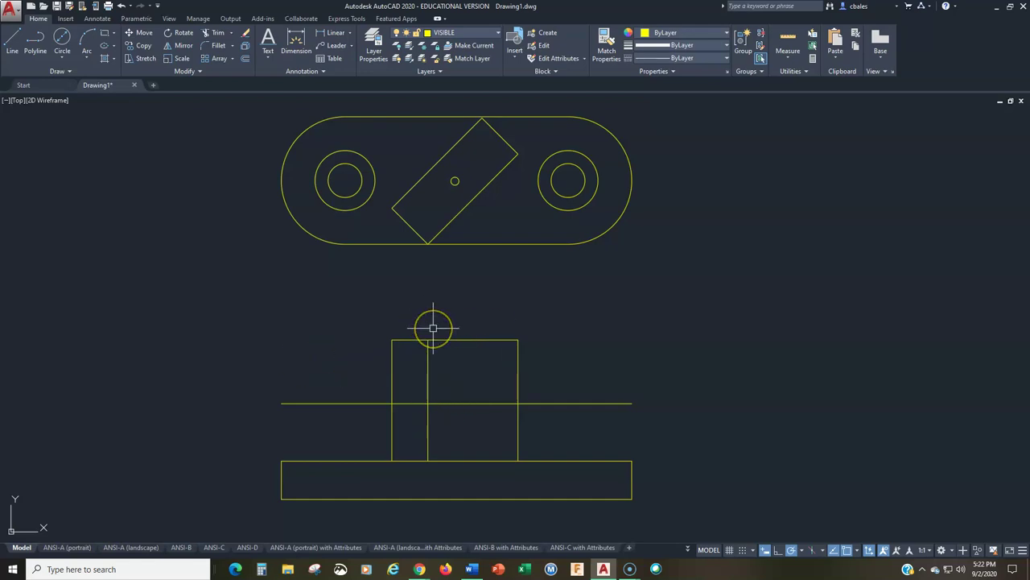
Try to draw a vertical line about .46 long upward from the midpoint of the upright block's top edge.
key(l)
key(space)
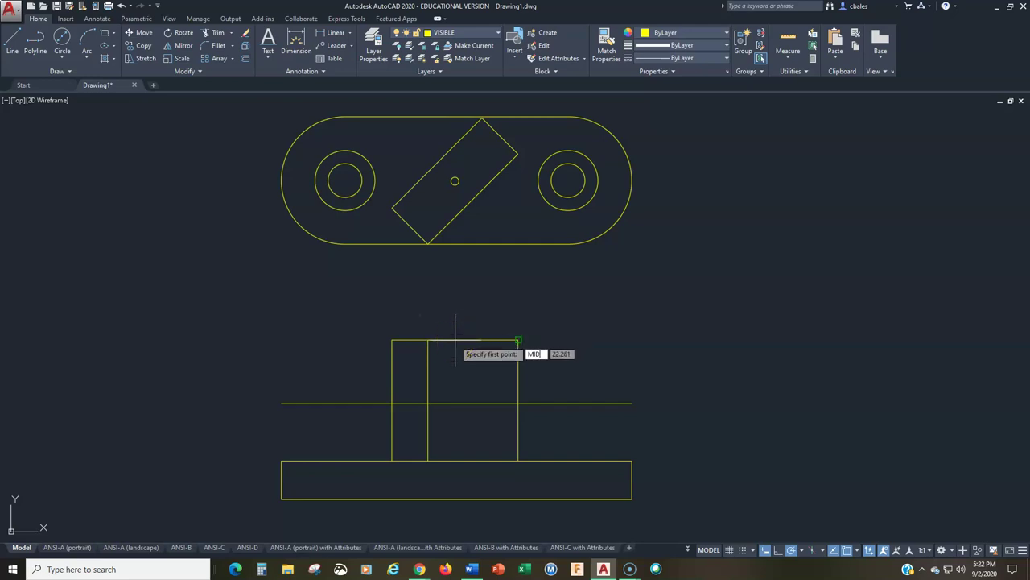
click(456, 339)
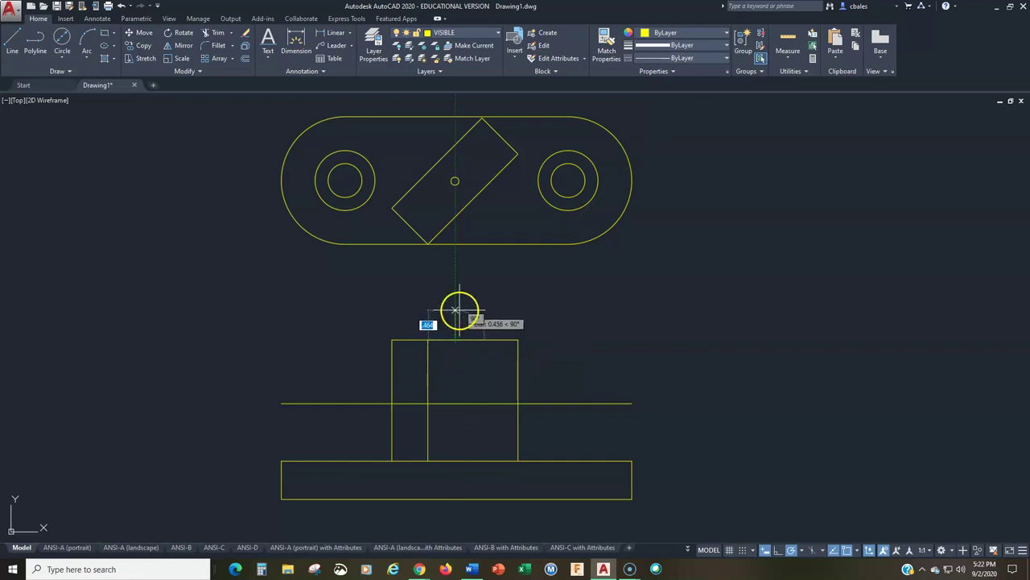
click(456, 310)
key(space)
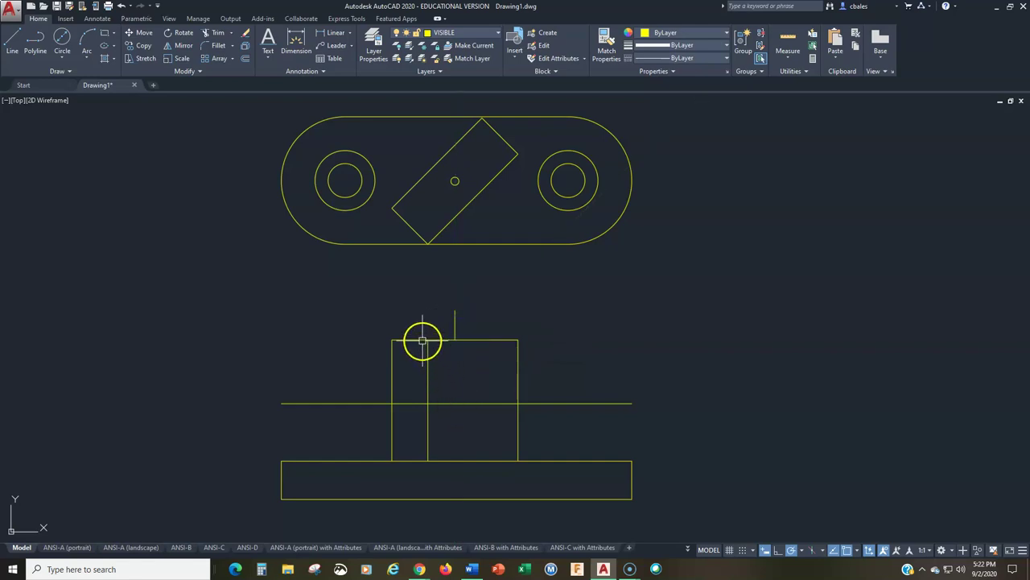
click(415, 383)
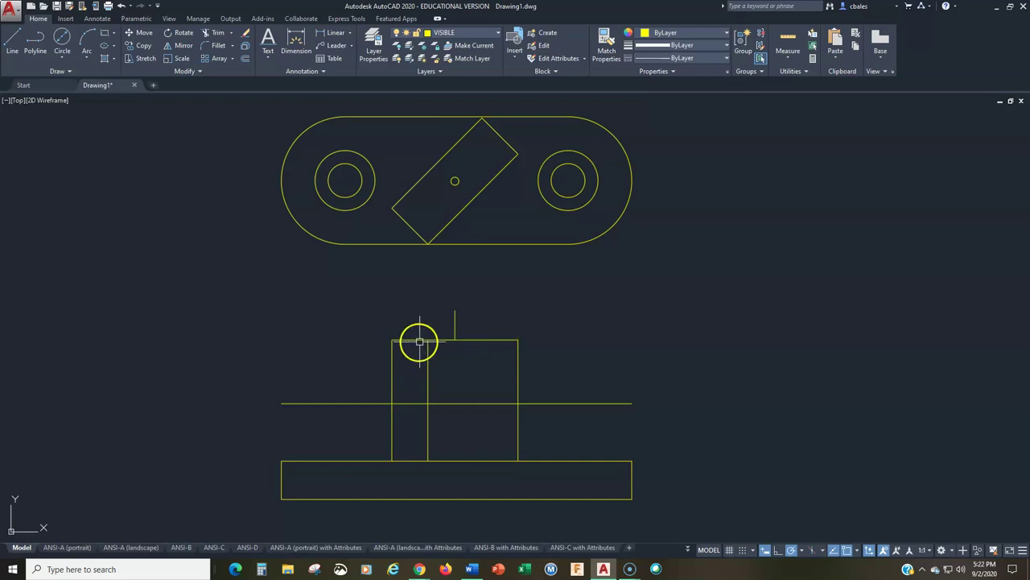
click(396, 338)
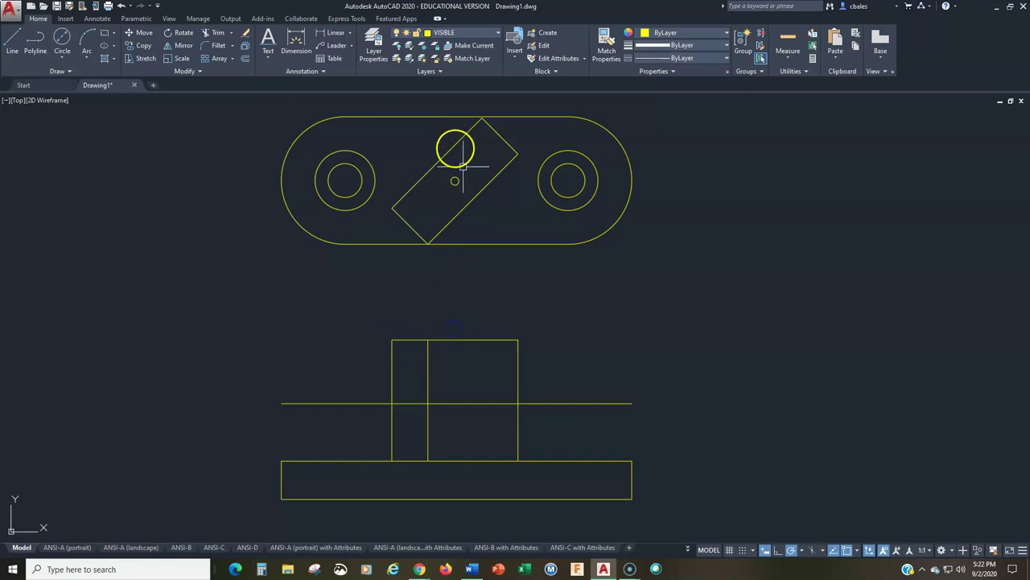
key(Escape)
Draw a vertical line from the midpoint of the rotated rectangle's lower long side down to the offset line crossing the block.
text(l)
key(Return)
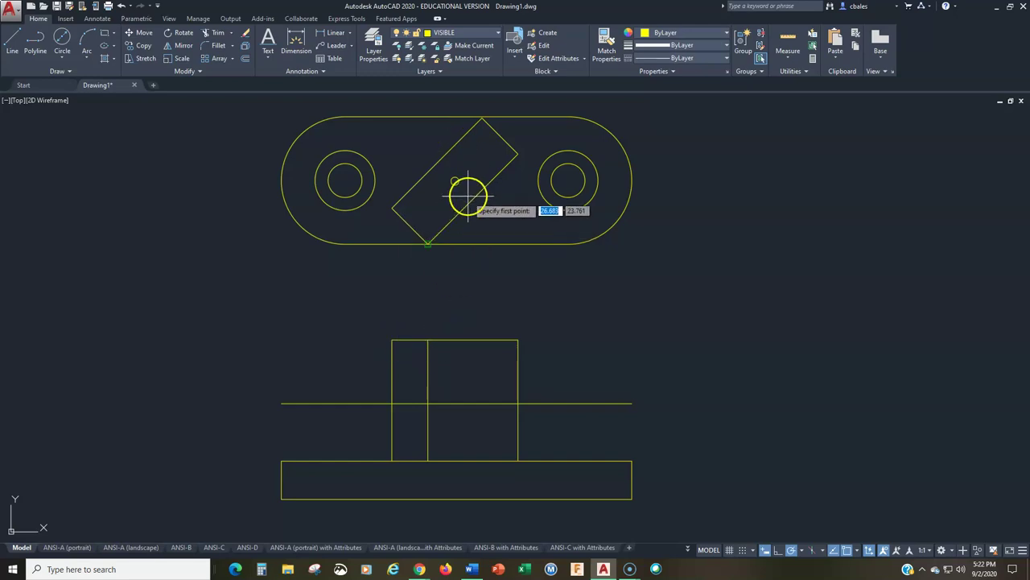
text(mid)
key(Return)
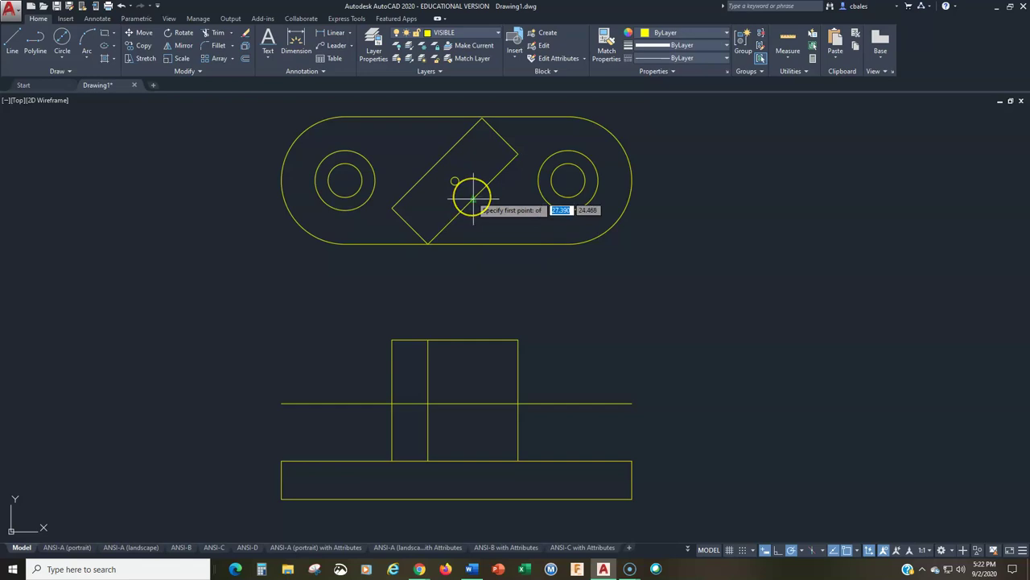
click(473, 199)
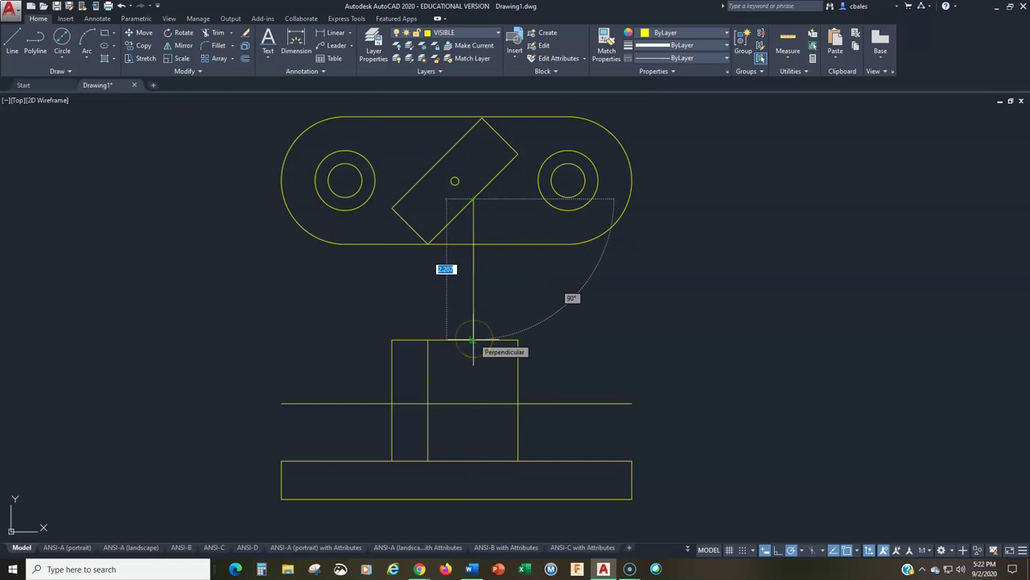
click(473, 386)
key(Return)
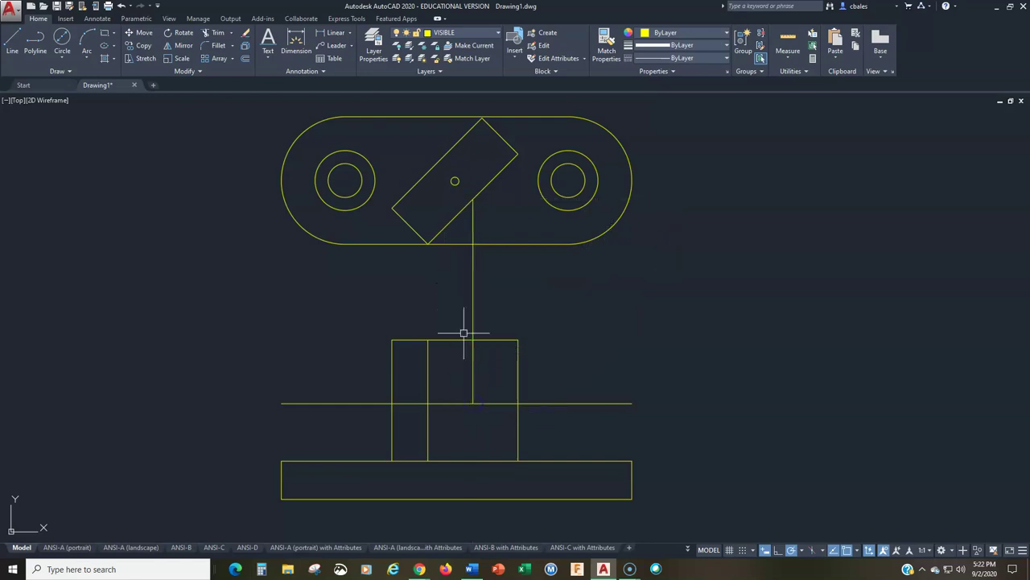
Draw an axis-end ellipse along the offset line between the block's inner and right vertical lines, reaching up to the block's top edge.
click(376, 326)
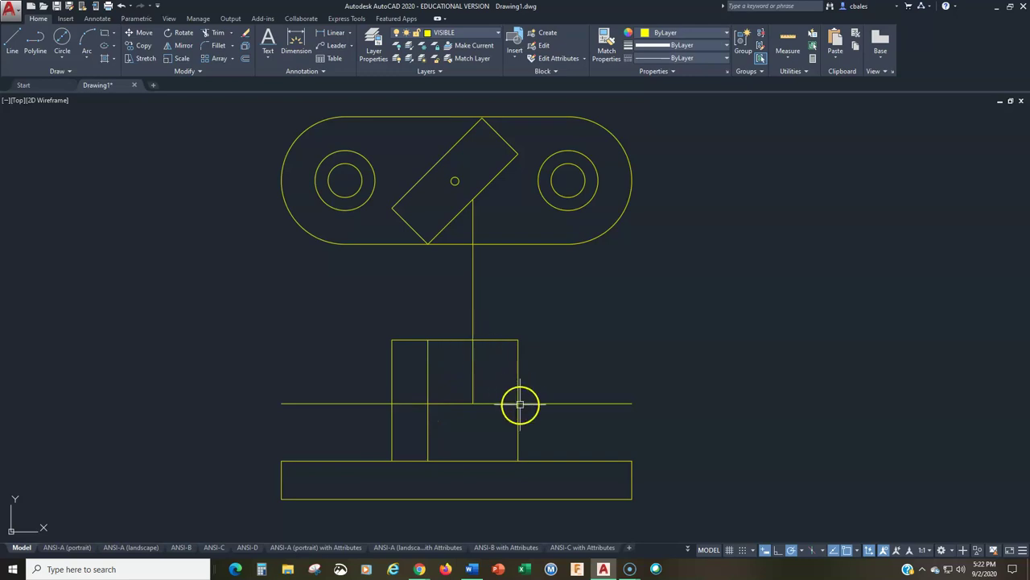
mouse_move(519, 405)
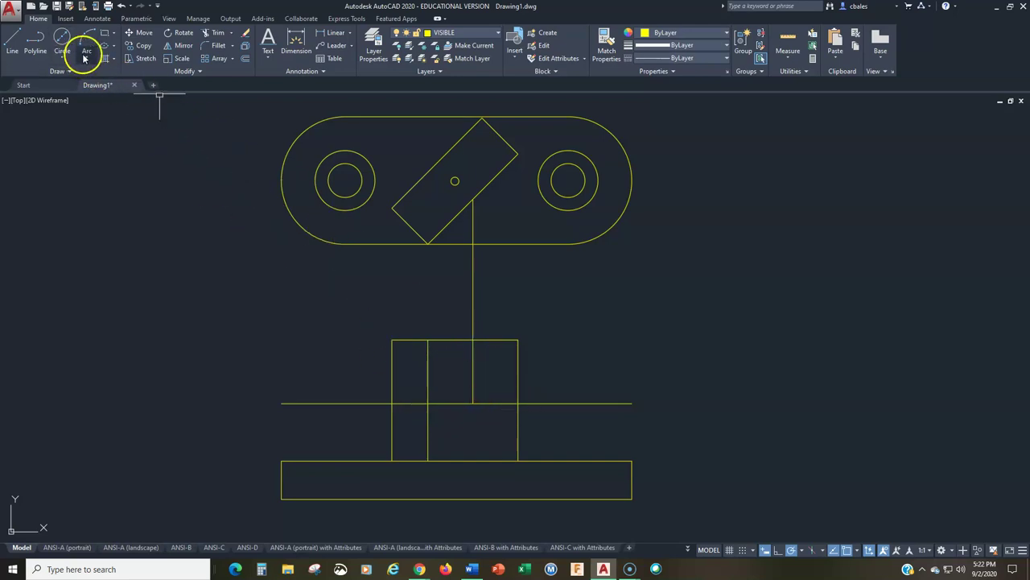
click(114, 48)
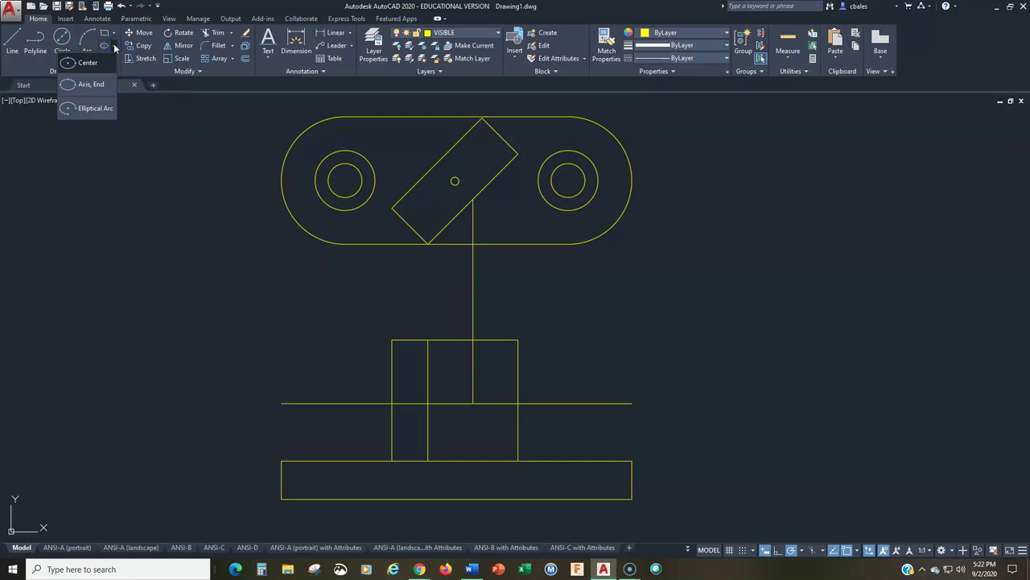
click(90, 81)
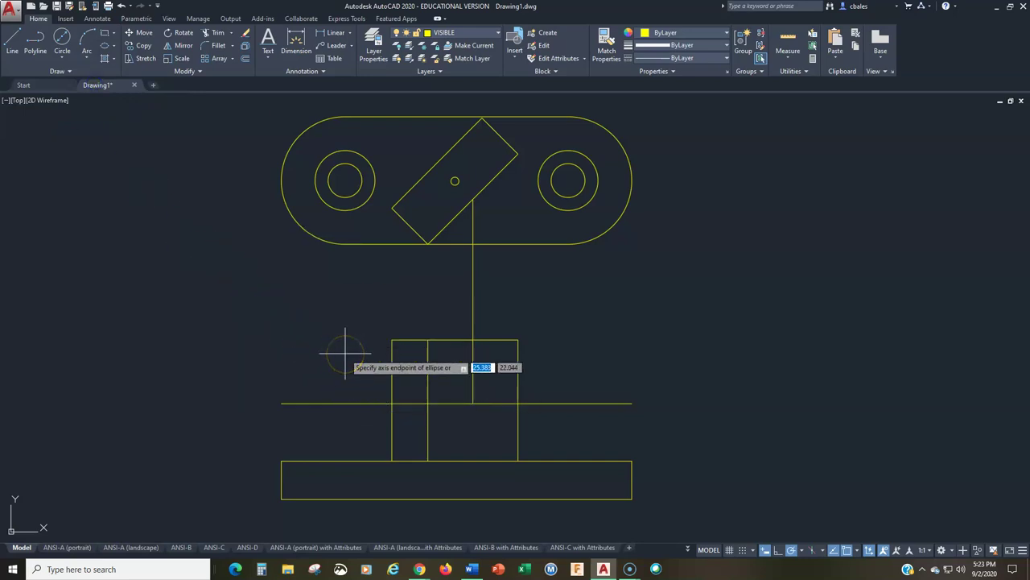
click(428, 403)
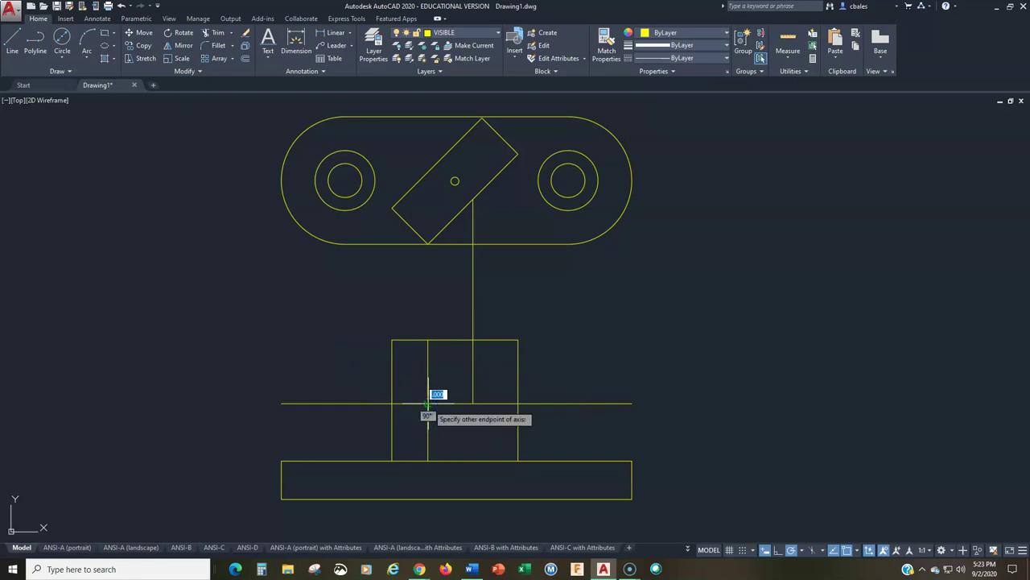
click(517, 402)
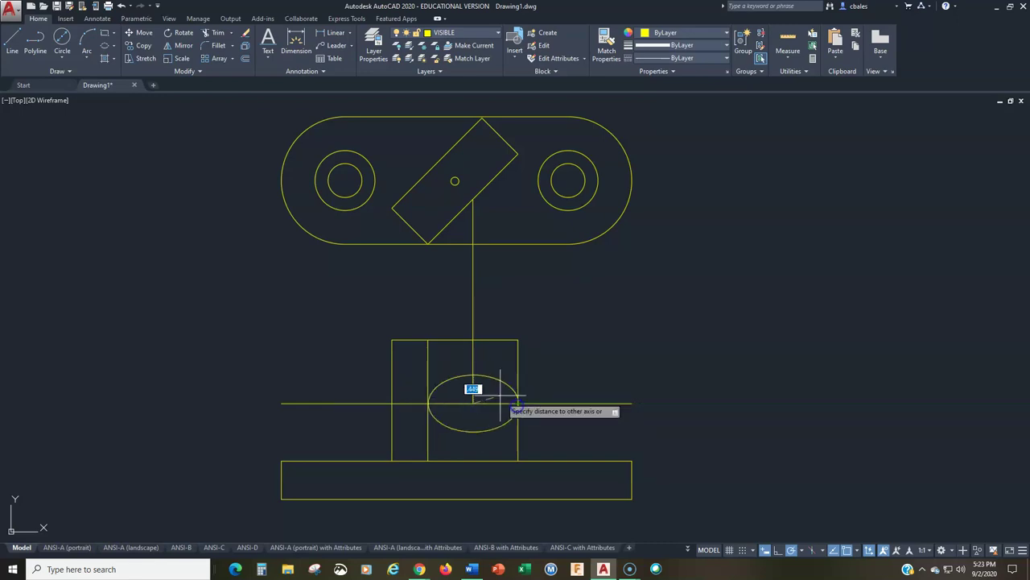
click(472, 340)
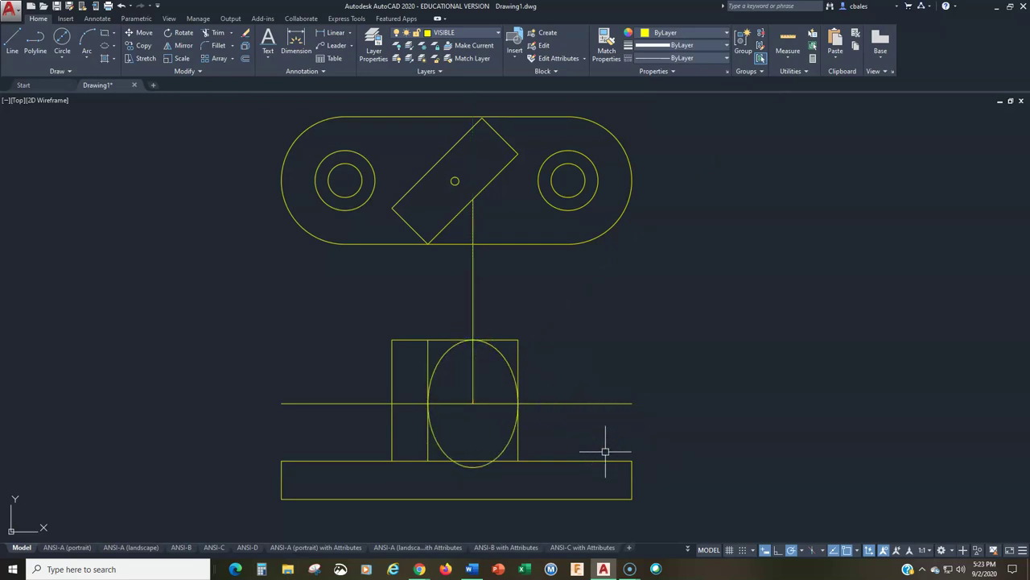
Trim away the lower half of the ellipse using the horizontal offset line as the cutting edge.
text(tr)
key(Return)
click(539, 401)
key(Return)
click(506, 445)
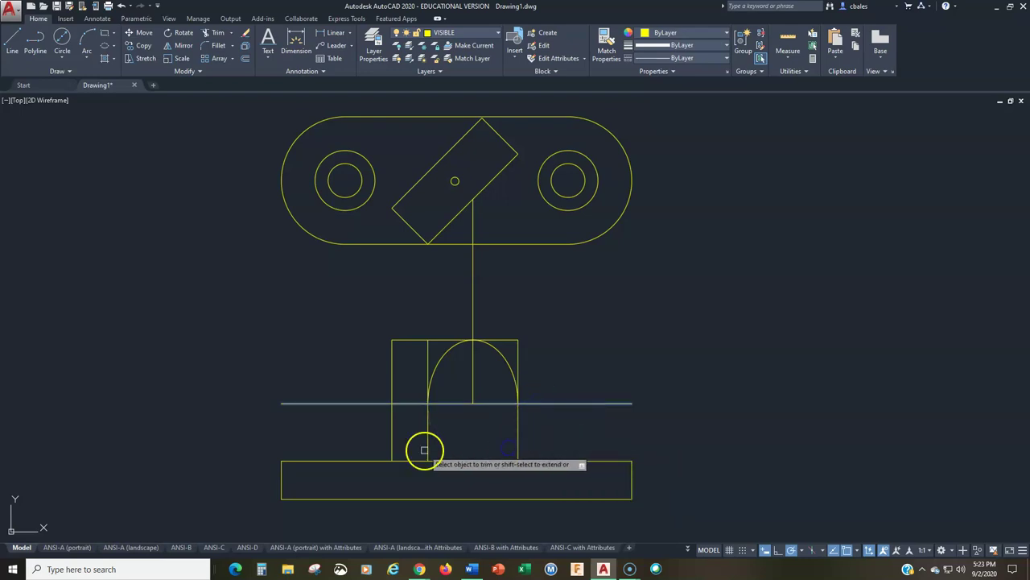
Trim the block's inner and right vertical lines above the horizontal offset line.
key(Return)
key(Return)
click(456, 403)
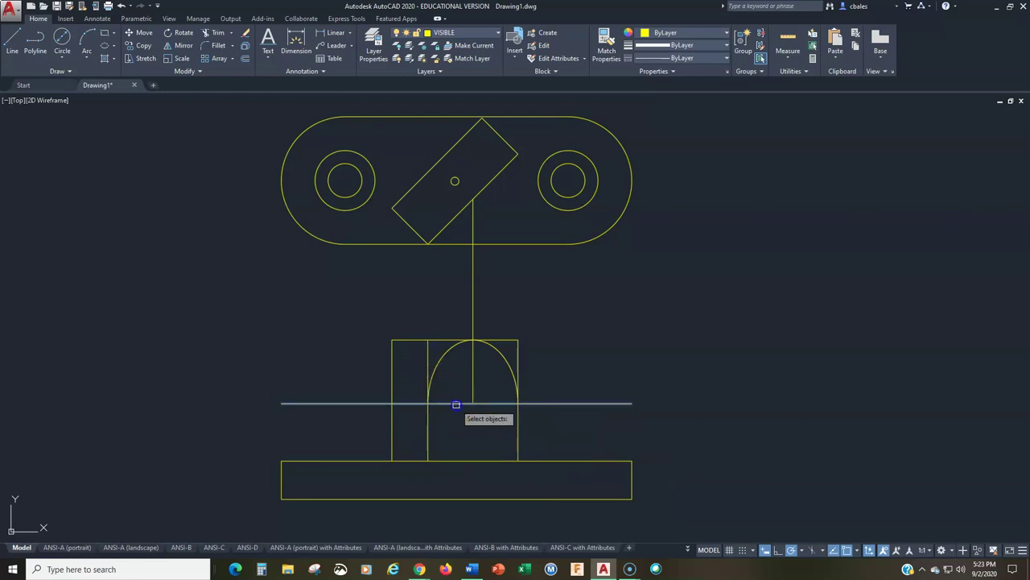
right_click(427, 356)
click(520, 356)
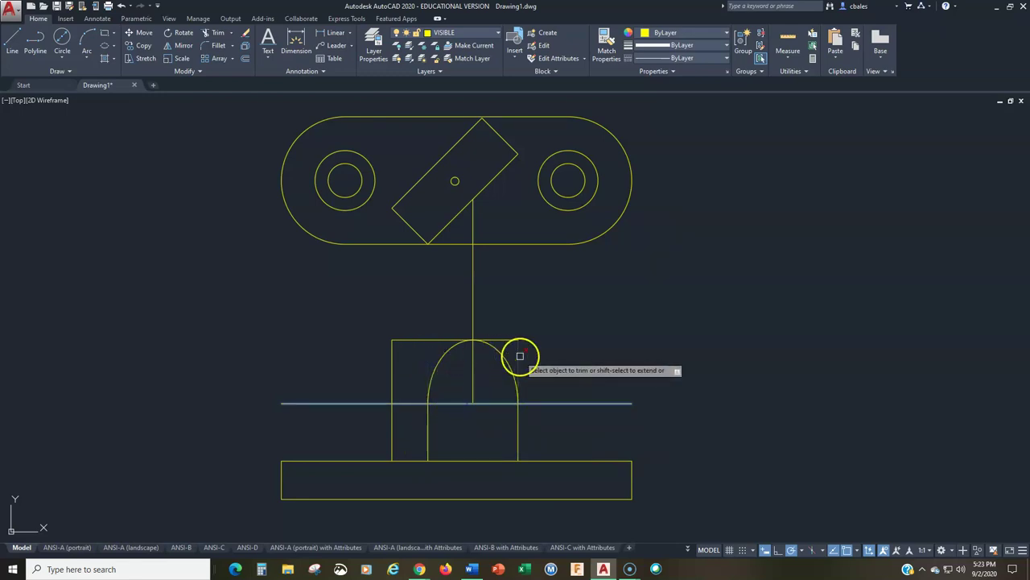
Erase the upright block's top edge and trim the leftmost vertical line down to the horizontal offset line.
key(Return)
key(Return)
click(502, 340)
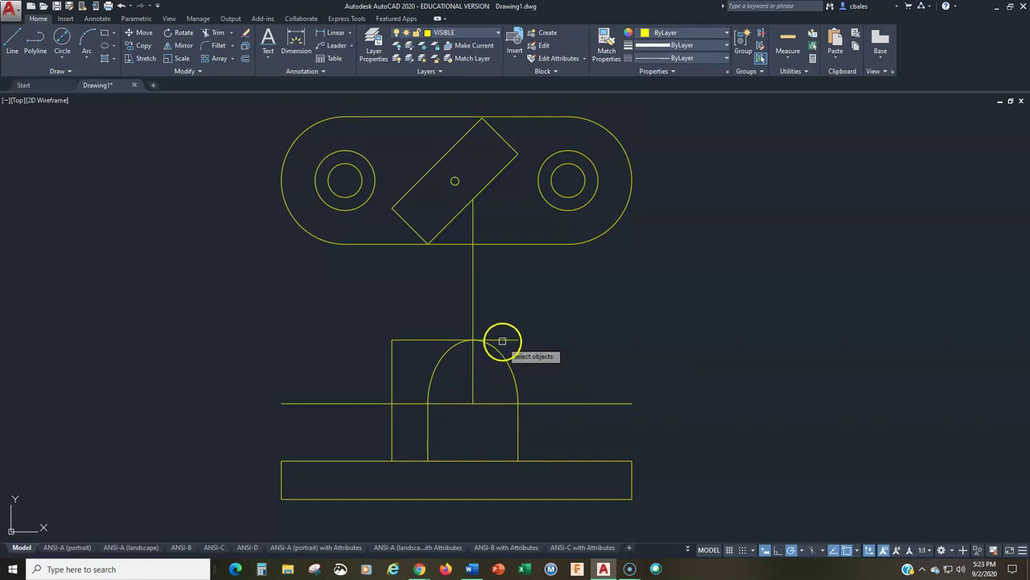
right_click(545, 391)
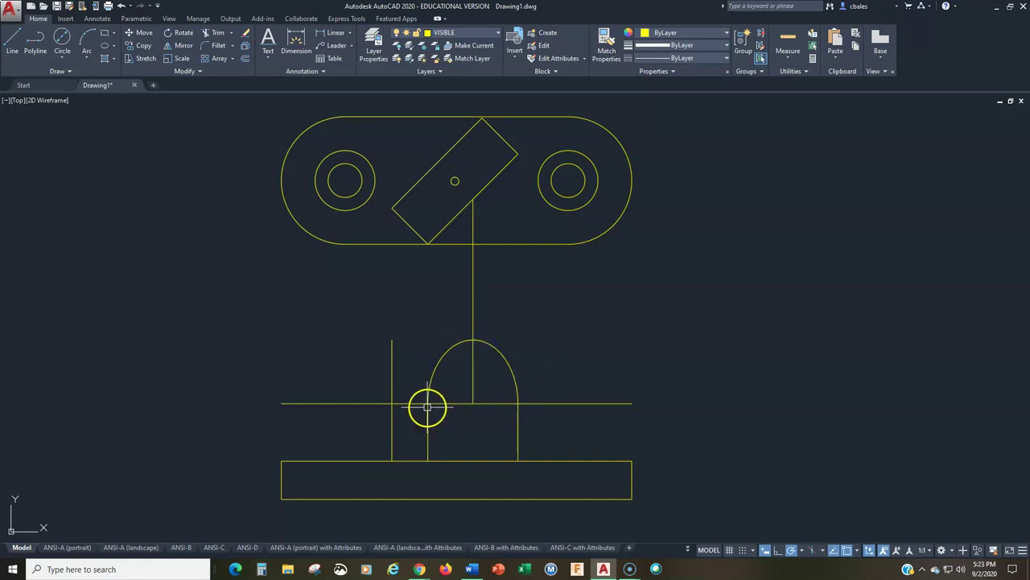
right_click(374, 375)
click(393, 359)
right_click(350, 419)
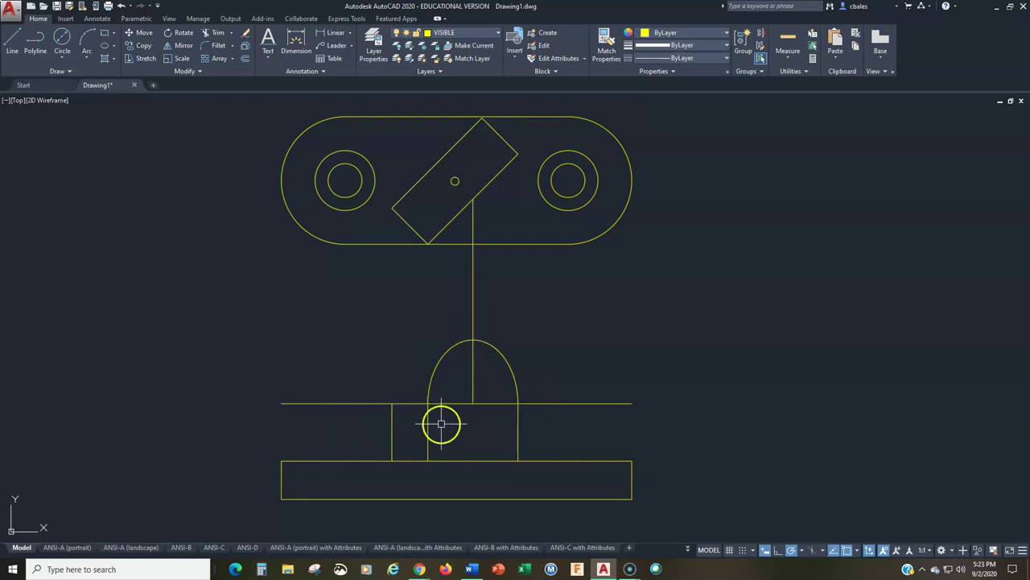
Delete the horizontal offset line and the vertical construction line coming down from the top view.
click(487, 394)
click(451, 417)
key(Delete)
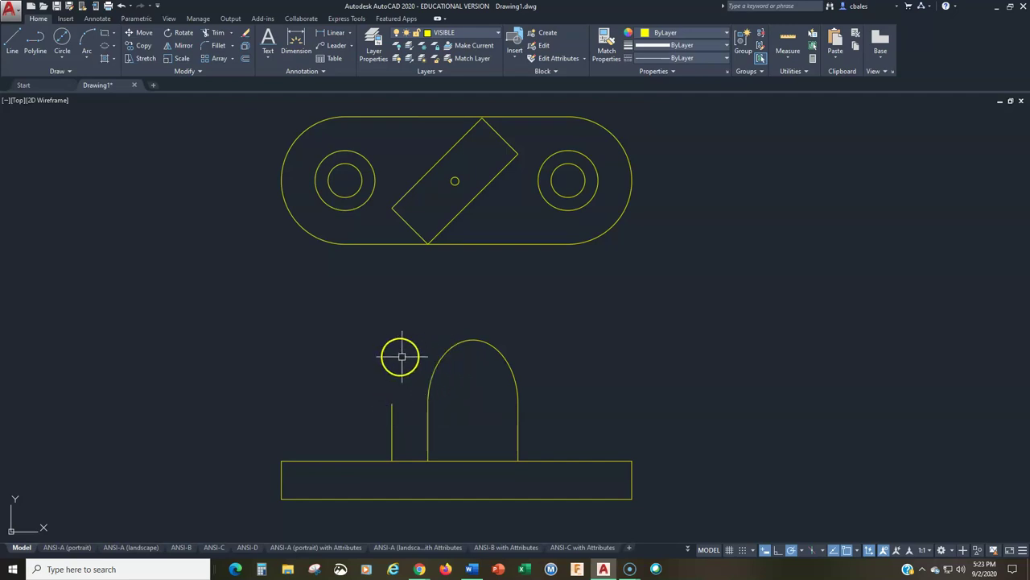
Copy the half ellipse from its left end to the leftmost vertical line's upper end, and trim the copy's portion inside the original.
click(142, 47)
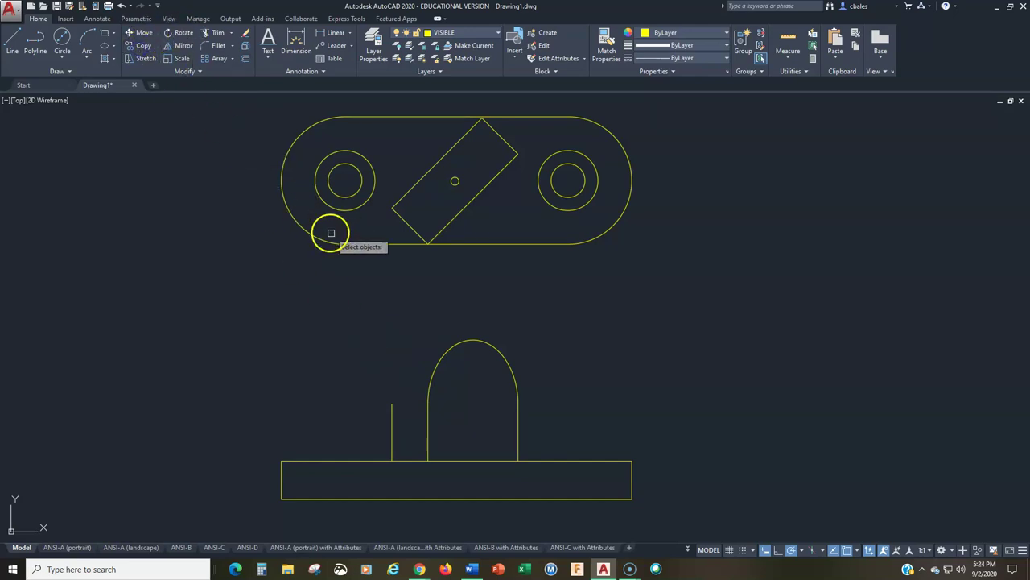
click(447, 349)
key(Return)
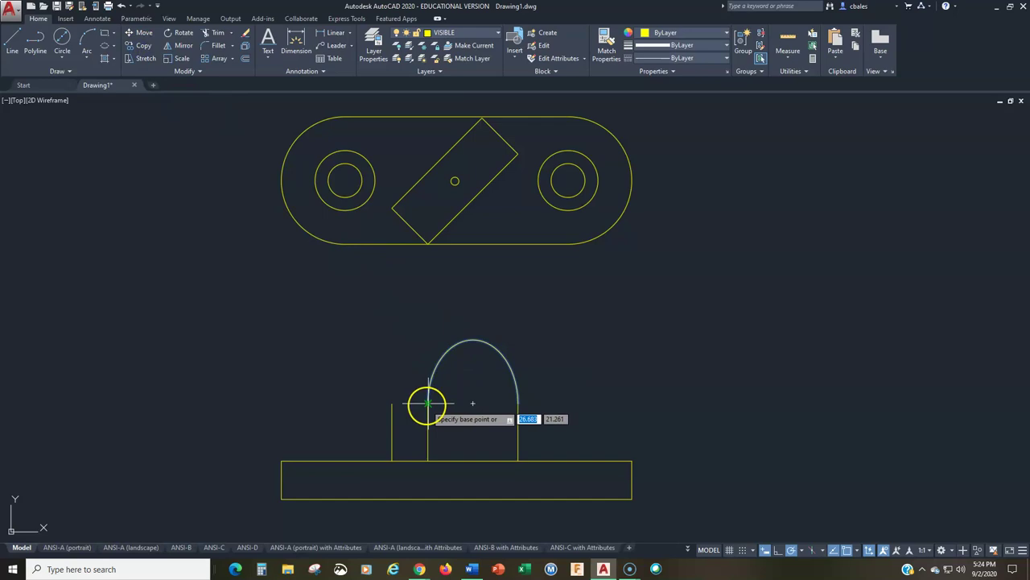
click(392, 402)
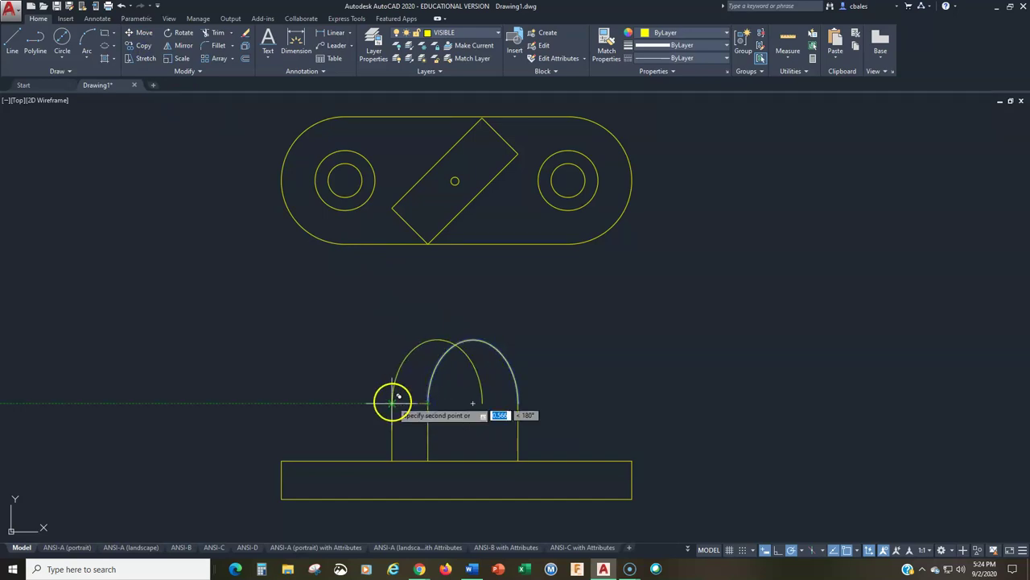
key(Escape)
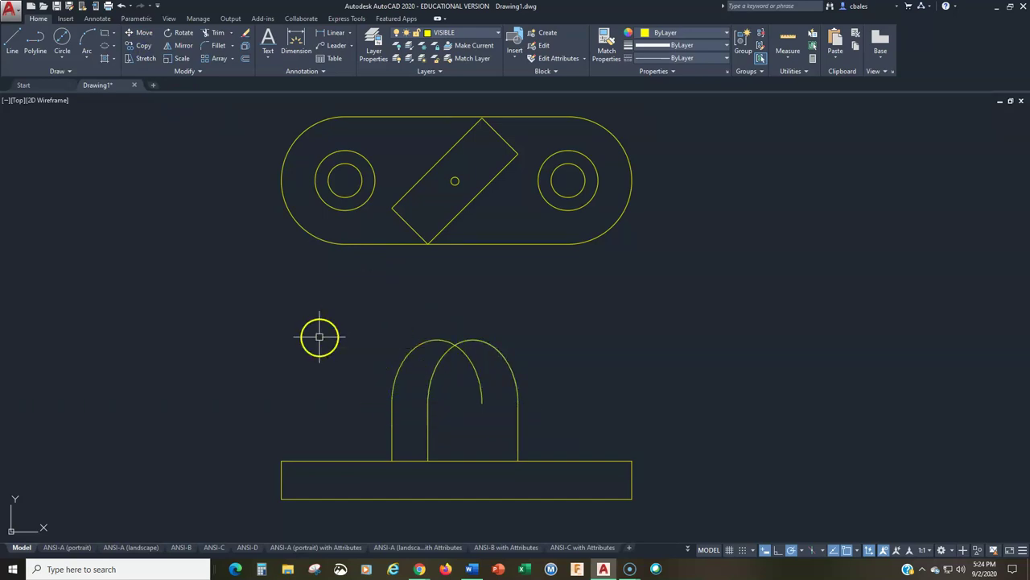
key(space)
click(473, 368)
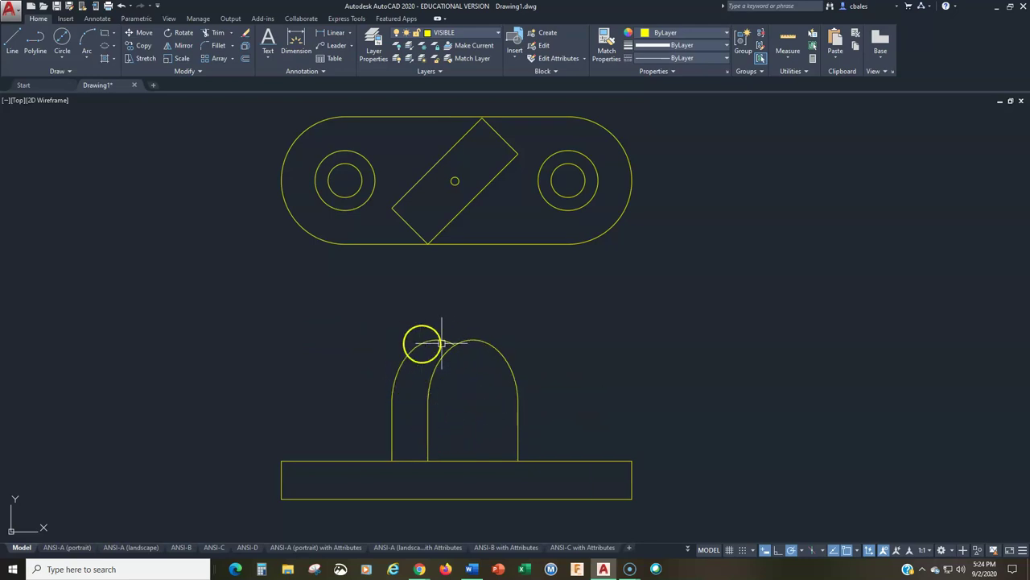
Draw a horizontal line joining the top quadrants of the front and rear half ellipses.
scroll(437, 347, up, 3)
scroll(453, 368, up, 2)
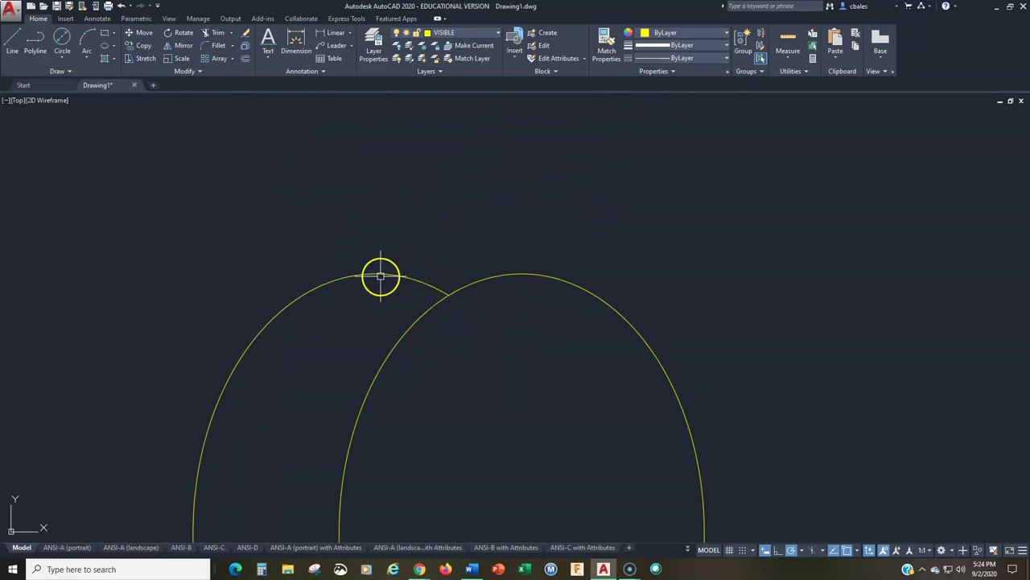
mouse_move(376, 274)
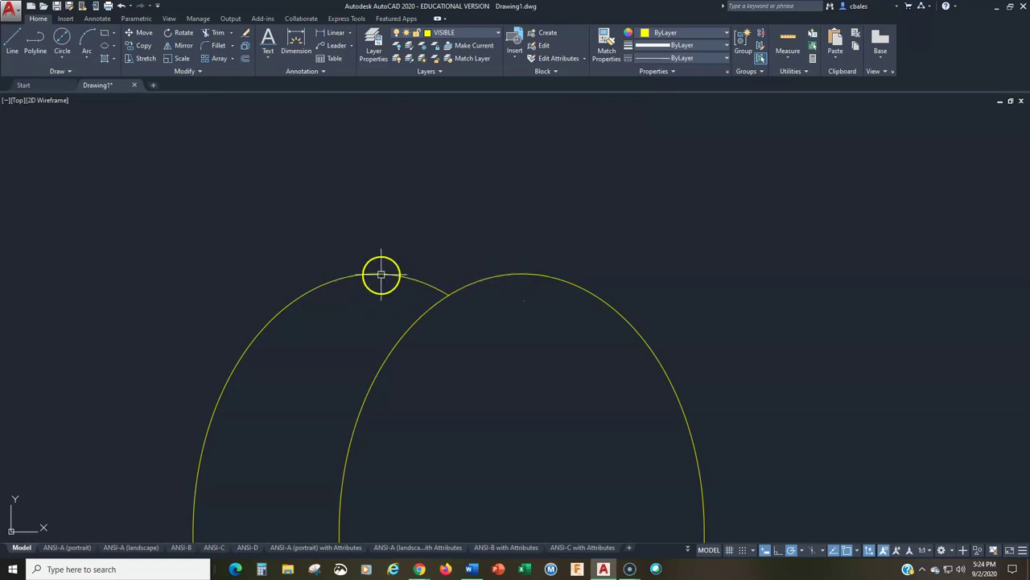
click(12, 42)
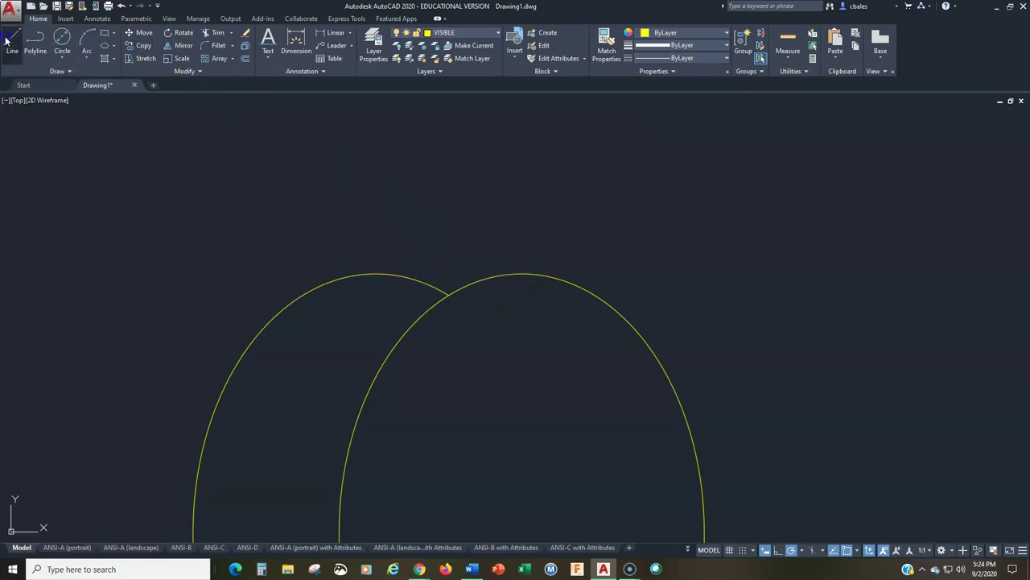
click(521, 274)
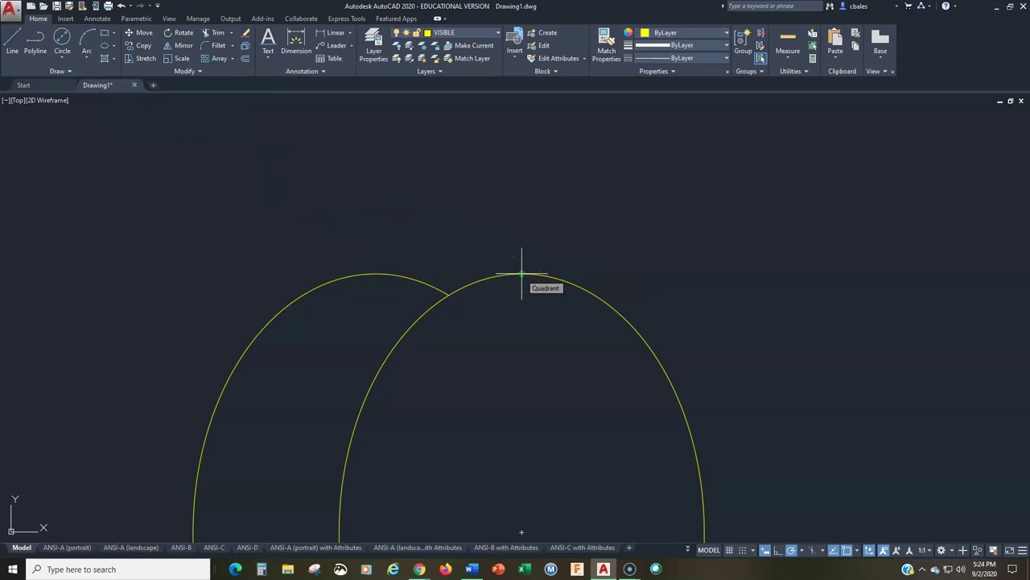
click(375, 275)
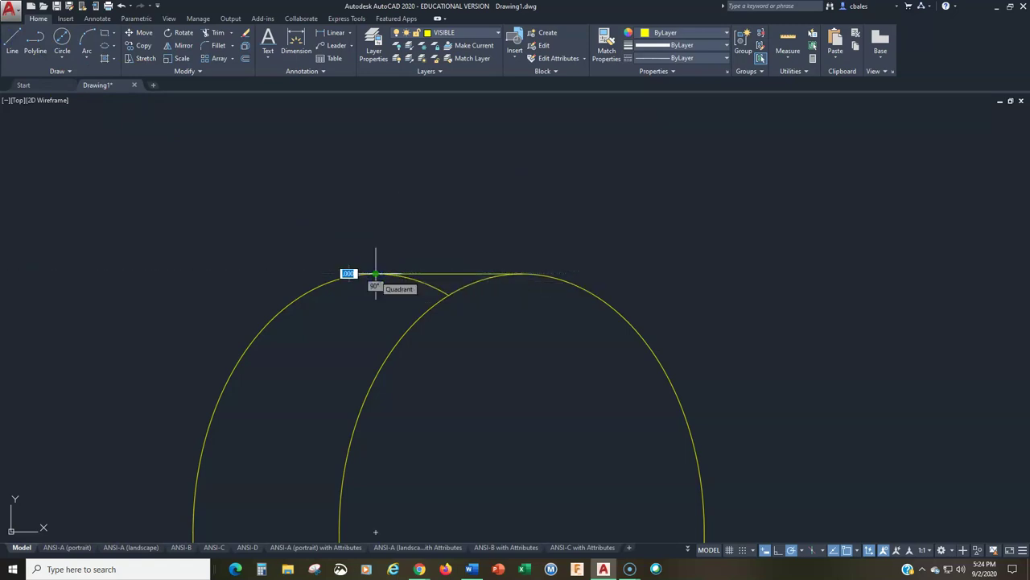
key(Return)
Trim the rear ellipse's leftover curve between its top quadrant and the front ellipse, below the horizontal line.
text(tr)
key(Return)
key(Return)
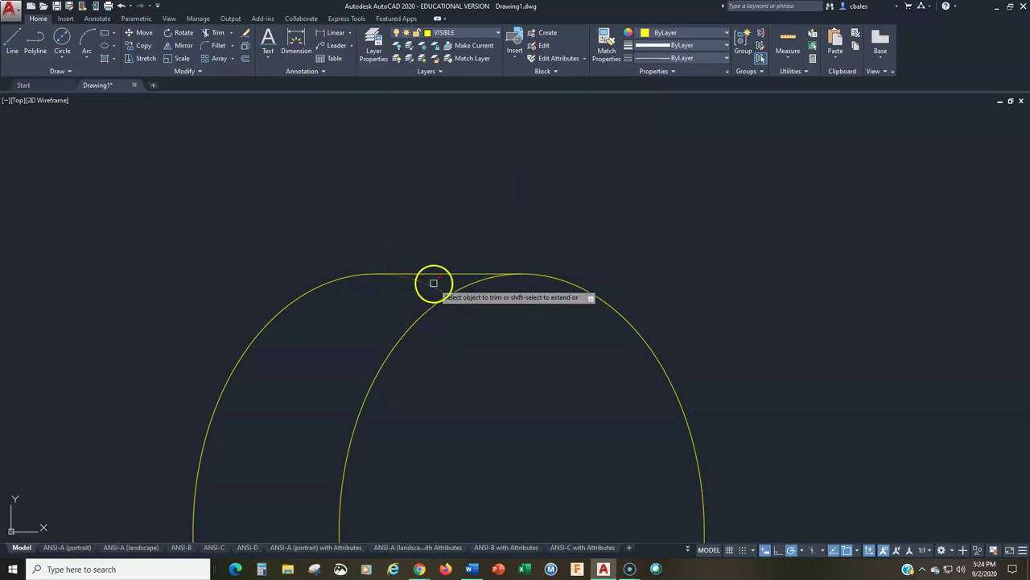
Inspect the front half ellipse and how the horizontal line meets the tops of both curves.
scroll(469, 333, down, 5)
middle_drag(491, 383, 478, 292)
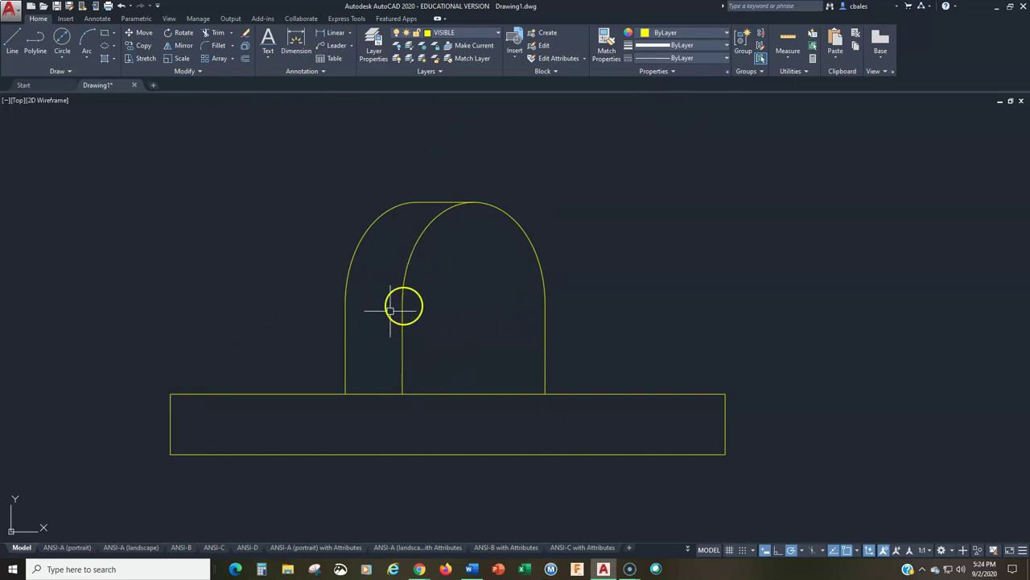
middle_drag(478, 330, 472, 427)
scroll(465, 430, down, 2)
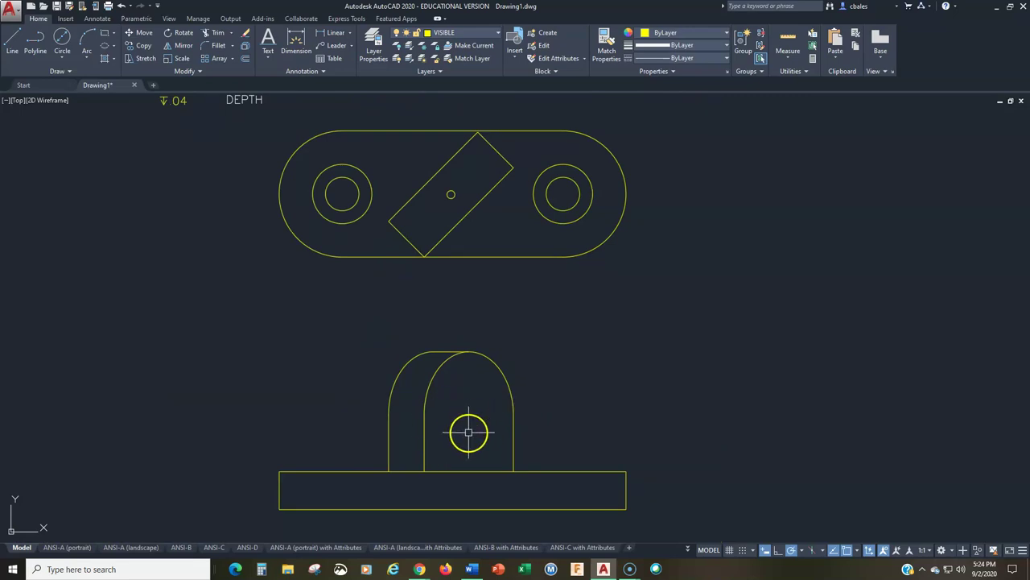
click(430, 383)
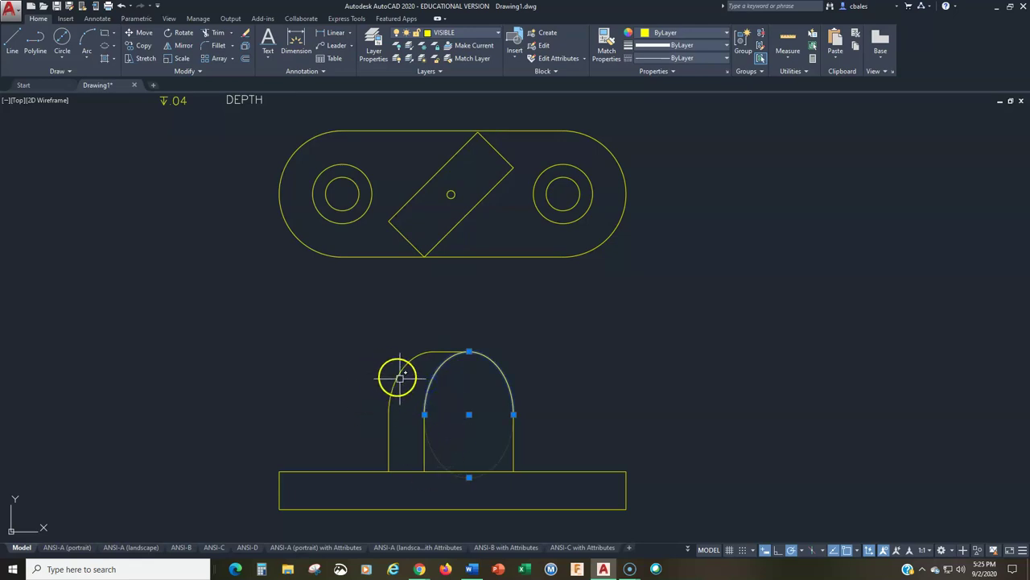
click(444, 357)
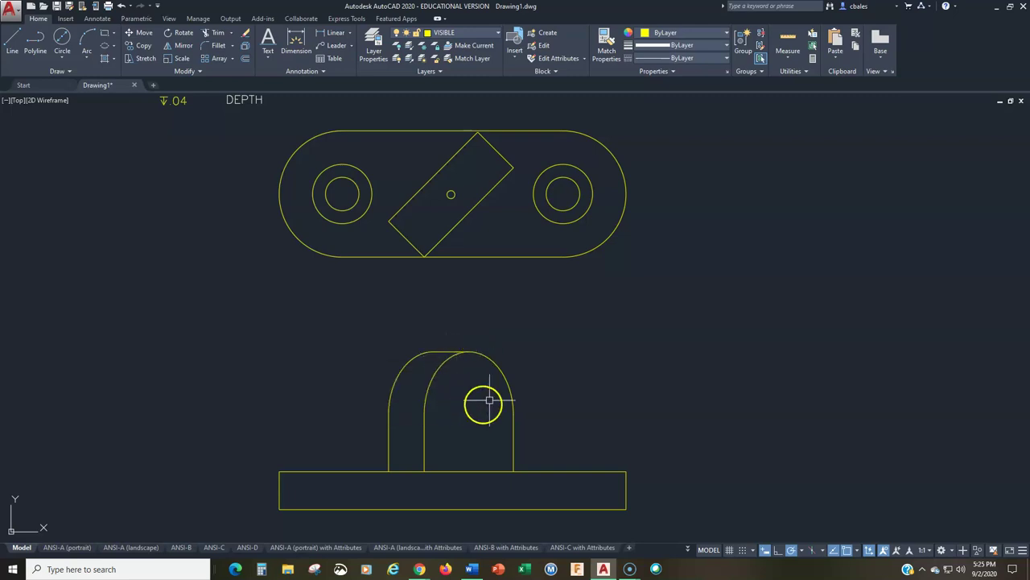
scroll(452, 367, up, 2)
scroll(453, 367, up, 4)
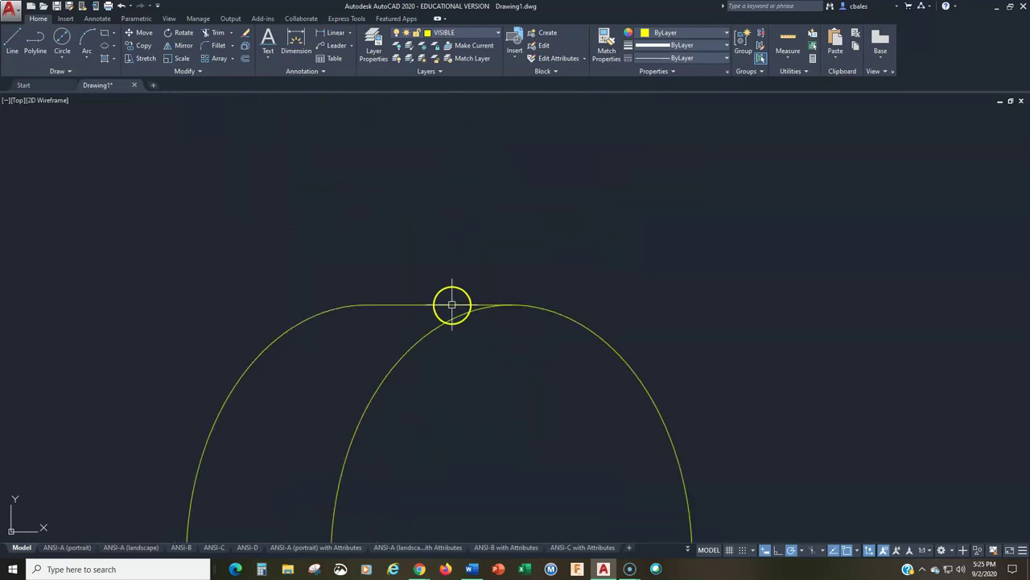
click(512, 305)
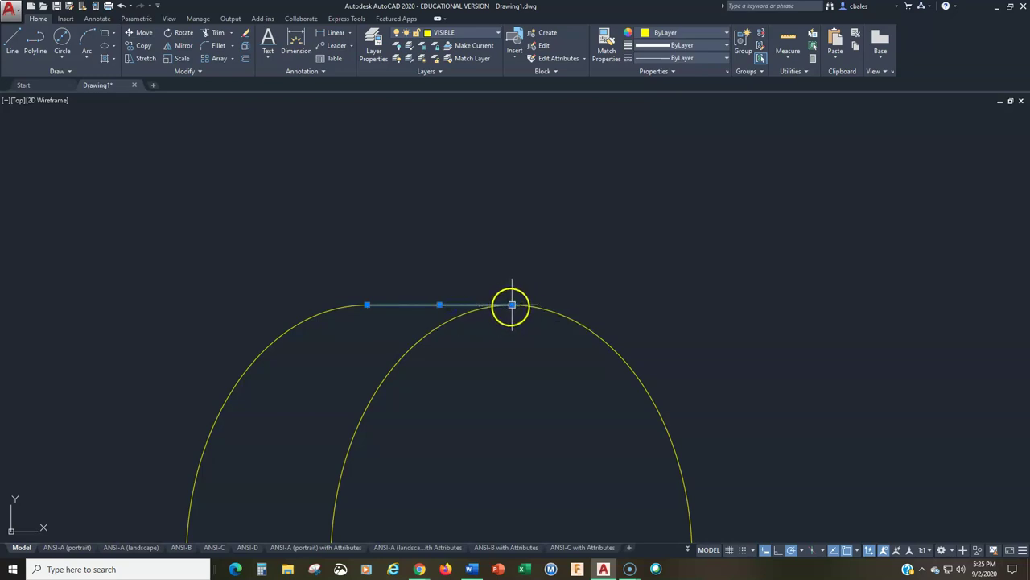
mouse_move(512, 306)
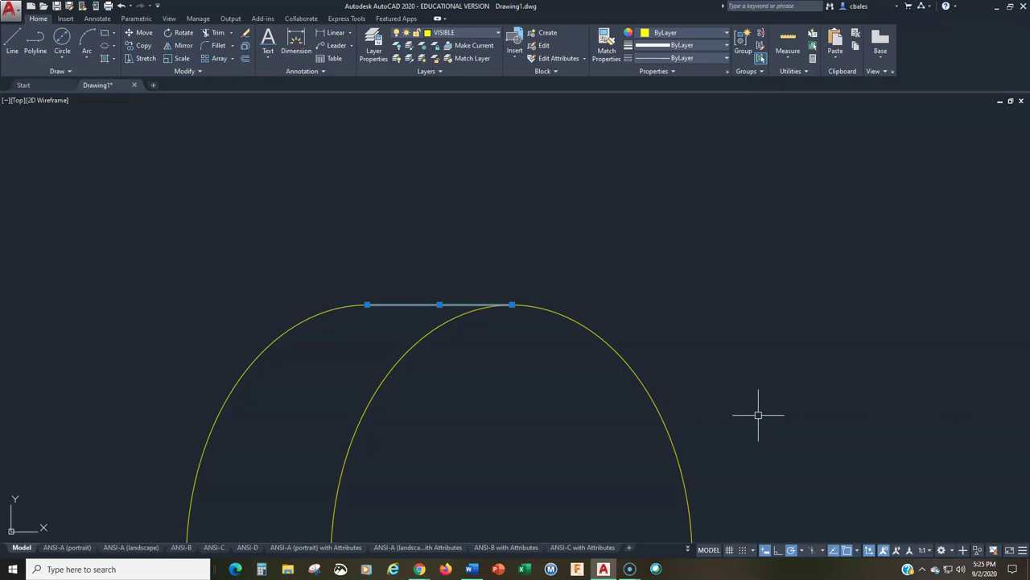
key(Escape)
Draw construction lines from the front half ellipse's top quadrant down to its center and across to its left end.
scroll(389, 292, down, 3)
middle_drag(446, 360, 449, 350)
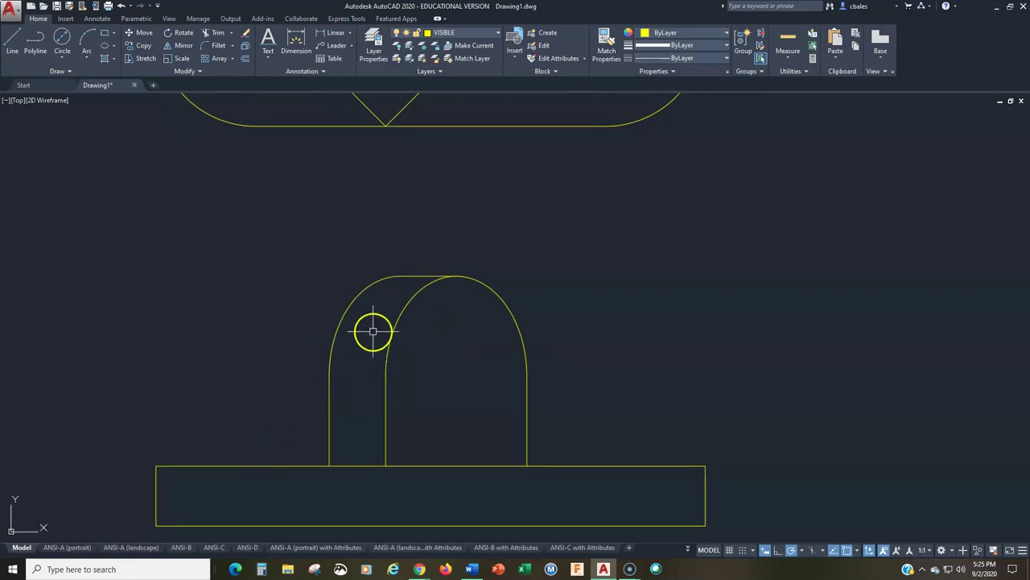
scroll(450, 359, down, 2)
scroll(454, 367, up, 2)
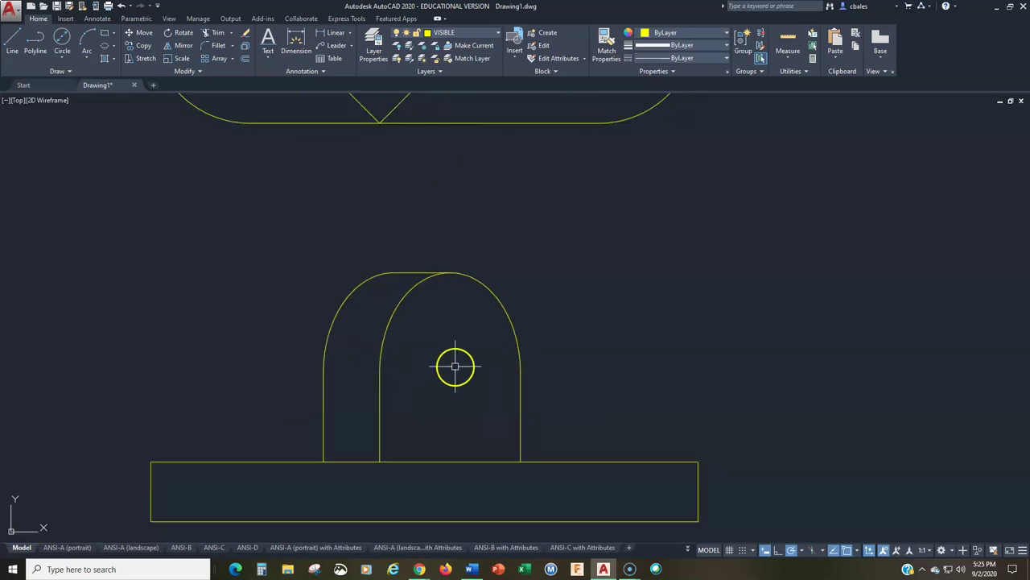
click(12, 40)
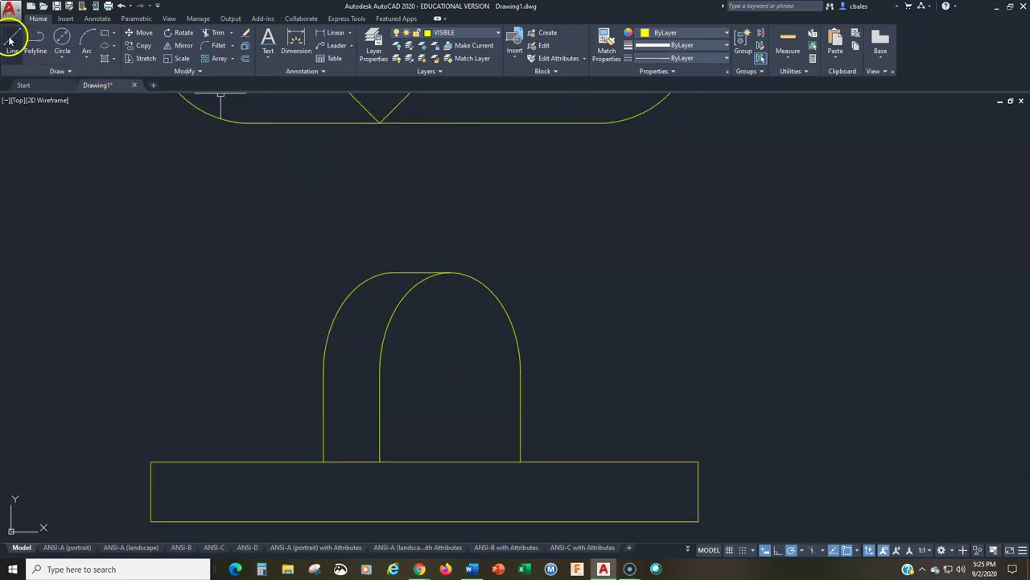
click(450, 274)
click(450, 372)
click(380, 372)
key(Escape)
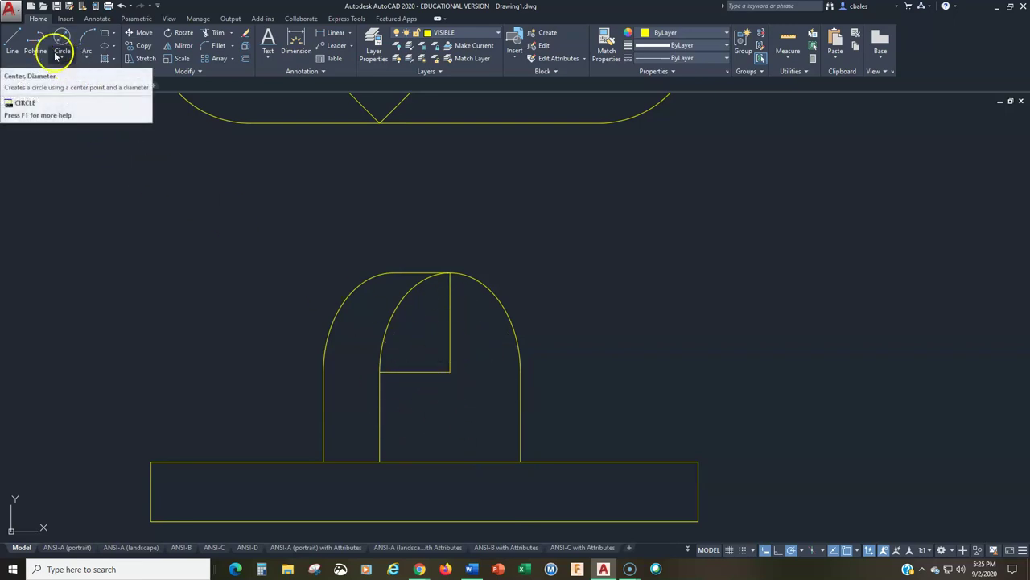
click(113, 49)
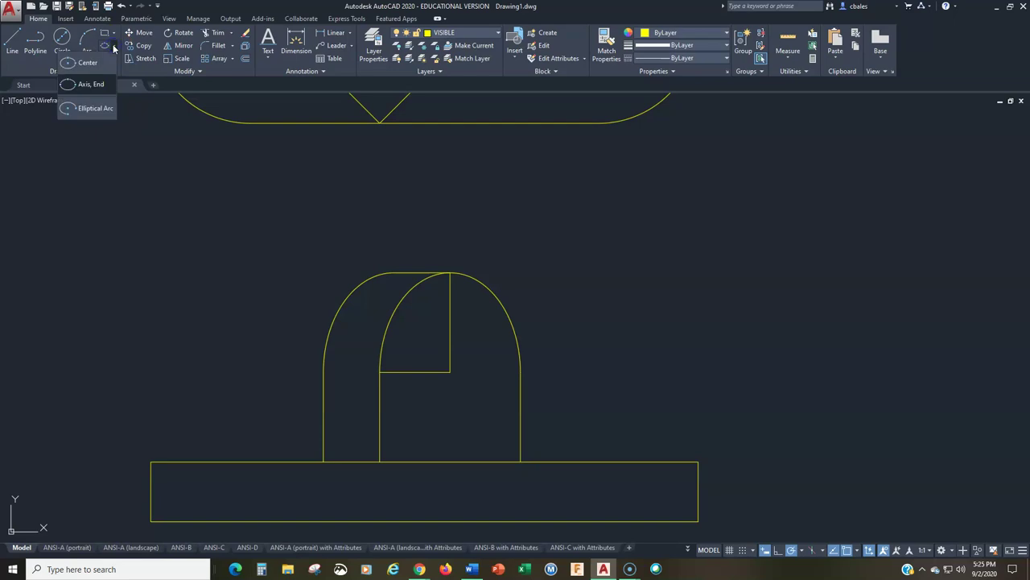
click(95, 65)
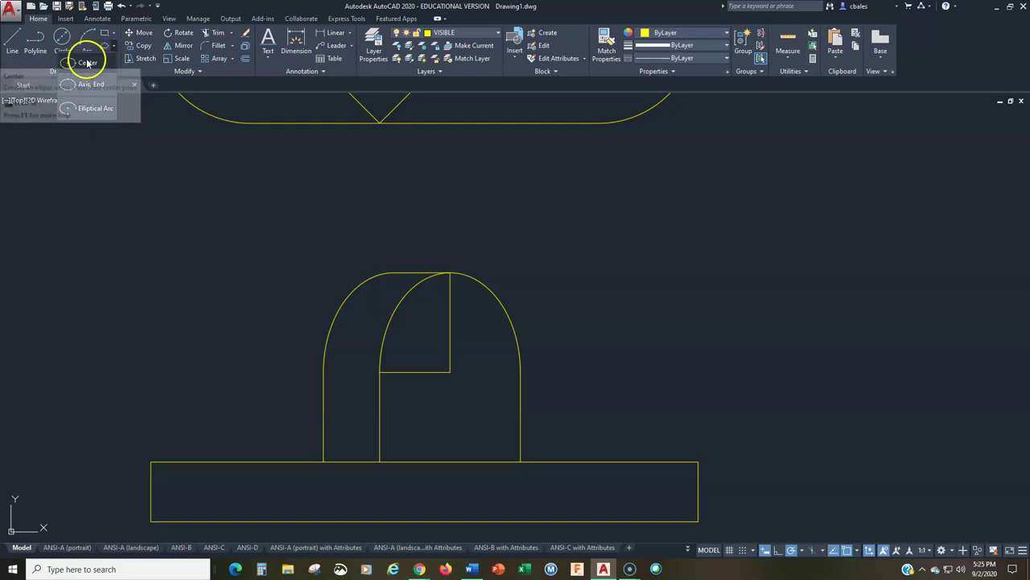
click(89, 64)
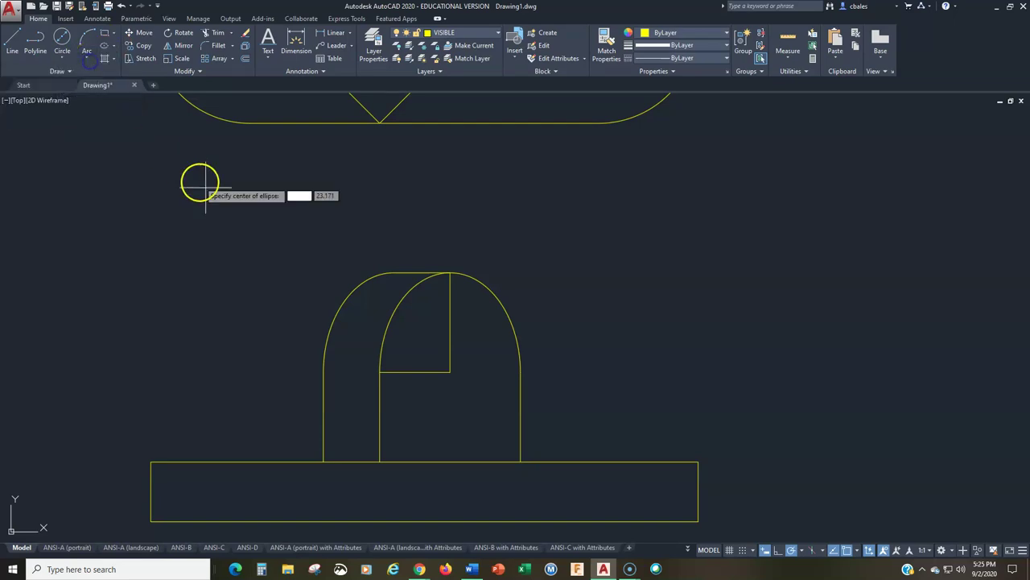
click(450, 372)
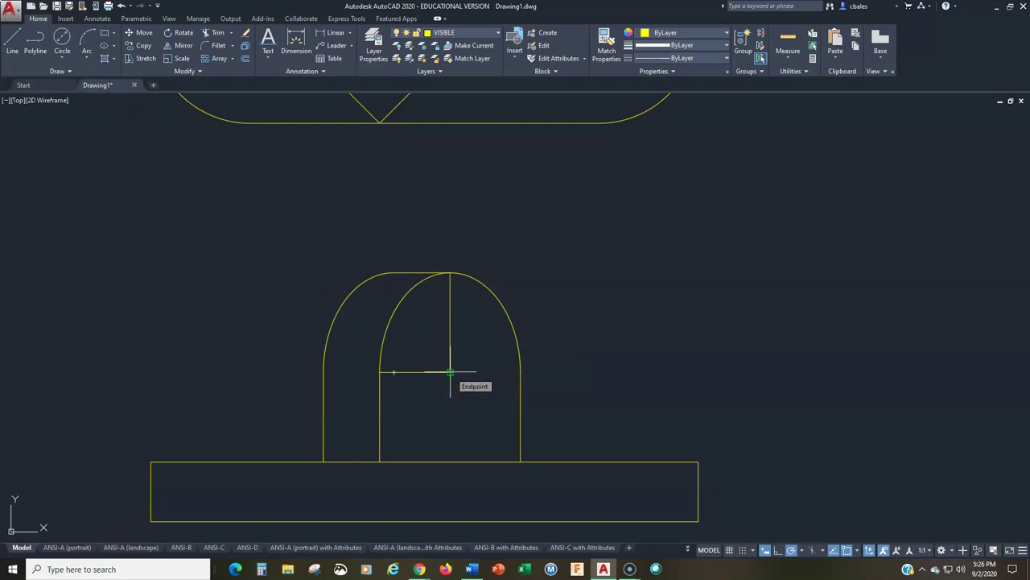
click(450, 329)
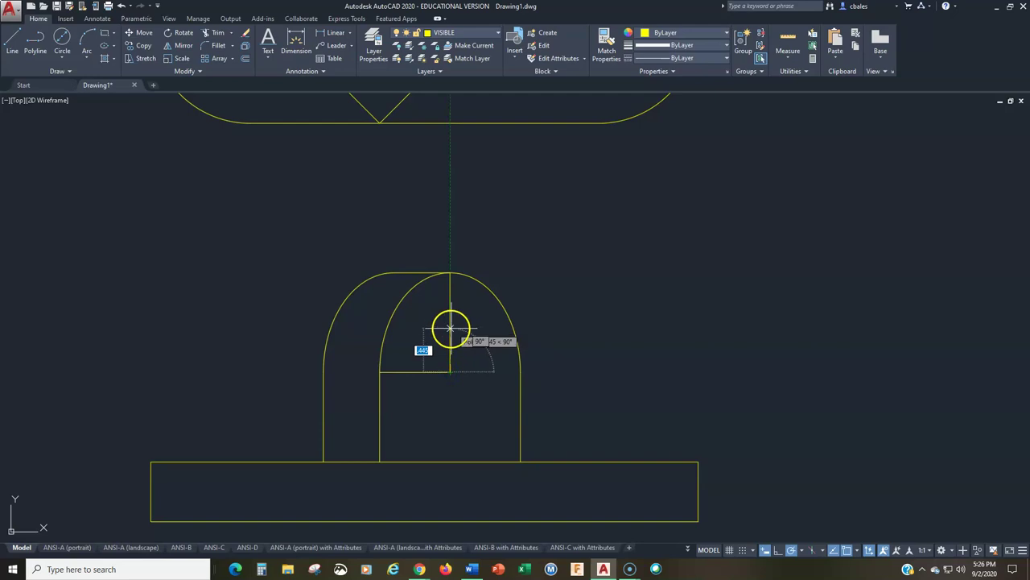
drag(450, 329, 376, 386)
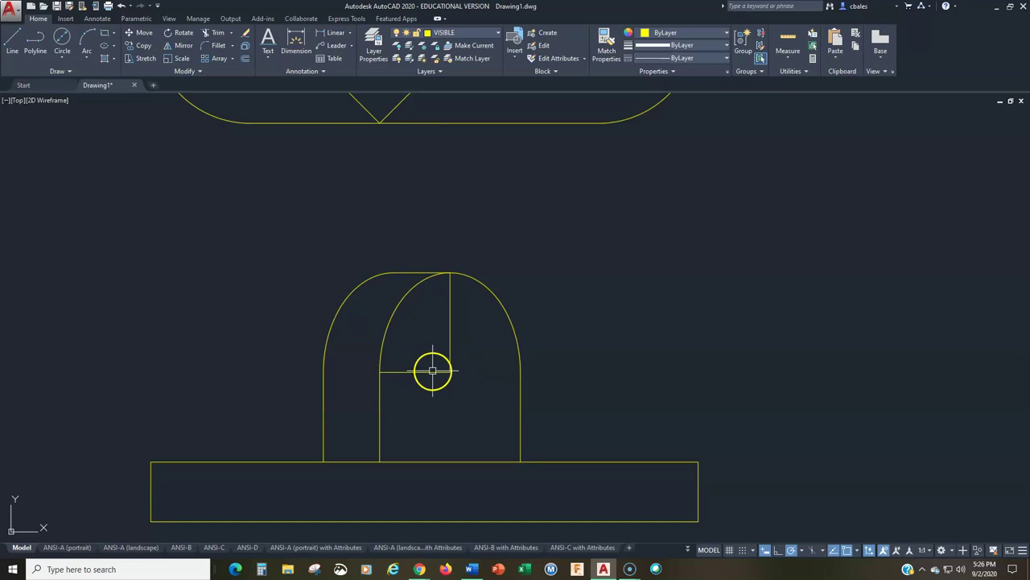
click(422, 372)
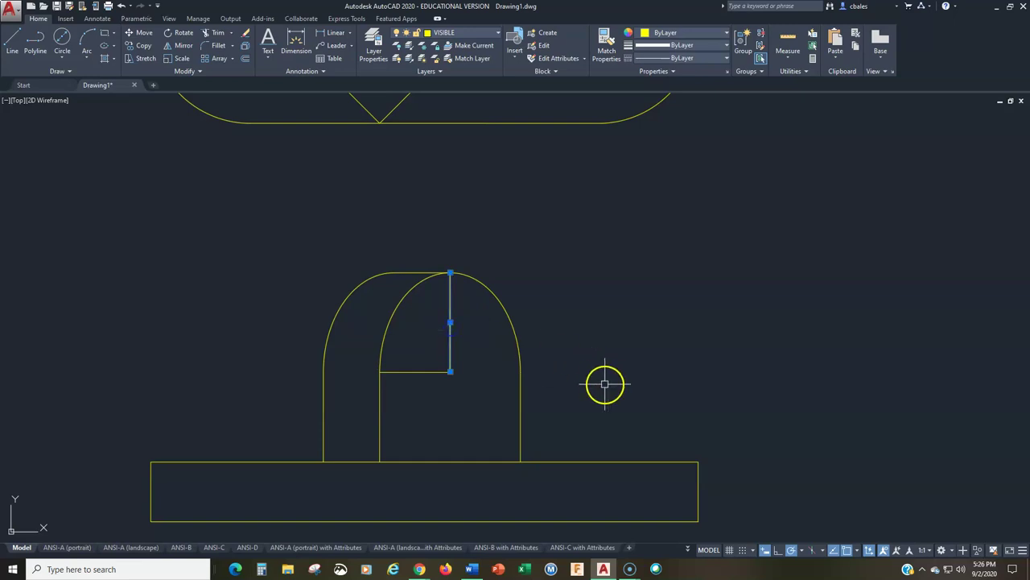
key(Escape)
Offset the horizontal construction line 0.5 upward inside the front half ellipse.
text(o)
key(Return)
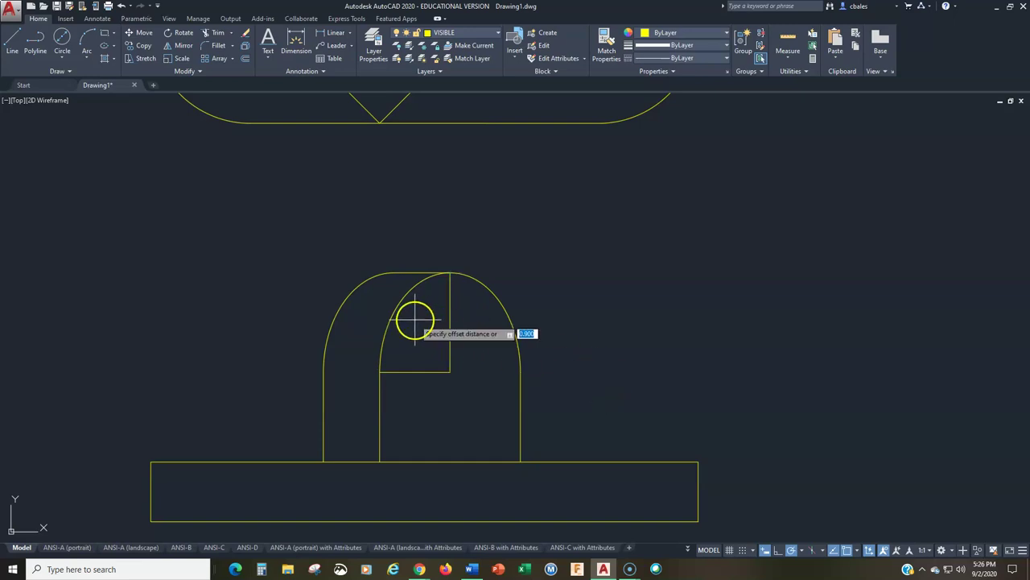
click(424, 370)
click(424, 339)
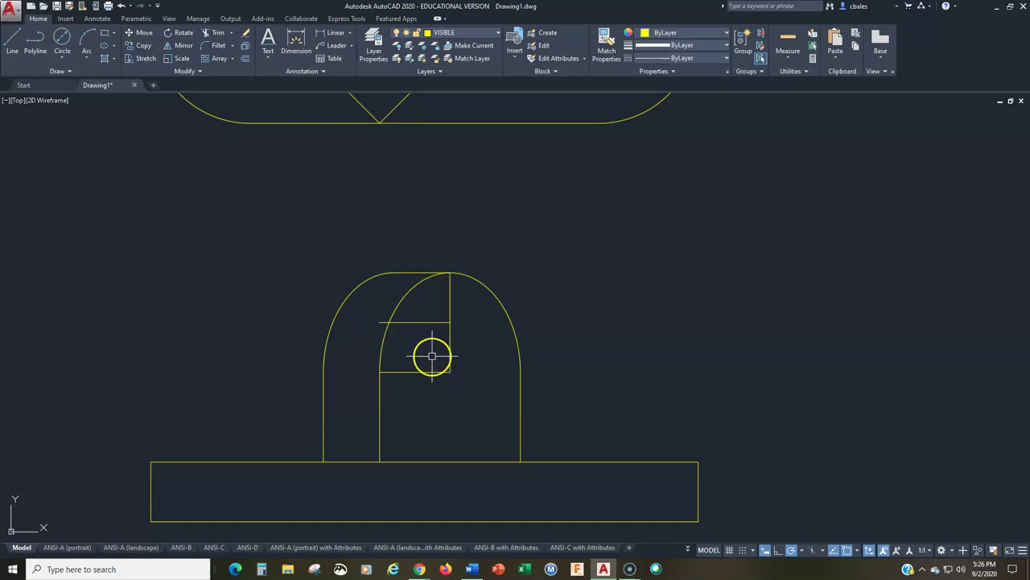
click(104, 46)
click(450, 372)
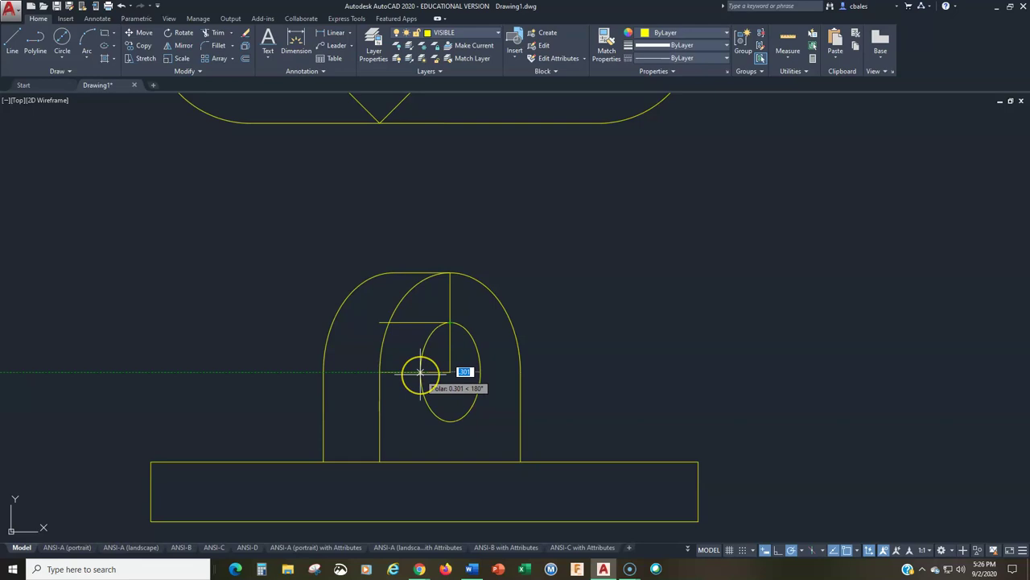
key(Escape)
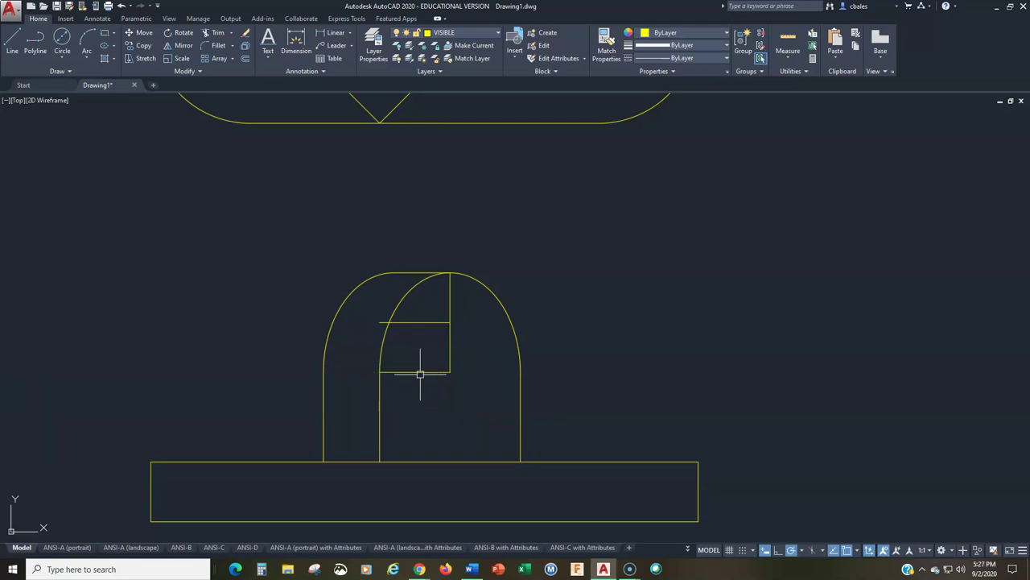
Draw a line across the top view's rotated rectangle, joining the midpoints of its two long sides.
mouse_move(435, 266)
middle_down()
mouse_move(419, 350)
mouse_move(401, 361)
mouse_move(398, 384)
middle_up()
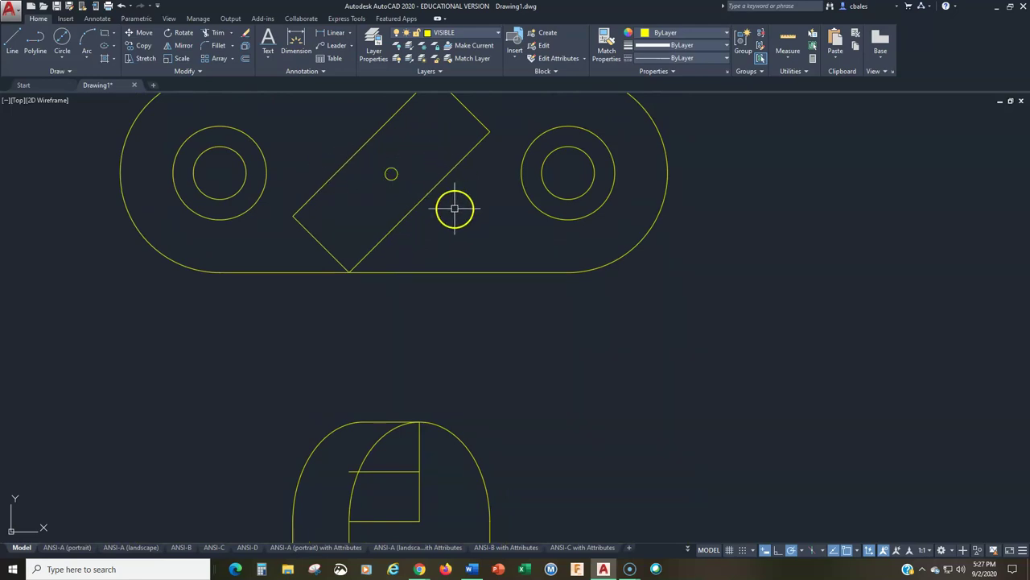
click(12, 38)
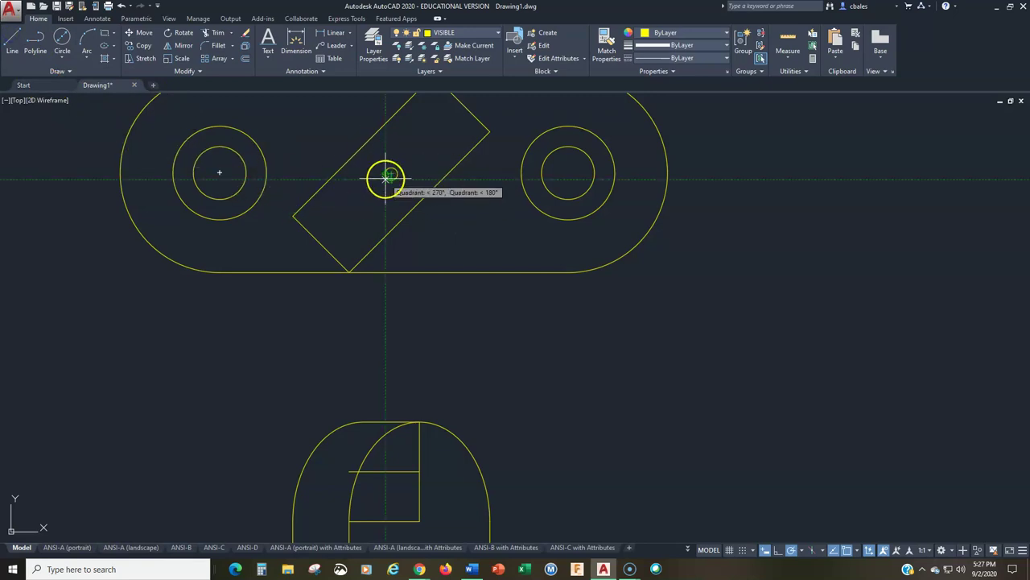
text(MID)
key(Return)
click(364, 145)
click(417, 199)
key(Return)
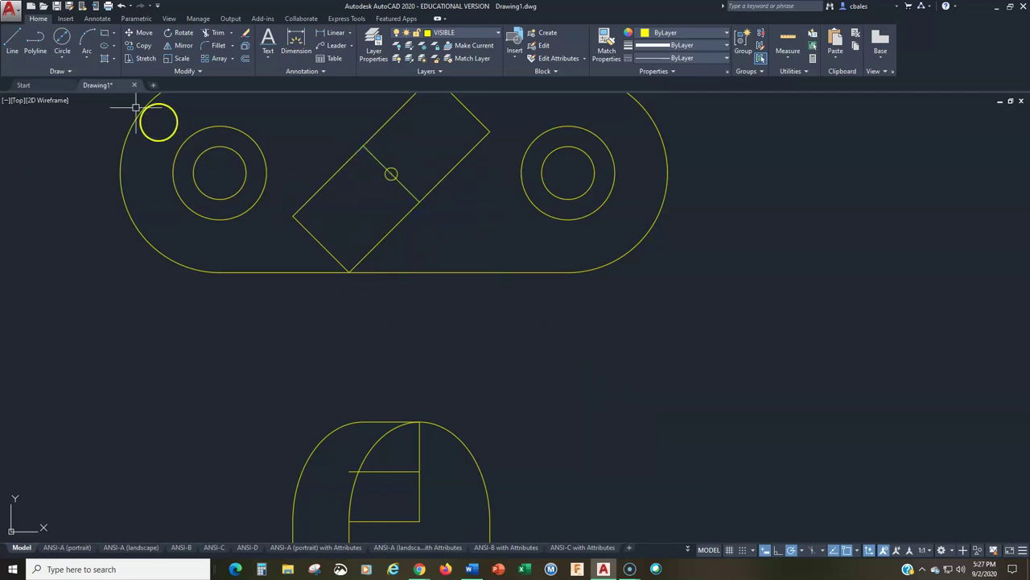
Offset the rotated rectangle's midline 0.5 to both sides.
click(245, 61)
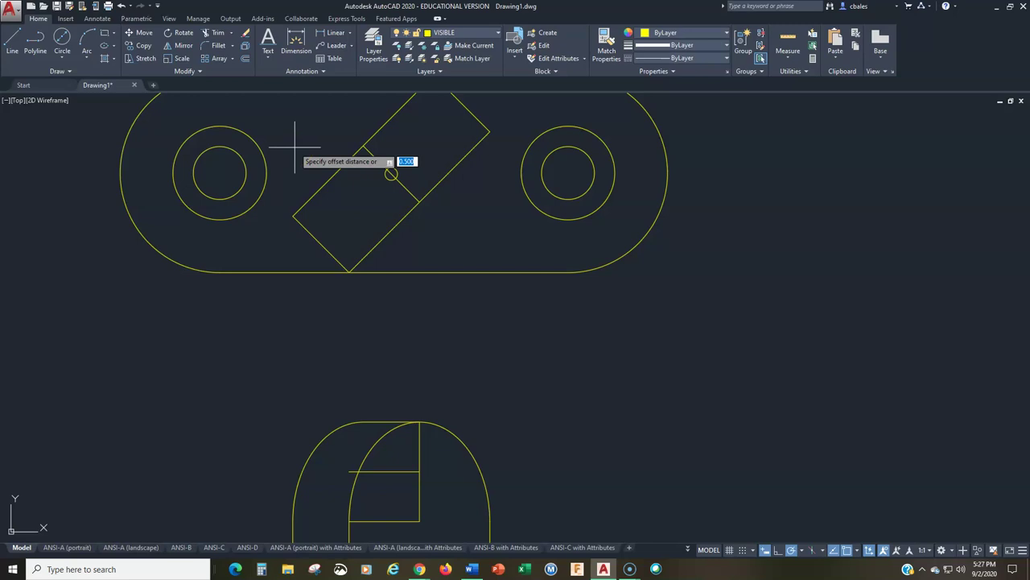
key(Return)
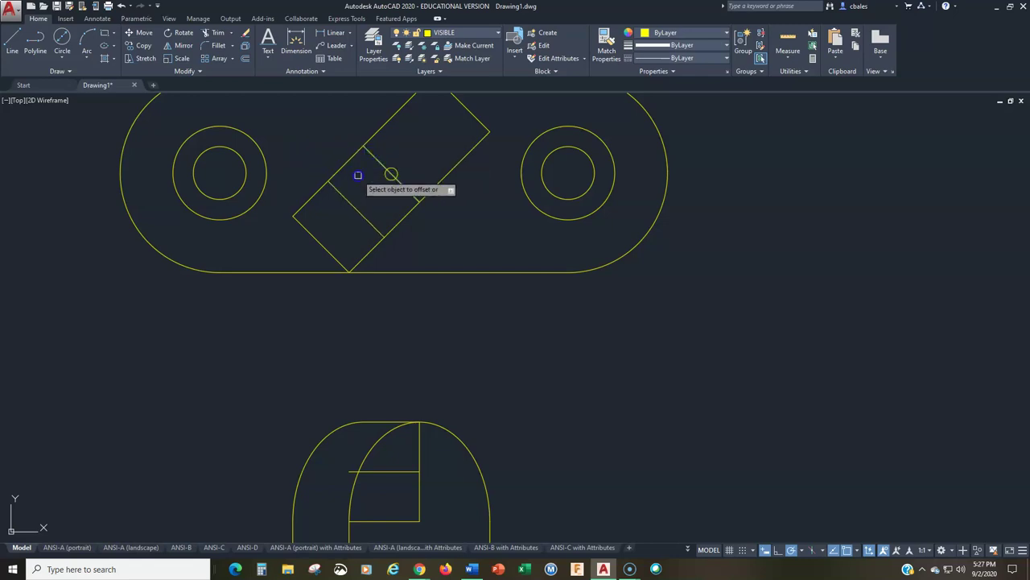
click(372, 161)
click(392, 150)
Draw a vertical line from the lower-left offset line's lower end down to the horizontal construction line in the front view.
middle_drag(404, 258, 396, 229)
key(l)
key(Return)
click(373, 201)
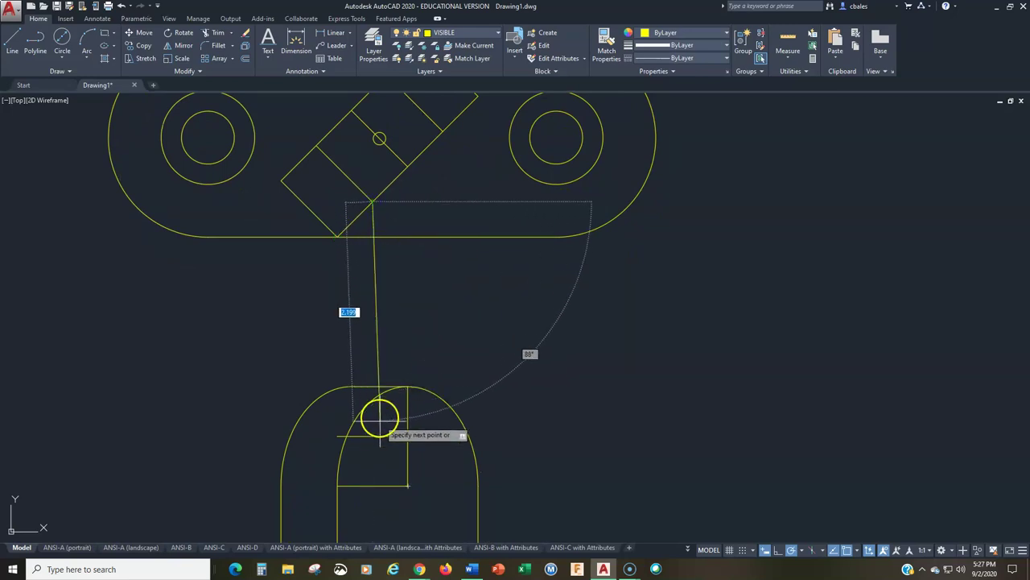
click(373, 486)
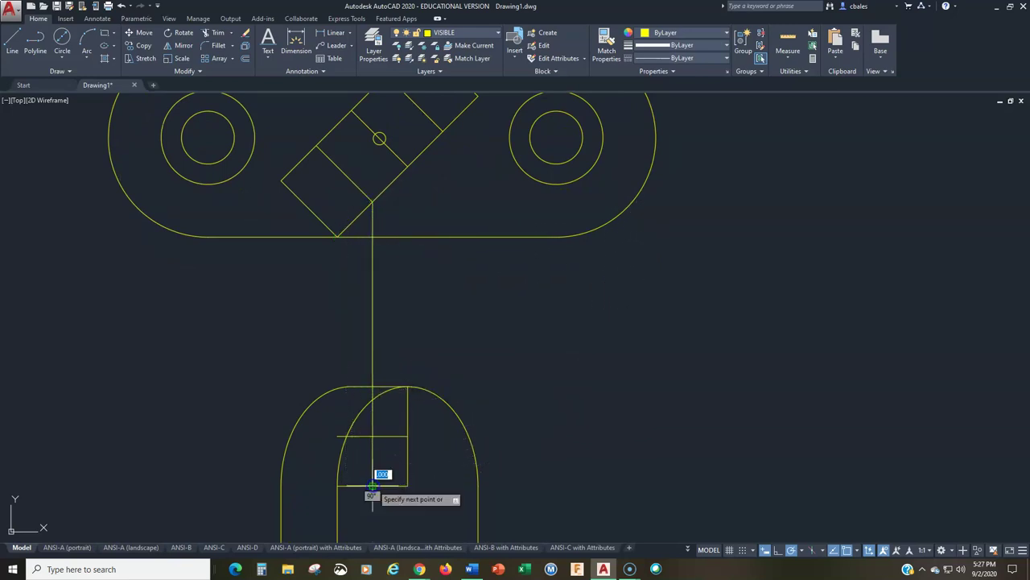
key(Return)
Trim the lower horizontal construction line left of the projected vertical line, and the center vertical above the offset horizontal line.
scroll(421, 444, up, 5)
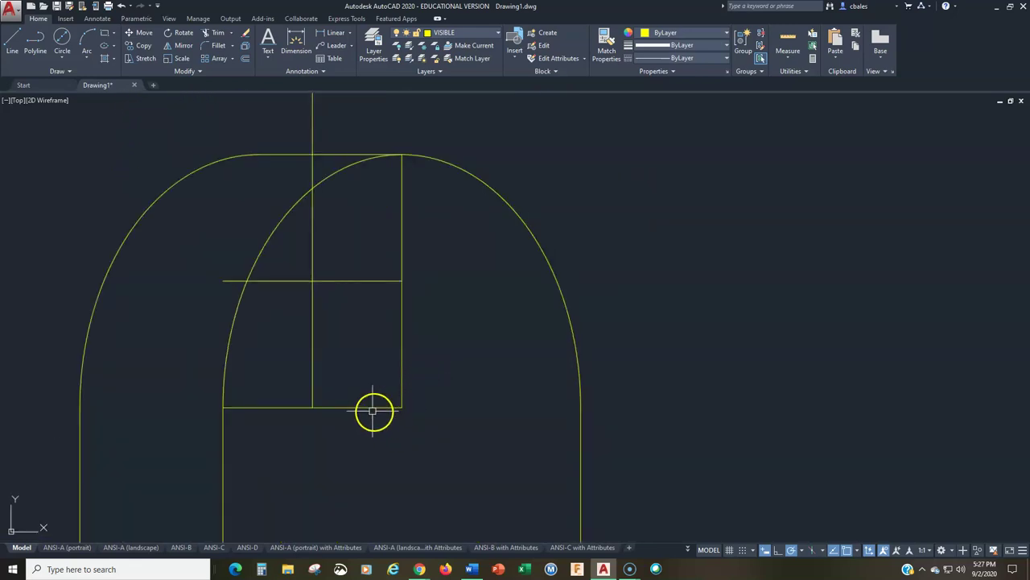
text(tr)
key(Return)
key(Return)
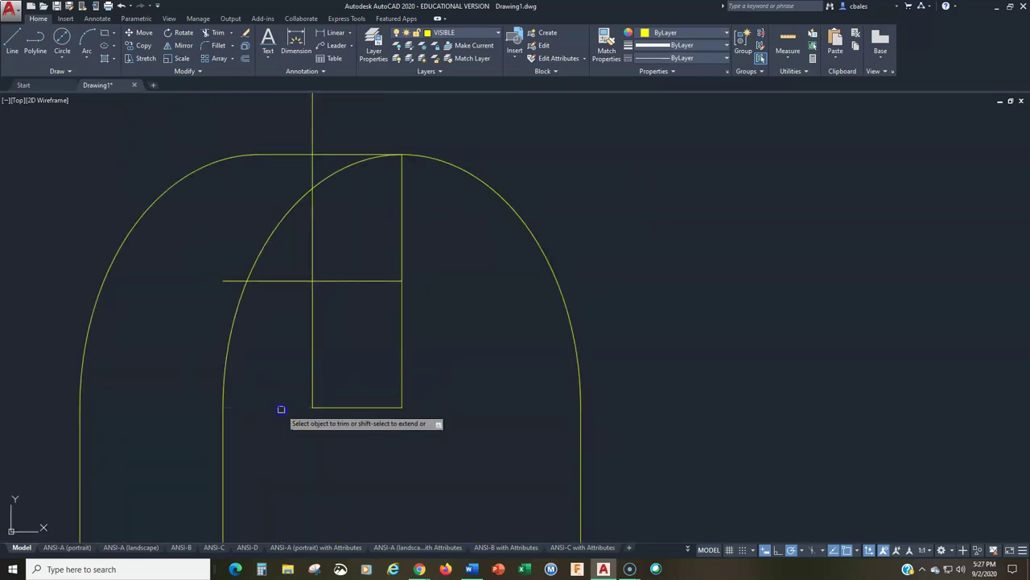
key(Escape)
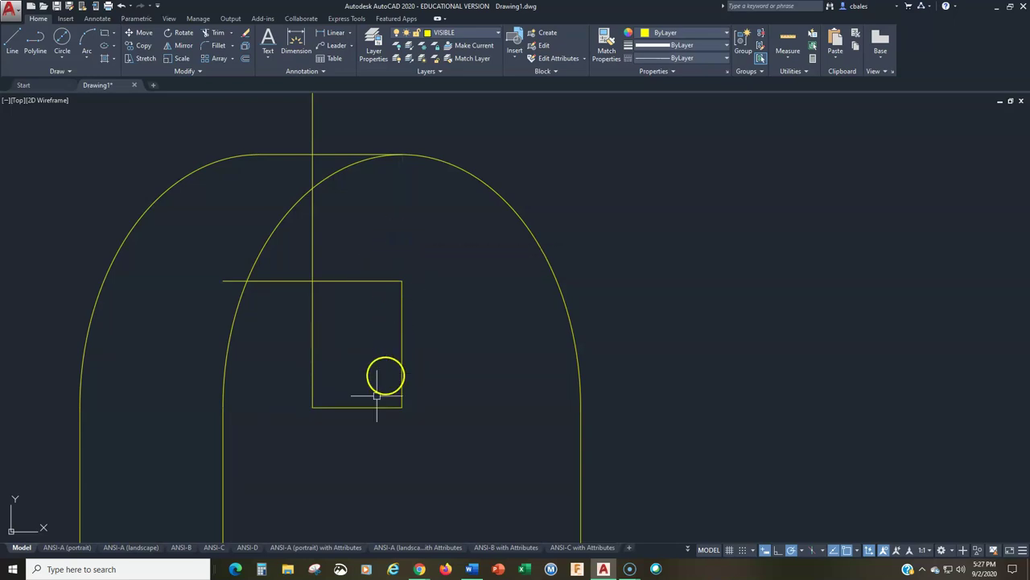
Check the lengths of the trimmed vertical and horizontal construction lines meeting at the ellipse center.
click(394, 484)
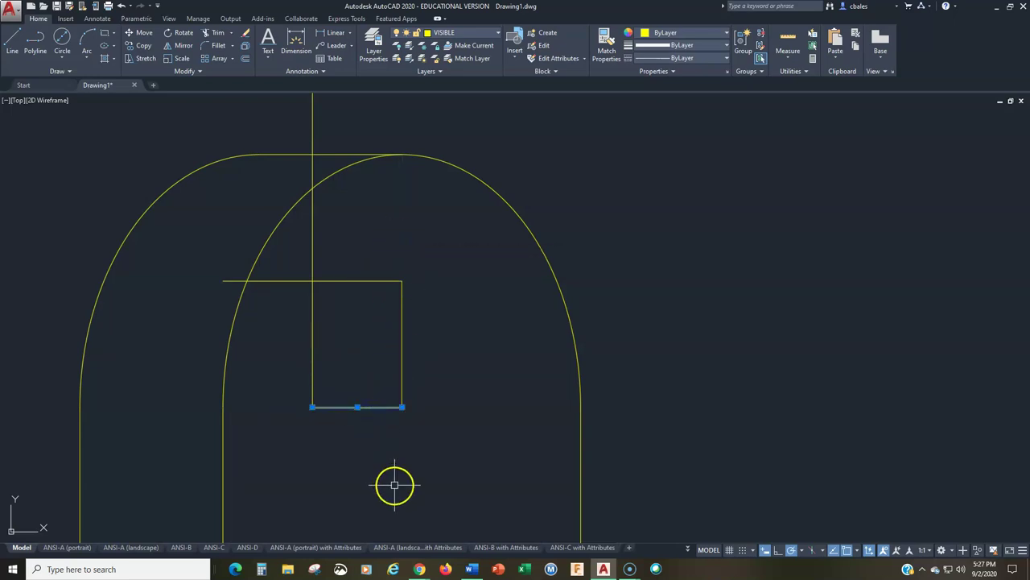
click(403, 357)
click(403, 281)
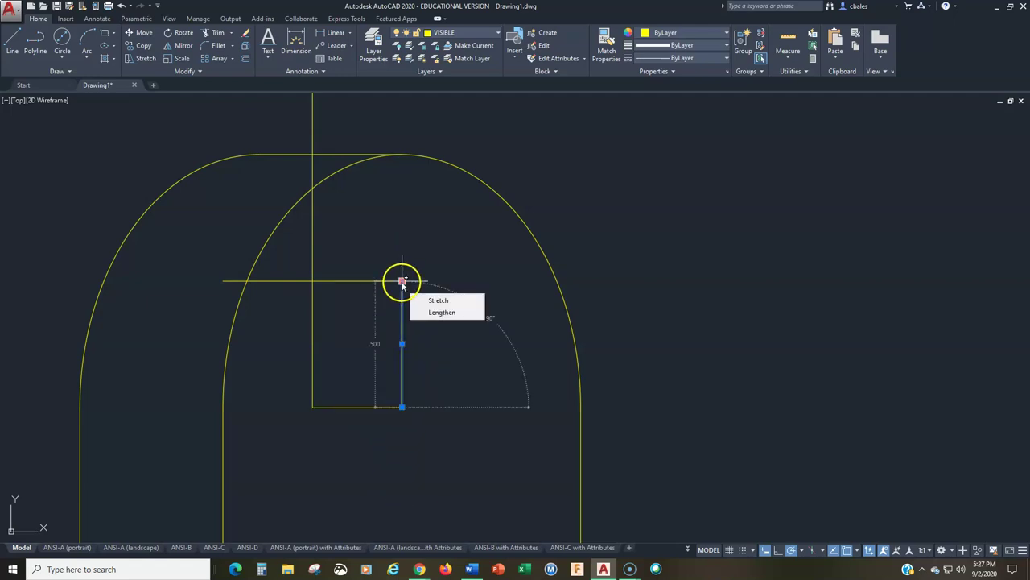
key(Escape)
key(Escape)
click(314, 406)
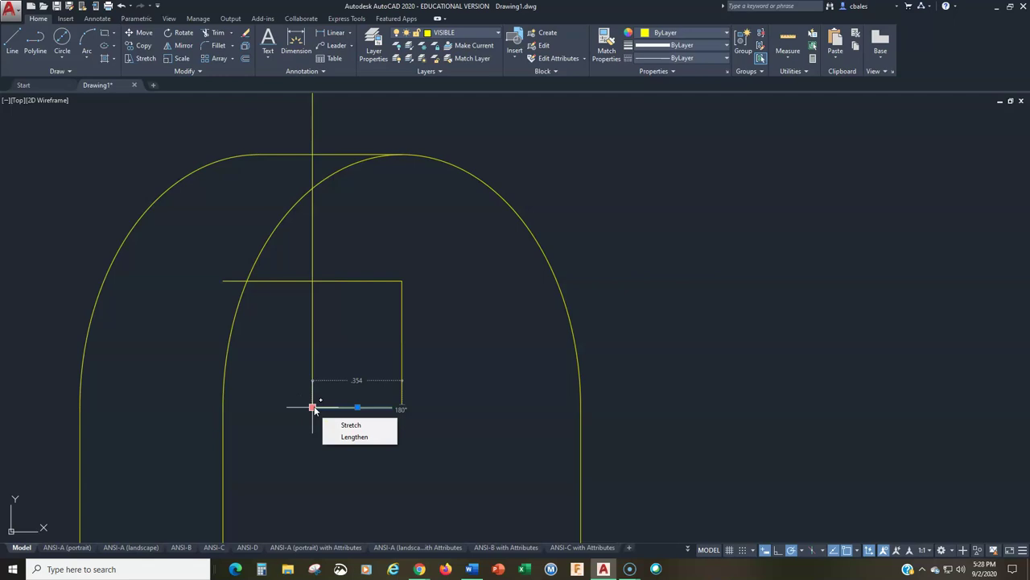
click(314, 407)
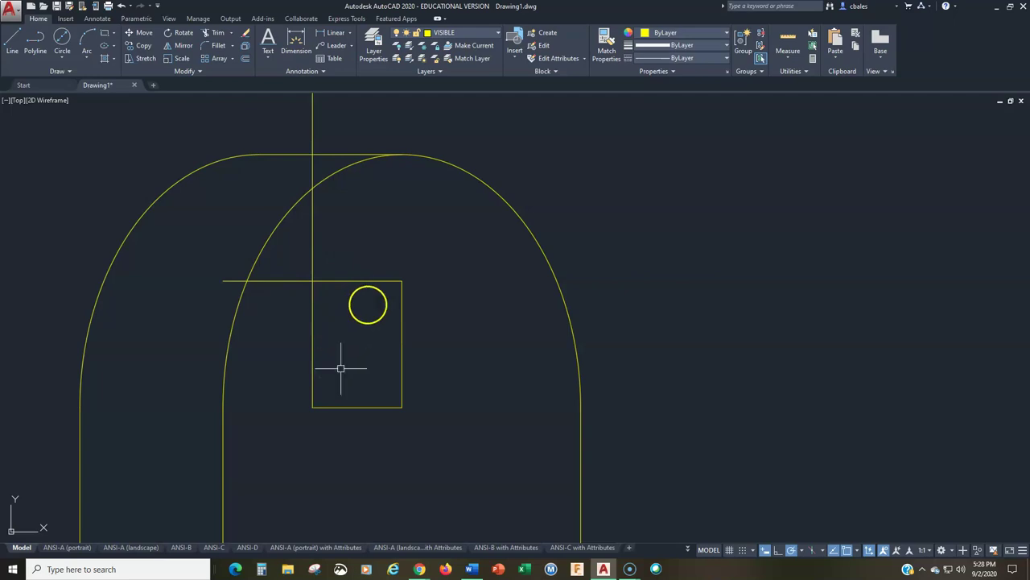
Draw the hole's ellipse from the construction lines' corner as center, through the upper end of the vertical and left end of the horizontal.
click(104, 47)
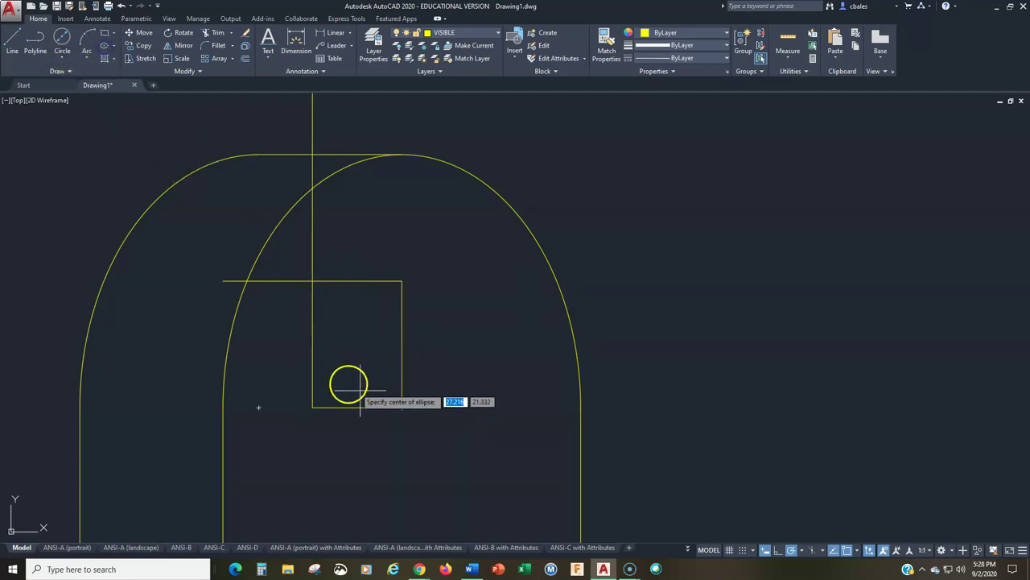
click(403, 408)
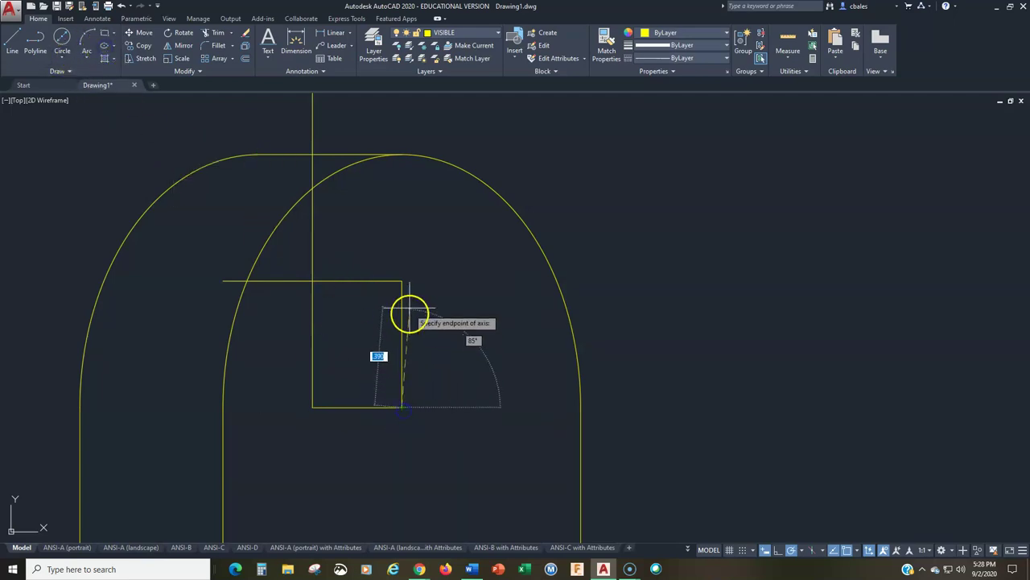
click(402, 281)
click(312, 408)
Erase the four construction lines around the hole ellipse in the front view.
key(e)
key(Return)
click(330, 260)
click(295, 292)
key(Return)
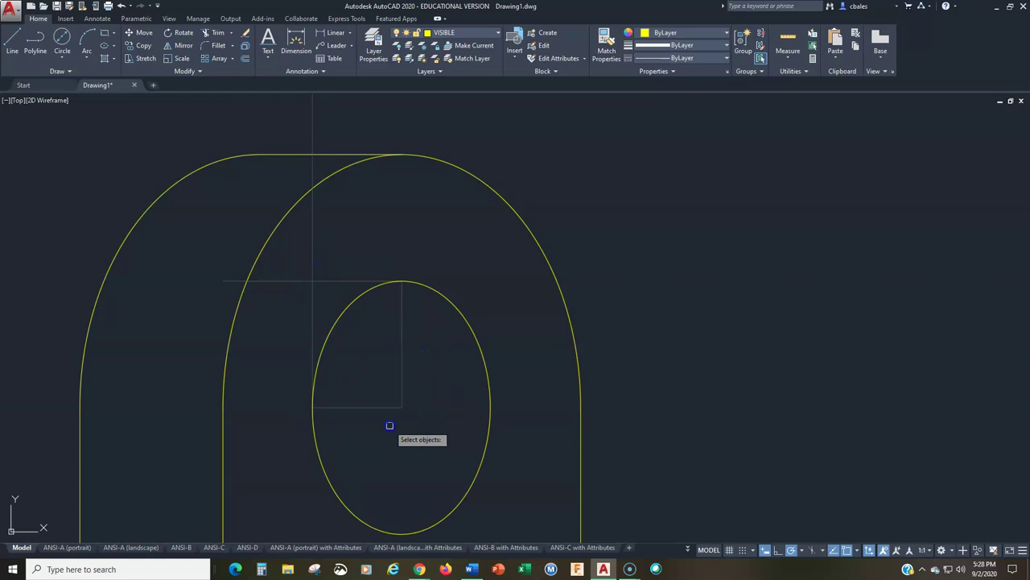
Move the two offset lines in the top view's rotated rectangle to the hidden-line layer and erase the midline between them.
scroll(426, 411, down, 4)
mouse_move(415, 452)
middle_down()
mouse_move(379, 395)
mouse_move(366, 457)
middle_up()
scroll(379, 396, down, 3)
scroll(379, 402, up, 2)
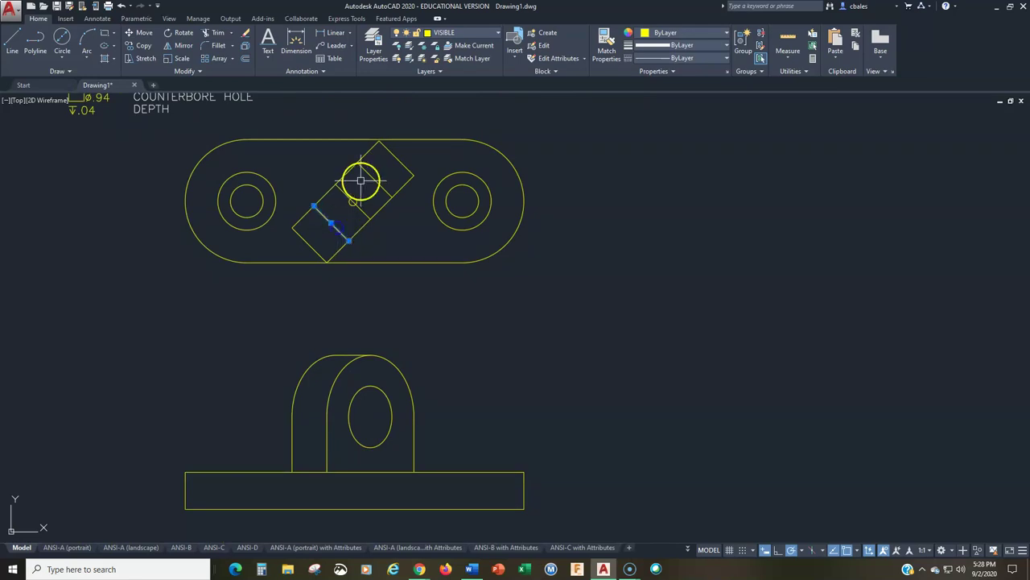
click(465, 34)
click(432, 151)
key(Escape)
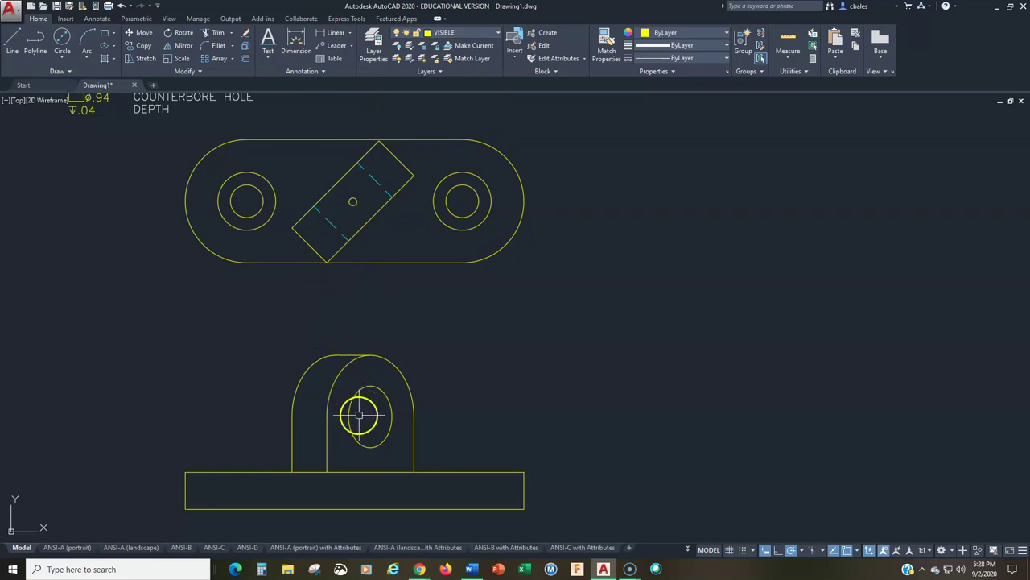
mouse_move(354, 396)
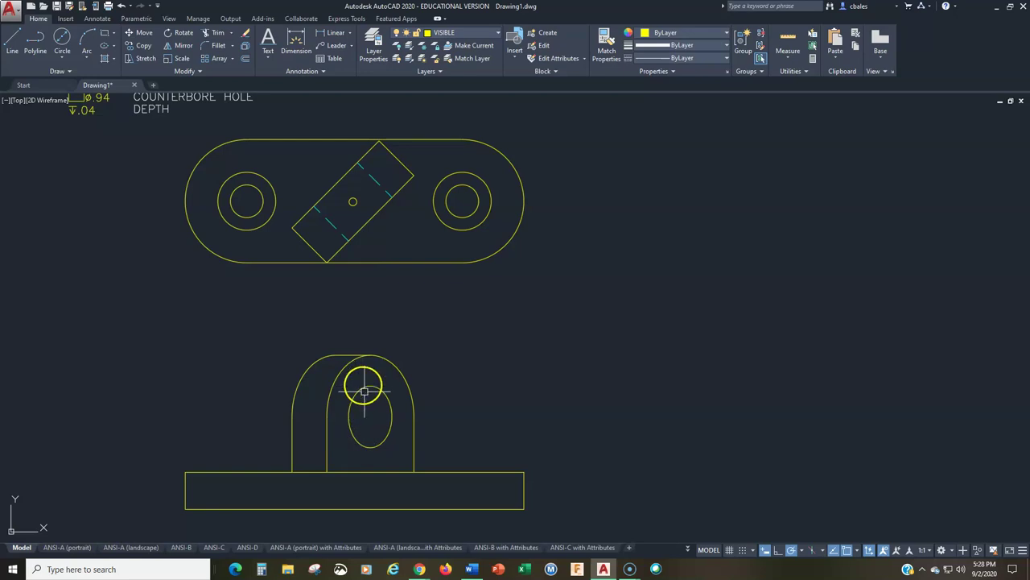
Copy the hole ellipse in the front view from the upright block's front-face left edge to its rear-face left edge.
click(145, 50)
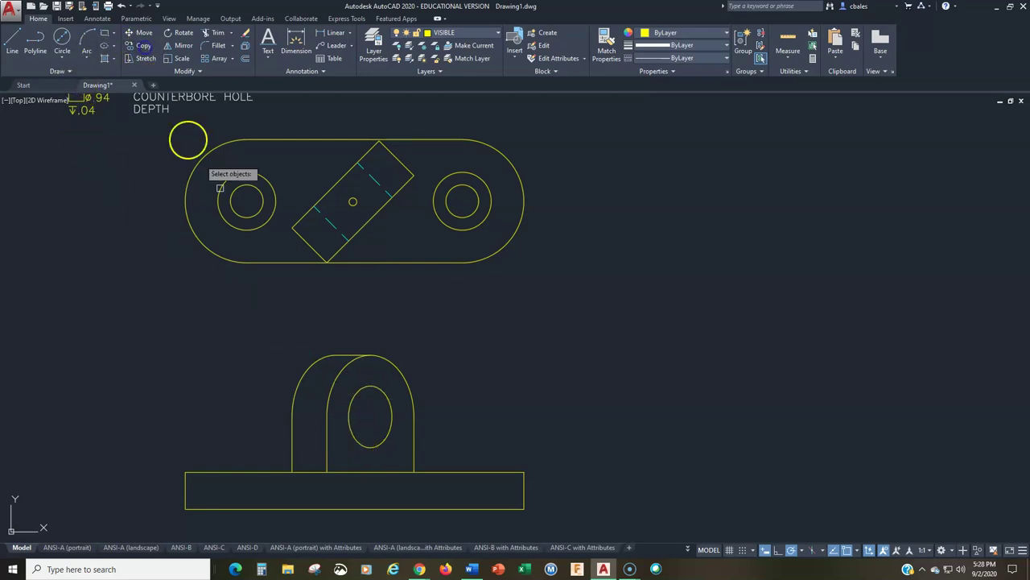
click(366, 387)
key(Return)
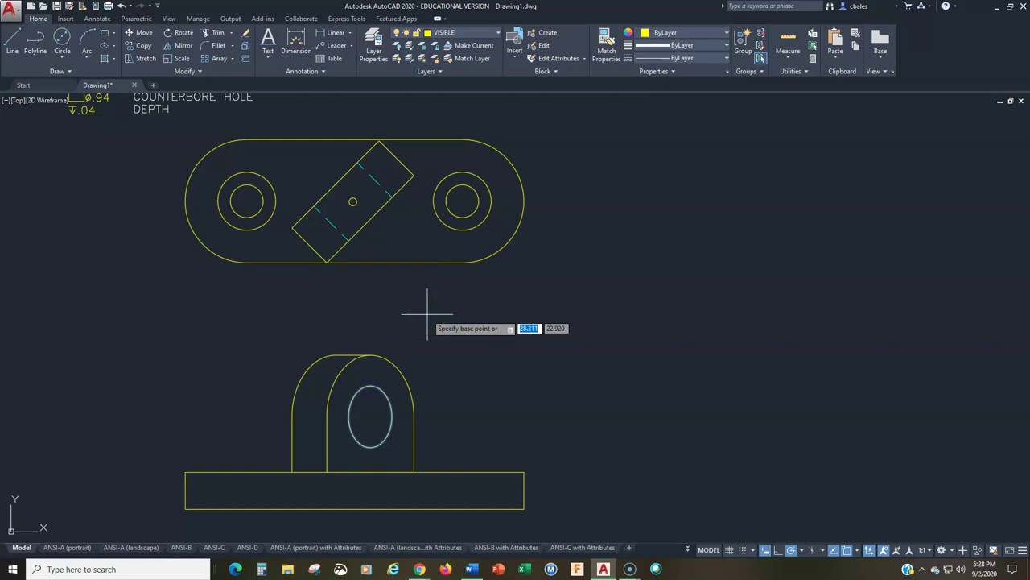
click(327, 416)
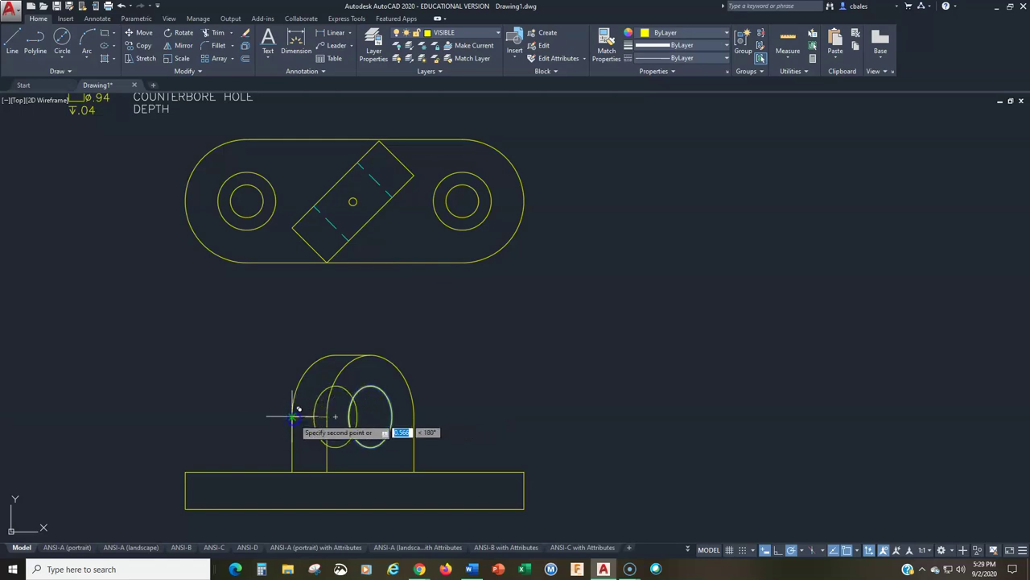
click(295, 417)
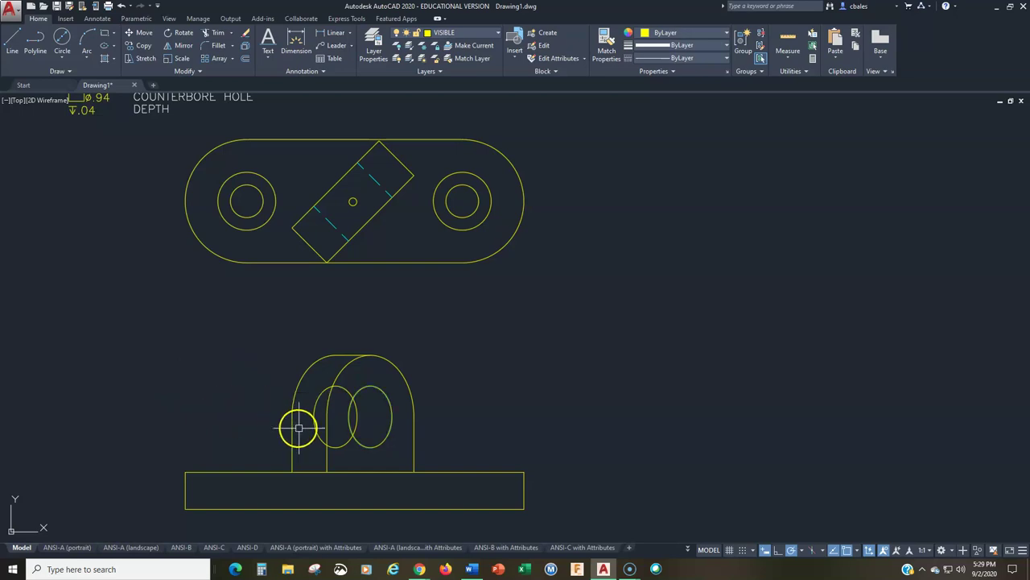
Trim the copied ellipse against the original hole ellipse, keeping only the arc inside the hole.
key(Return)
click(357, 390)
key(Return)
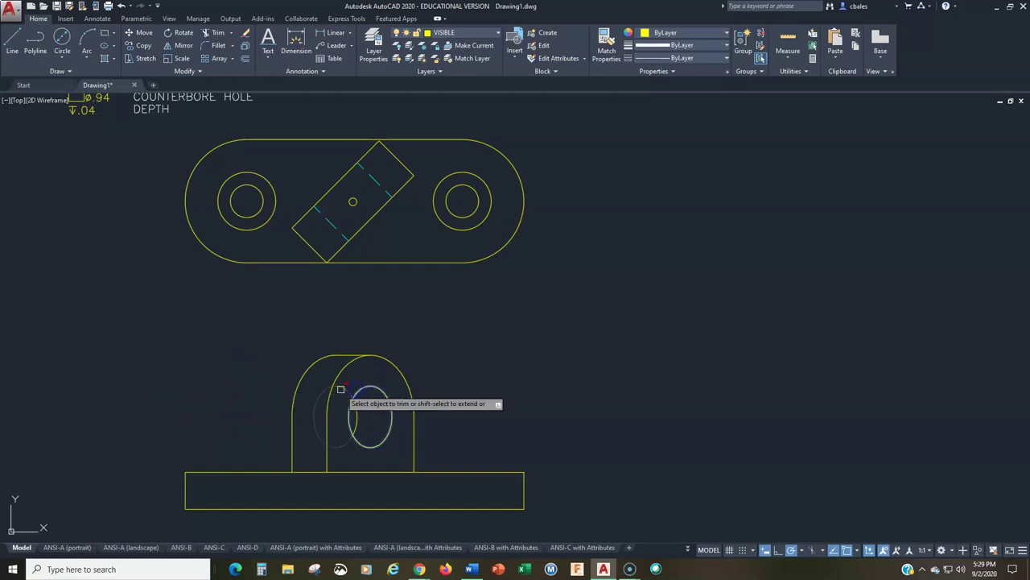
click(351, 429)
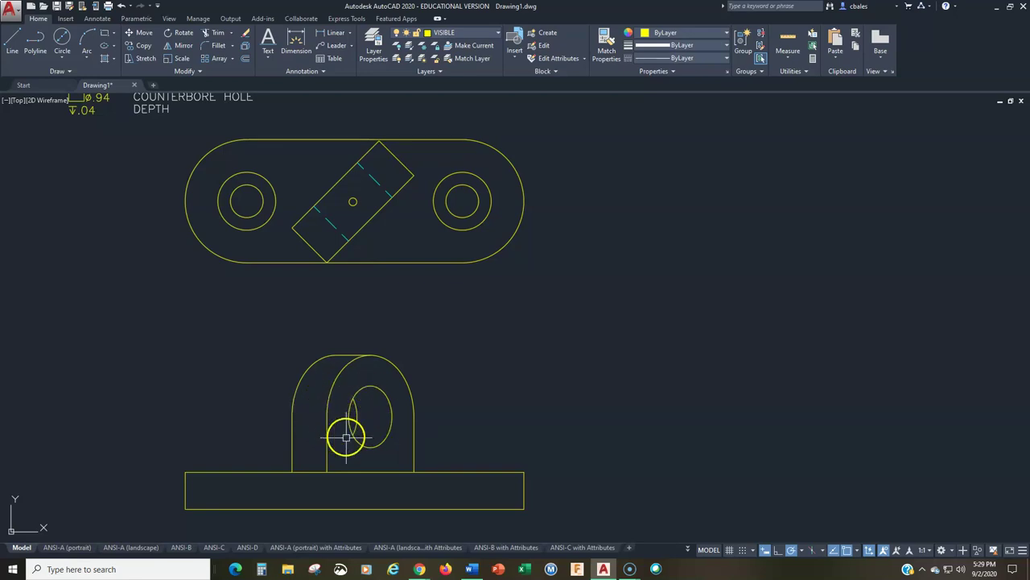
click(309, 406)
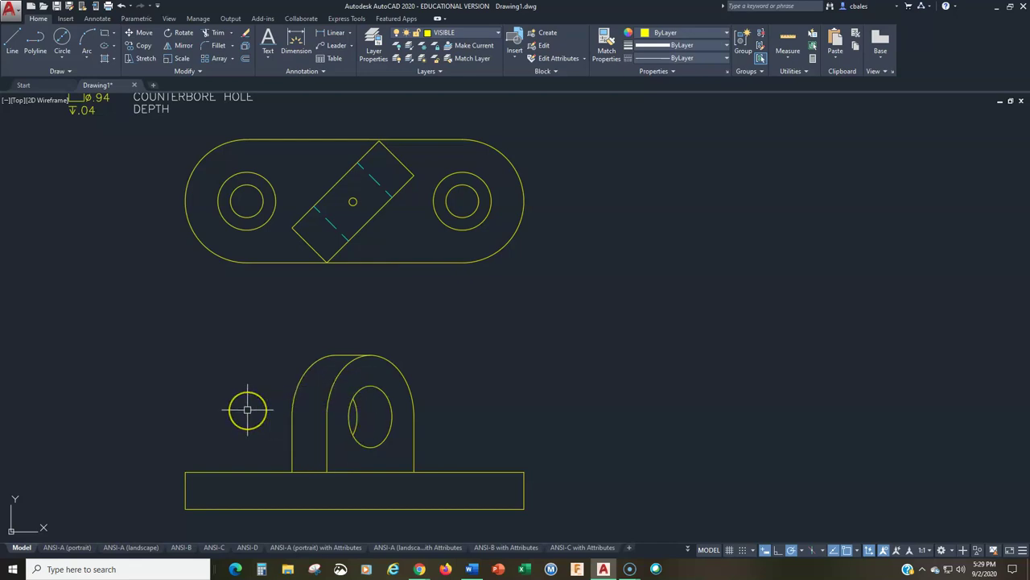
Move the thru hole, counterbore and depth note from above the top view to beside the front view's upright block.
middle_drag(249, 411, 322, 299)
middle_drag(306, 372, 312, 472)
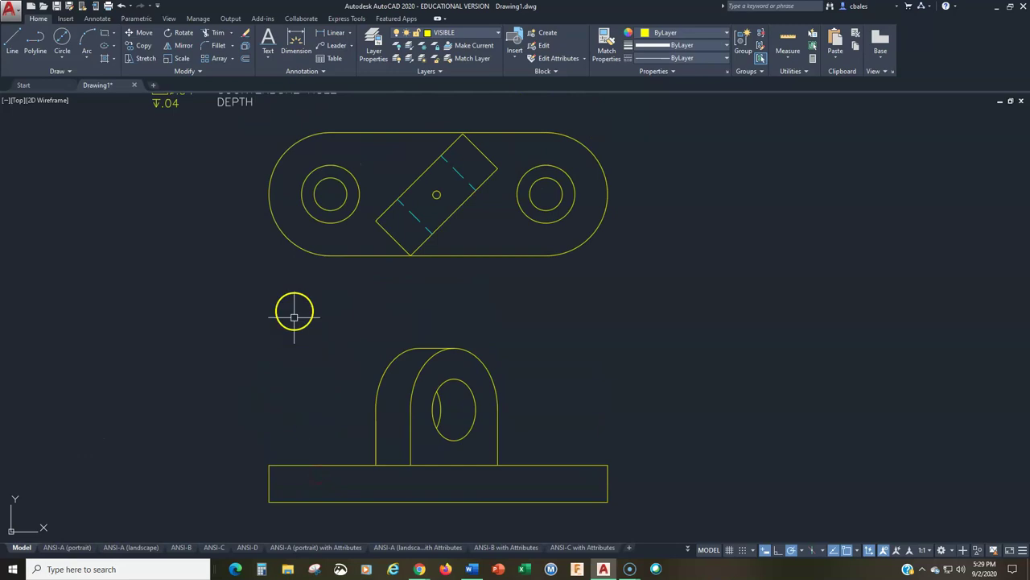
middle_drag(273, 364, 263, 405)
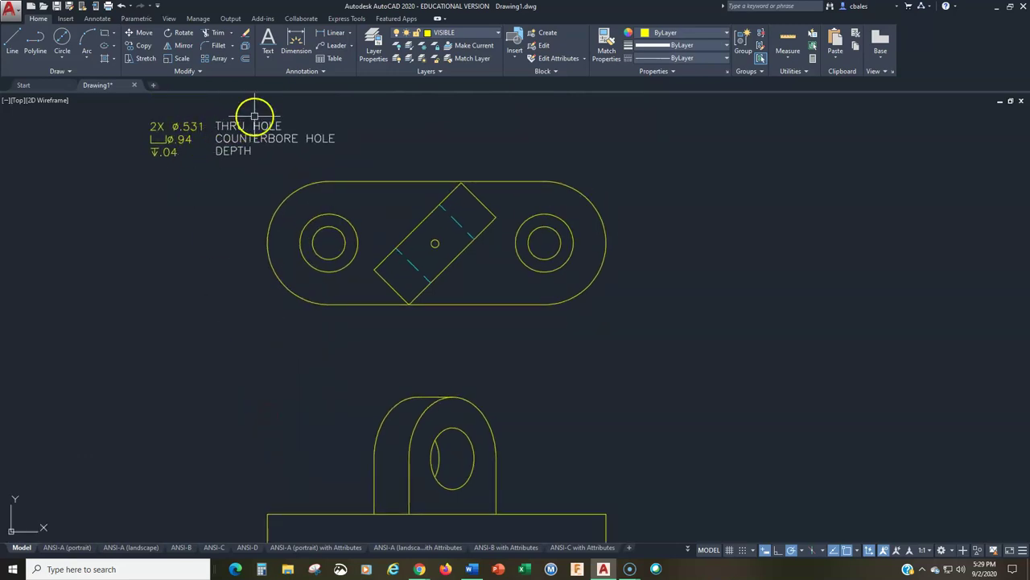
key(m)
key(Return)
click(354, 111)
click(116, 168)
key(Return)
click(177, 129)
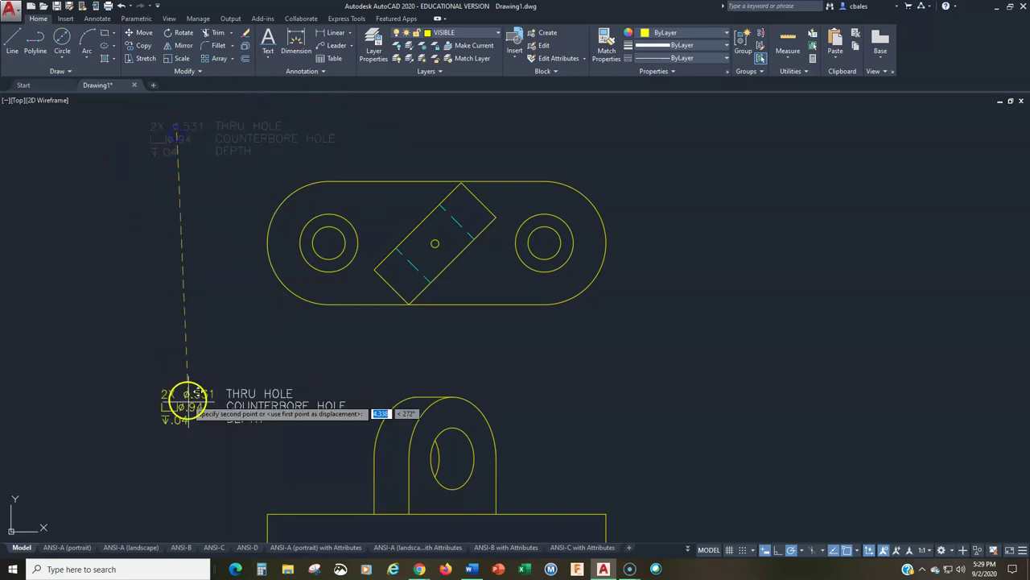
click(190, 441)
Draw two vertical lines through the front view's base, aligned with the side quadrants of the top view's left inner circle.
mouse_move(270, 357)
middle_down()
mouse_move(285, 273)
mouse_move(286, 289)
mouse_move(280, 274)
mouse_move(276, 288)
mouse_move(289, 297)
middle_up()
scroll(285, 272, up, 2)
scroll(280, 272, down, 2)
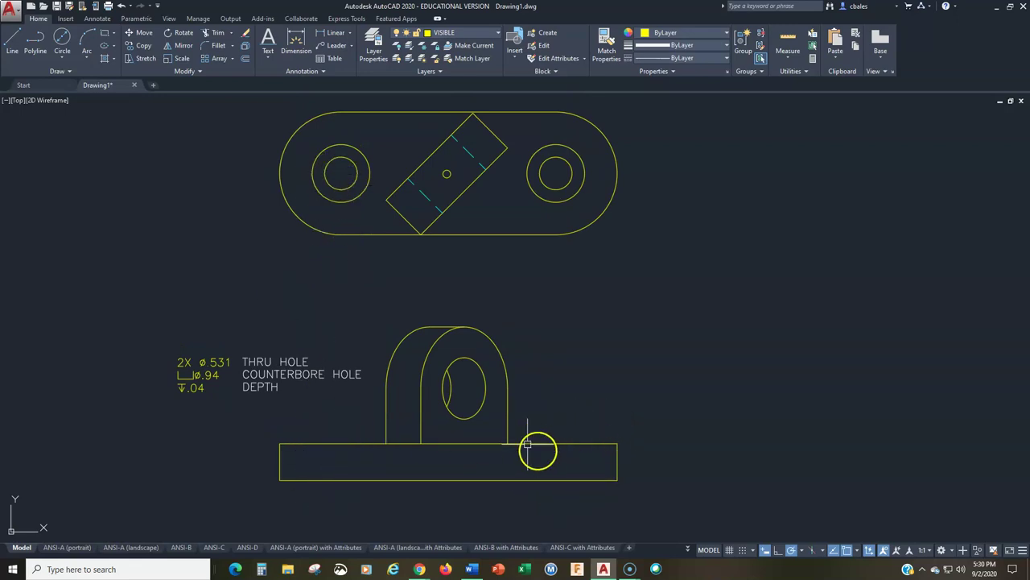
text(l)
key(Return)
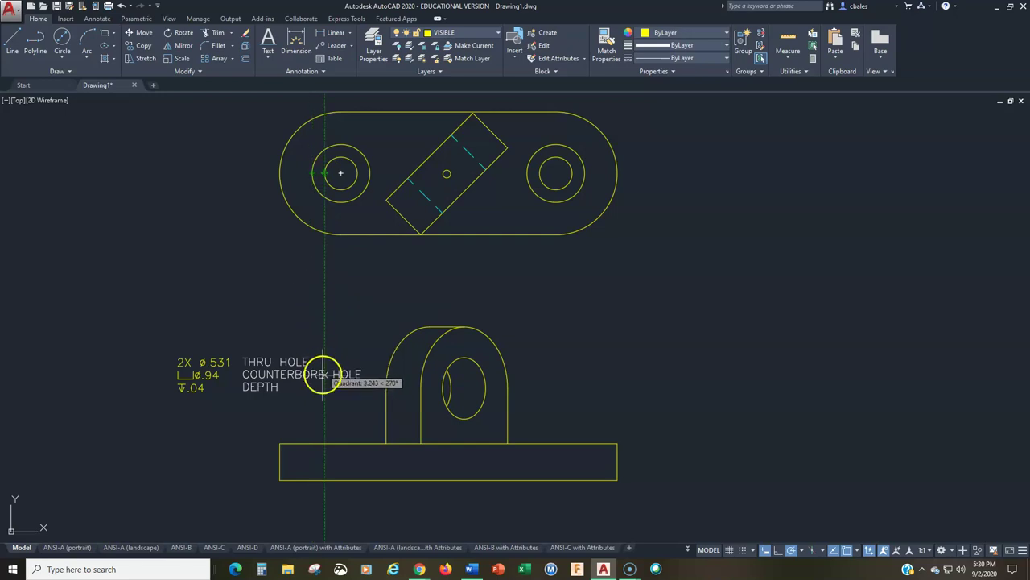
click(324, 443)
click(324, 480)
key(Return)
key(Return)
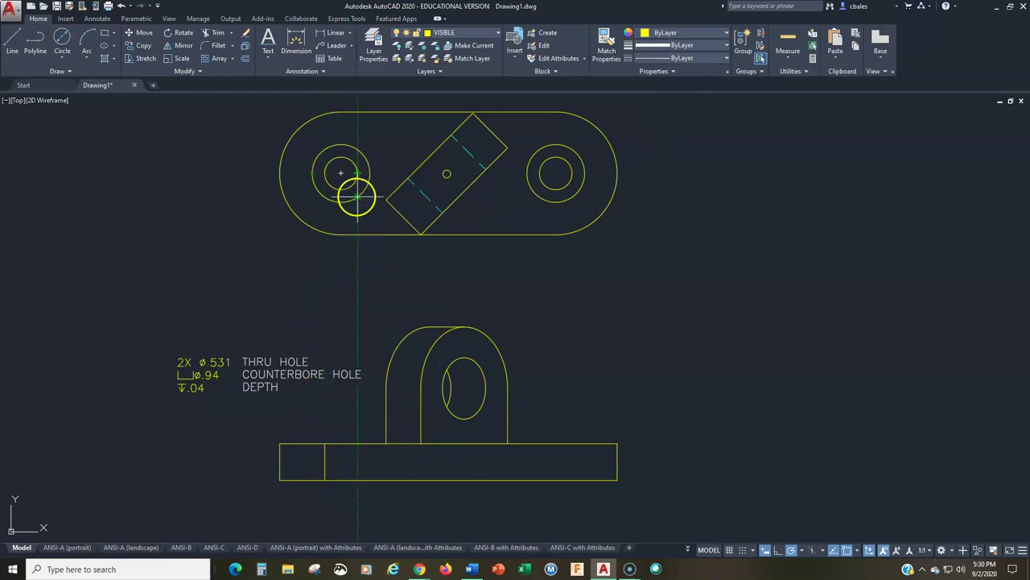
click(357, 442)
click(356, 480)
key(Return)
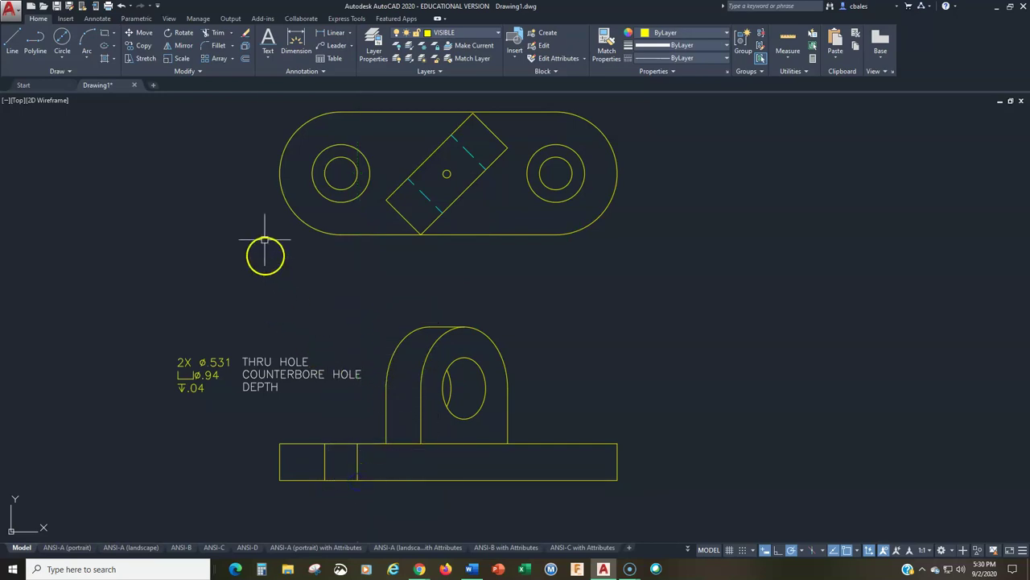
Draw two vertical lines through the front view's base, aligned with the side quadrants of the left counterbore circle.
click(313, 172)
click(341, 173)
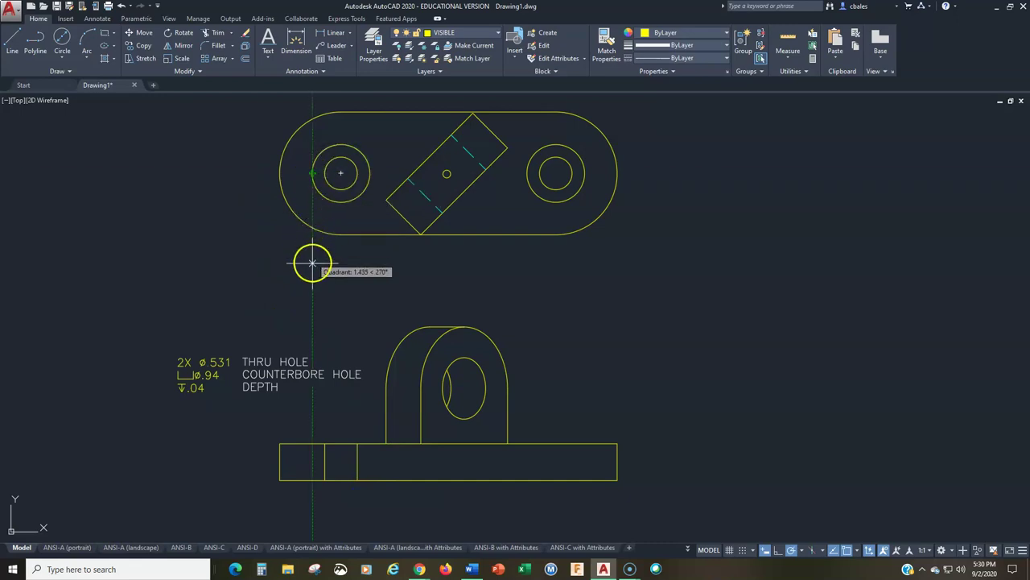
click(311, 444)
click(312, 480)
key(Escape)
key(Return)
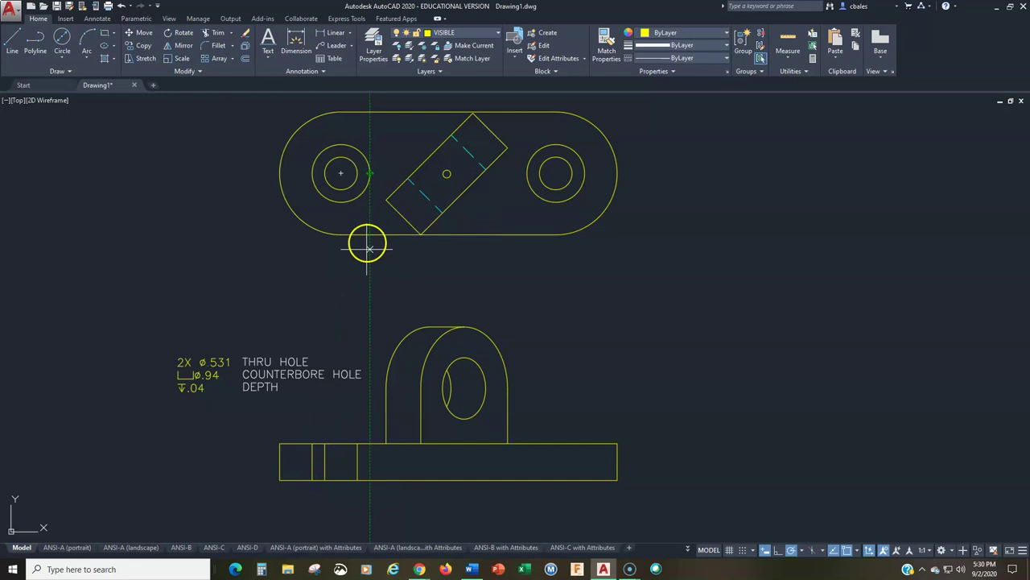
click(370, 443)
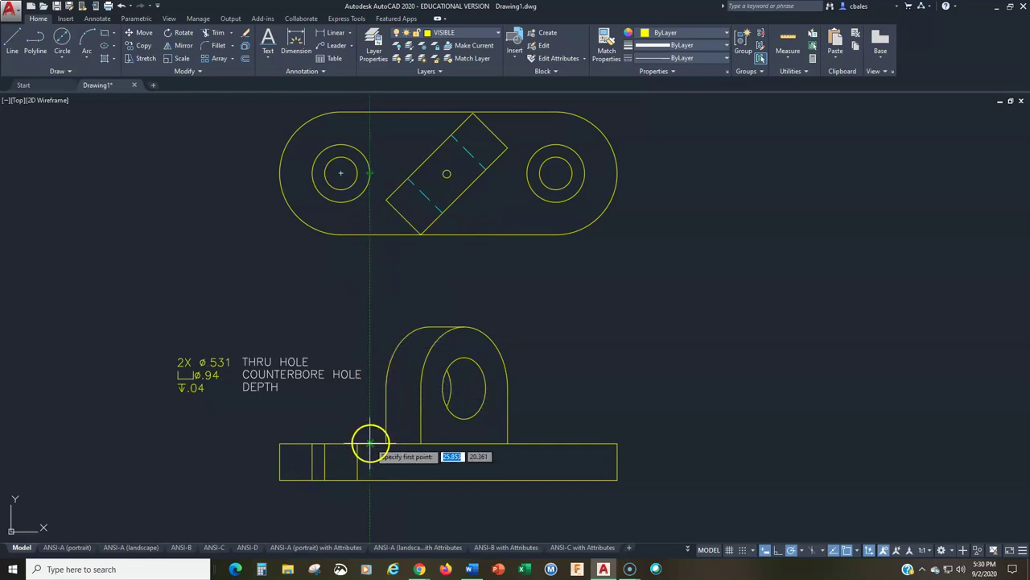
click(370, 480)
key(Escape)
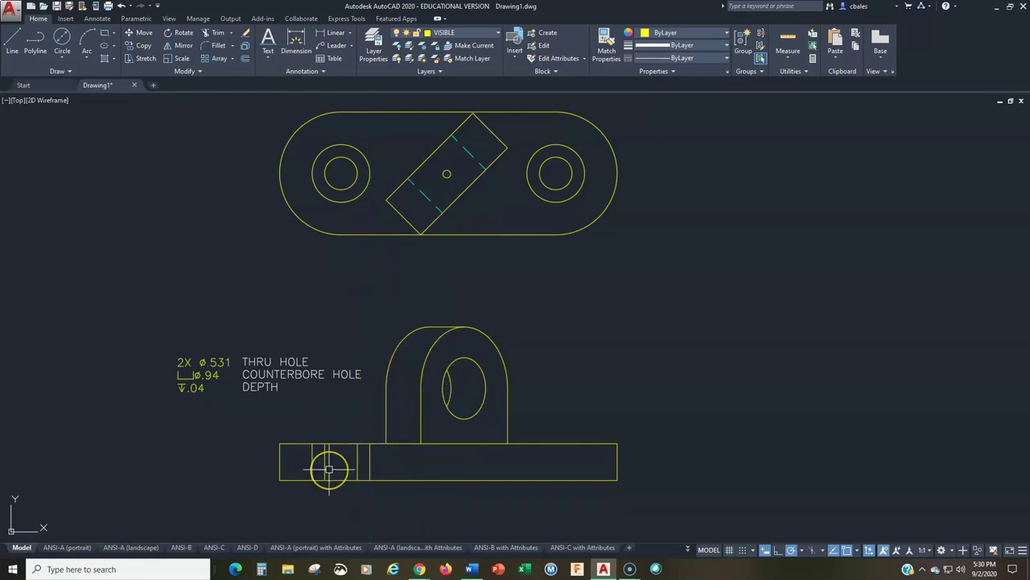
Offset the top edge of the front view's base downward by .04 for the counterbore depth.
scroll(329, 469, up, 5)
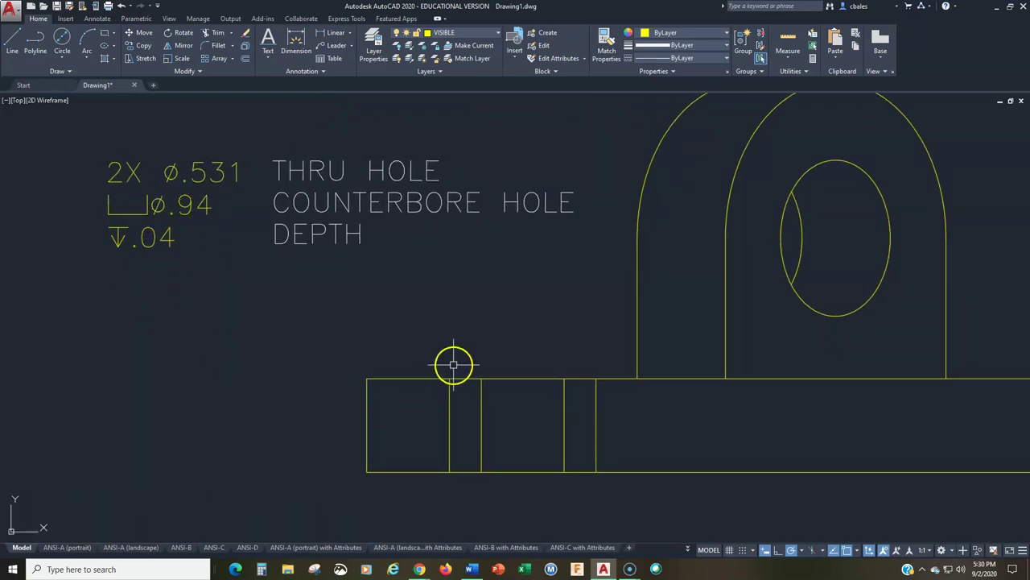
text(o)
key(Return)
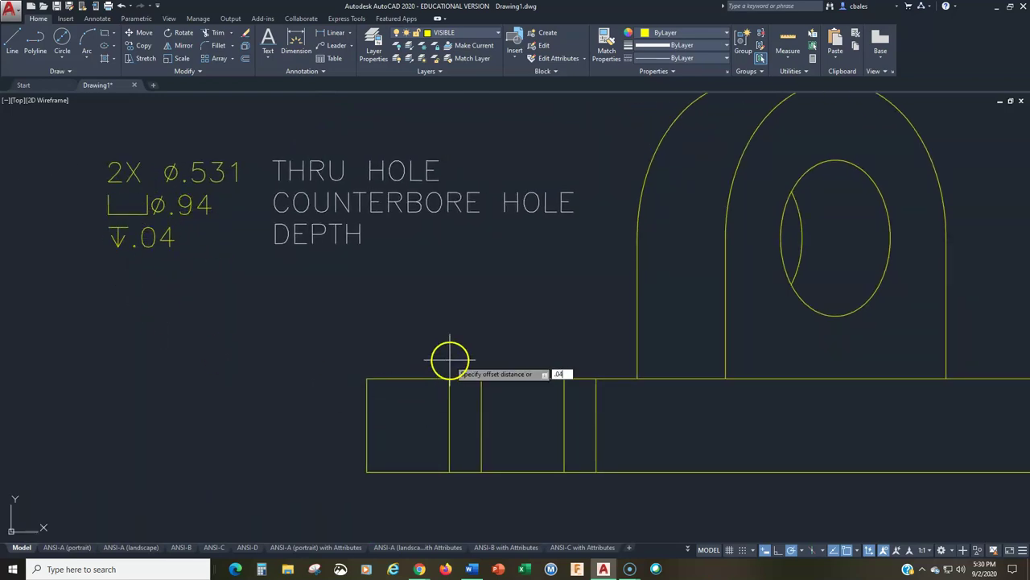
text(.04)
key(Return)
click(463, 379)
click(466, 398)
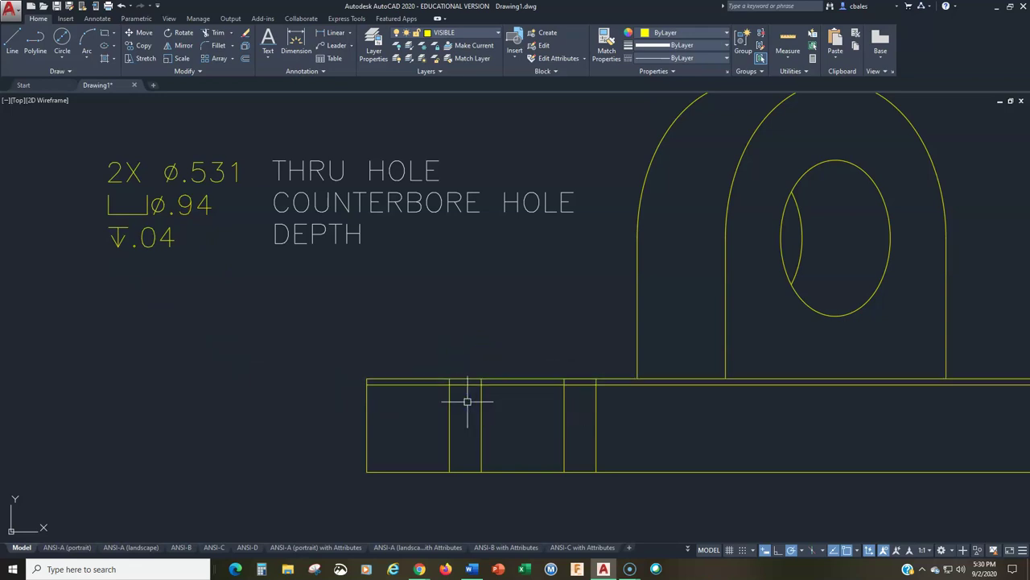
key(Return)
Trim the vertical lines and the offset line to form the left hole's counterbore profile in the base.
text(tr)
key(Return)
key(Return)
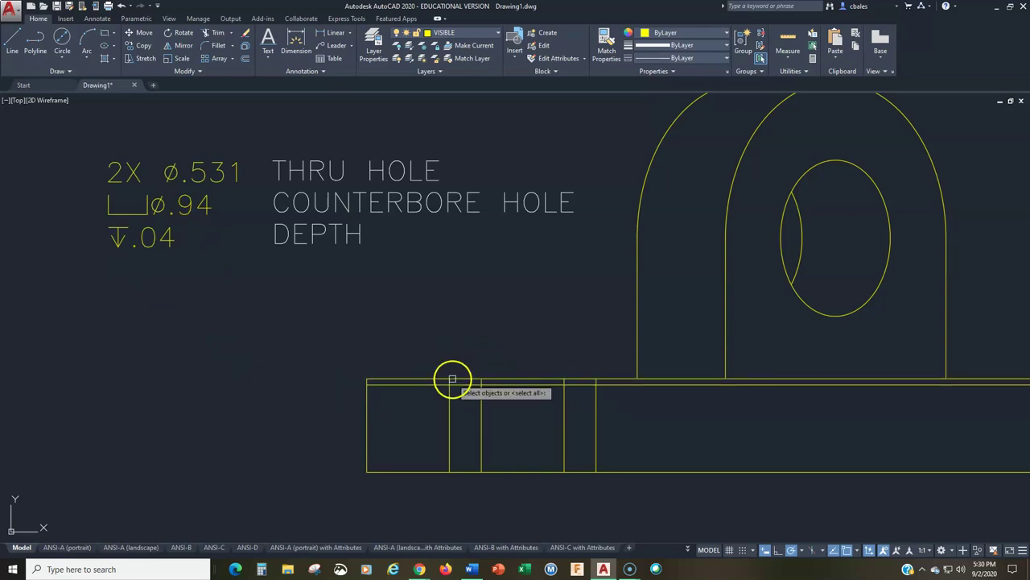
click(450, 396)
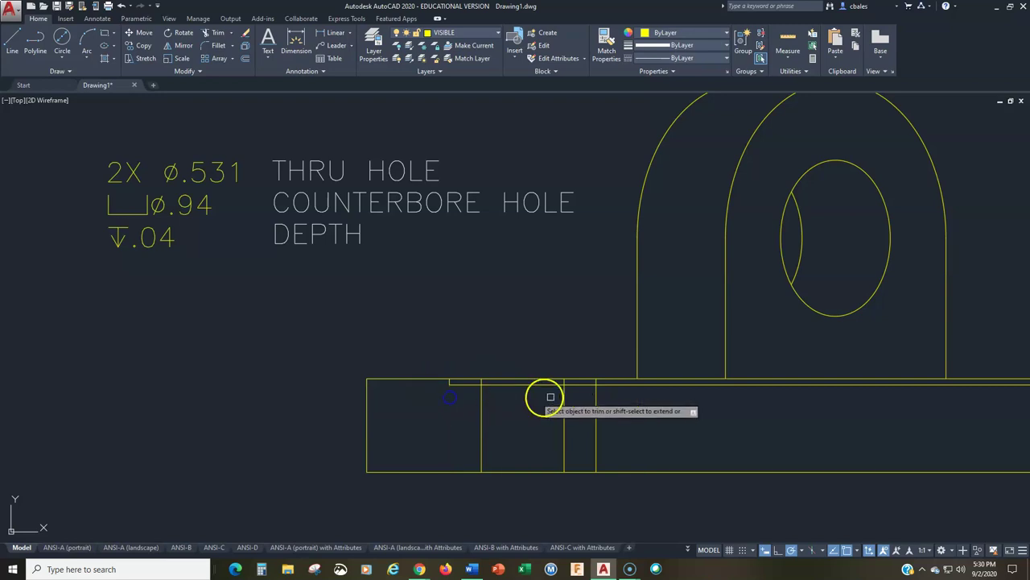
scroll(614, 387, up, 4)
click(628, 400)
key(Escape)
scroll(575, 435, down, 4)
Move the left counterbore hole's profile lines in the front view to the HIDDEN layer.
middle_drag(575, 435, 364, 408)
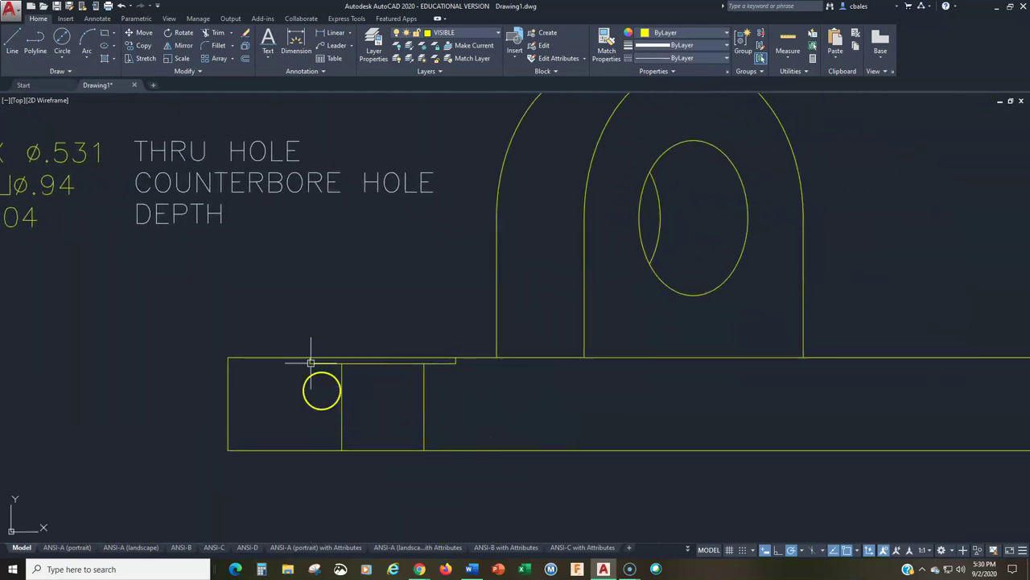
click(292, 322)
click(467, 483)
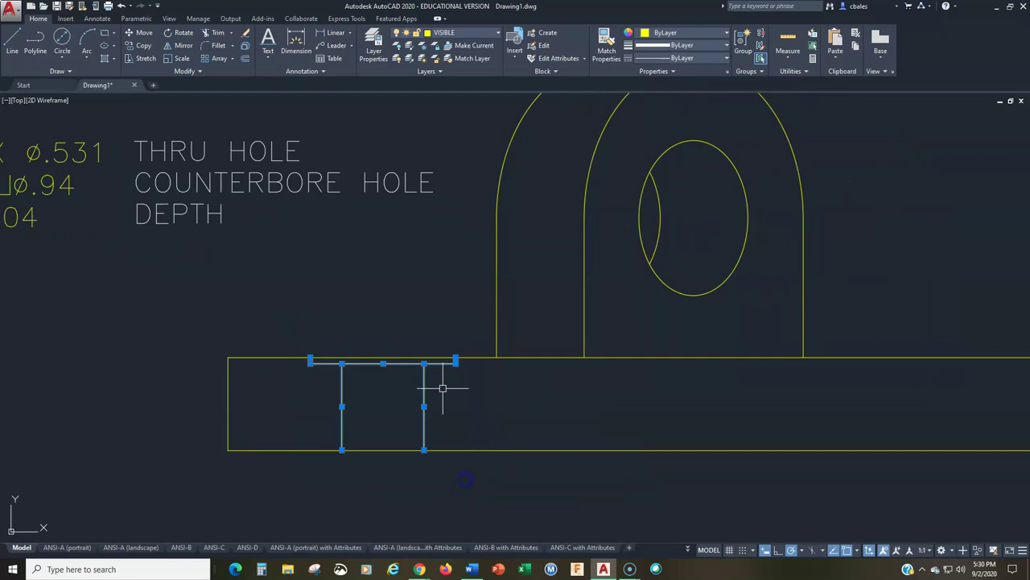
click(471, 32)
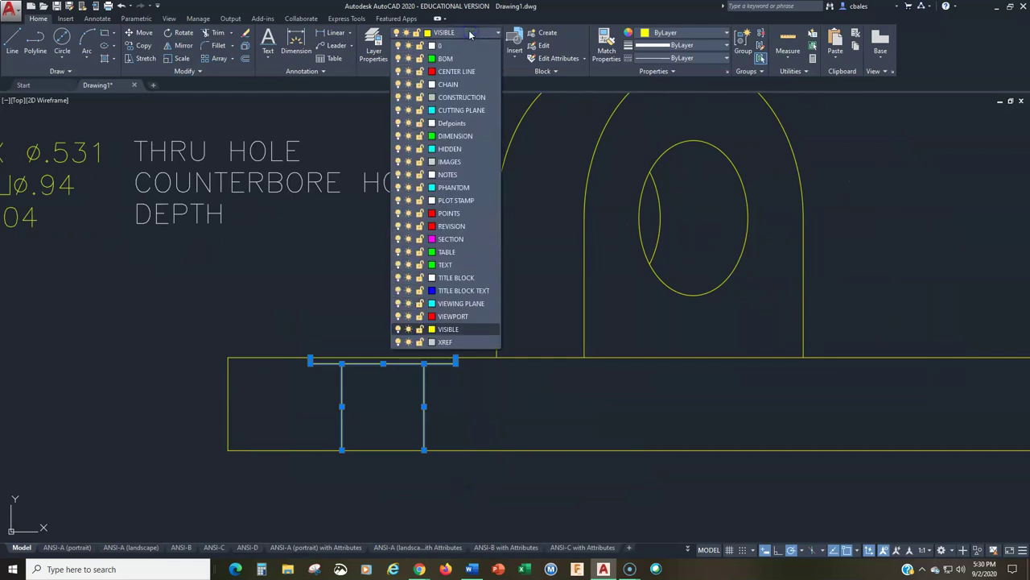
click(449, 148)
key(Escape)
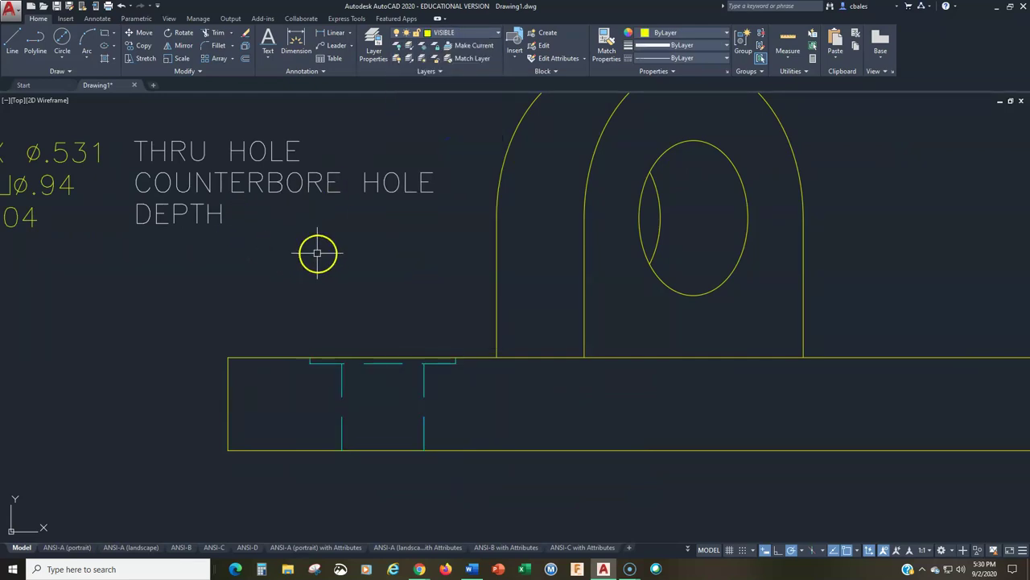
Set the drawing's linetype scale factor to 0.5.
scroll(334, 348, down, 4)
middle_drag(357, 455, 276, 480)
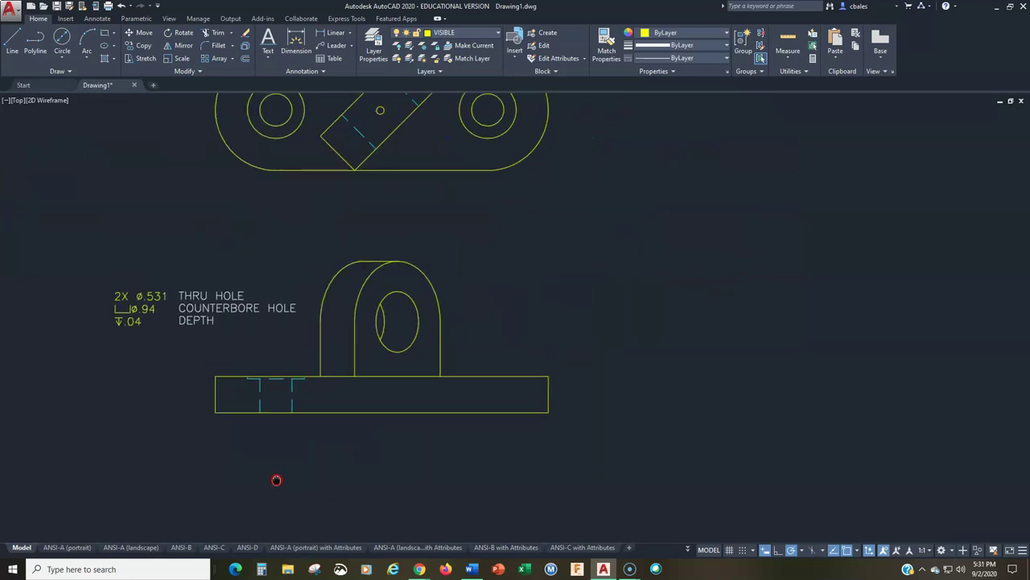
scroll(277, 478, up, 2)
mouse_move(286, 320)
middle_down()
mouse_move(368, 421)
mouse_move(375, 448)
middle_up()
scroll(368, 329, down, 3)
middle_drag(368, 329, 372, 322)
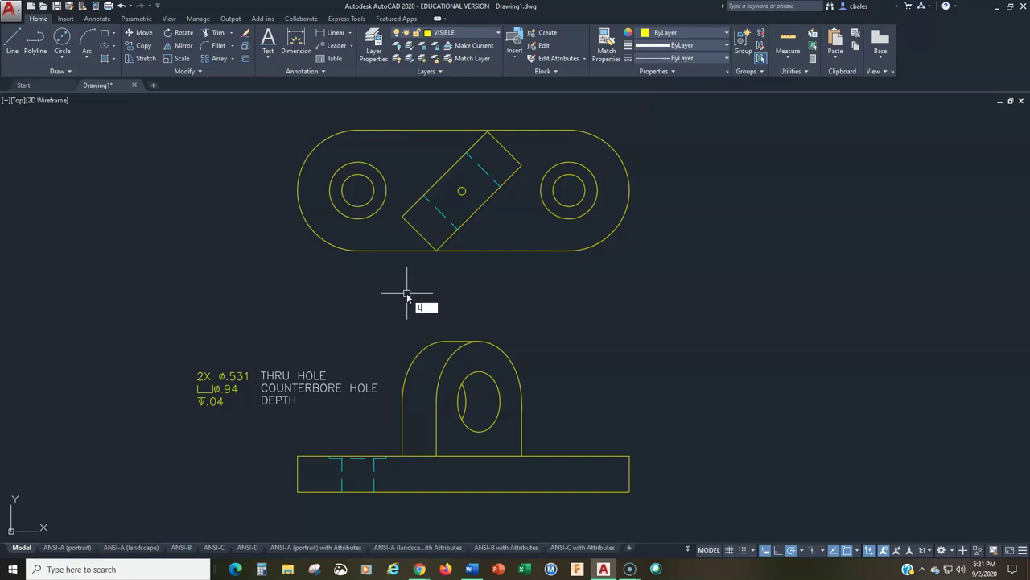
key(Return)
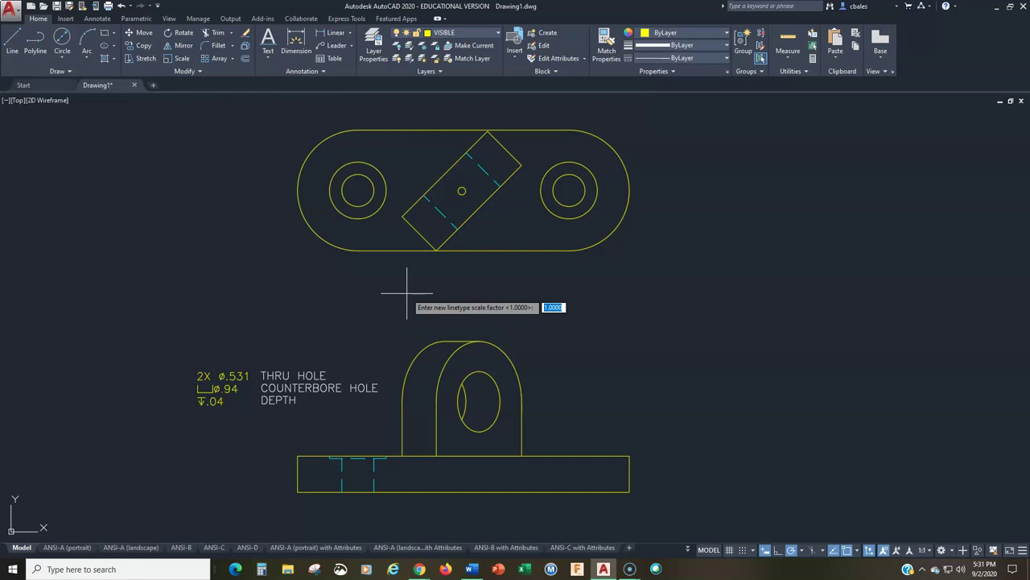
text(0.5)
key(Return)
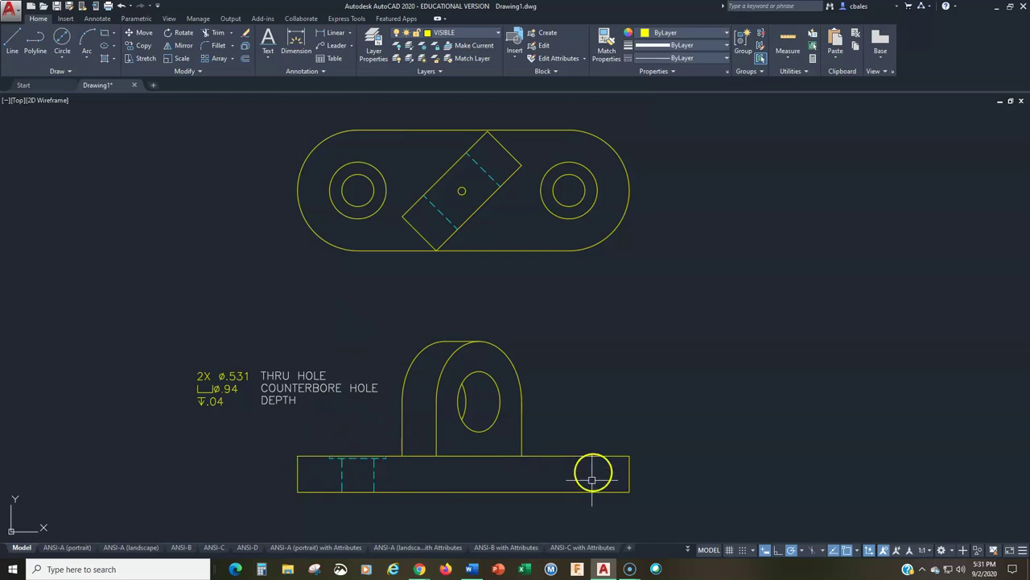
Copy the left counterbore hole's hidden lines to the right hole in the front view, using the top-view hole centers as reference points.
click(145, 49)
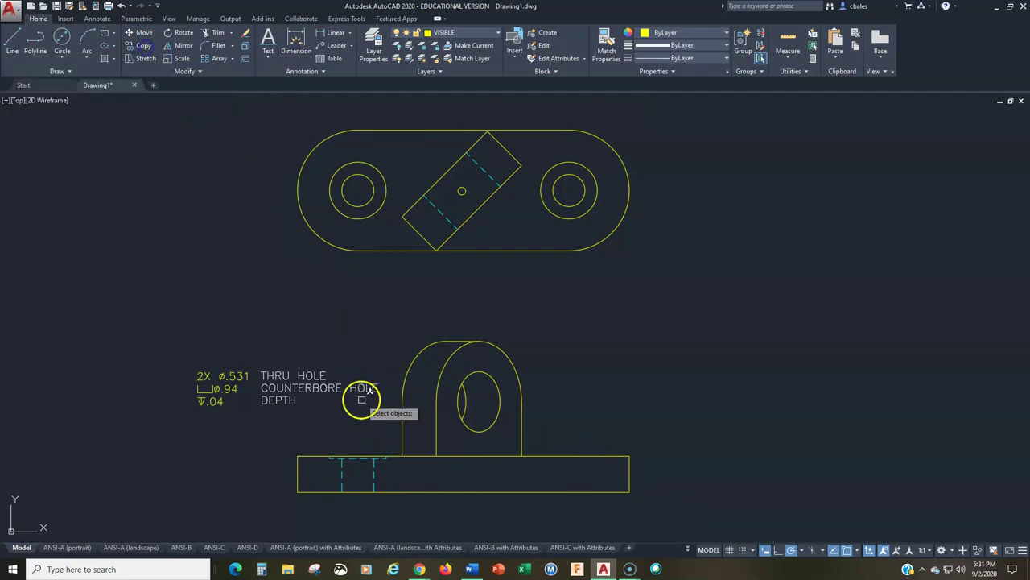
click(322, 449)
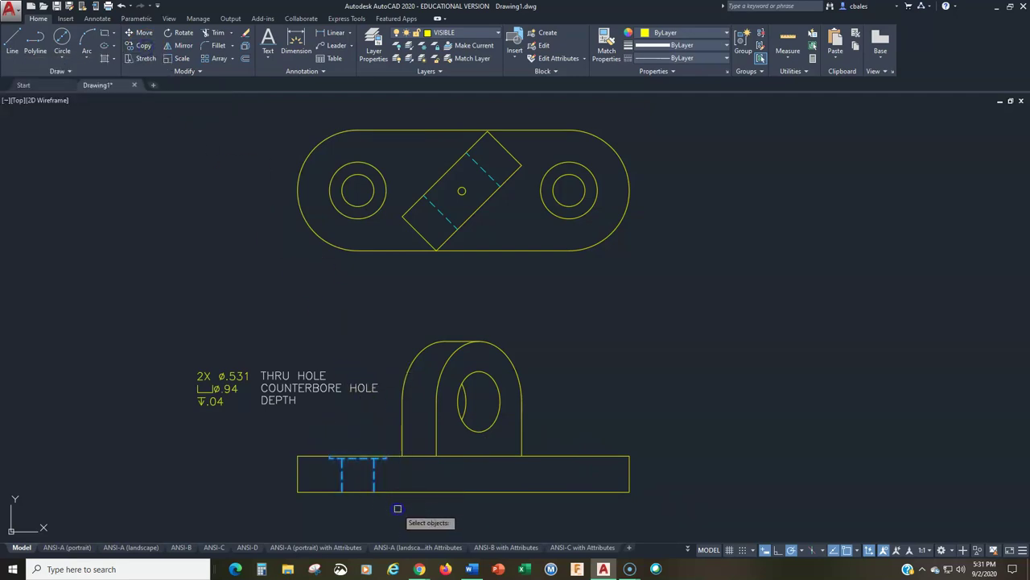
key(Return)
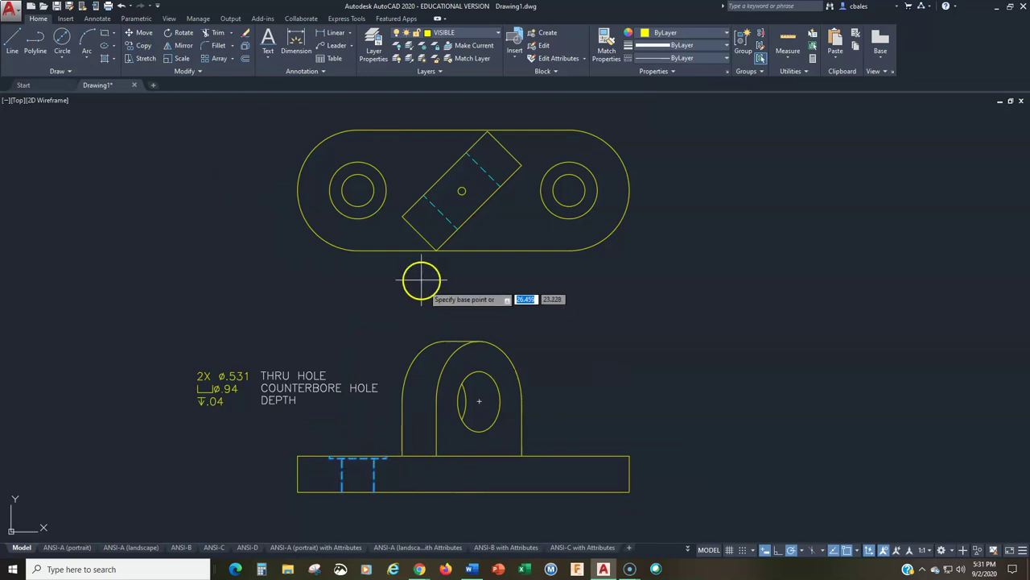
click(358, 190)
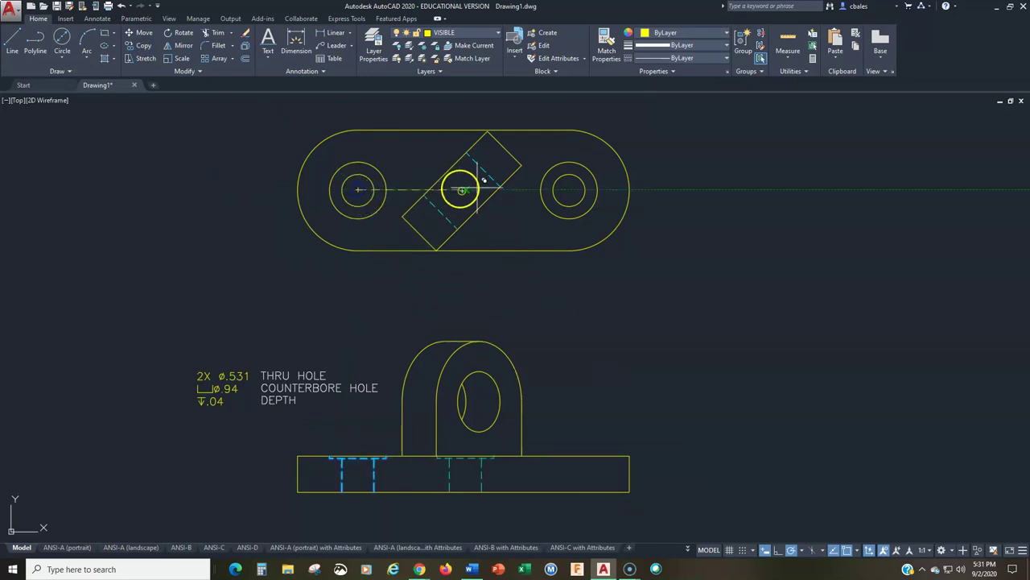
click(569, 190)
key(Return)
click(335, 464)
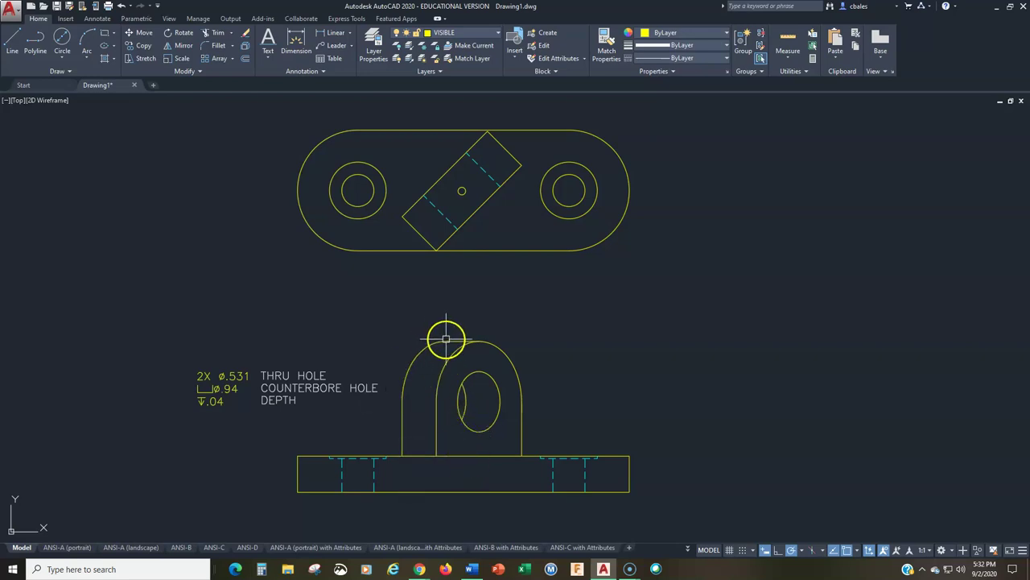
click(419, 354)
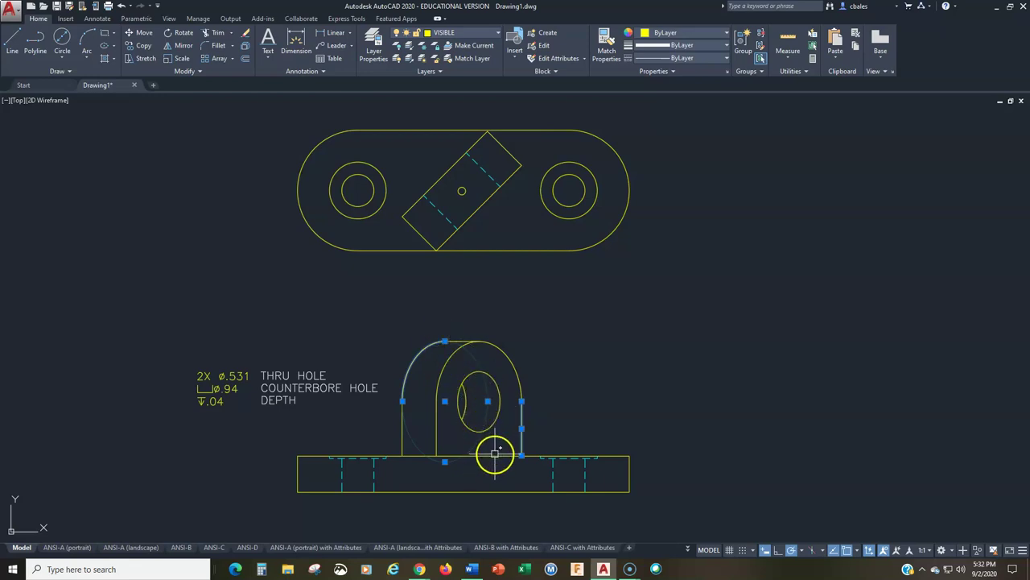
key(Escape)
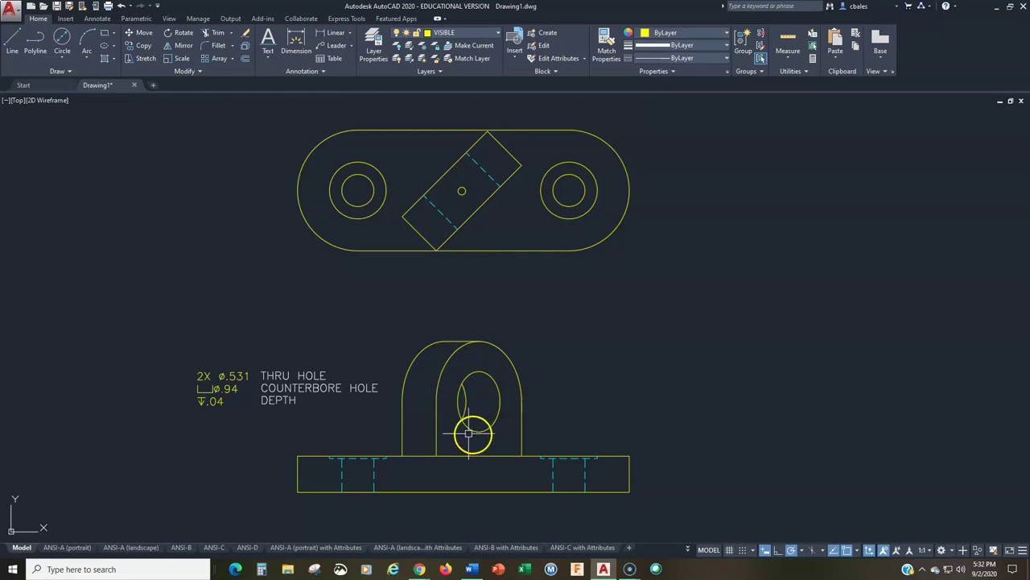
click(435, 433)
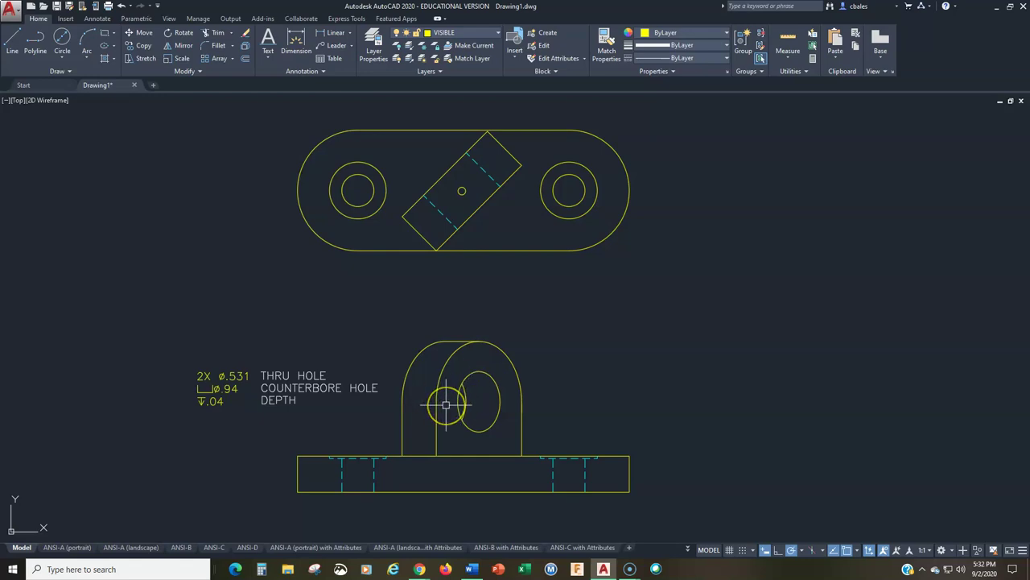
Erase the counterbored hole callout and its three explanatory text lines beside the front view.
scroll(446, 405, up, 3)
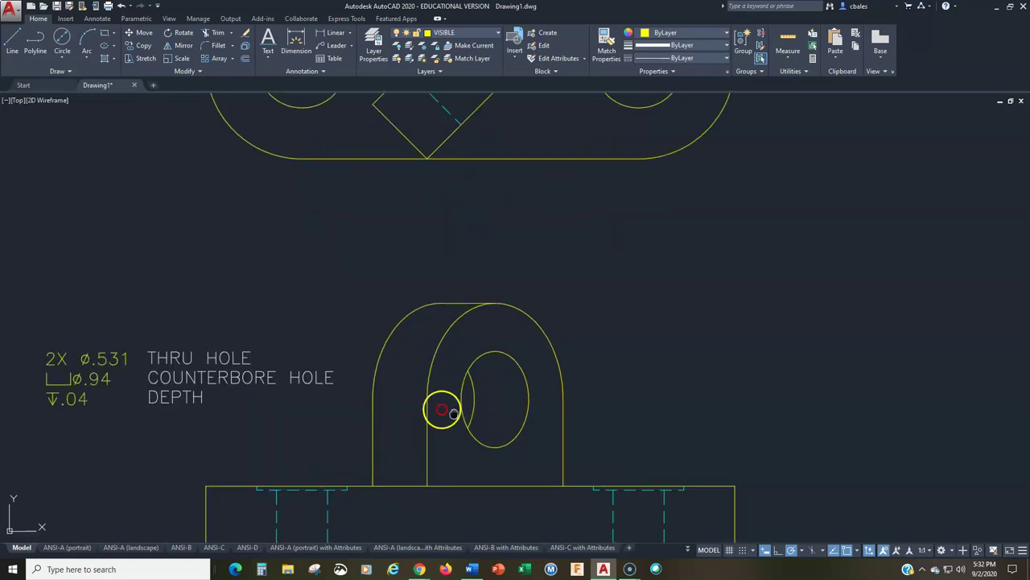
middle_drag(377, 384, 591, 372)
scroll(372, 387, up, 2)
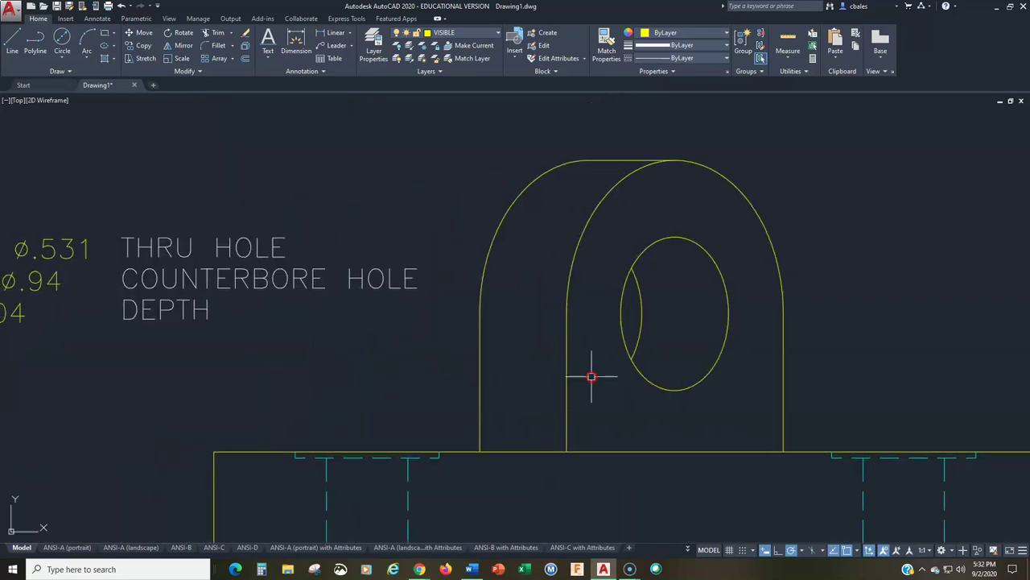
scroll(476, 343, down, 2)
click(427, 238)
click(138, 363)
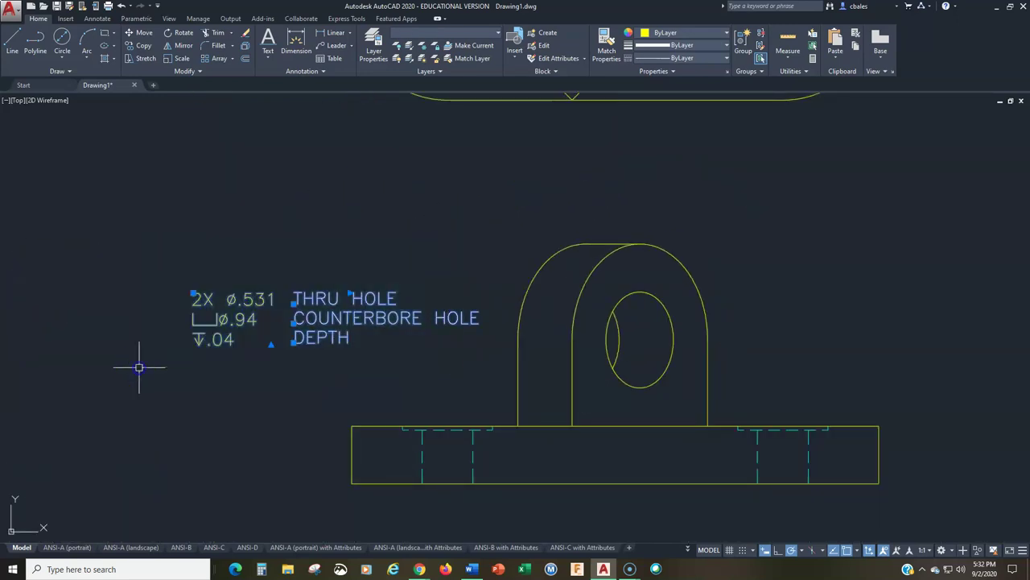
key(Delete)
Copy the upright's right vertical edge in the front view by the distance from the front face's left bottom corner to the back face's.
middle_drag(459, 352, 265, 363)
scroll(347, 359, up, 3)
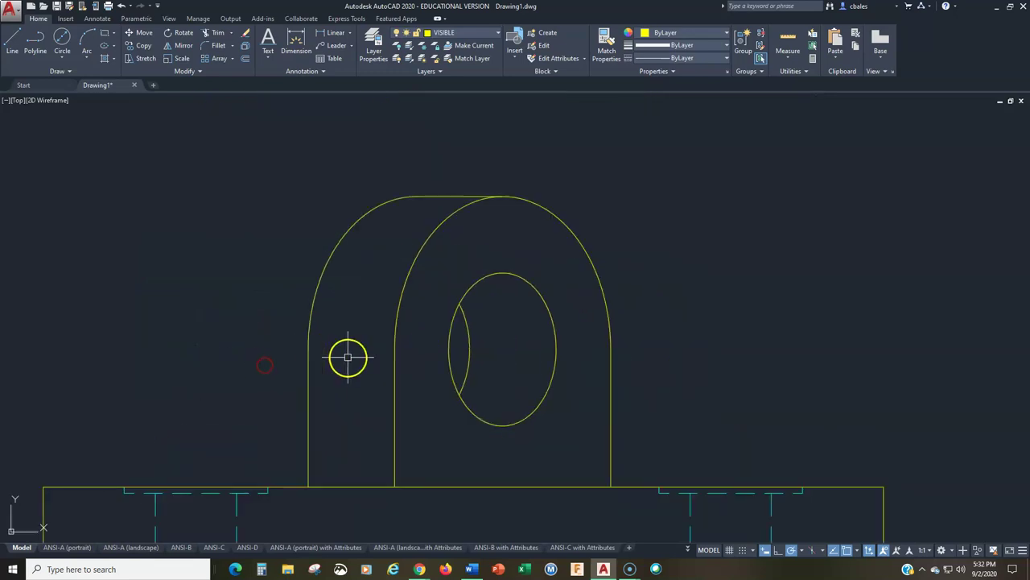
middle_drag(414, 359, 310, 348)
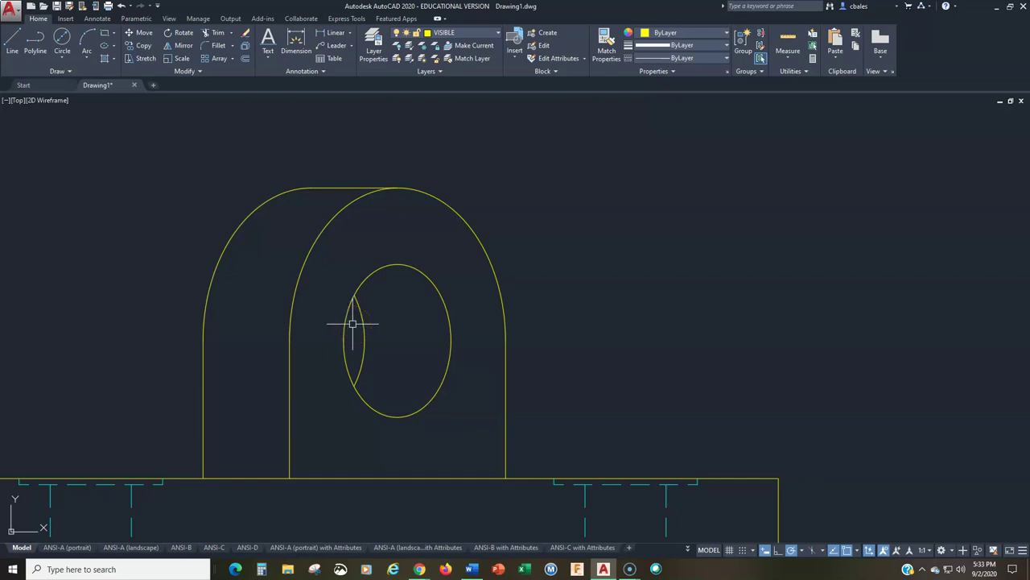
click(507, 378)
key(Return)
click(290, 478)
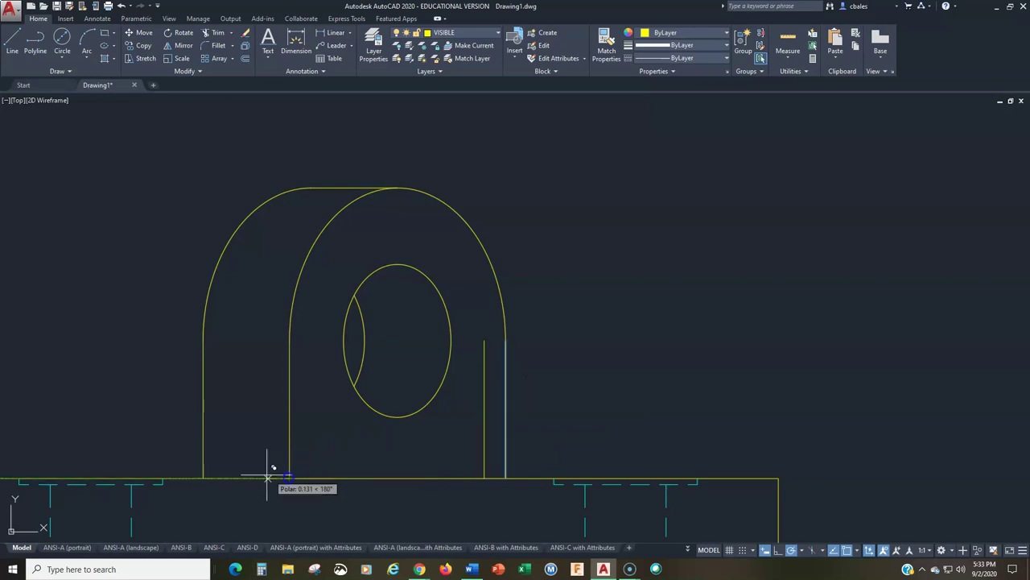
click(203, 478)
Move the copied vertical edge of the upright's back face to the HIDDEN layer.
click(419, 373)
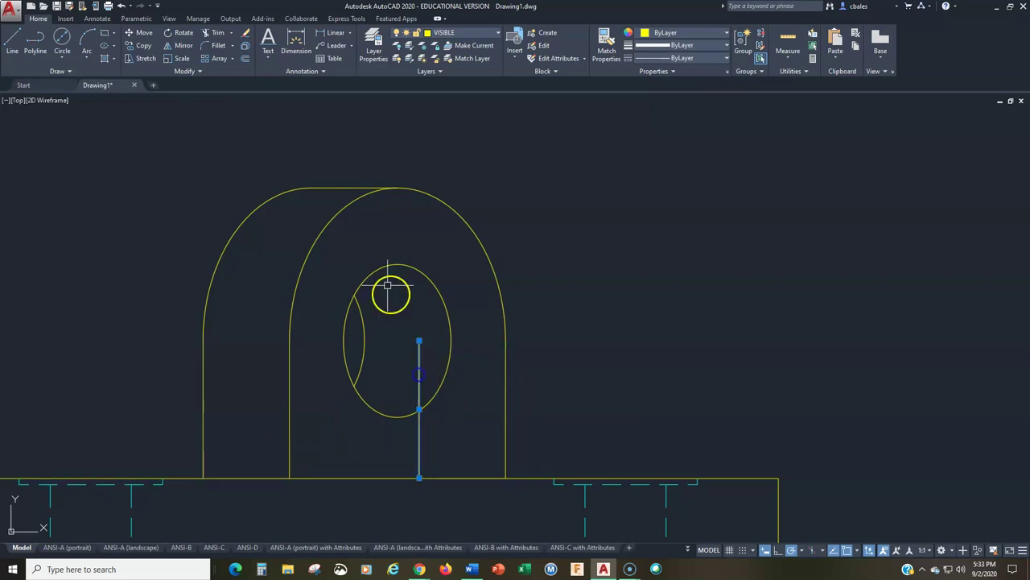
click(452, 32)
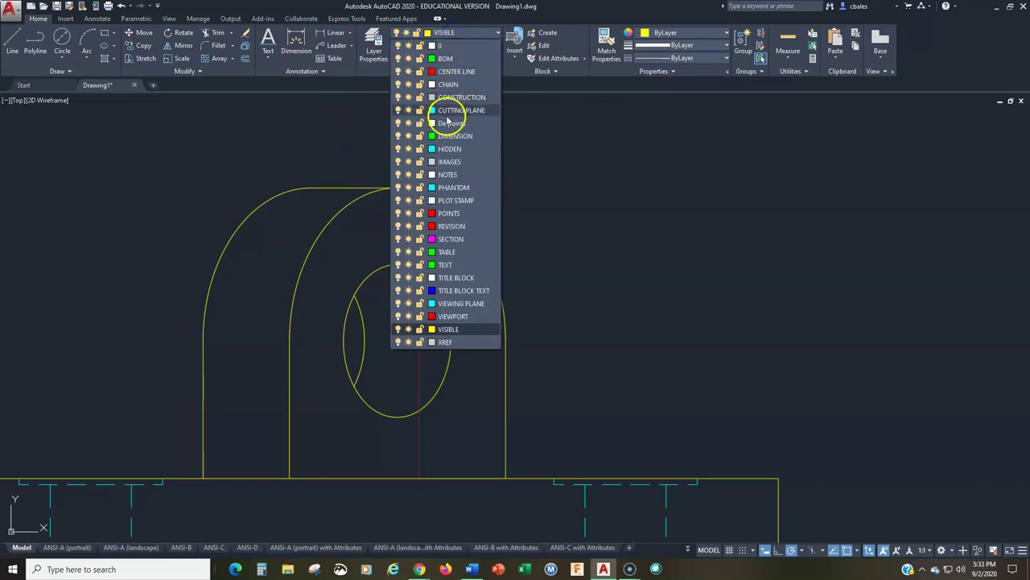
click(452, 143)
key(Escape)
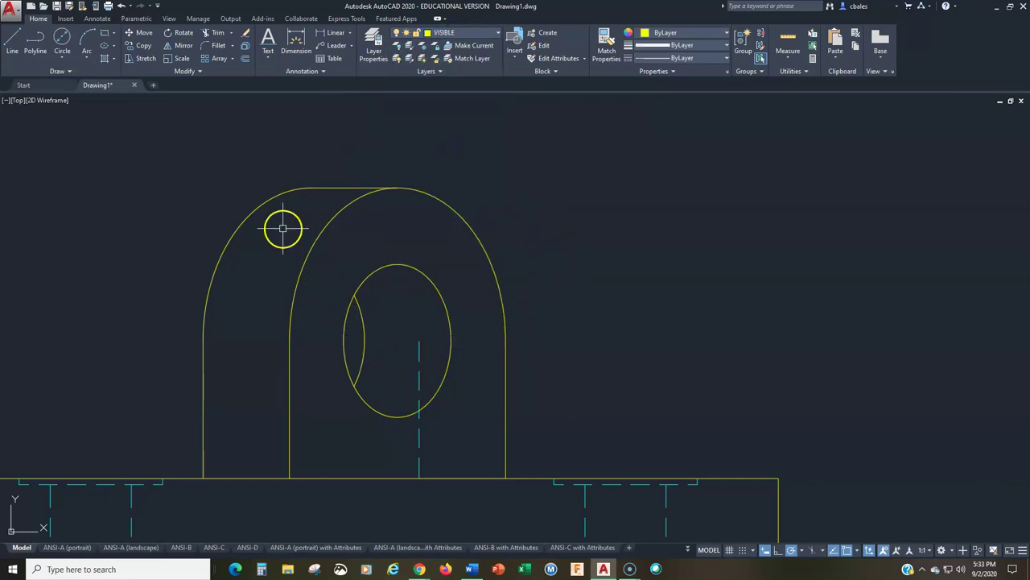
Draw an axis-end ellipse from the back arc's lower end to the hidden vertical line's upper end, reaching the arc's top.
click(262, 205)
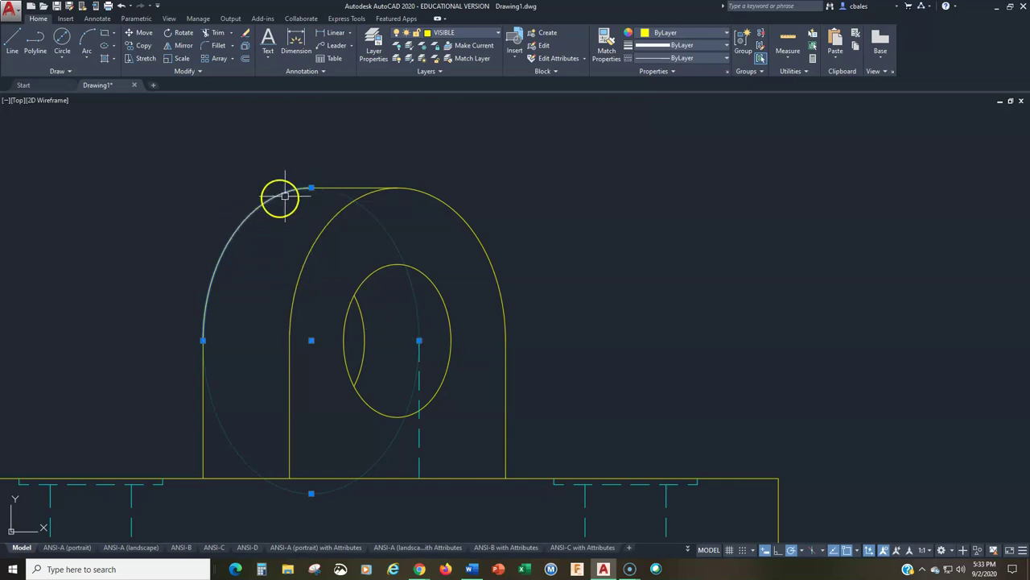
key(Escape)
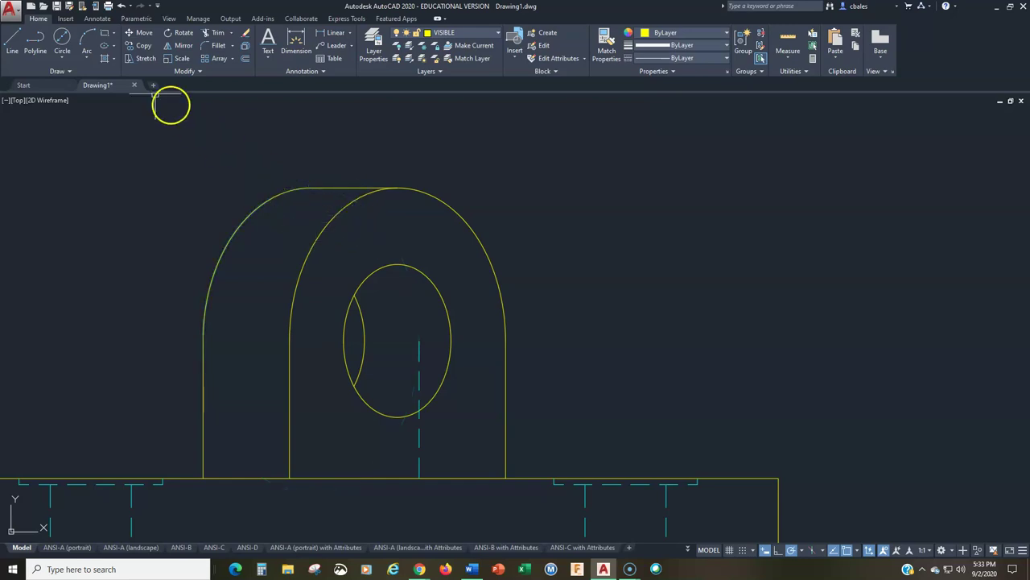
click(115, 48)
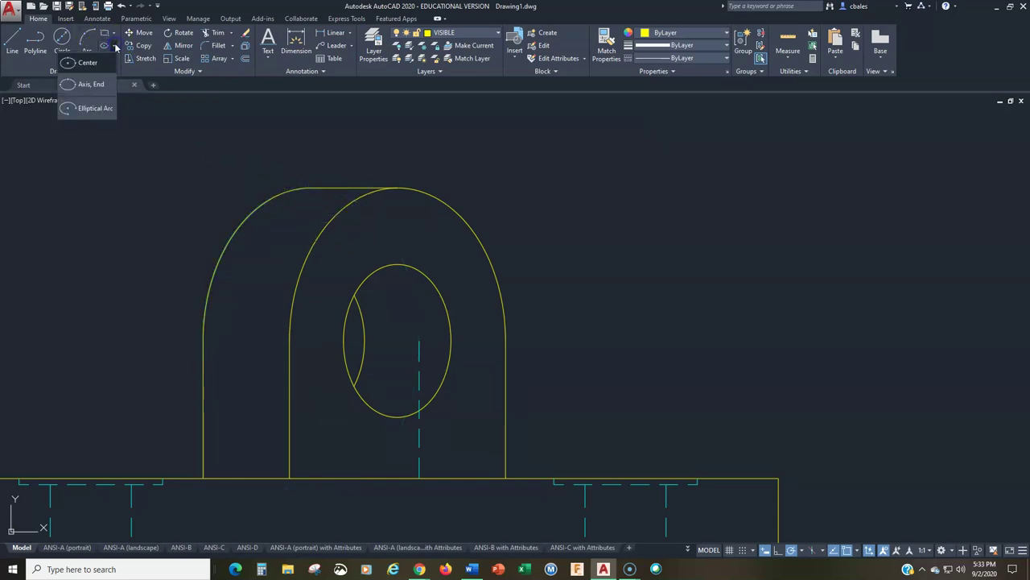
click(97, 85)
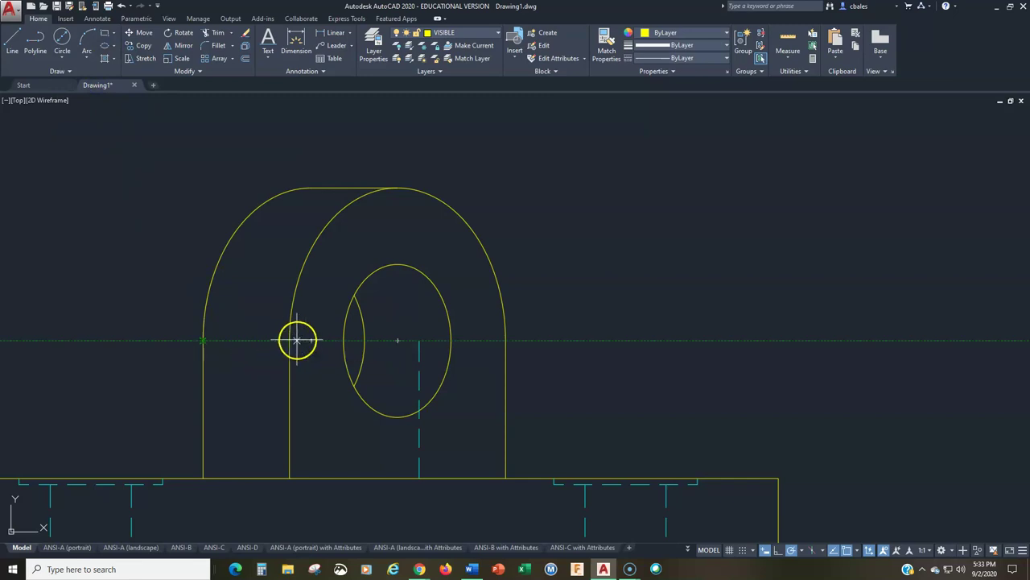
click(203, 339)
click(419, 339)
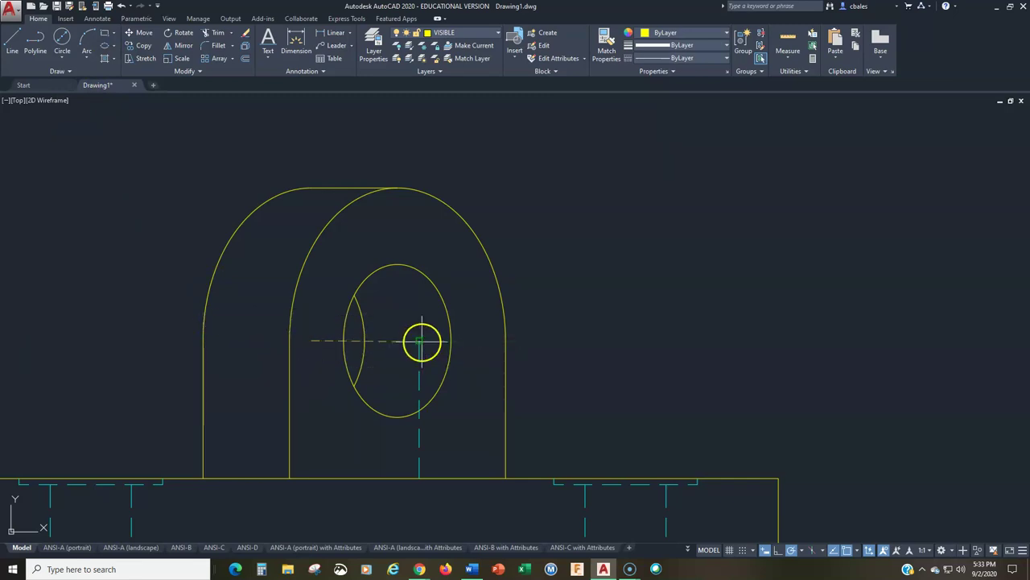
click(311, 190)
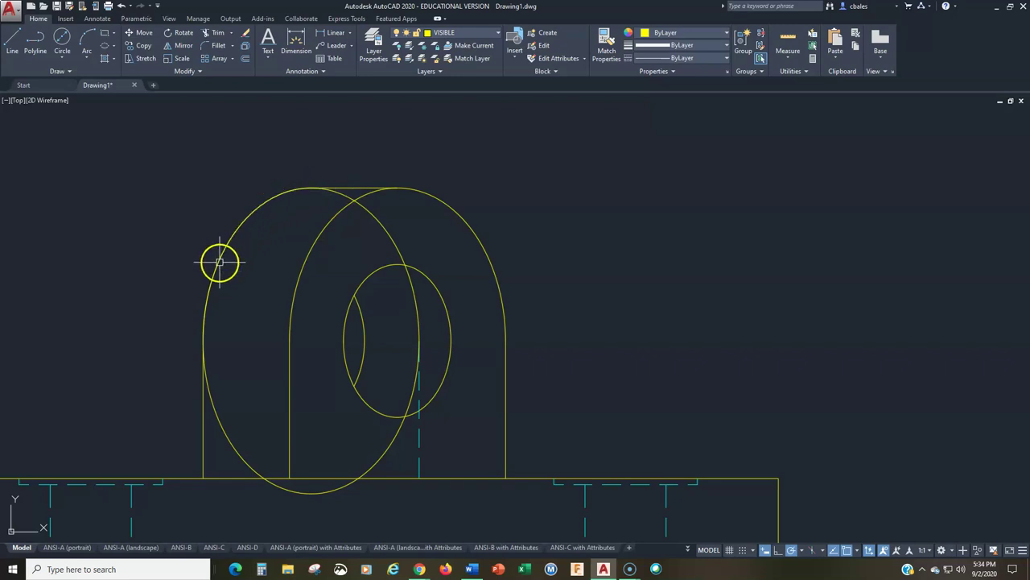
Move the new back-face ellipse in the front view to the HIDDEN layer.
click(382, 228)
click(444, 35)
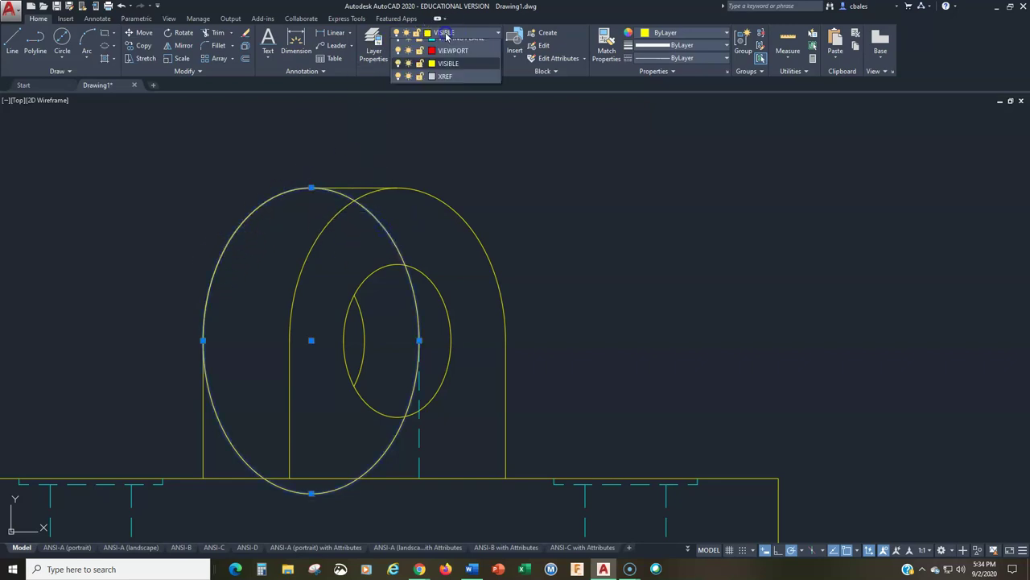
click(426, 136)
key(Escape)
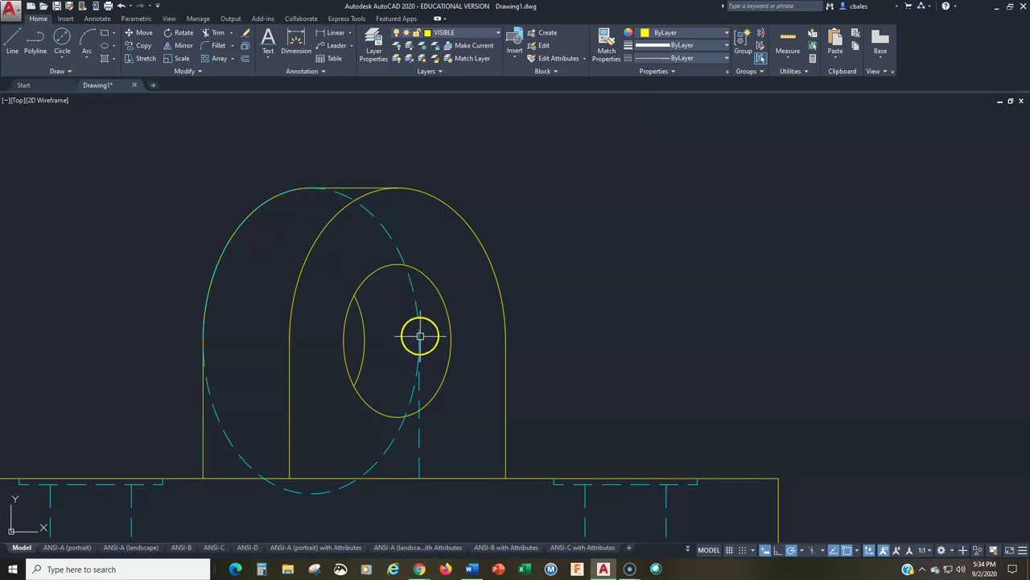
click(245, 36)
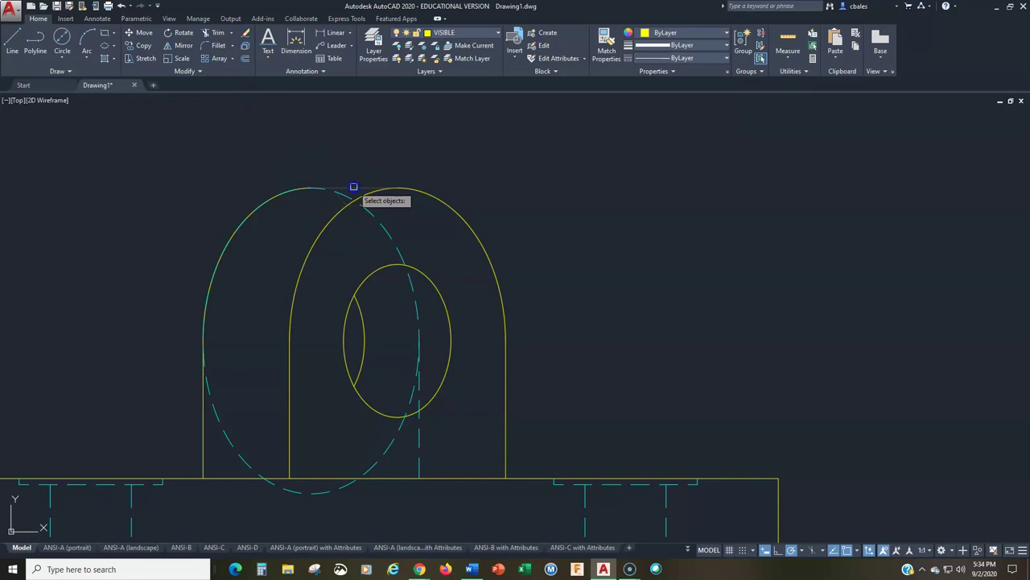
click(412, 344)
click(419, 438)
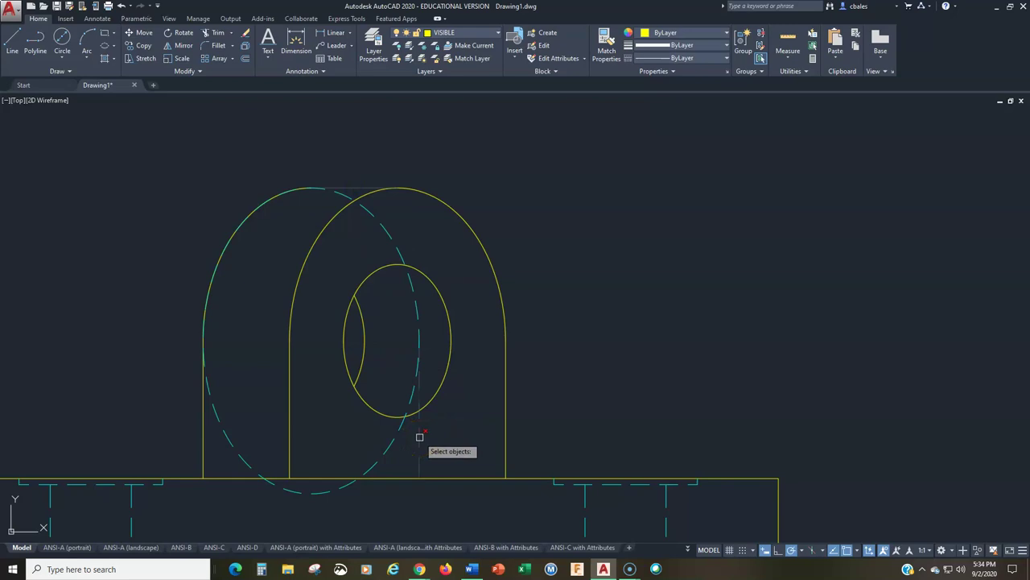
click(398, 354)
key(Return)
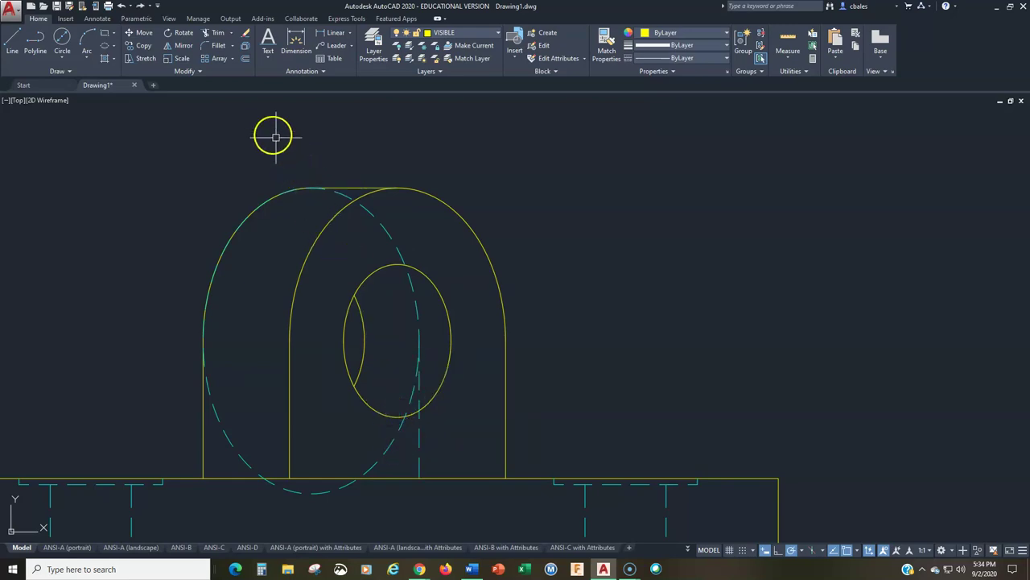
click(245, 34)
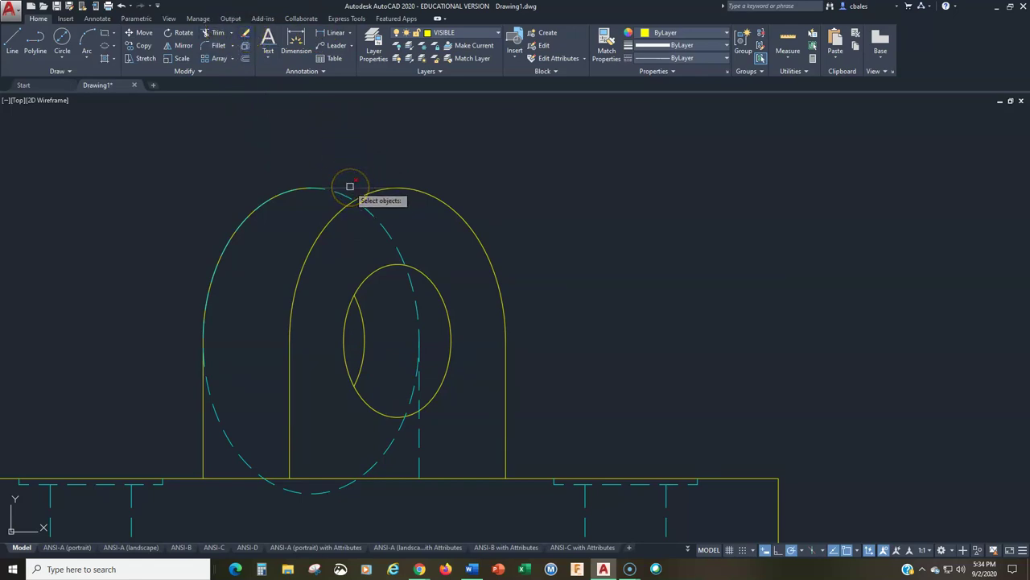
click(349, 186)
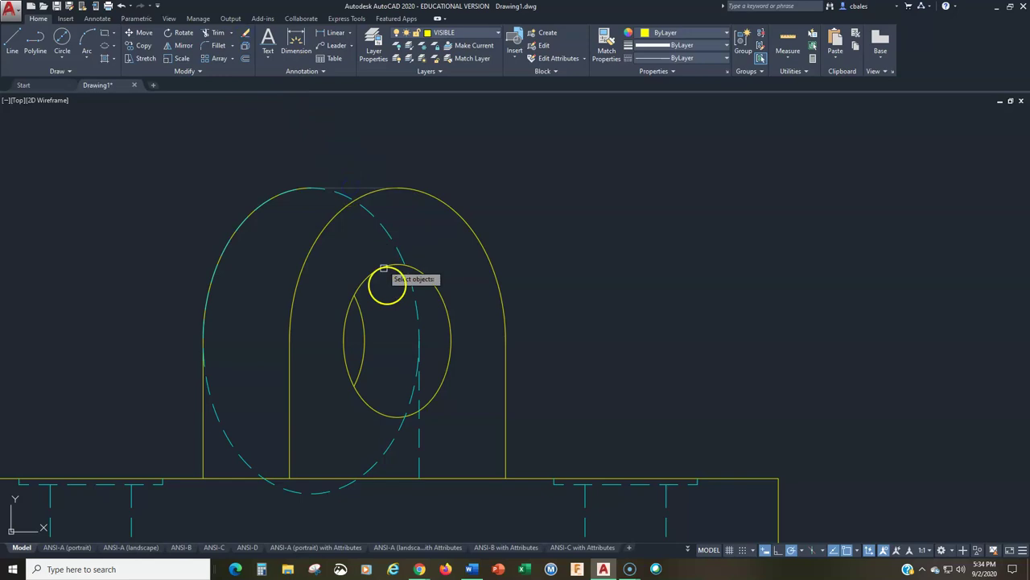
click(418, 431)
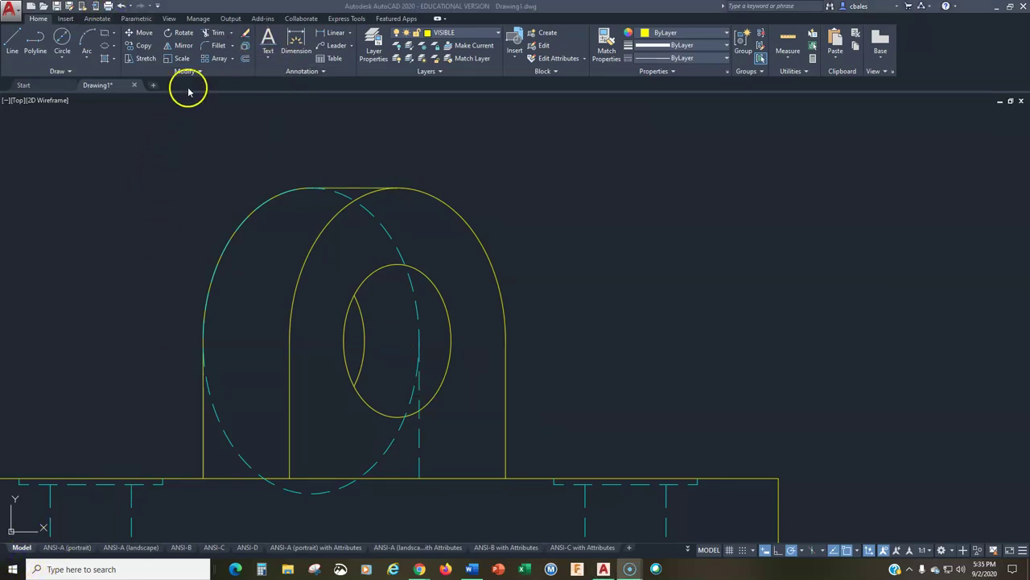
Trim the hidden rear ellipse down to its upper-right arc, using the top tangent line and the vertical hidden line as cutting edges.
click(221, 39)
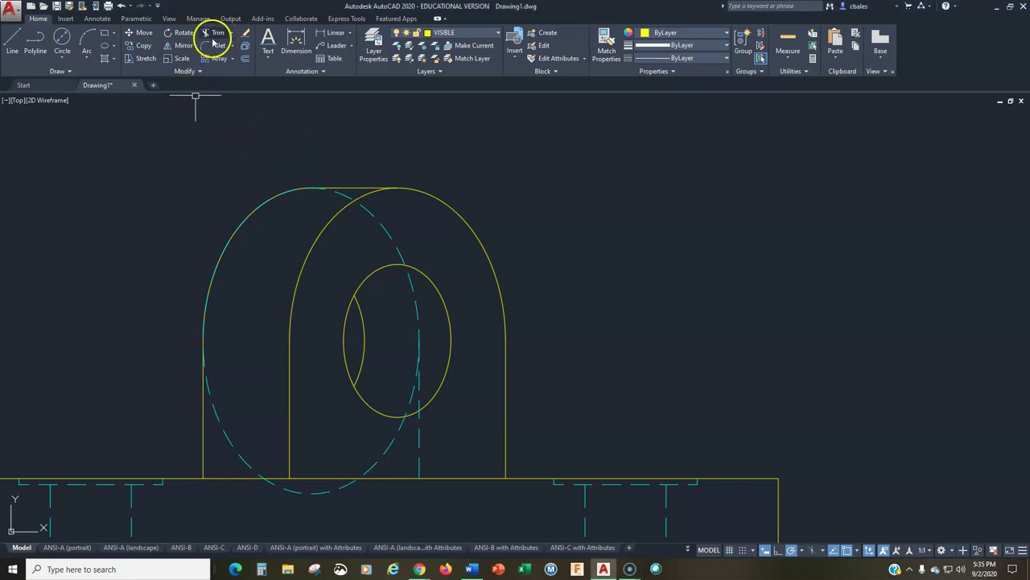
click(350, 188)
click(417, 443)
right_click(432, 233)
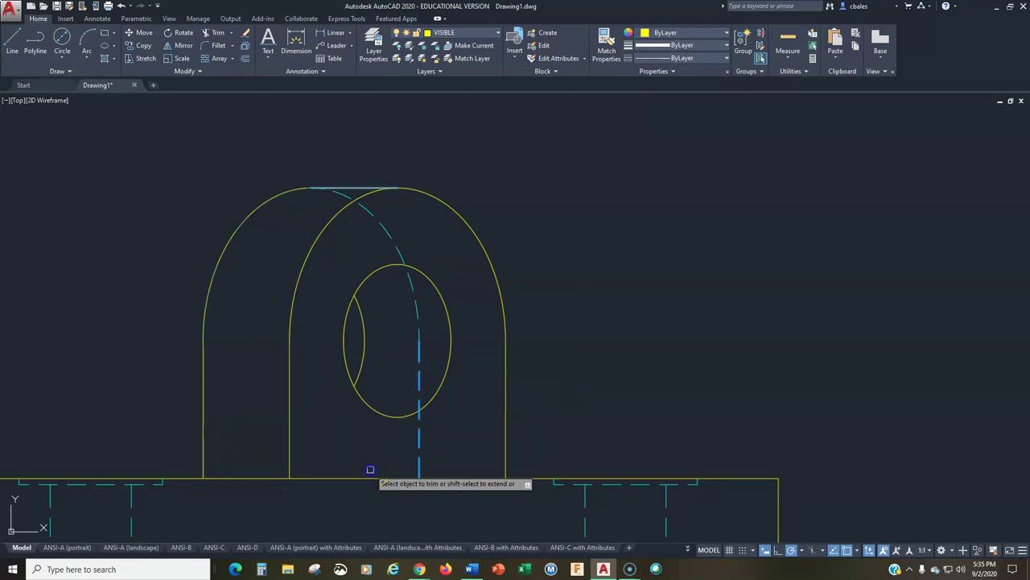
click(315, 198)
key(Escape)
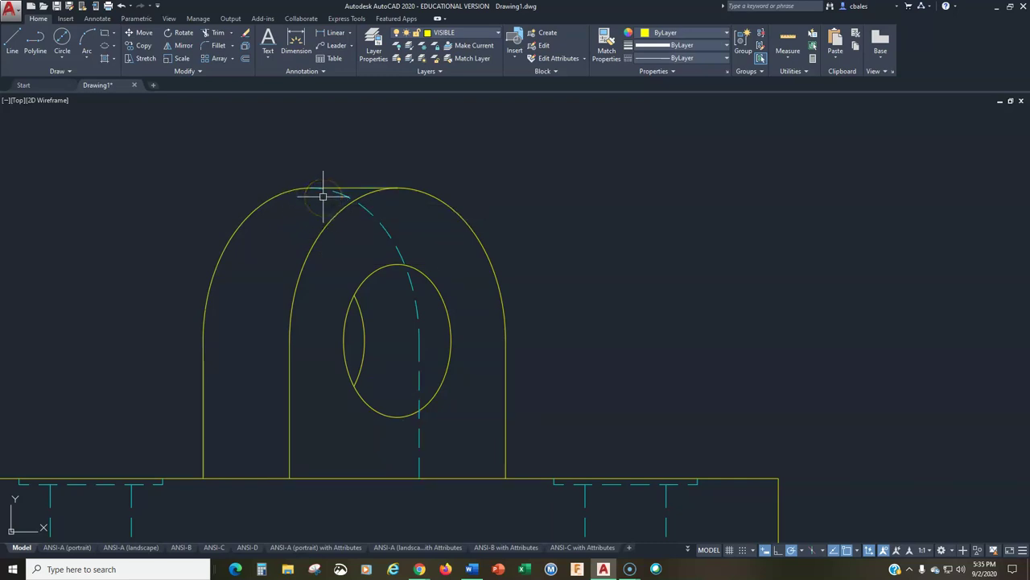
click(340, 193)
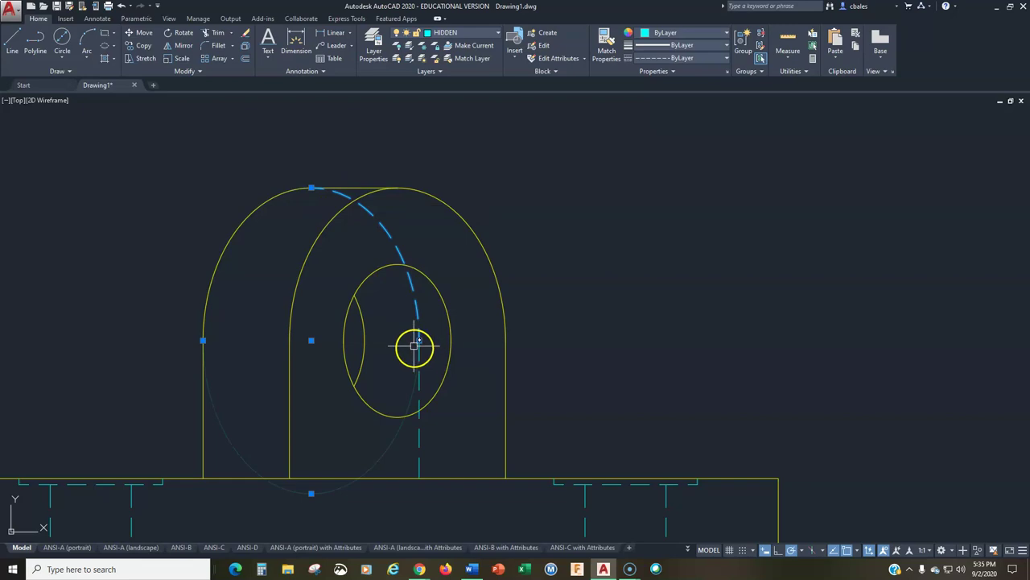
key(Escape)
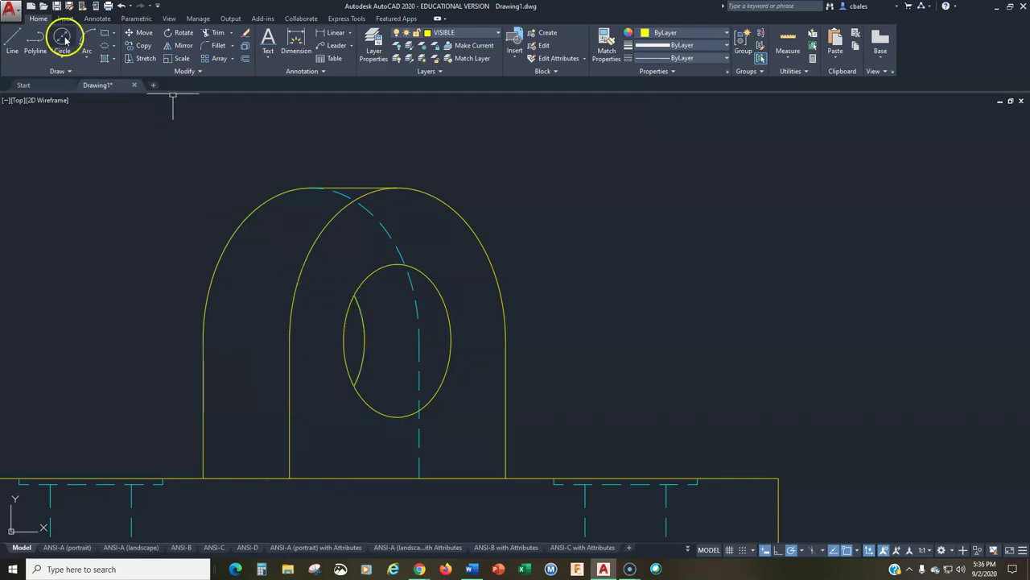
click(105, 50)
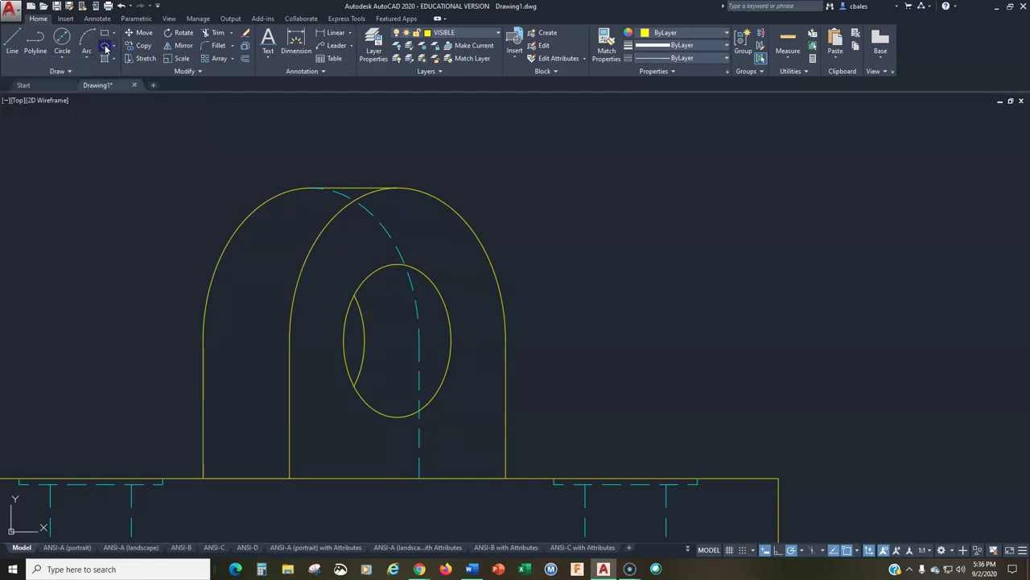
click(311, 341)
click(364, 340)
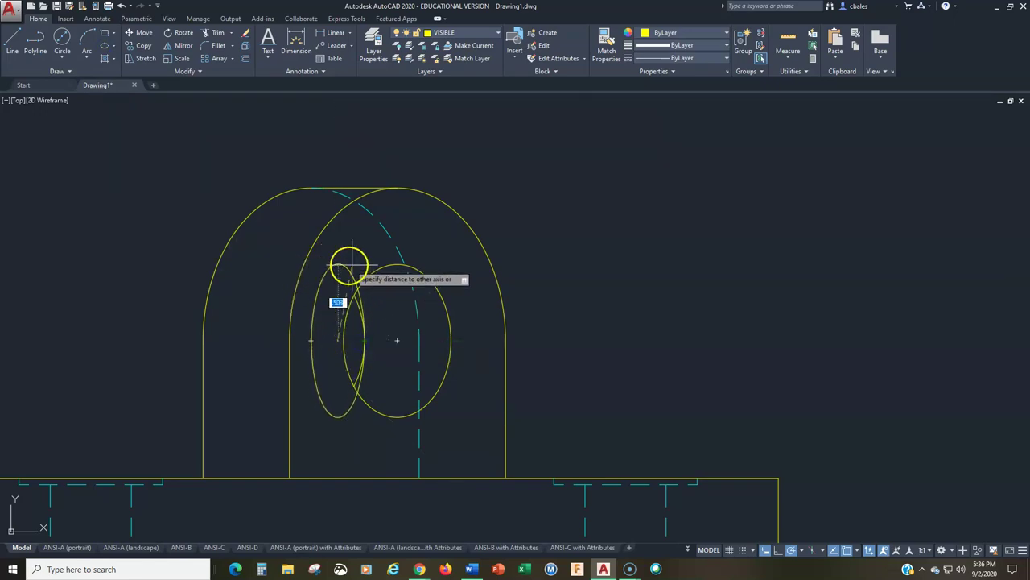
key(Escape)
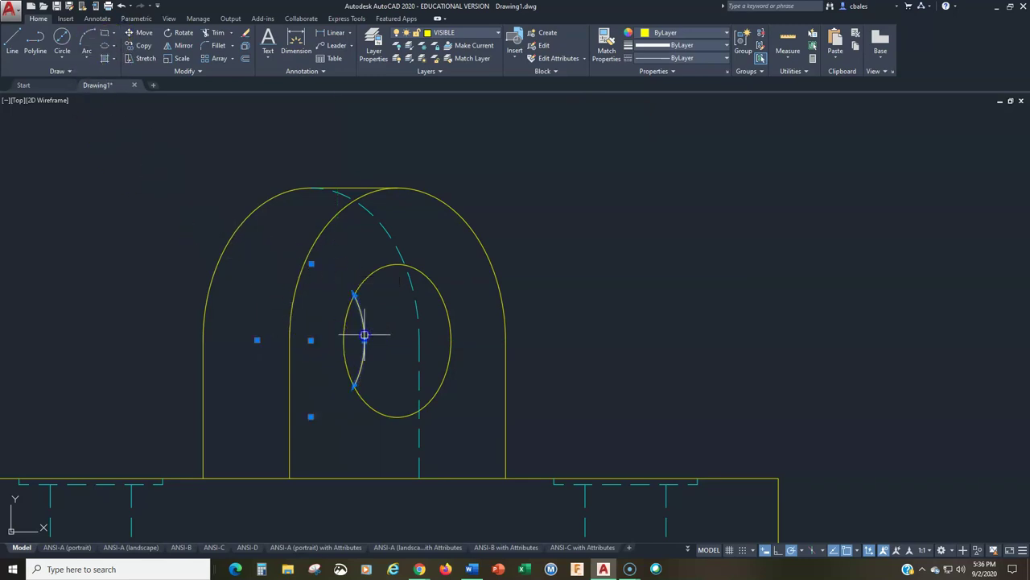
click(318, 345)
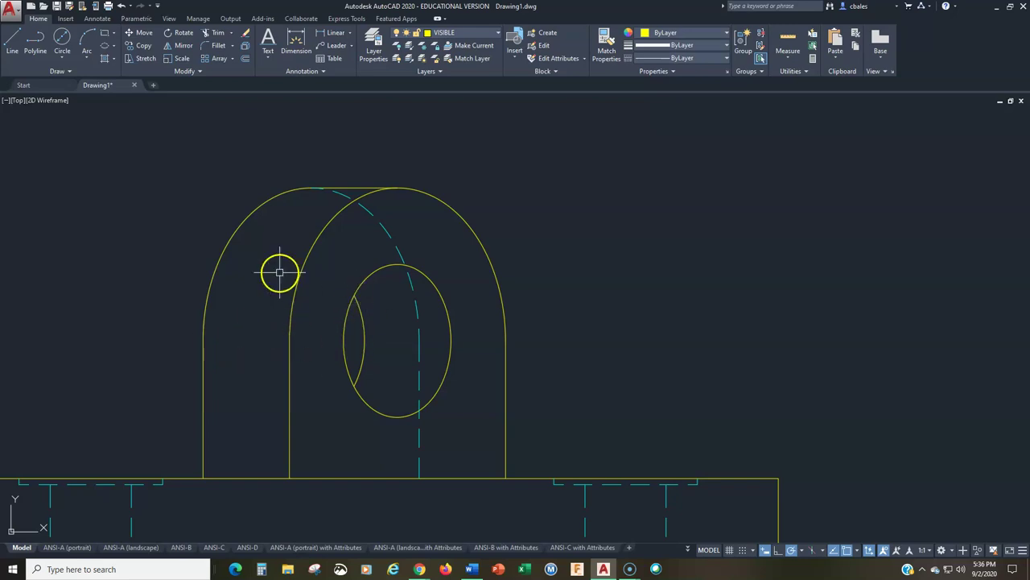
Copy the front hole ellipse to the rear face, from the front face's lower-left corner to the rear face's lower-left corner.
click(146, 48)
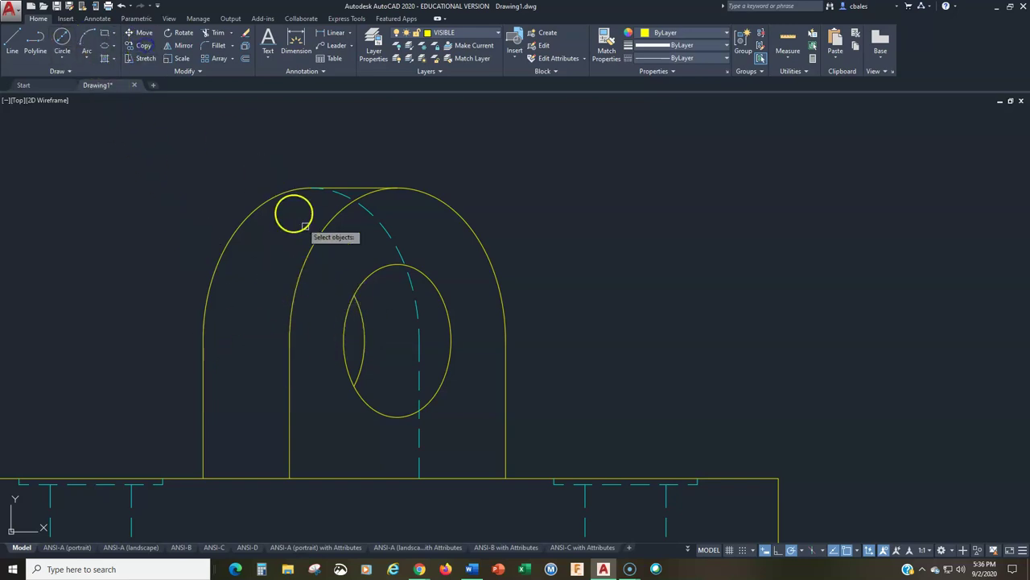
click(368, 275)
key(Return)
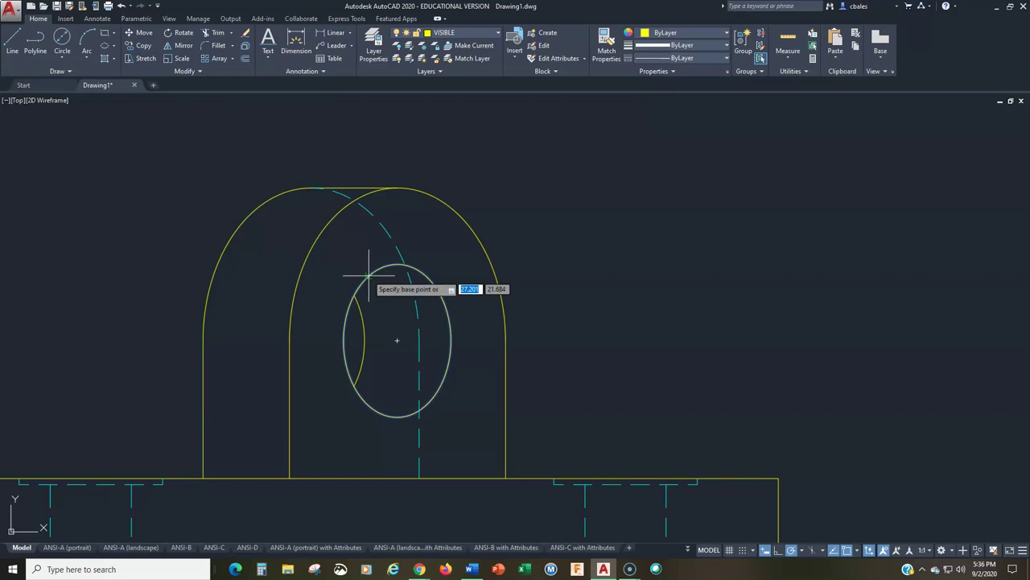
click(290, 479)
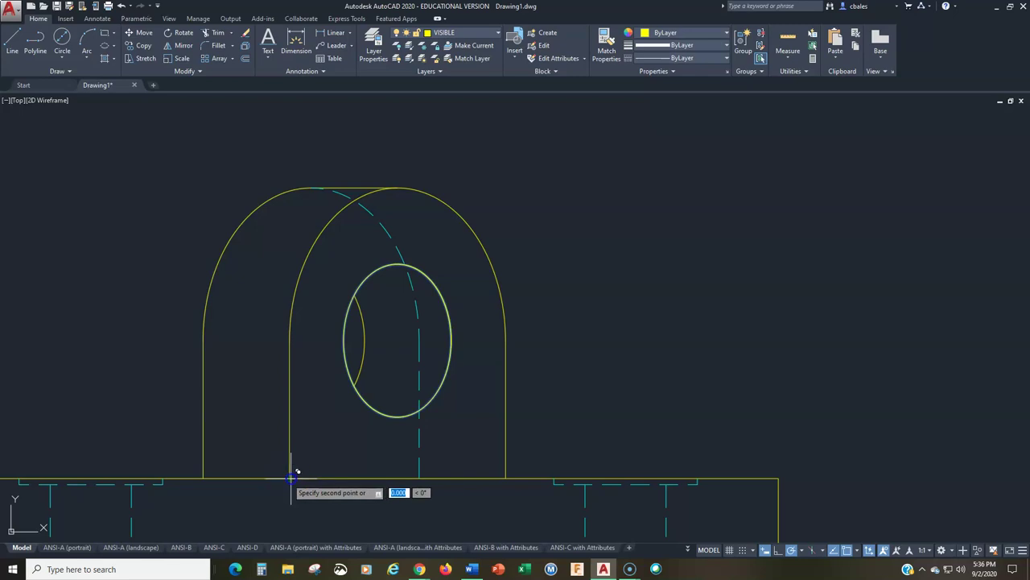
click(209, 472)
key(Return)
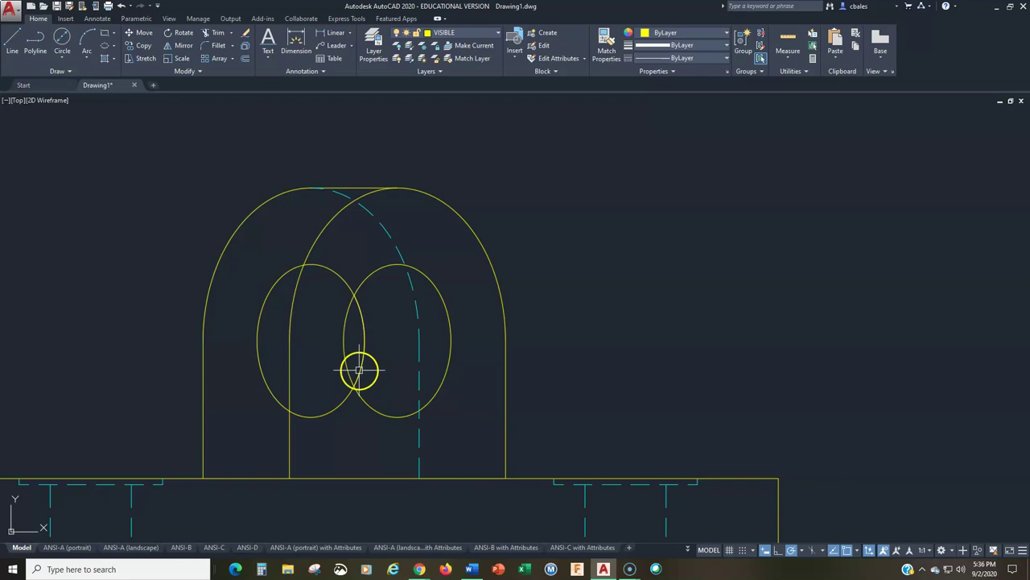
Put the copied rear hole ellipse on the HIDDEN layer.
click(345, 281)
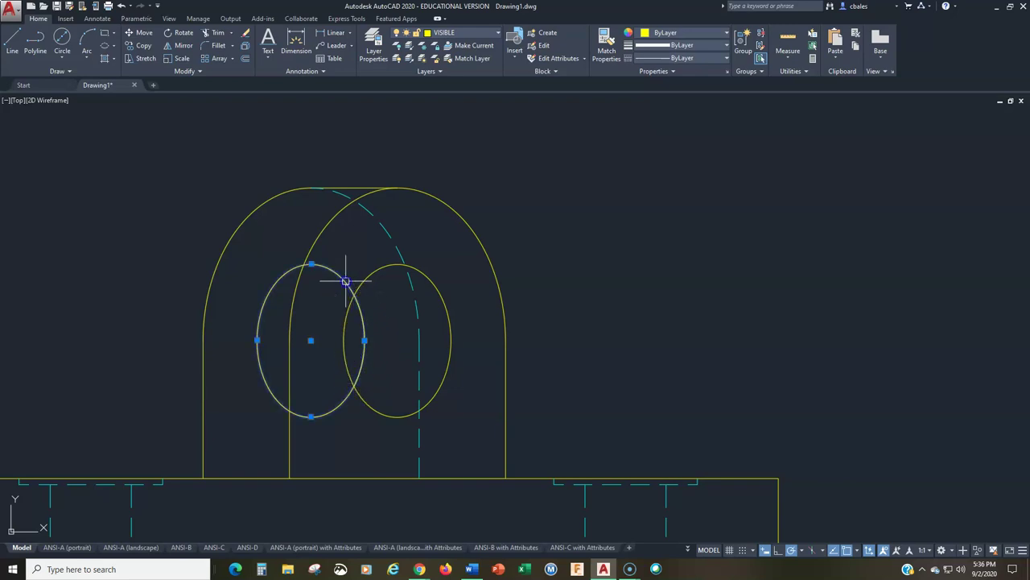
click(464, 34)
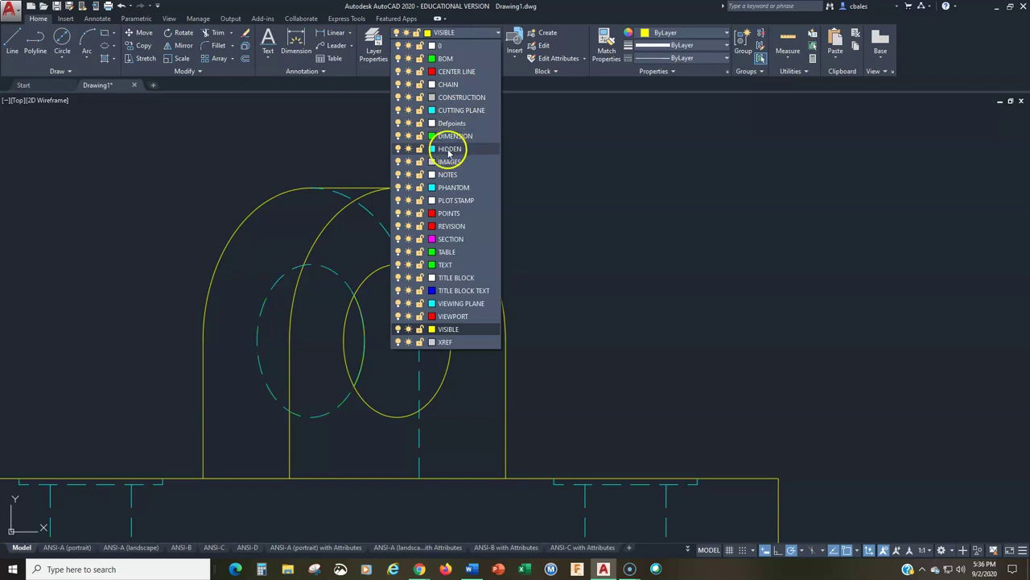
click(449, 150)
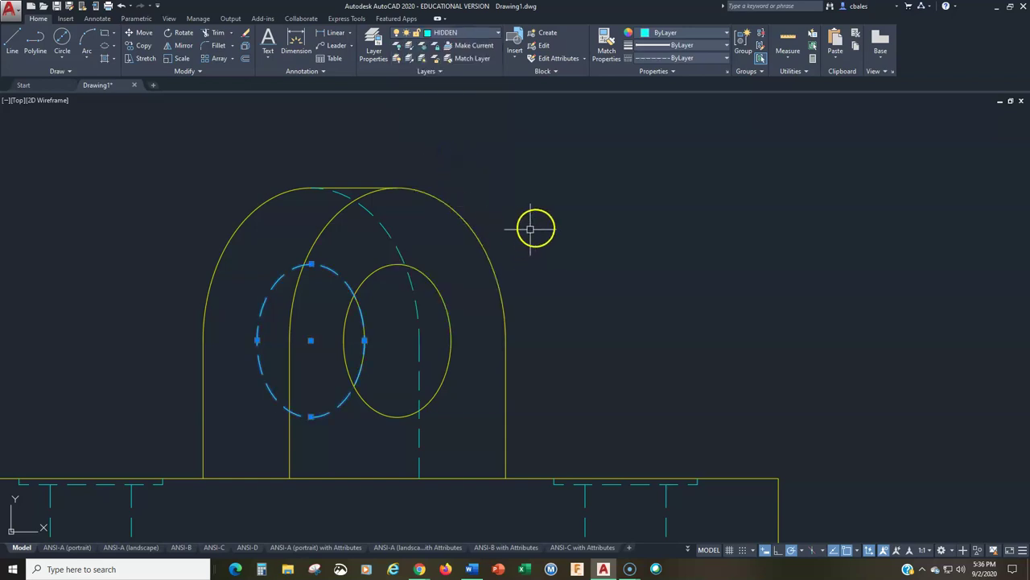
key(Escape)
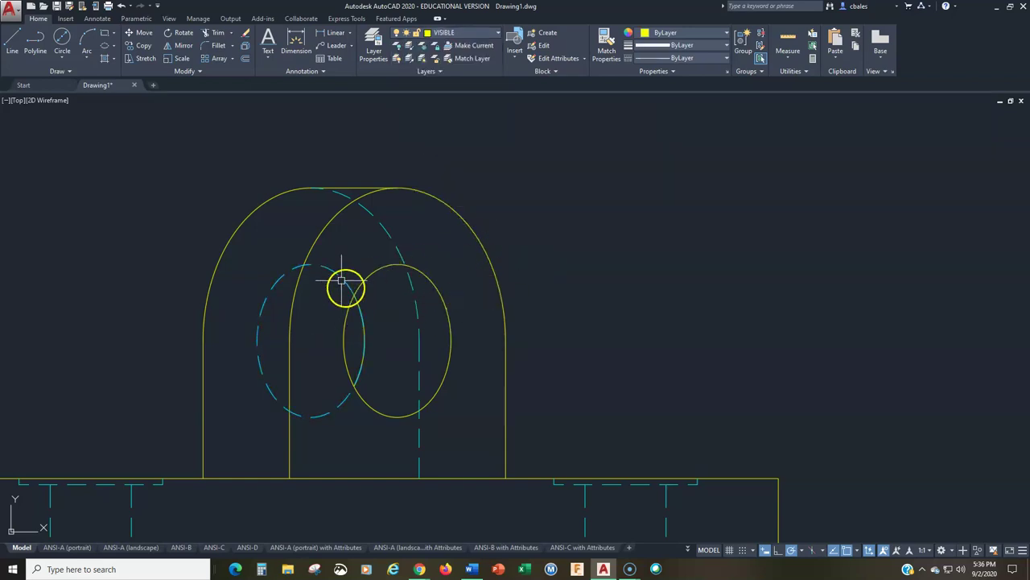
Trim the part of the hidden rear ellipse inside the front hole, using the front hole ellipse as the cutting edge.
scroll(380, 375, up, 5)
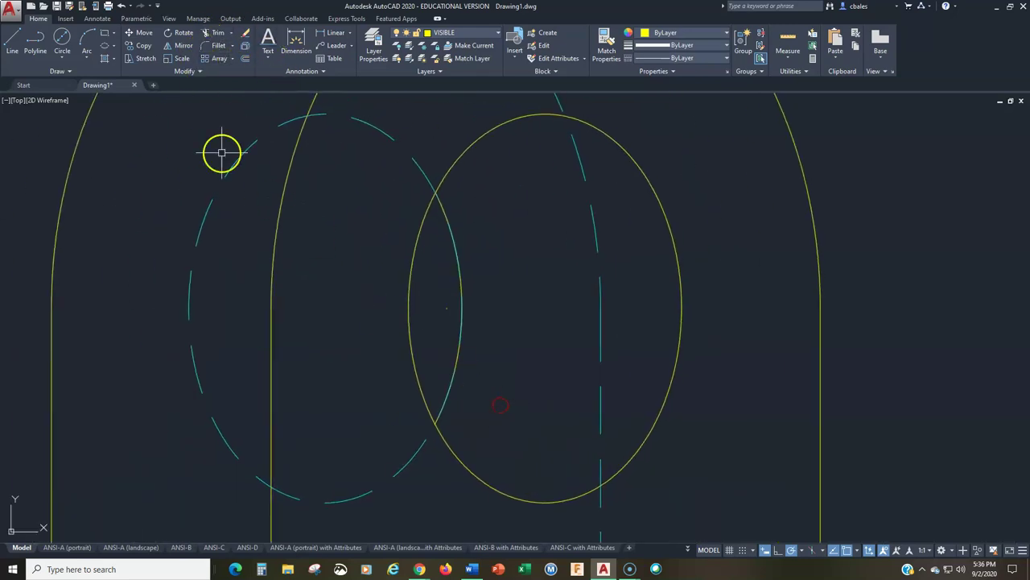
click(213, 36)
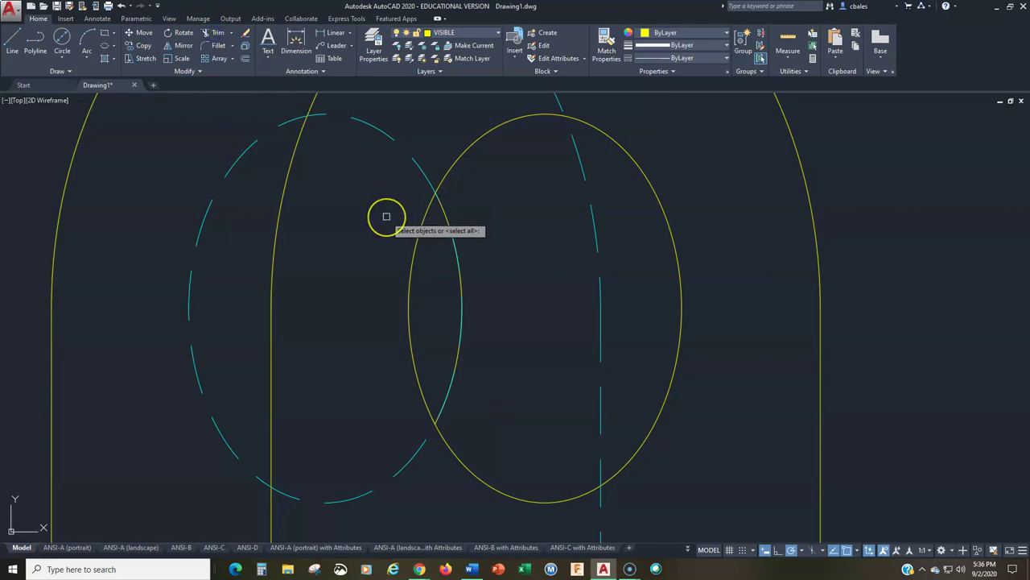
click(396, 215)
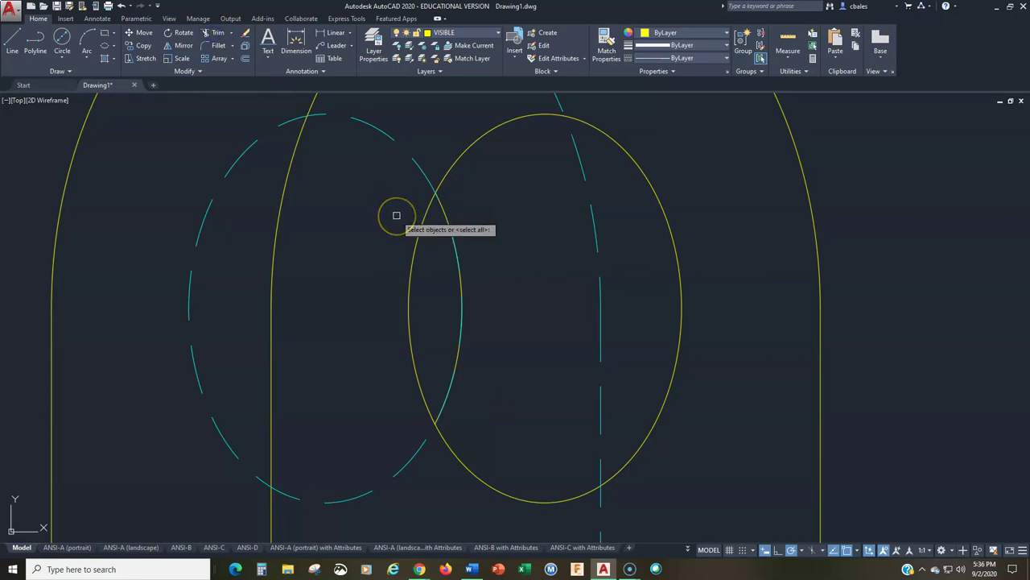
mouse_move(395, 212)
mouse_down()
mouse_move(449, 166)
mouse_move(443, 207)
mouse_move(469, 205)
mouse_move(446, 213)
mouse_move(472, 205)
mouse_move(448, 233)
mouse_move(486, 205)
mouse_up()
key(Return)
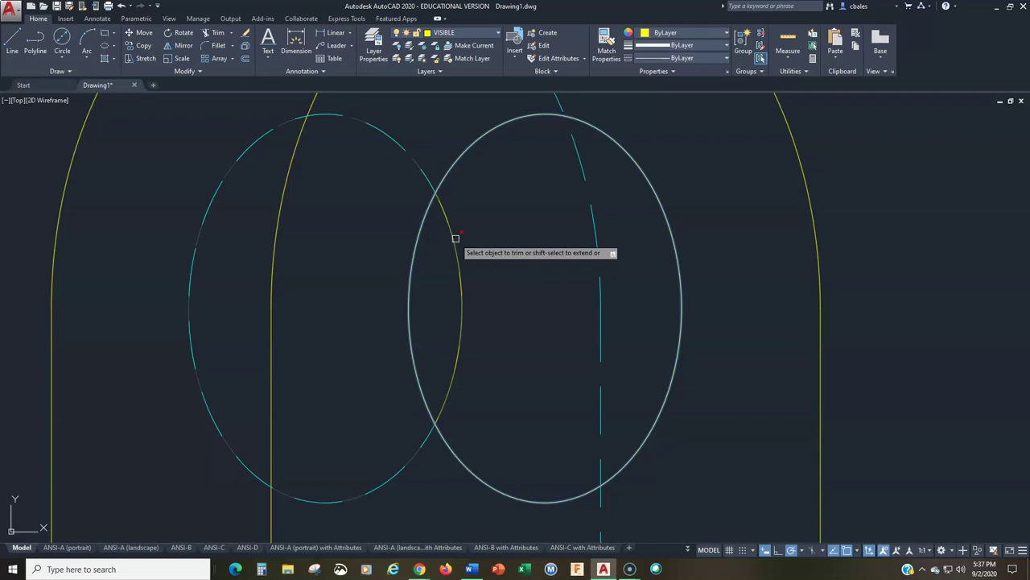
click(484, 203)
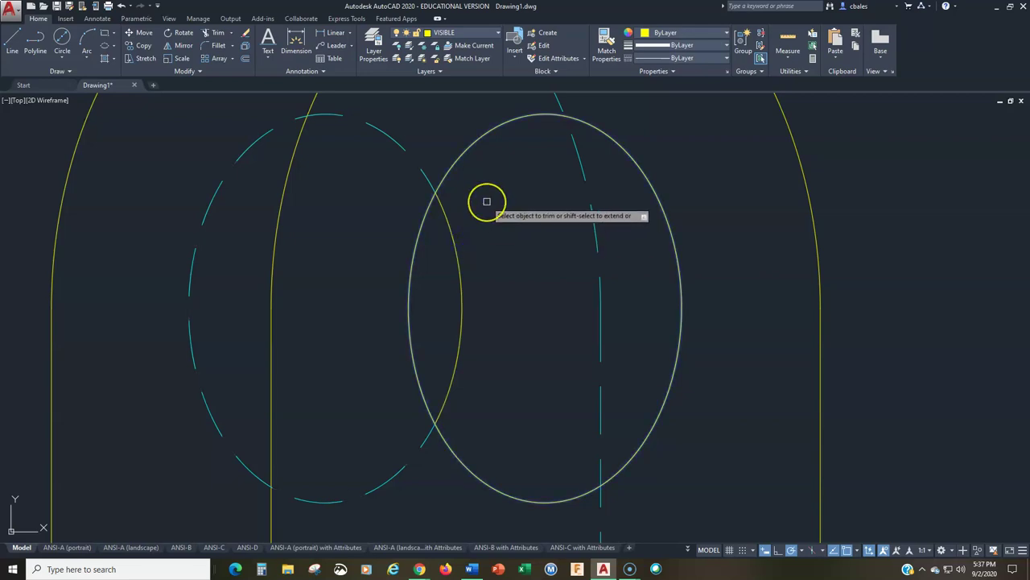
Move the trimmed hidden ellipse aside to check its cut ends, and undo the move.
scroll(486, 205, down, 4)
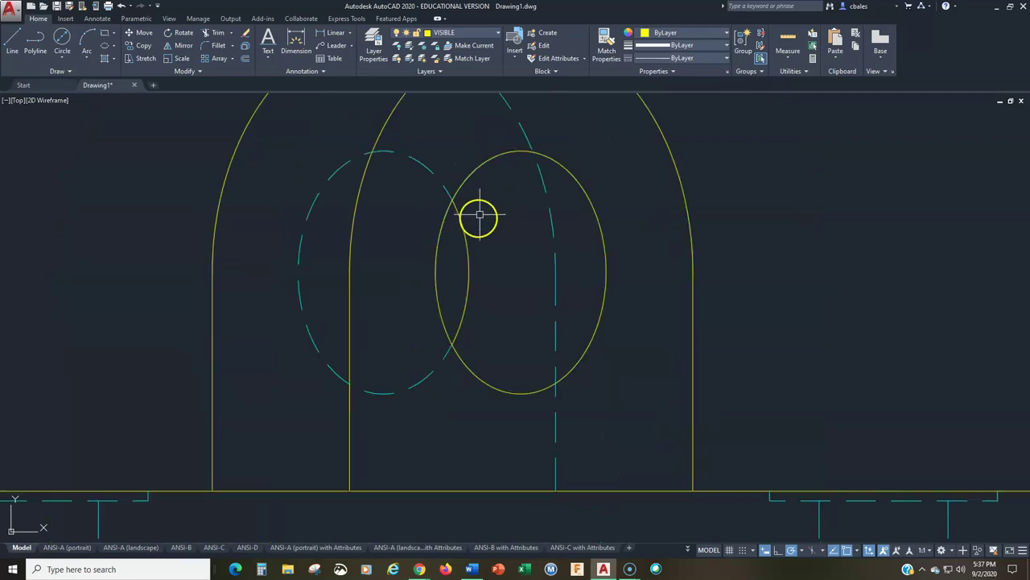
middle_drag(475, 253, 404, 360)
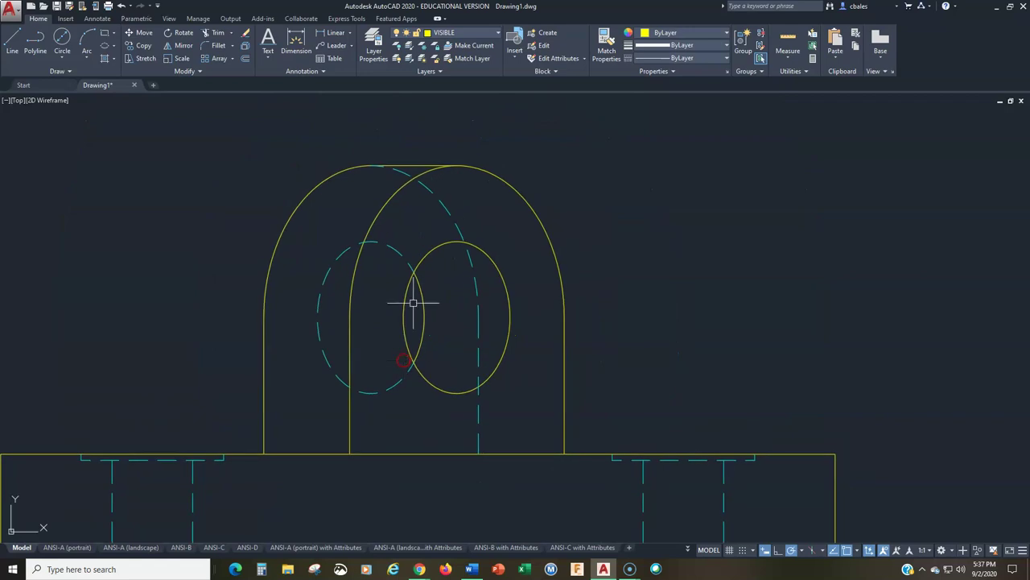
click(396, 249)
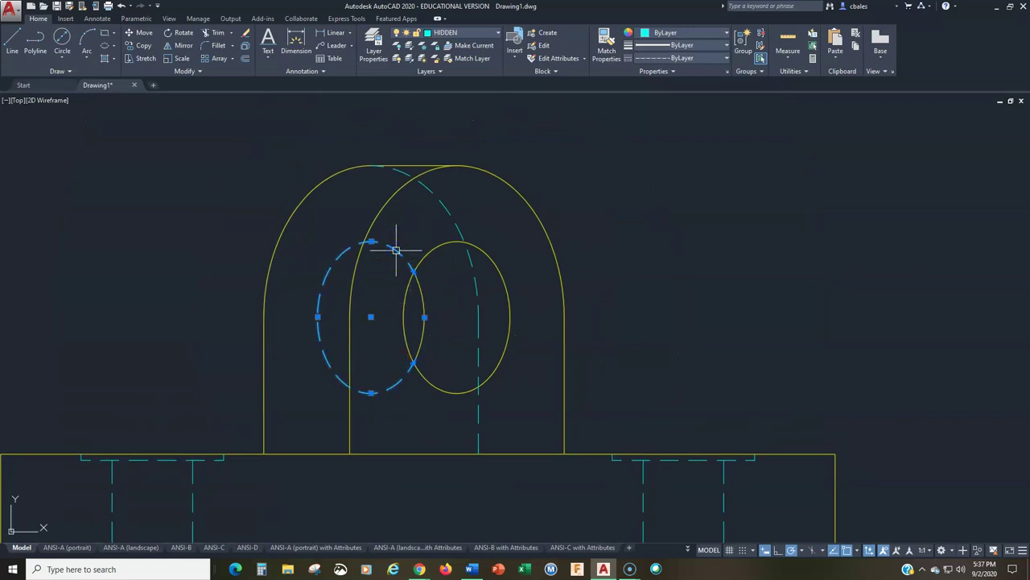
click(371, 317)
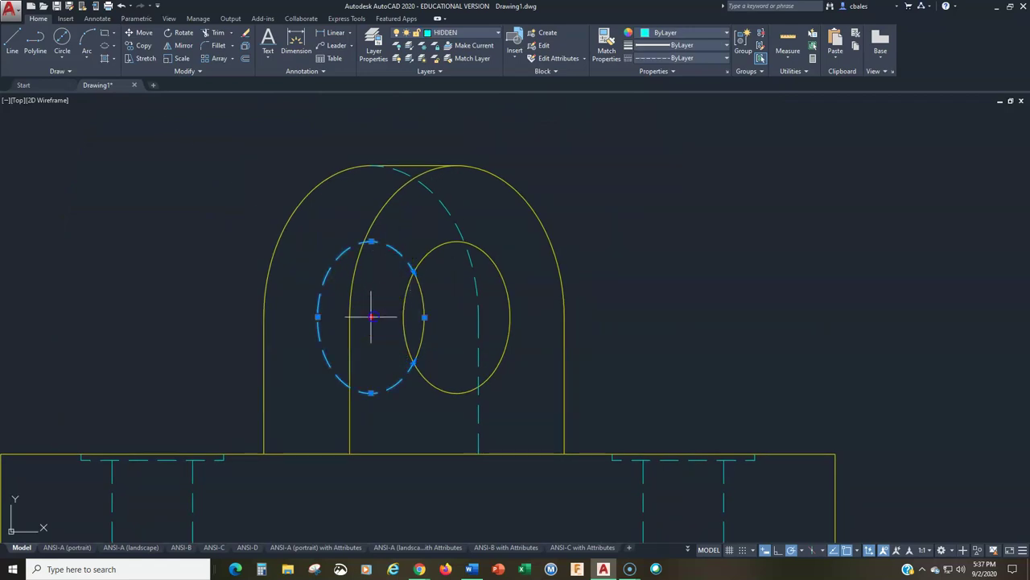
click(203, 315)
key(Escape)
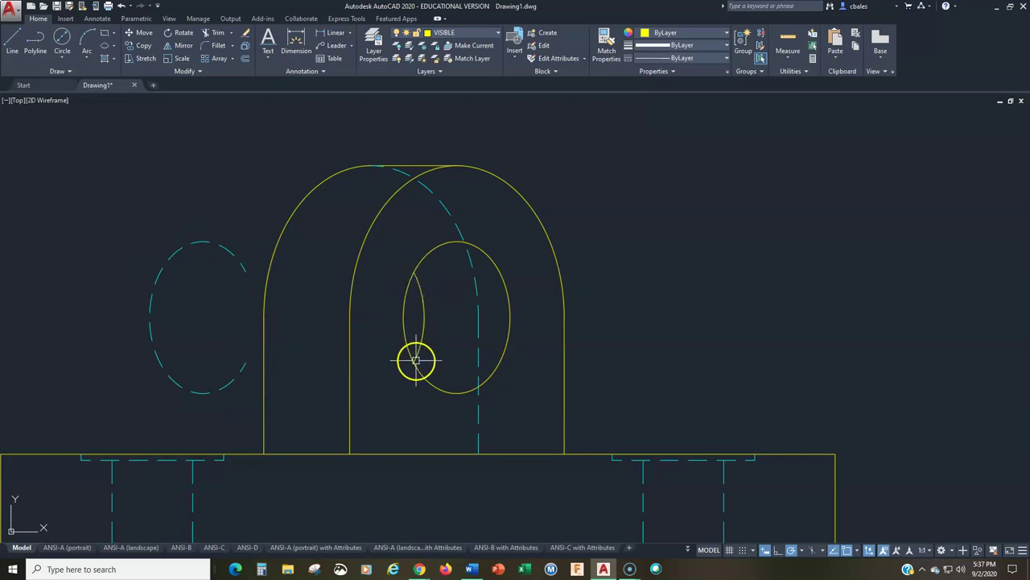
key(ctrl+z)
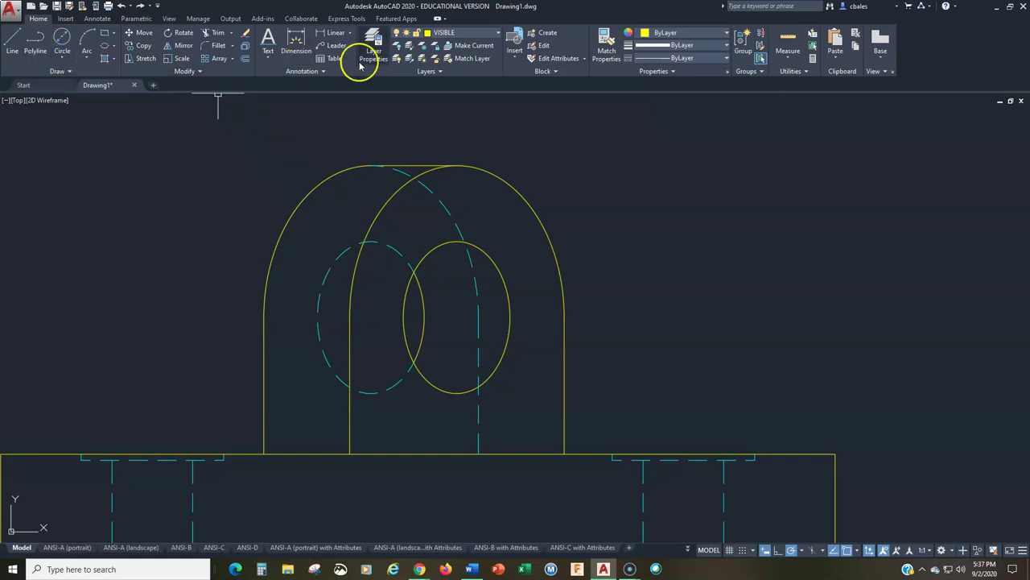
Make HIDDEN the current layer and draw horizontal lines joining the top and bottom quadrants of the front and rear hole ellipses.
click(459, 35)
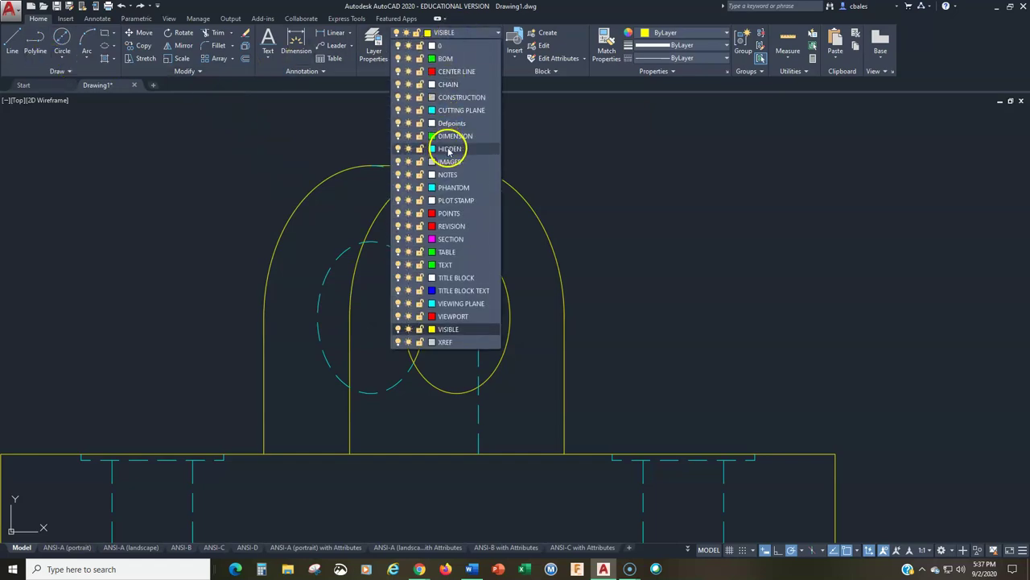
click(449, 145)
click(15, 42)
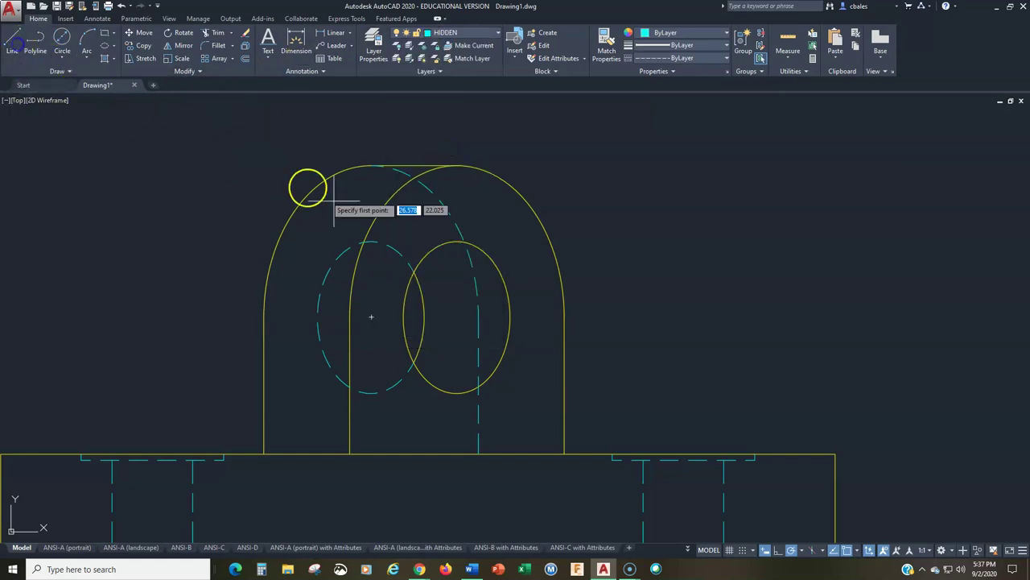
click(457, 240)
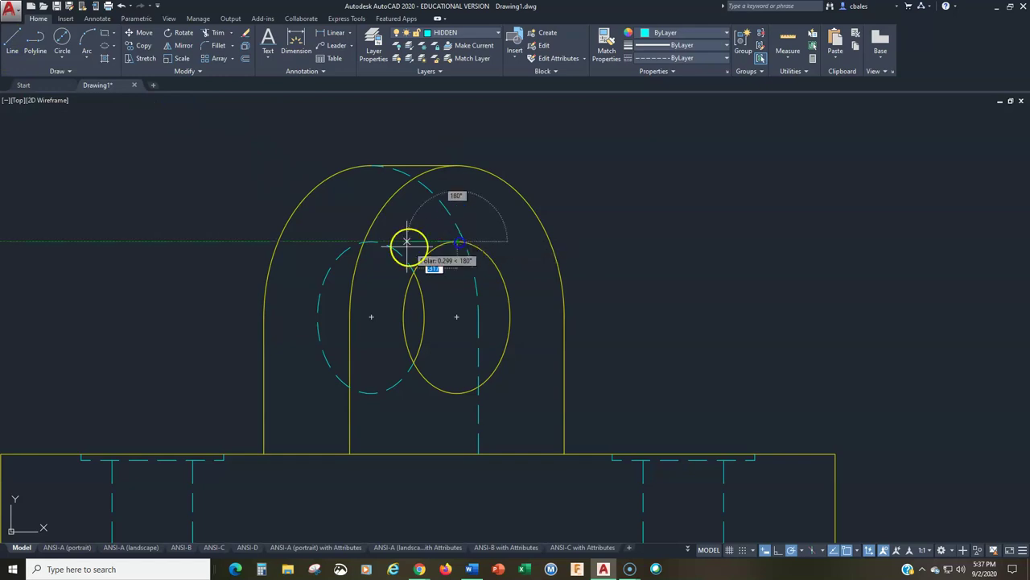
click(412, 317)
click(428, 352)
click(449, 393)
click(405, 400)
click(368, 392)
key(Return)
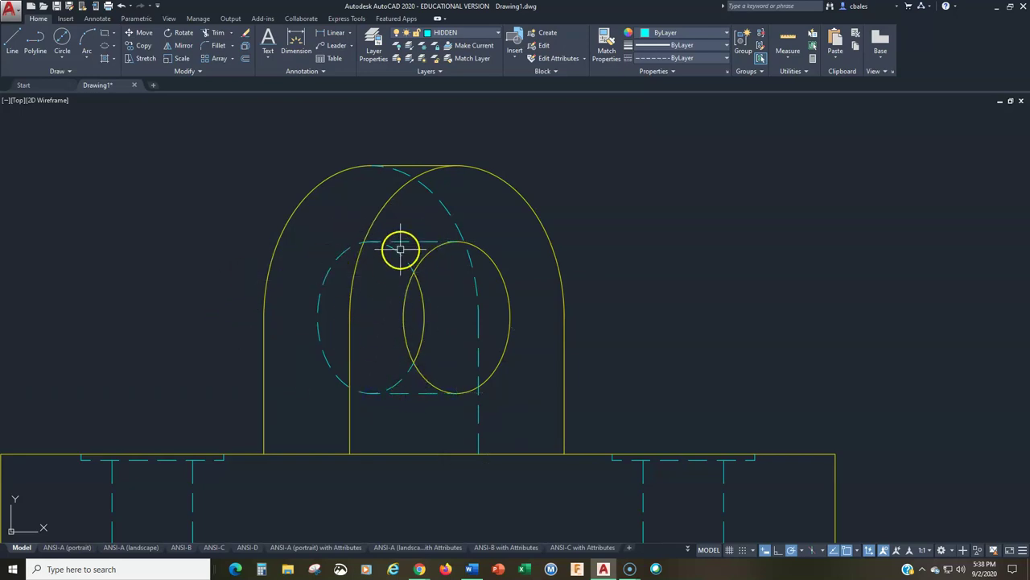
Draw vertical lines from both side quadrants of the small top-view hole down to the top hidden line of the front view's through hole.
middle_drag(410, 269, 405, 327)
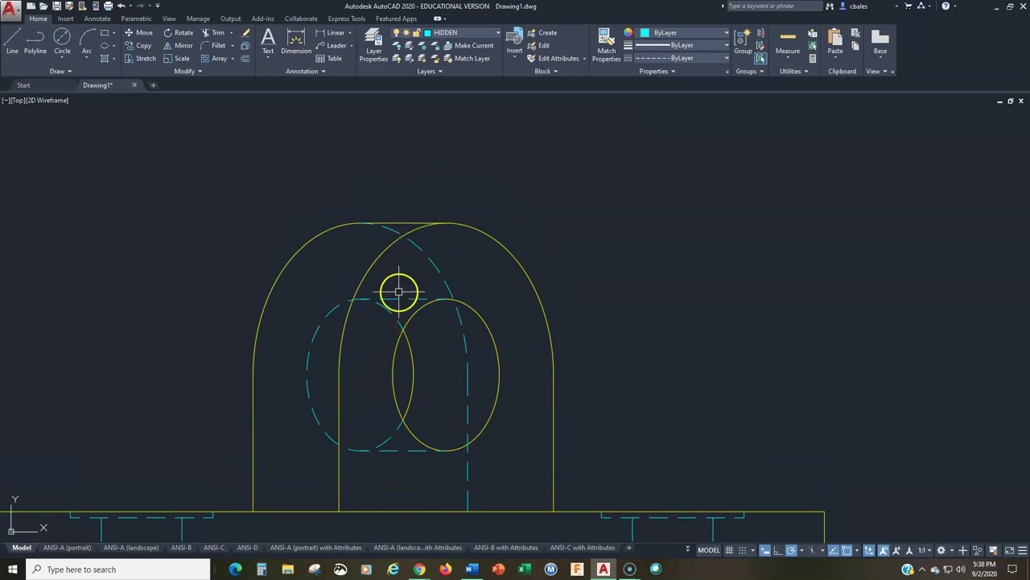
scroll(409, 220, down, 5)
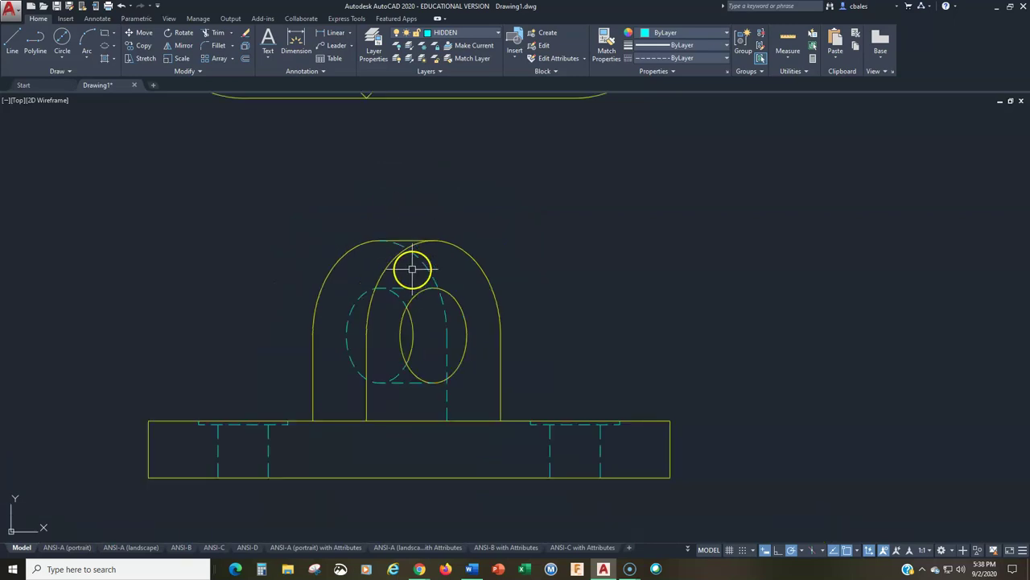
scroll(395, 329, up, 3)
middle_drag(391, 327, 379, 368)
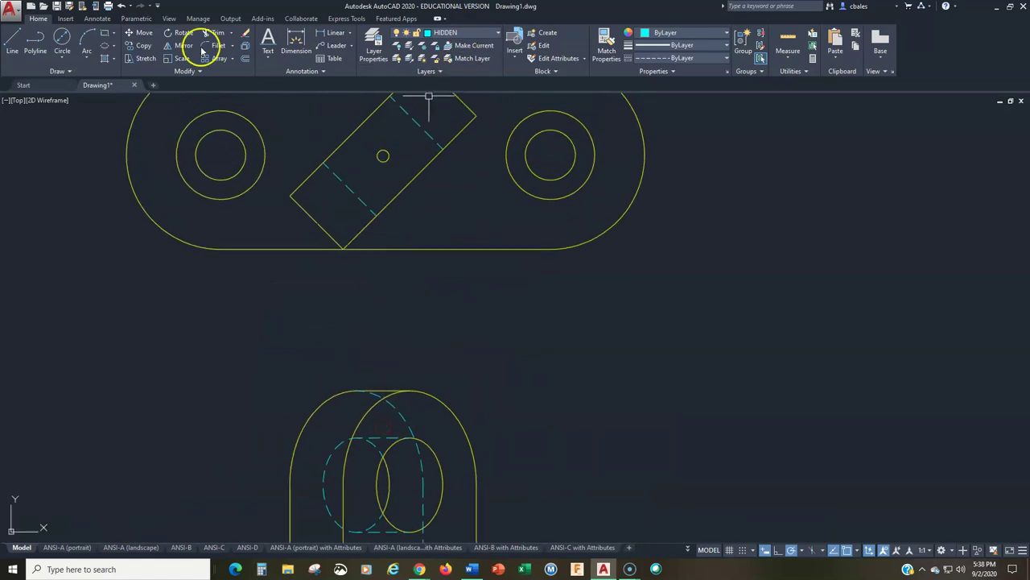
click(13, 40)
click(382, 155)
click(378, 439)
key(Return)
key(Return)
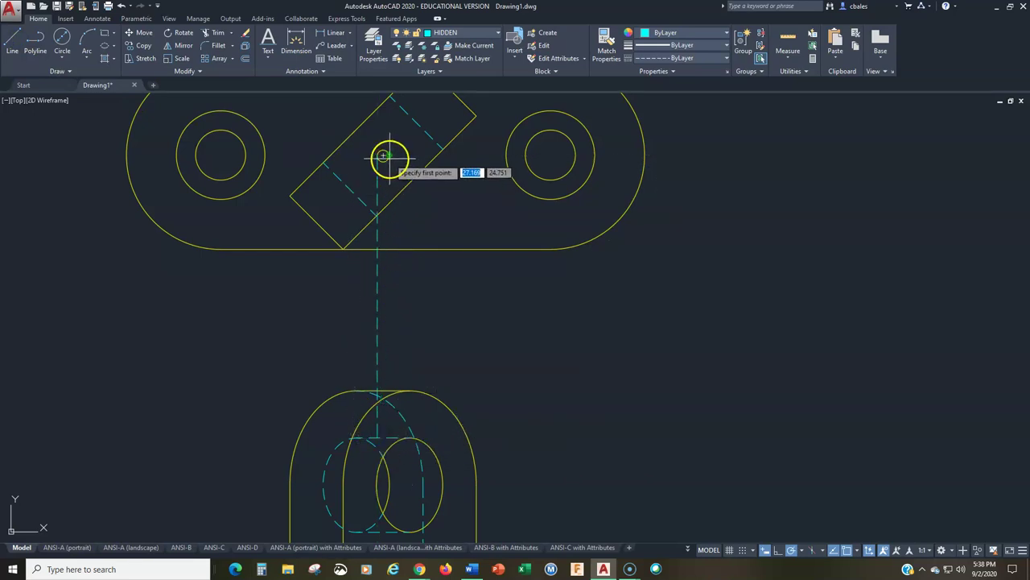
click(383, 155)
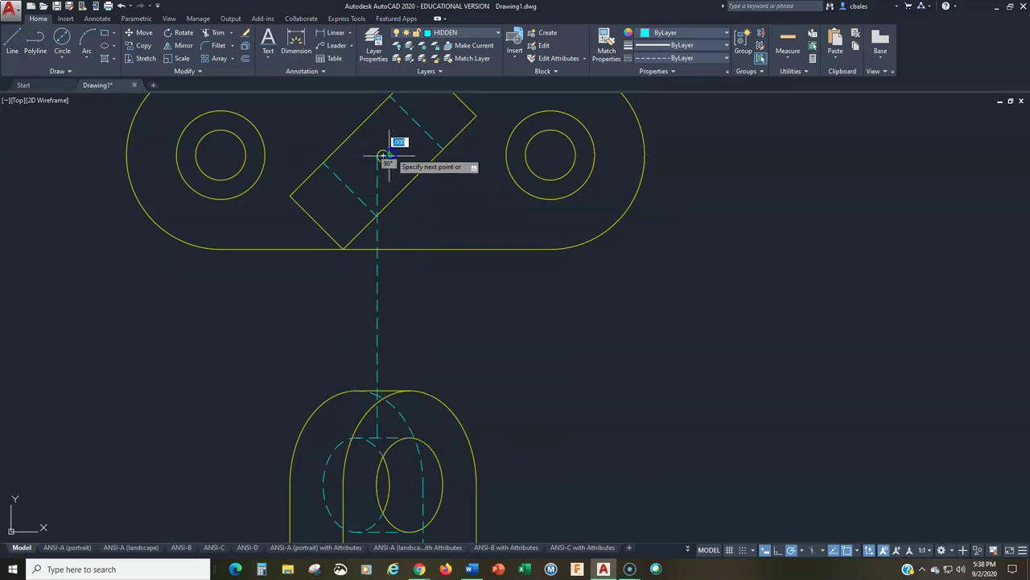
click(388, 436)
key(Return)
Trim the two projection lines above the upright's top edge in the front view, and zoom to the drawing extents.
text(TR)
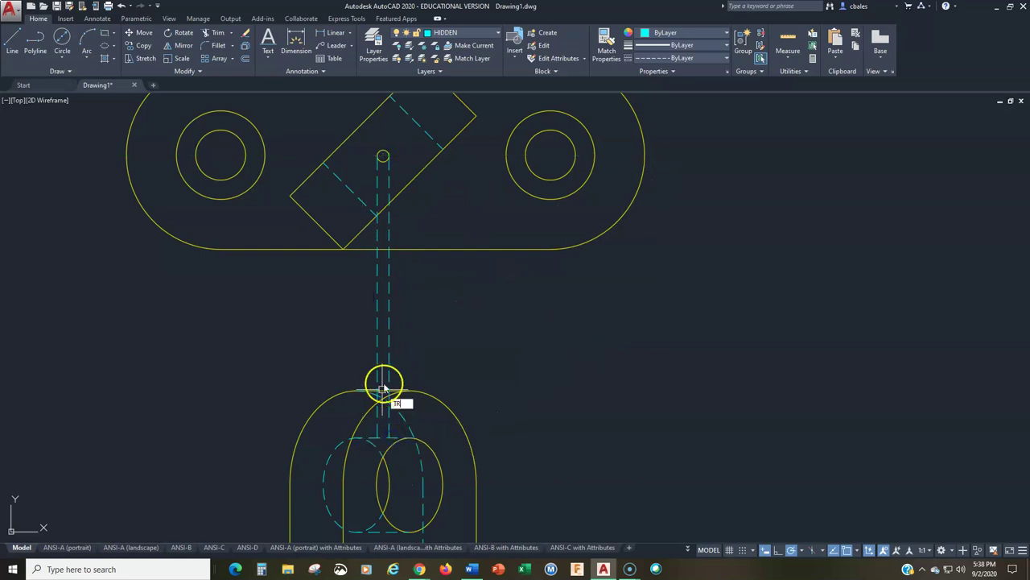
scroll(383, 389, up, 5)
key(Return)
click(290, 389)
key(Return)
click(314, 322)
click(234, 306)
key(Return)
text(z)
key(Return)
text(e)
key(Return)
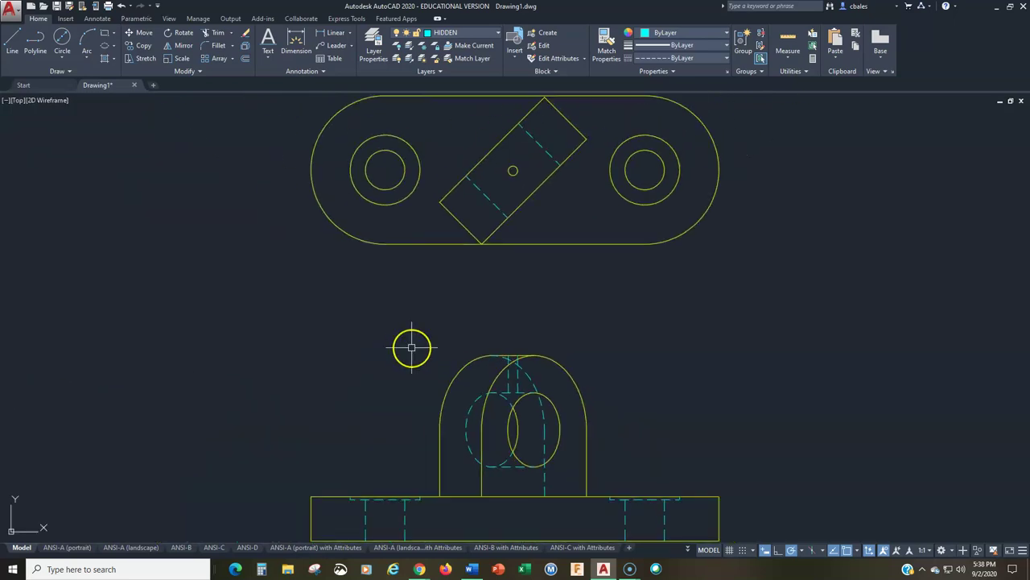
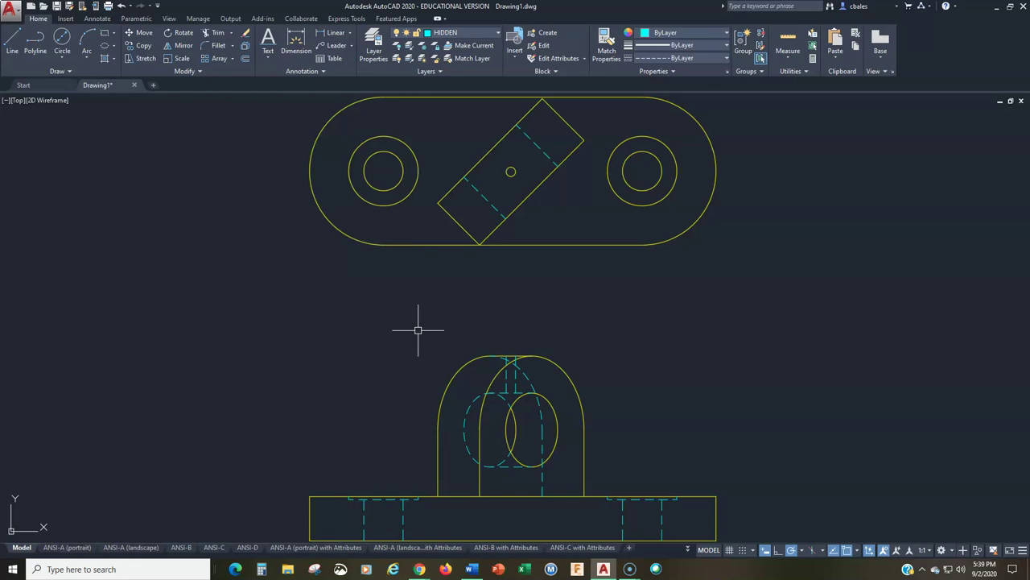
Examine the small hole's hidden lines at the top of the upright and compare the front view with the top view.
click(453, 349)
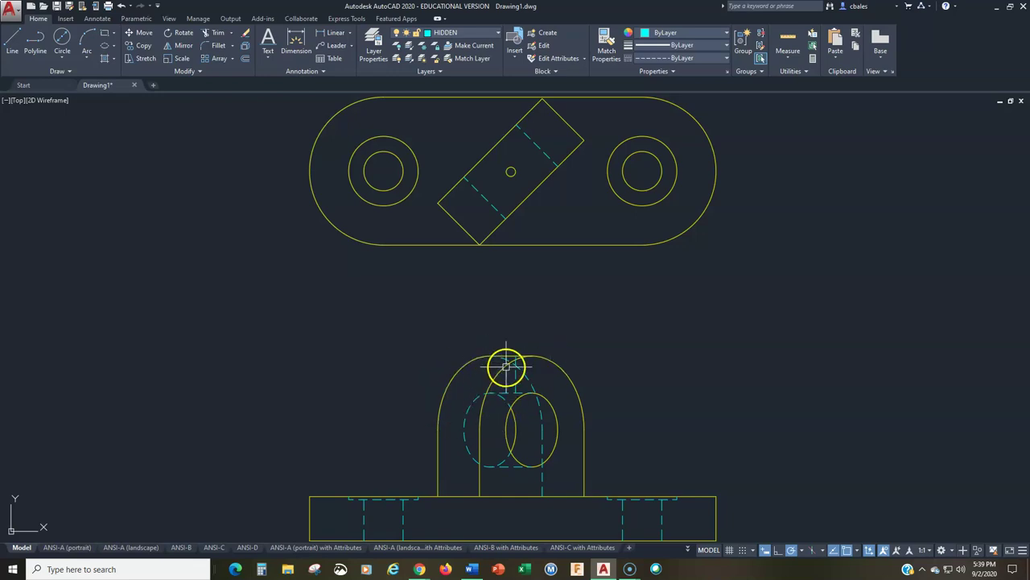
scroll(504, 368, up, 5)
scroll(402, 364, down, 4)
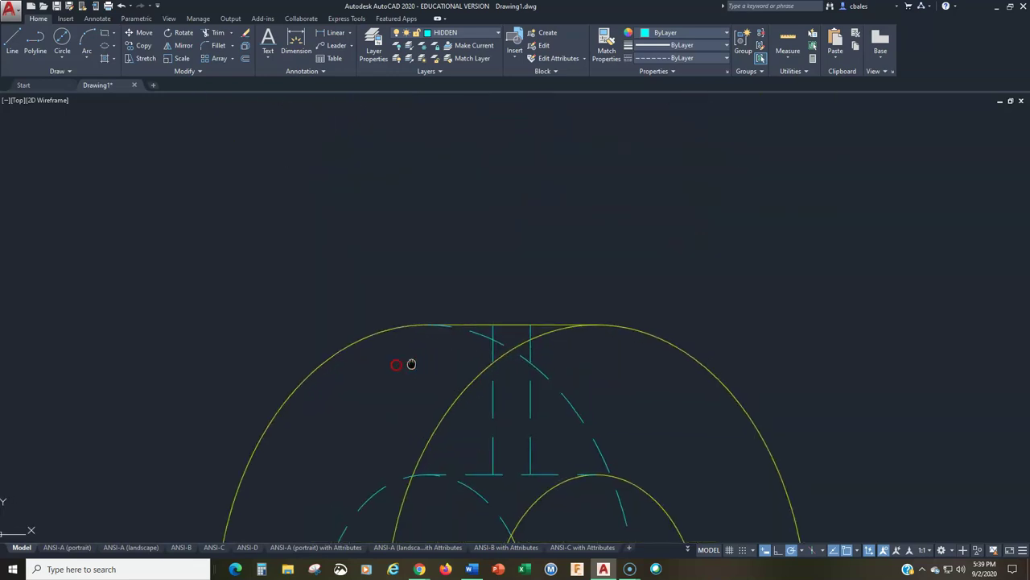
middle_drag(322, 367, 375, 456)
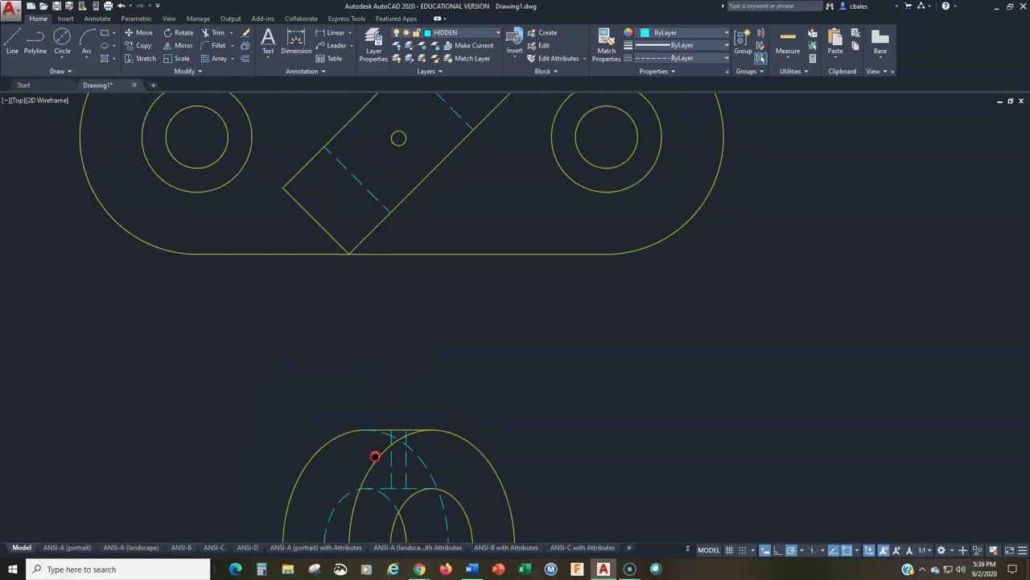
scroll(414, 467, up, 4)
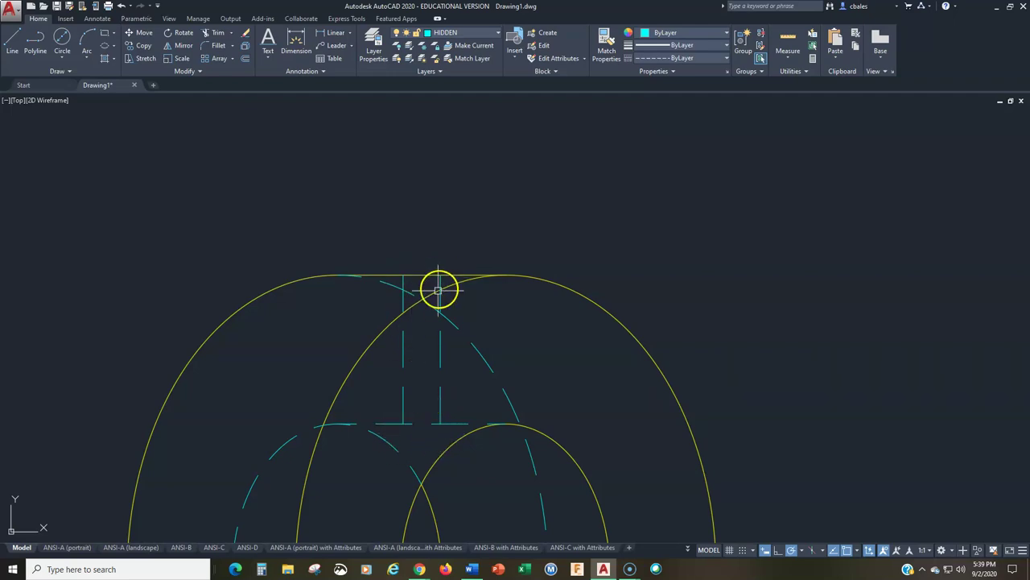
mouse_move(425, 275)
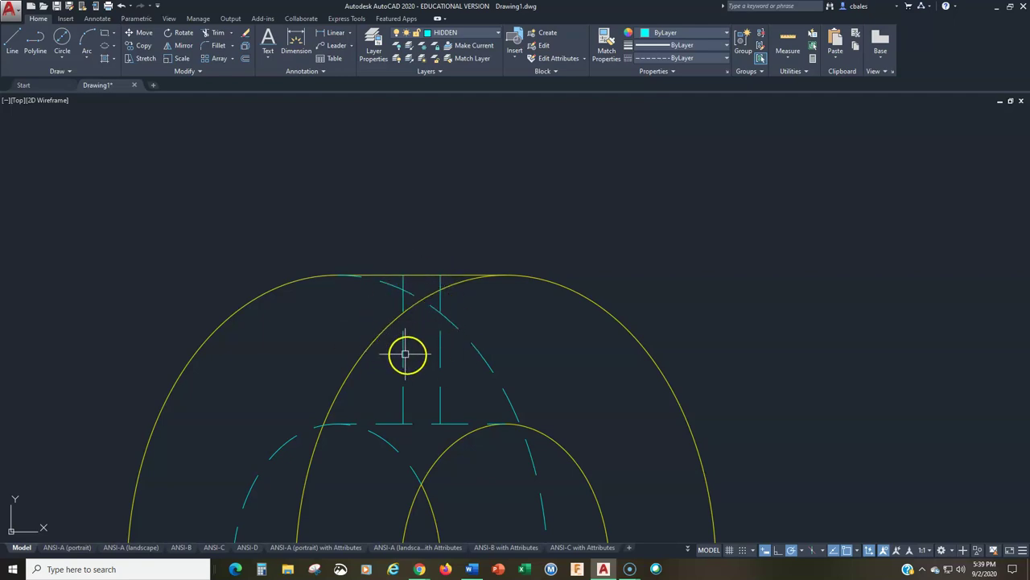
mouse_move(403, 352)
scroll(404, 352, down, 2)
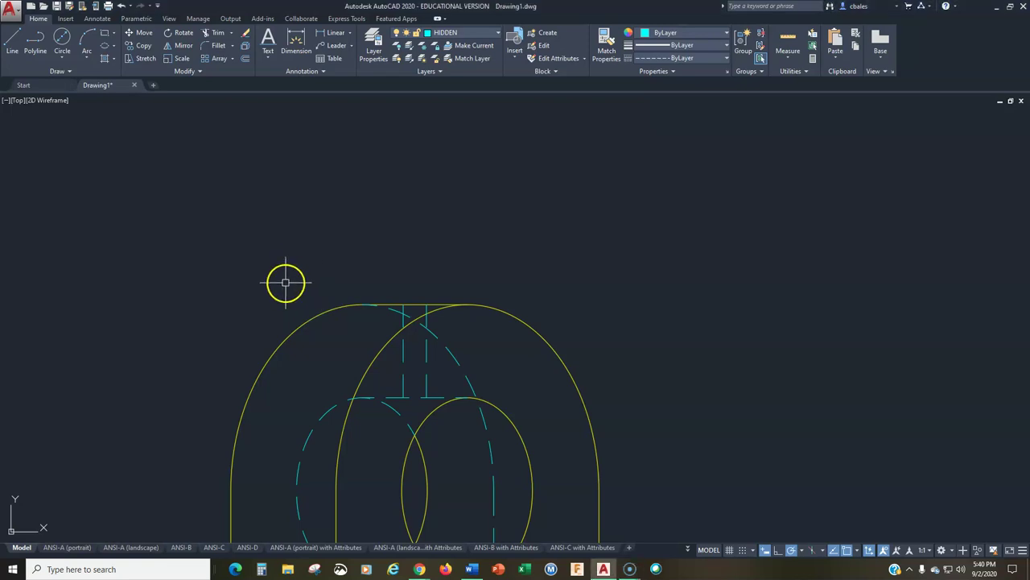
scroll(322, 290, down, 3)
scroll(348, 294, down, 1)
mouse_move(386, 375)
middle_down()
mouse_move(313, 347)
mouse_move(299, 371)
mouse_move(323, 356)
middle_up()
scroll(299, 371, down, 2)
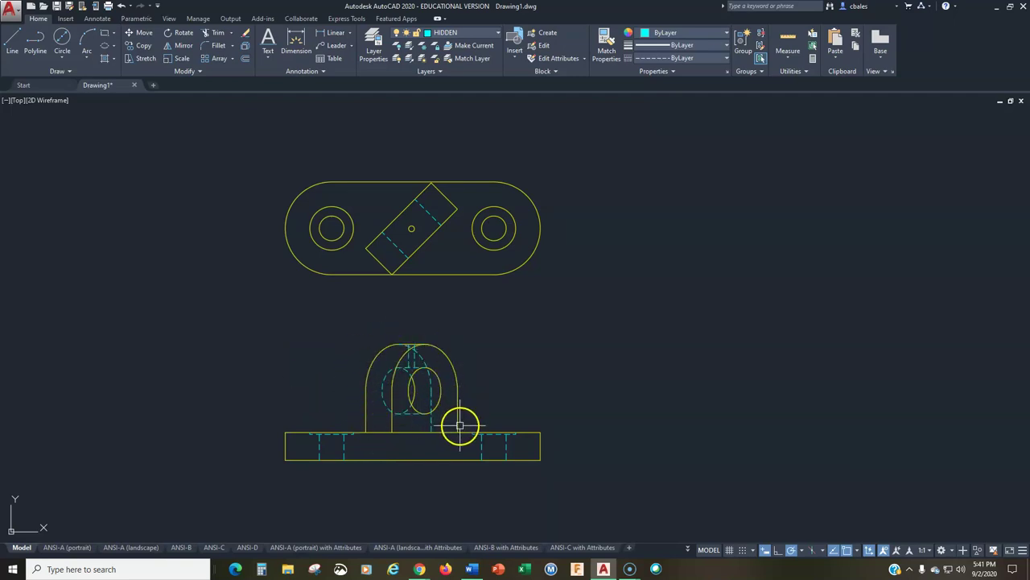
mouse_move(460, 425)
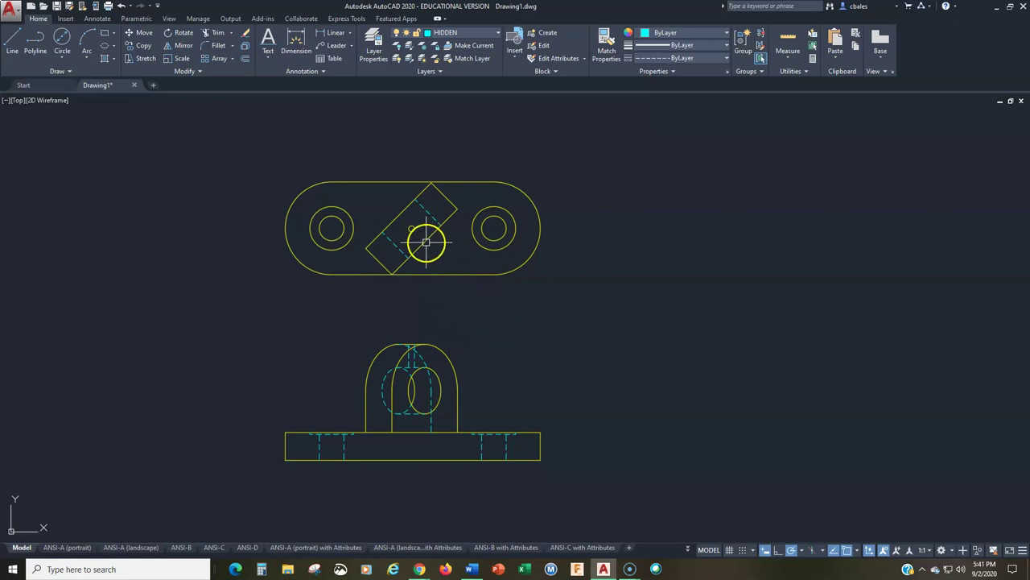
Sketch a viewing-direction arrow below the top view, pointing up toward the long lower edge of the angled upright.
click(425, 242)
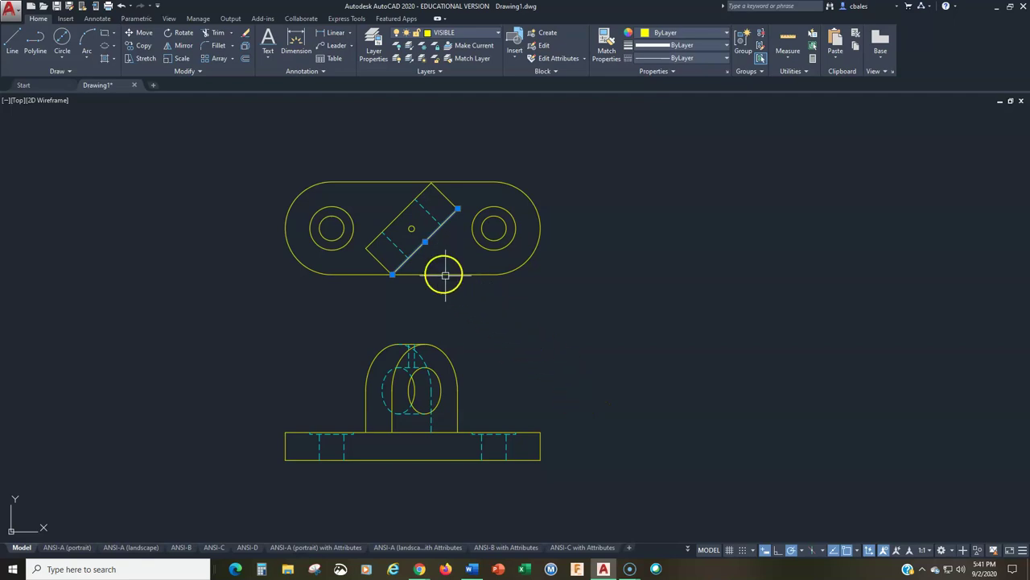
key(Escape)
click(13, 42)
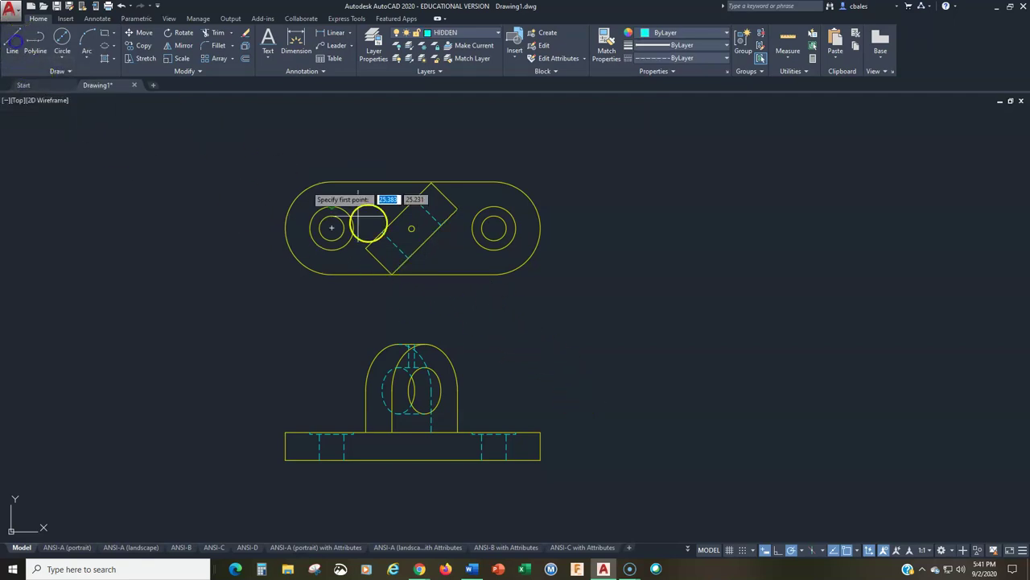
click(564, 362)
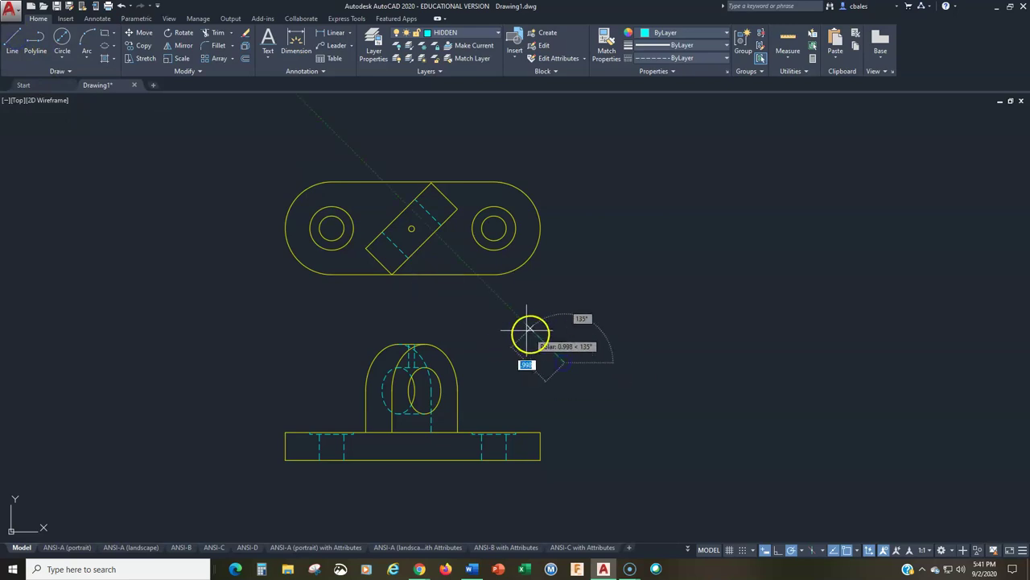
click(503, 308)
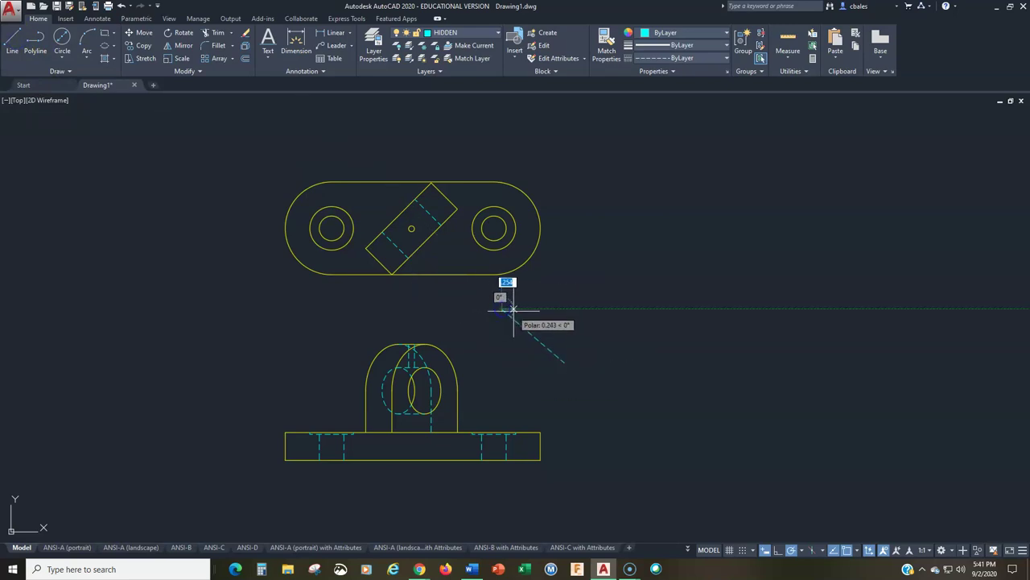
key(Escape)
key(space)
click(503, 308)
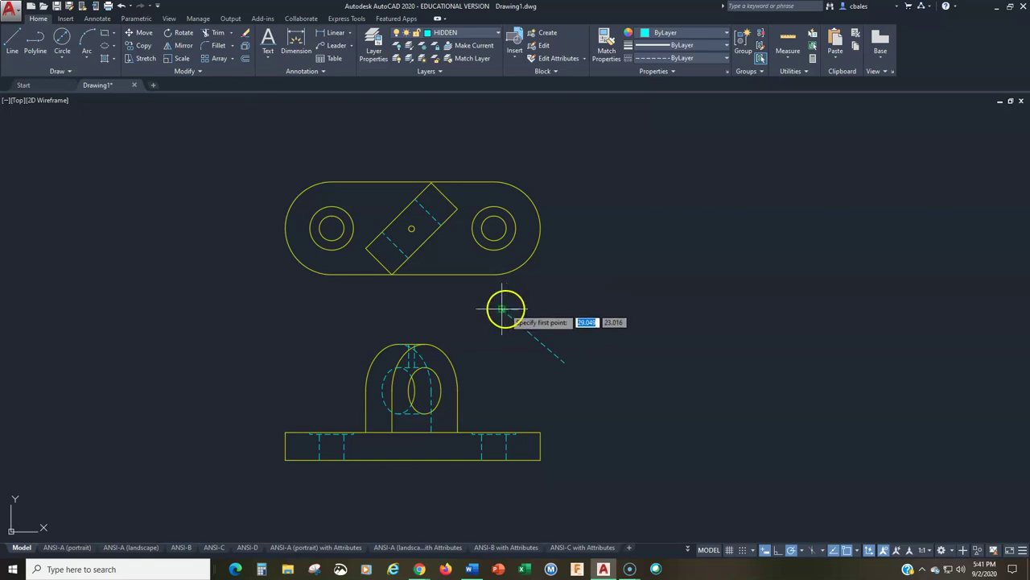
key(Escape)
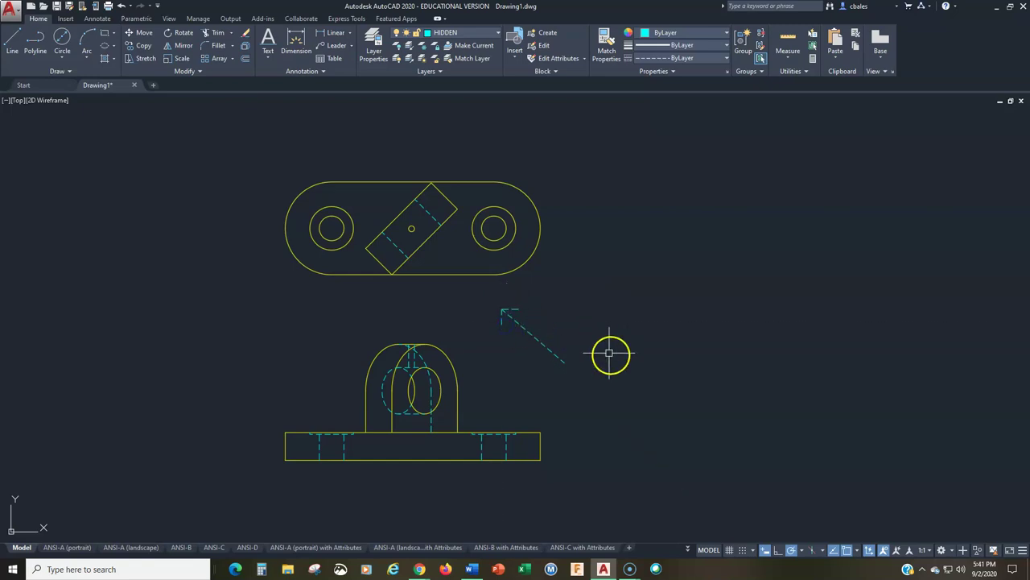
Erase the sketched viewing-direction arrow.
click(415, 242)
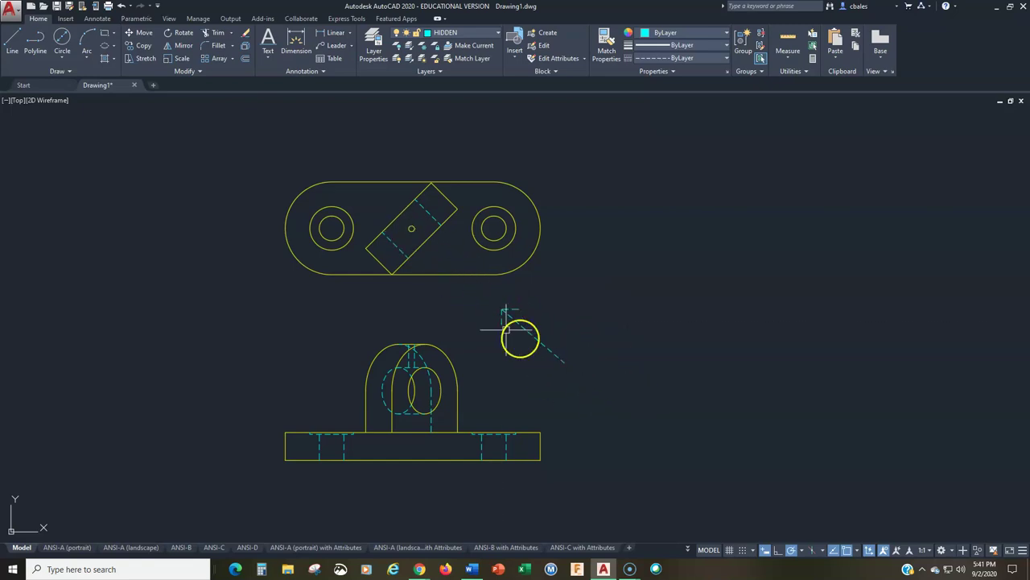
click(421, 246)
key(Escape)
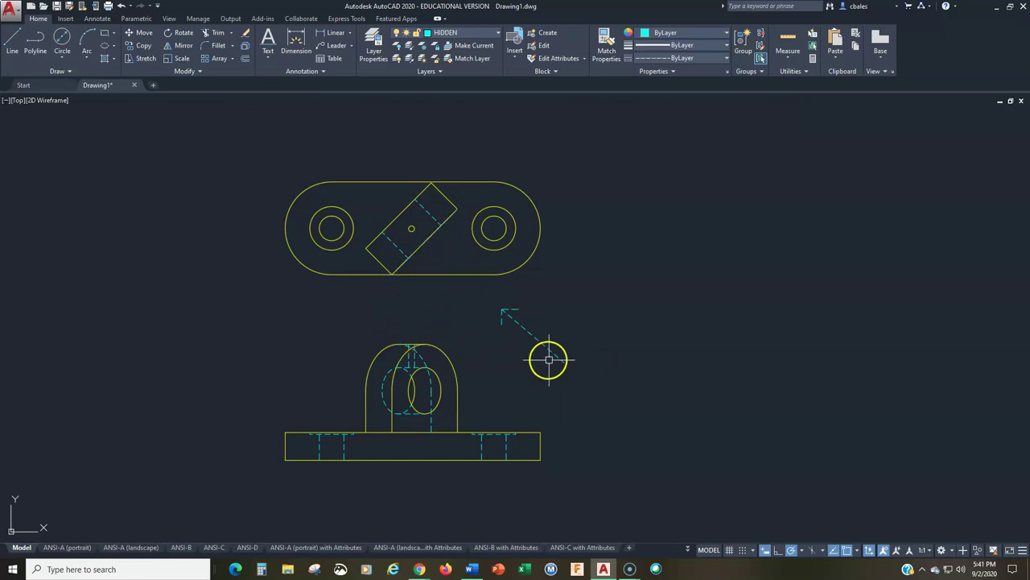
click(555, 309)
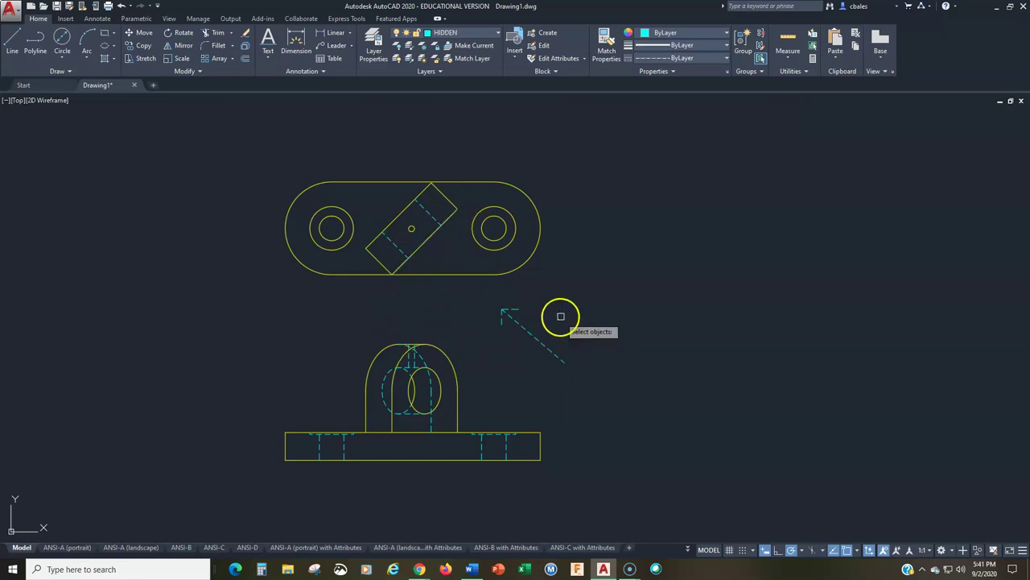
click(493, 367)
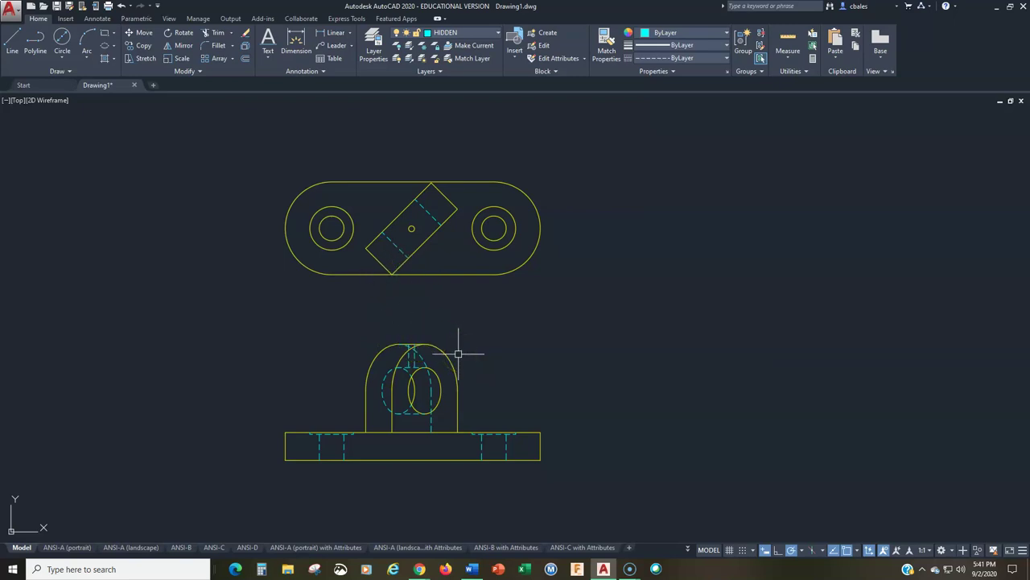
Move the entire front view straight down about 1.29 units to leave more room below the top view.
scroll(435, 370, down, 1)
middle_drag(434, 371, 417, 316)
scroll(417, 316, up, 1)
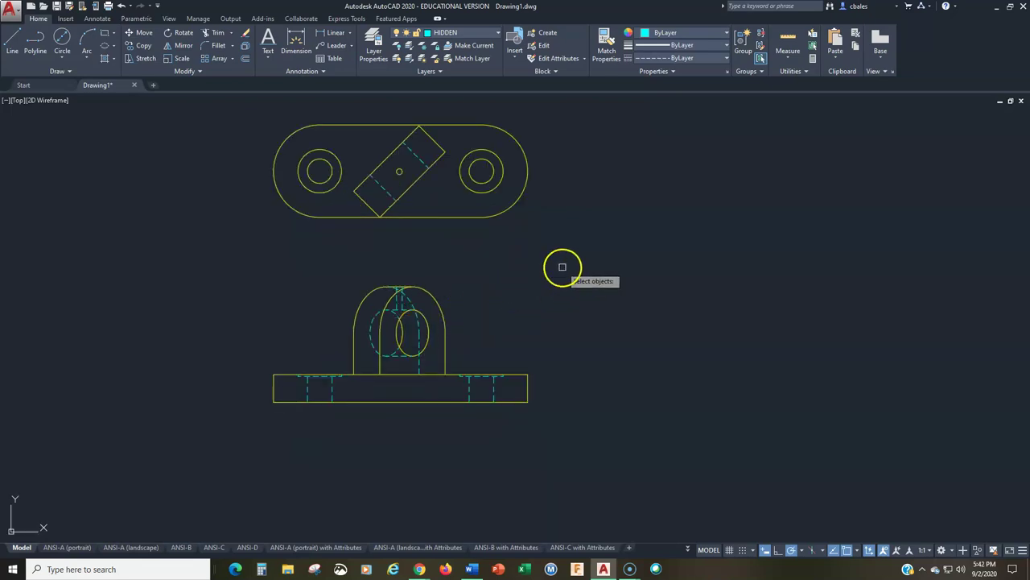
click(588, 257)
click(239, 456)
key(m)
key(Return)
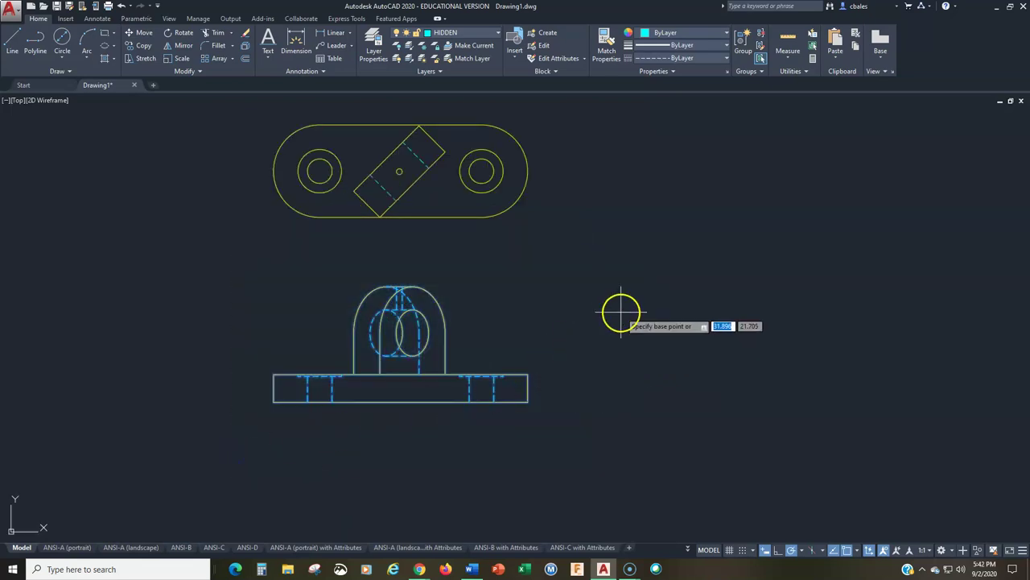
click(621, 311)
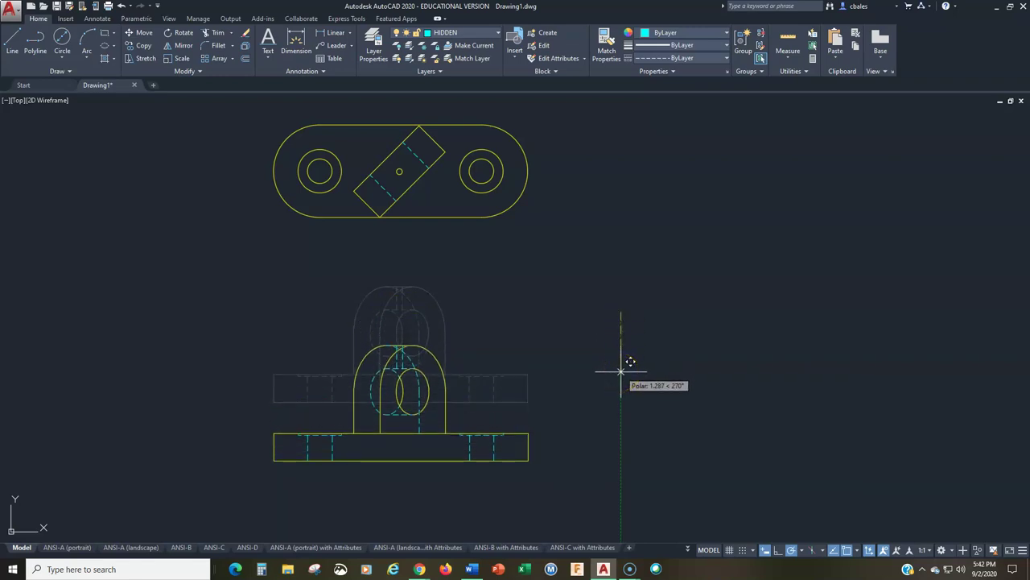
click(620, 371)
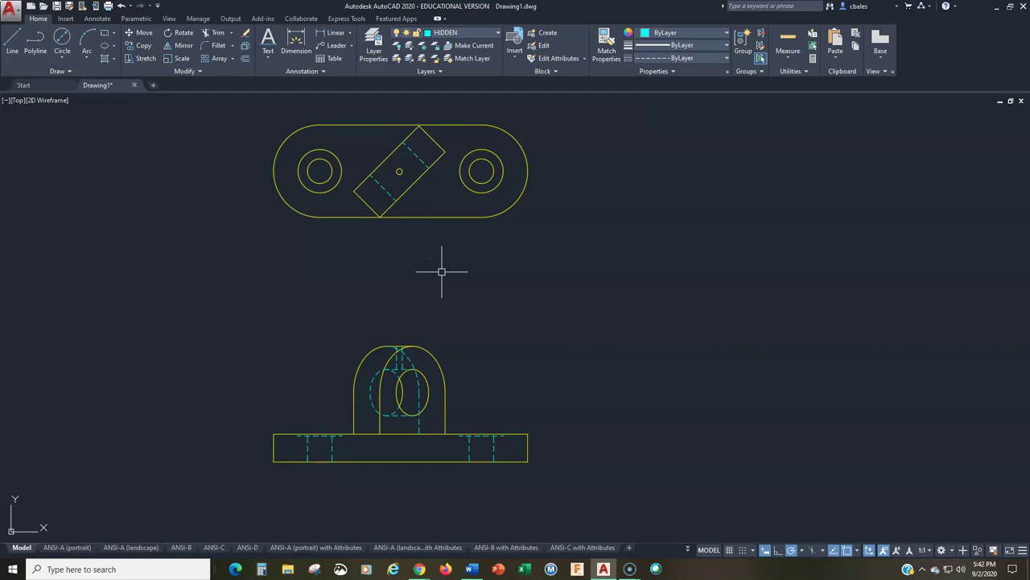
Offset the angled upright's long lower edge in the top view about 4.25 units perpendicularly, toward the open area at 315°.
mouse_move(414, 184)
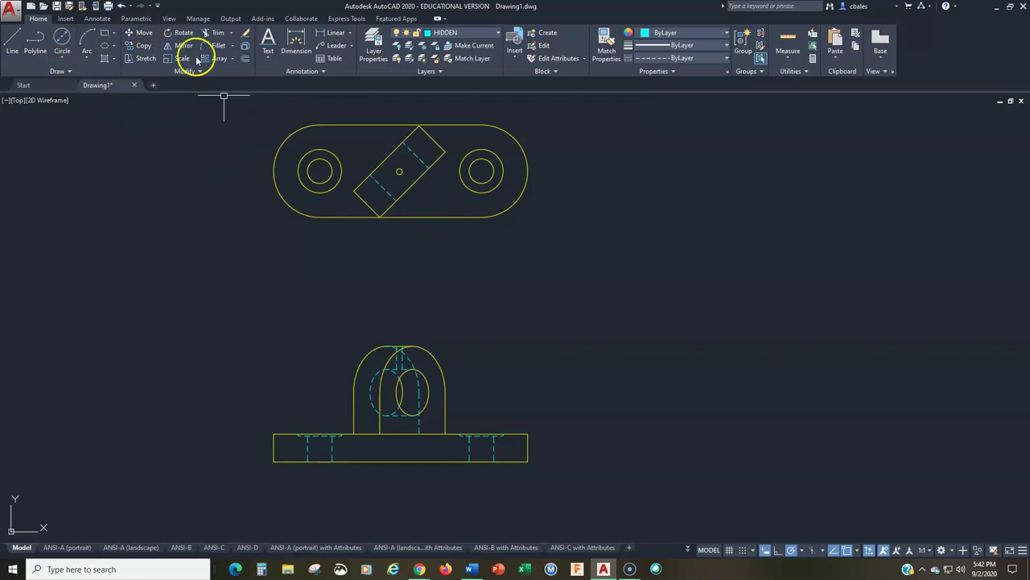
click(244, 59)
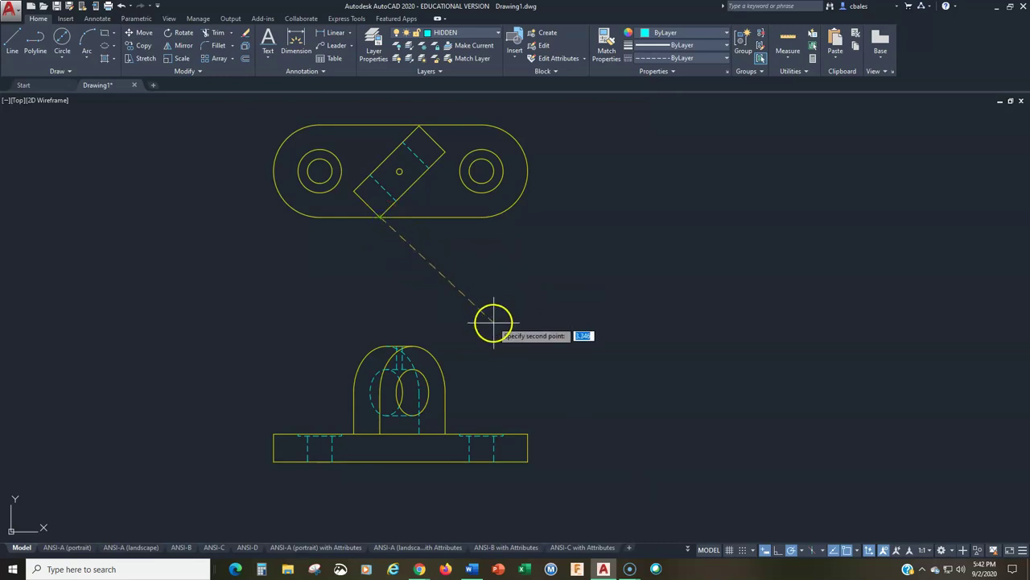
click(512, 360)
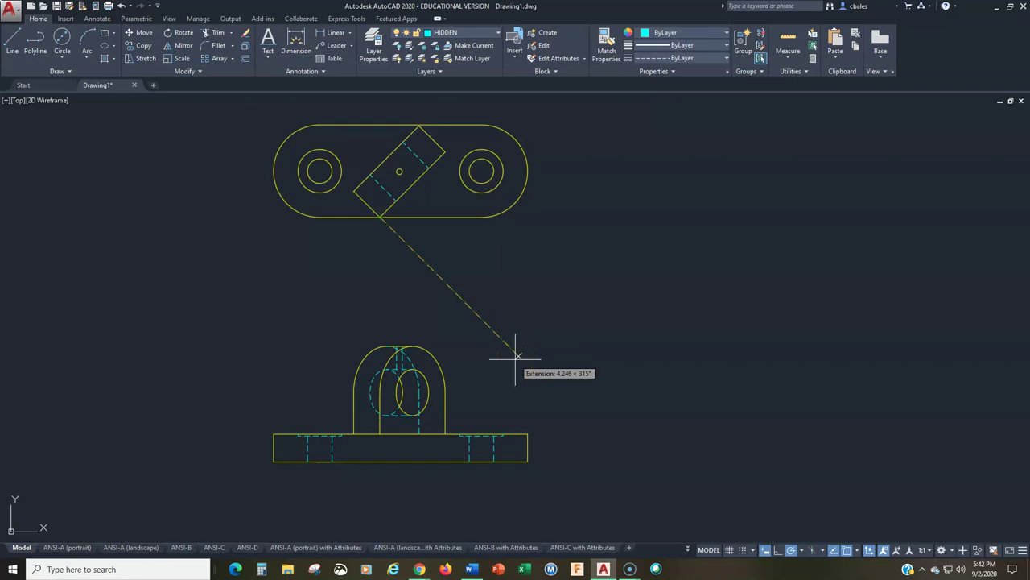
click(516, 356)
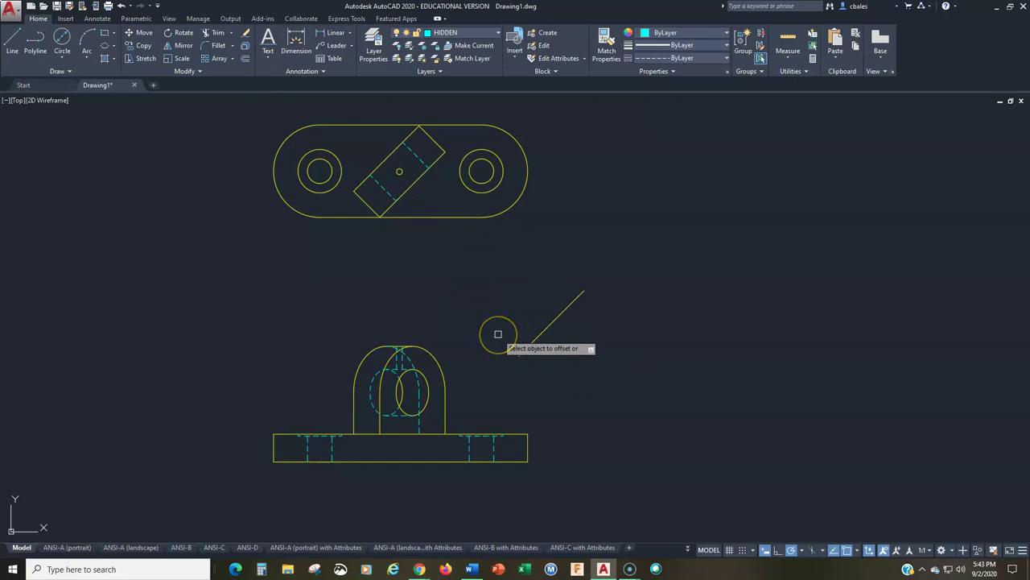
key(Escape)
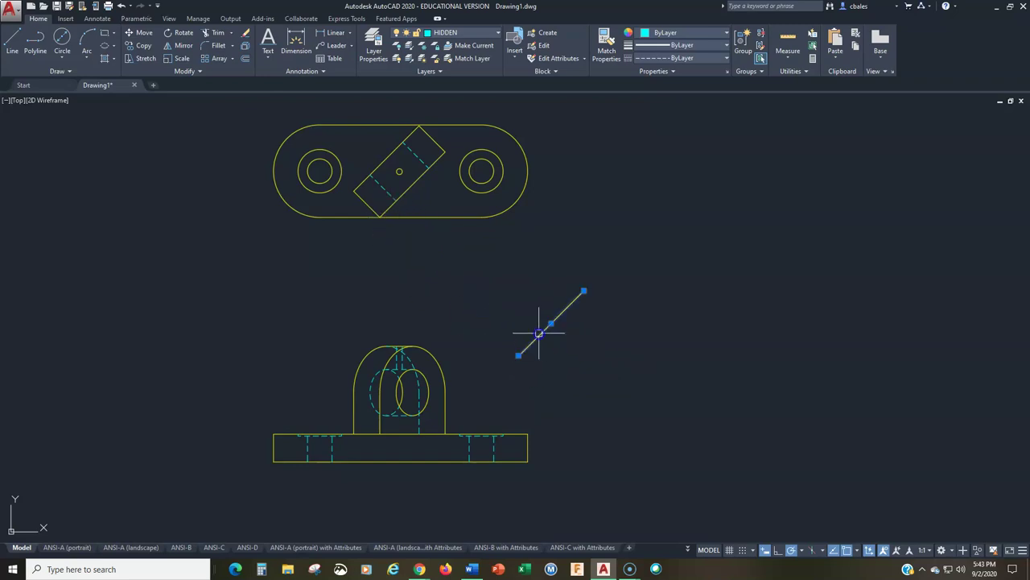
click(567, 430)
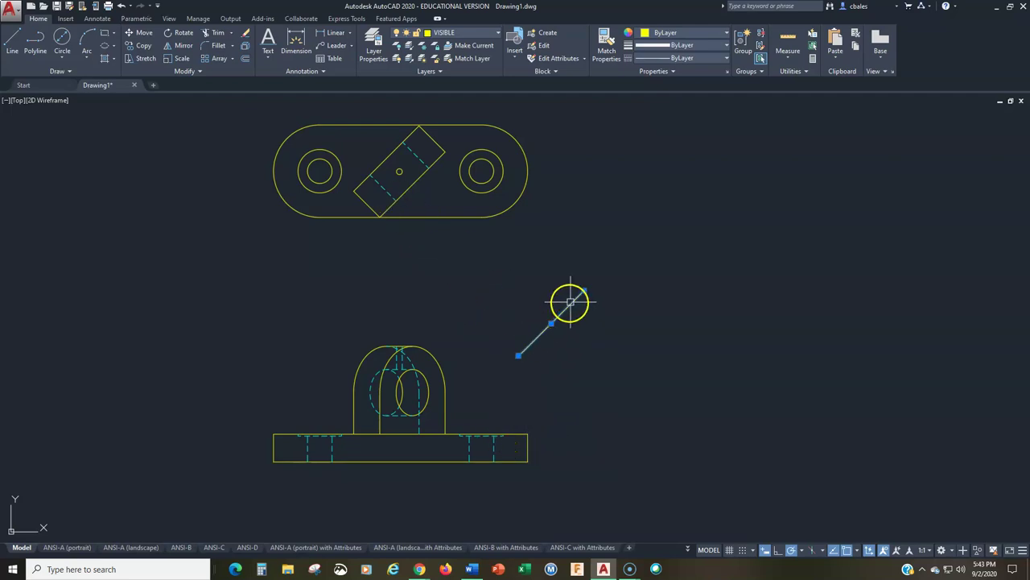
click(438, 434)
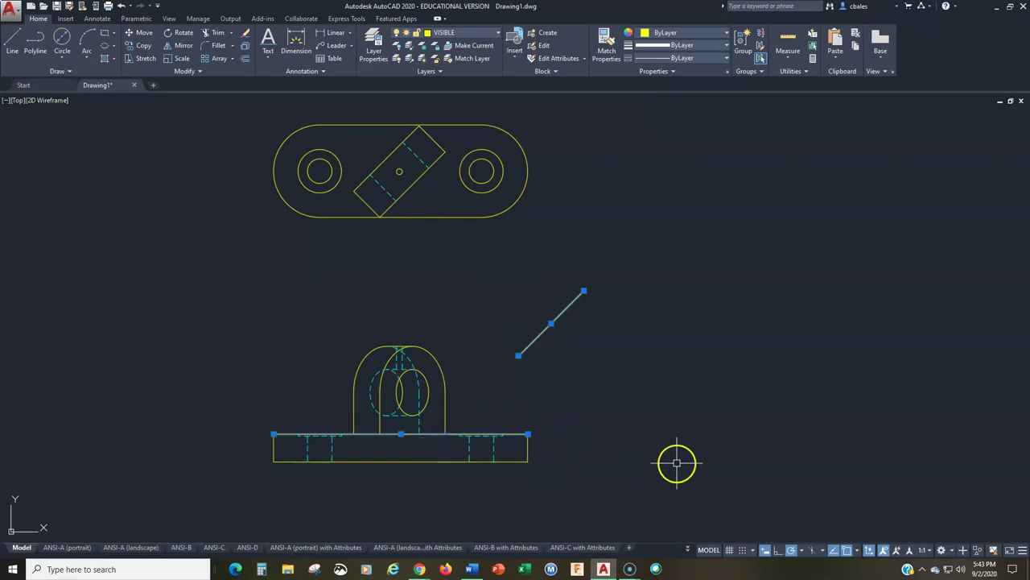
key(Escape)
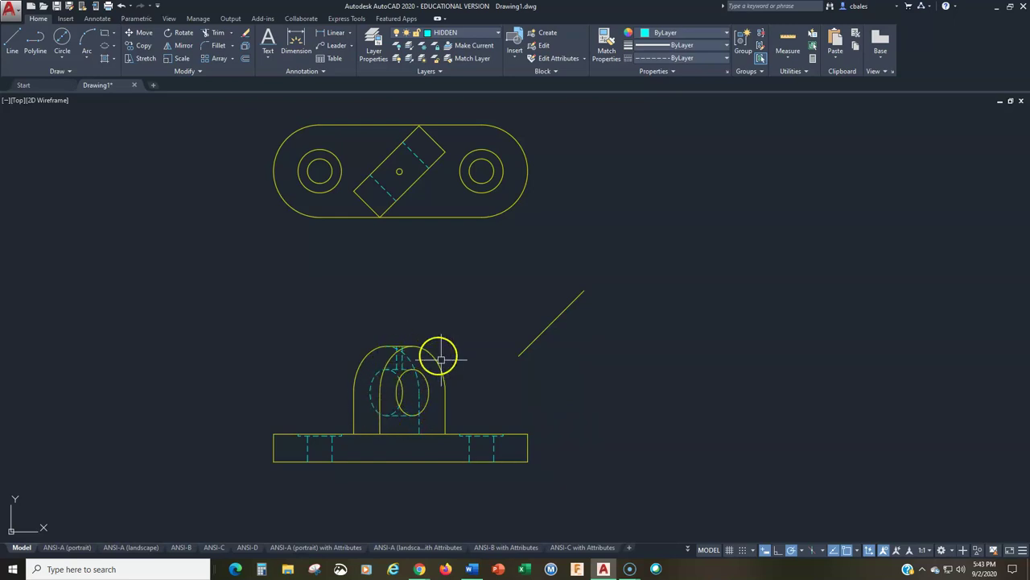
Offset the auxiliary view's 45° base line once toward the top view to mark where the upright's rounded end starts.
click(246, 59)
key(Return)
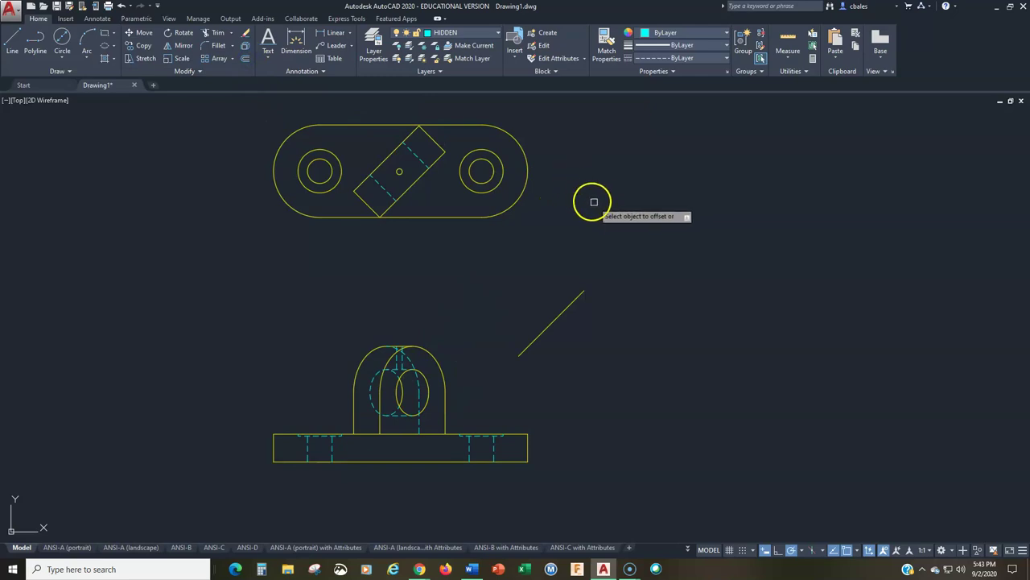
click(564, 313)
click(550, 289)
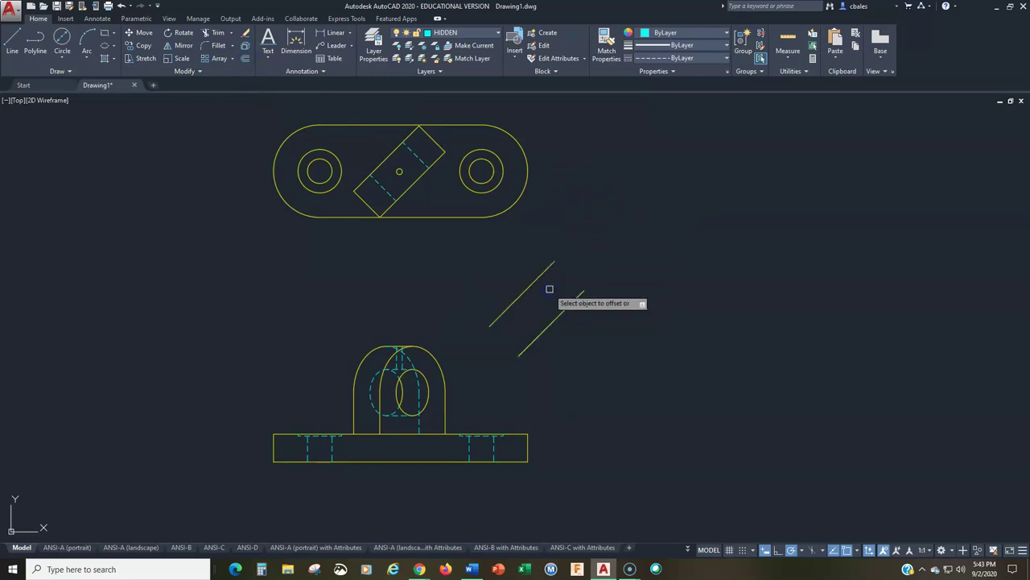
right_click(547, 311)
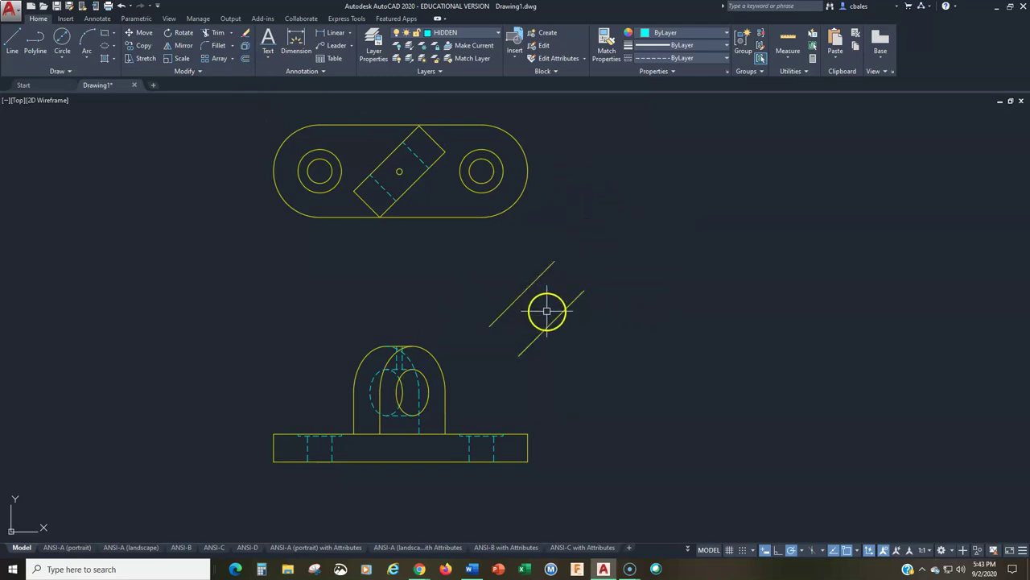
text(l)
key(Return)
click(518, 354)
key(Escape)
Make VISIBLE the current layer and draw a closed line outline through the endpoints of the two parallel 45° lines.
click(451, 32)
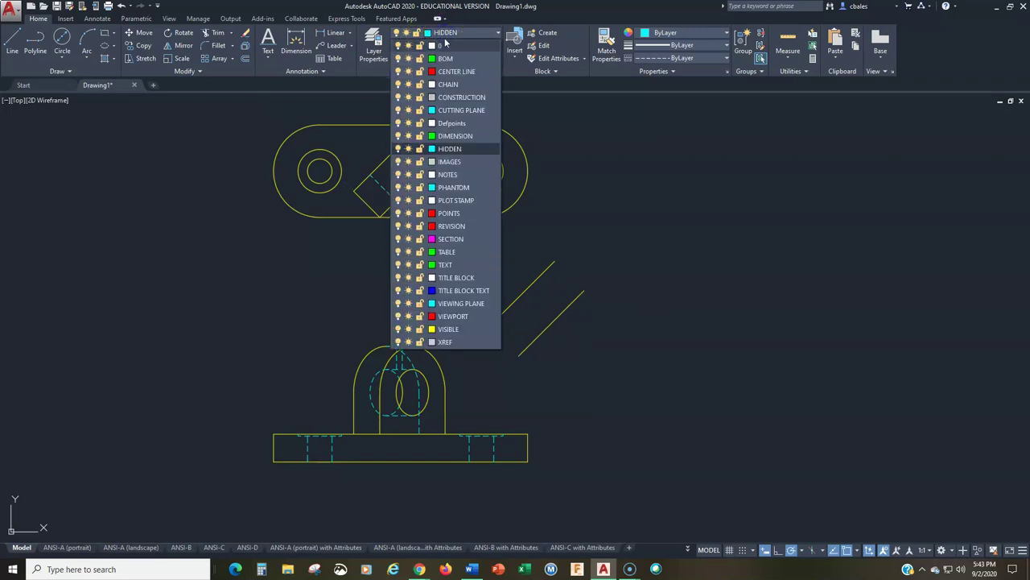
click(448, 330)
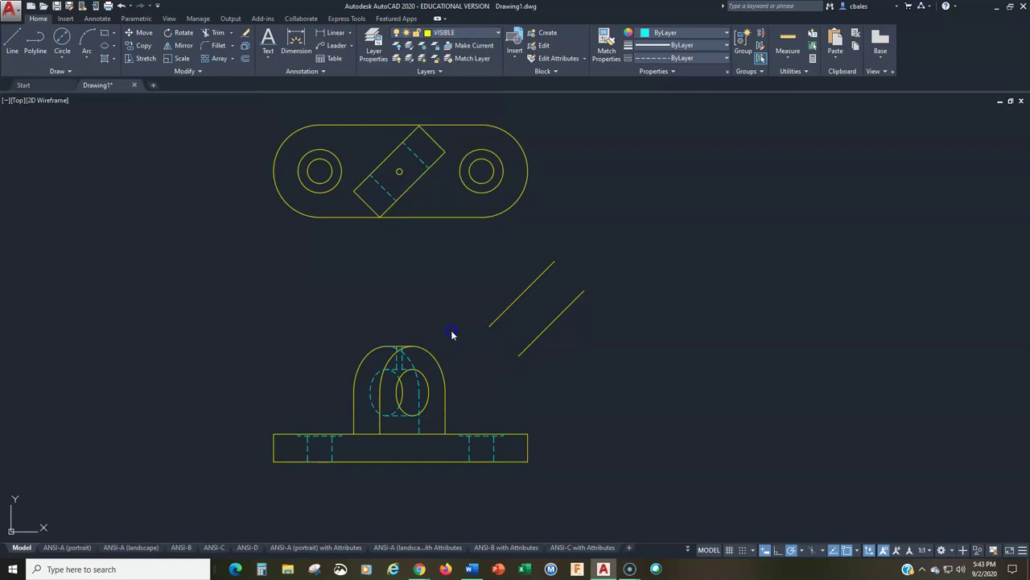
key(Return)
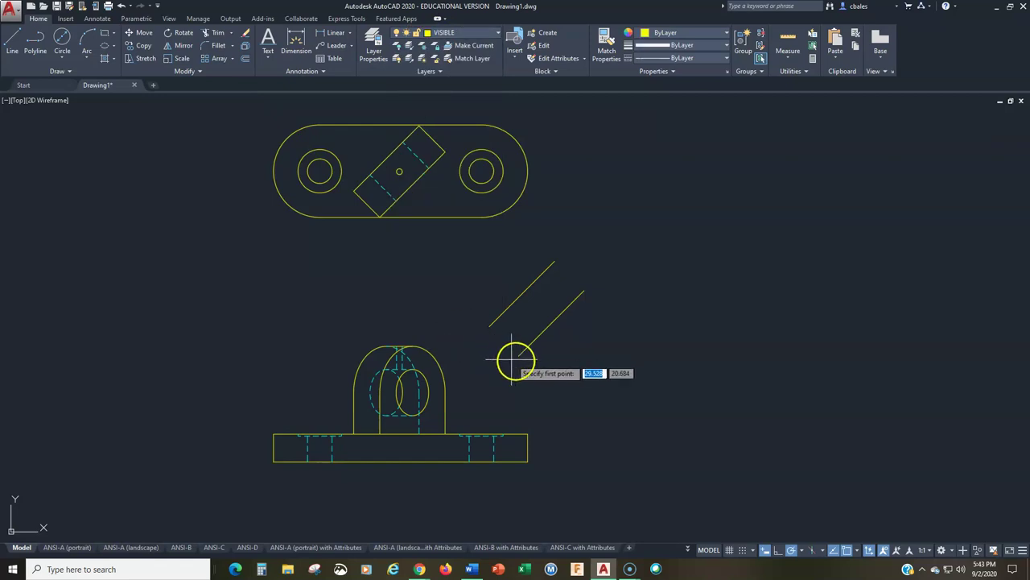
click(520, 351)
click(490, 326)
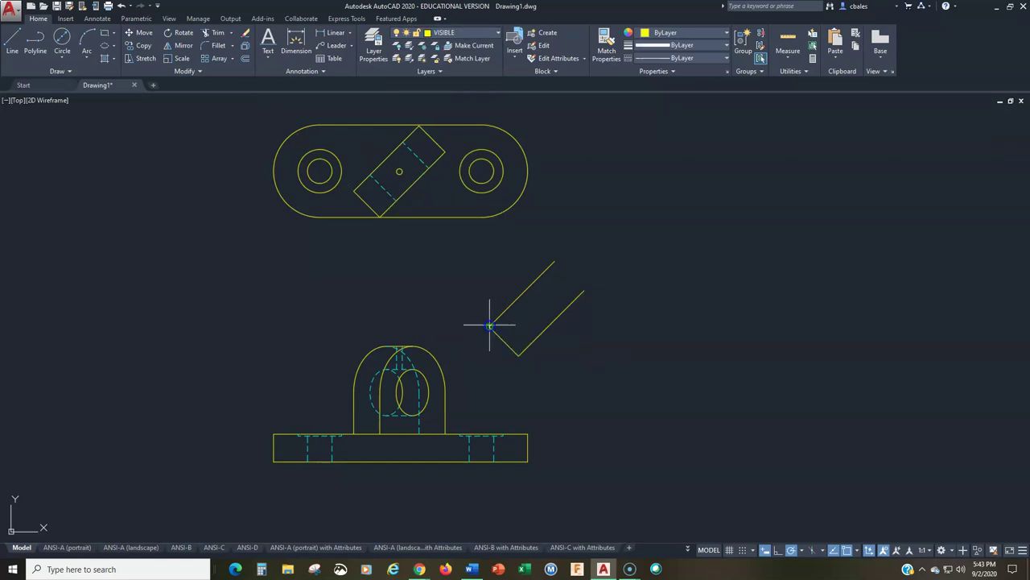
click(554, 260)
click(584, 292)
text(c)
key(Return)
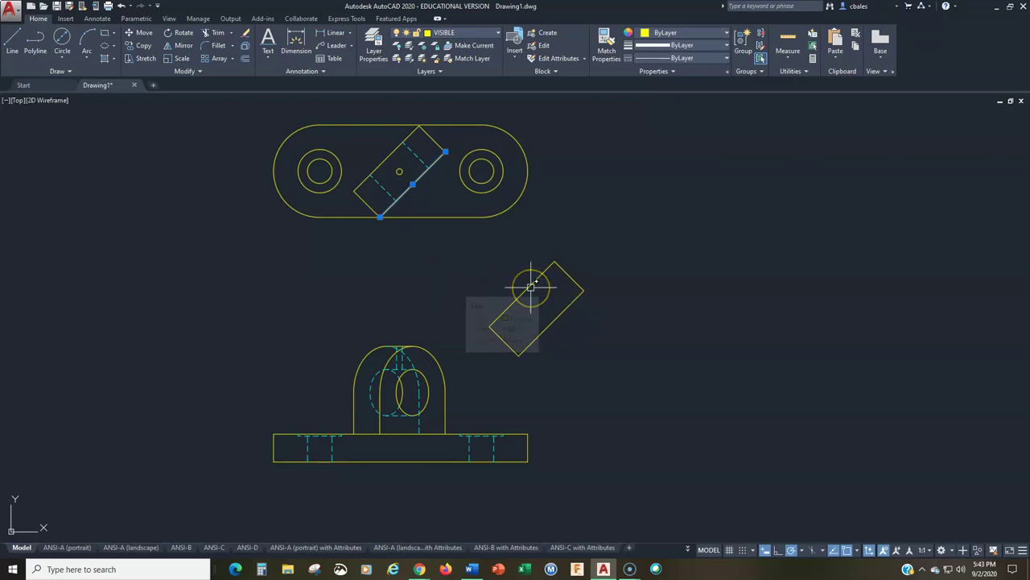
click(65, 47)
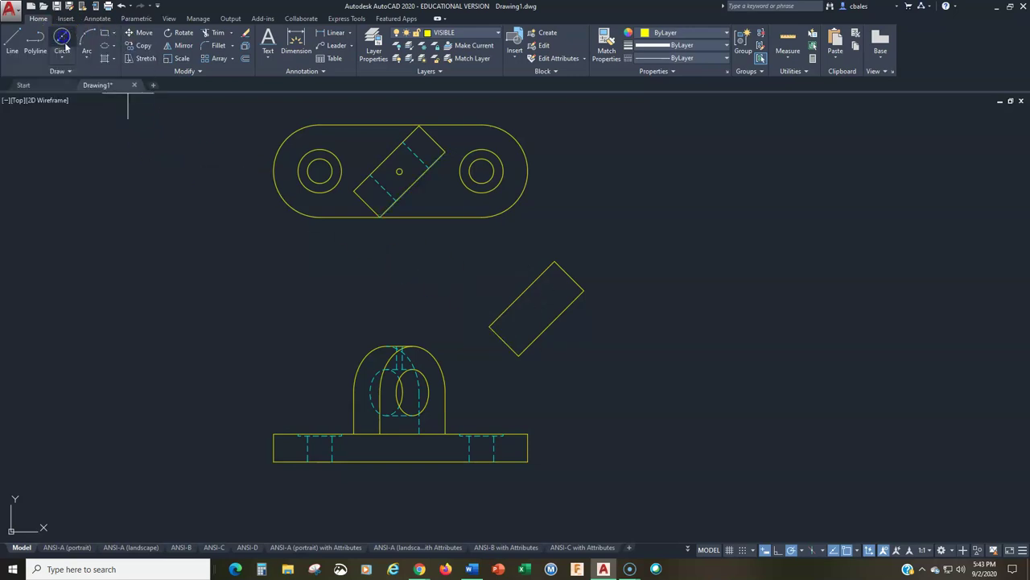
click(490, 326)
key(d)
key(Return)
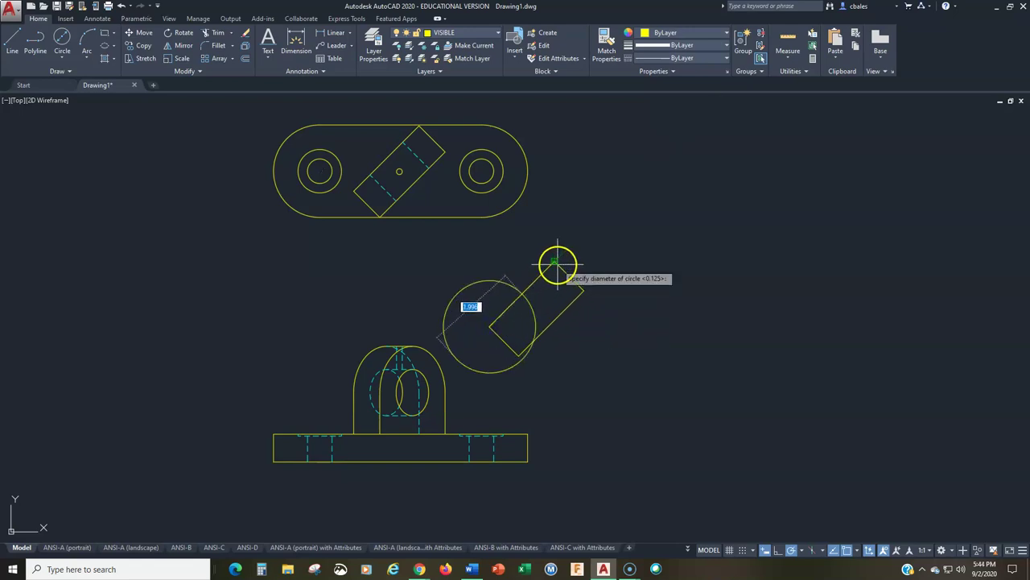
key(Escape)
click(62, 58)
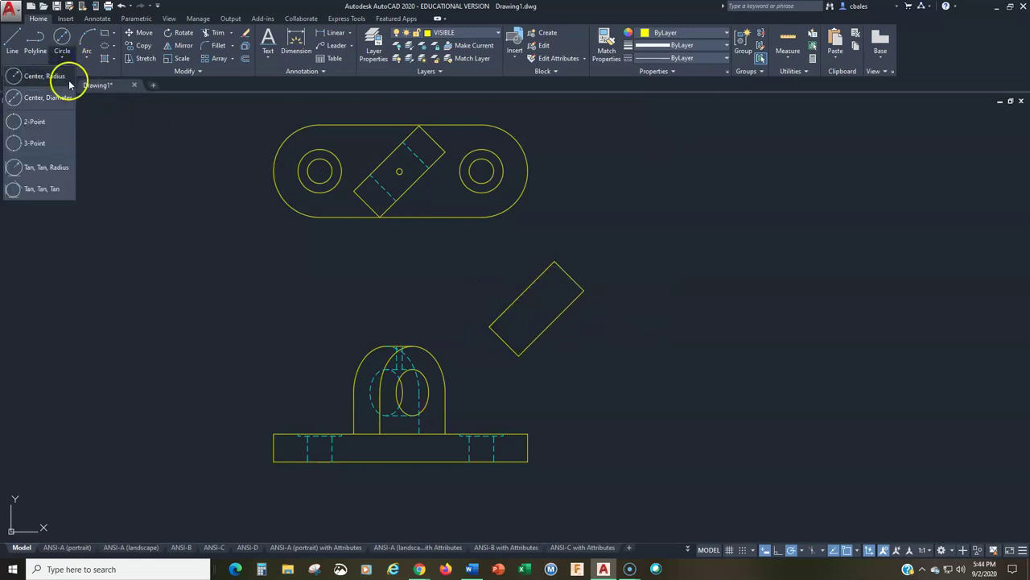
click(42, 75)
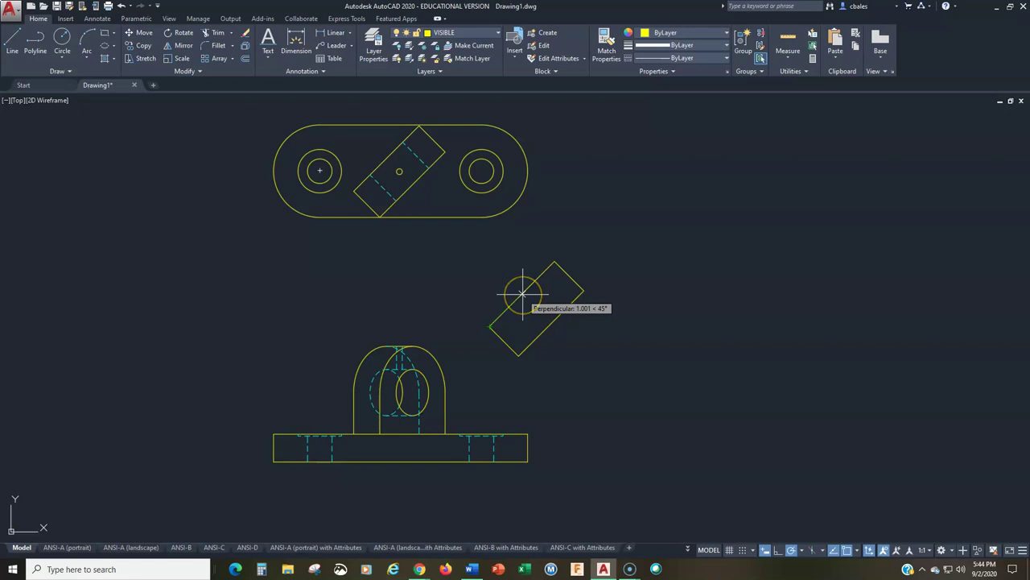
Draw a 2-Point circle across the two ends of the auxiliary rectangle's long edge nearest the top view.
click(61, 58)
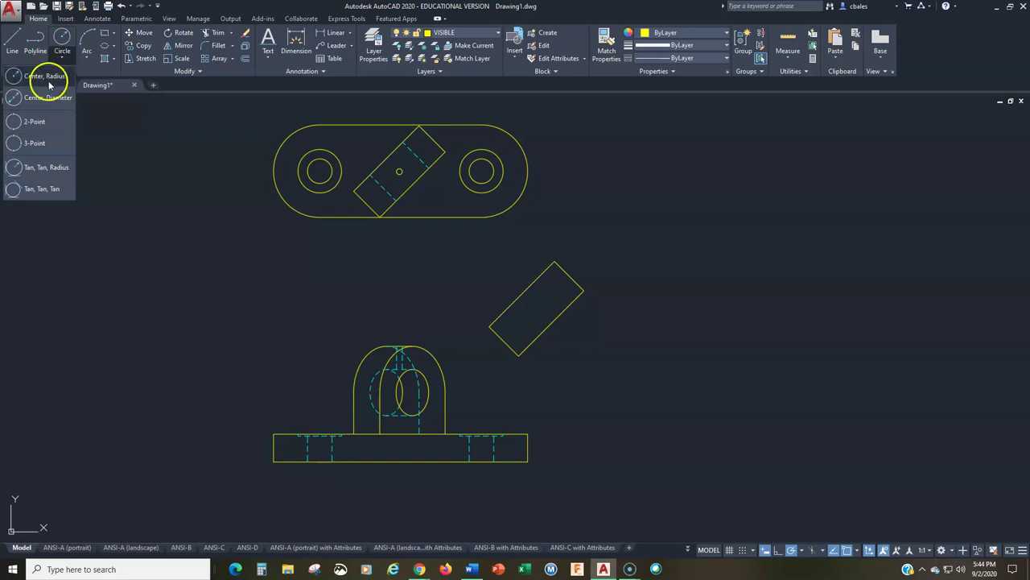
click(35, 123)
click(493, 321)
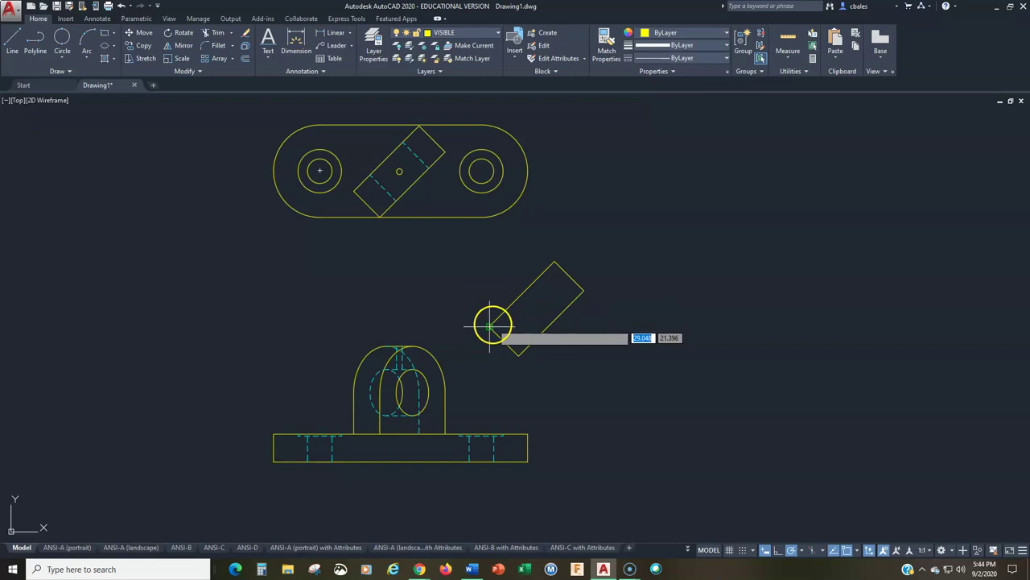
click(556, 262)
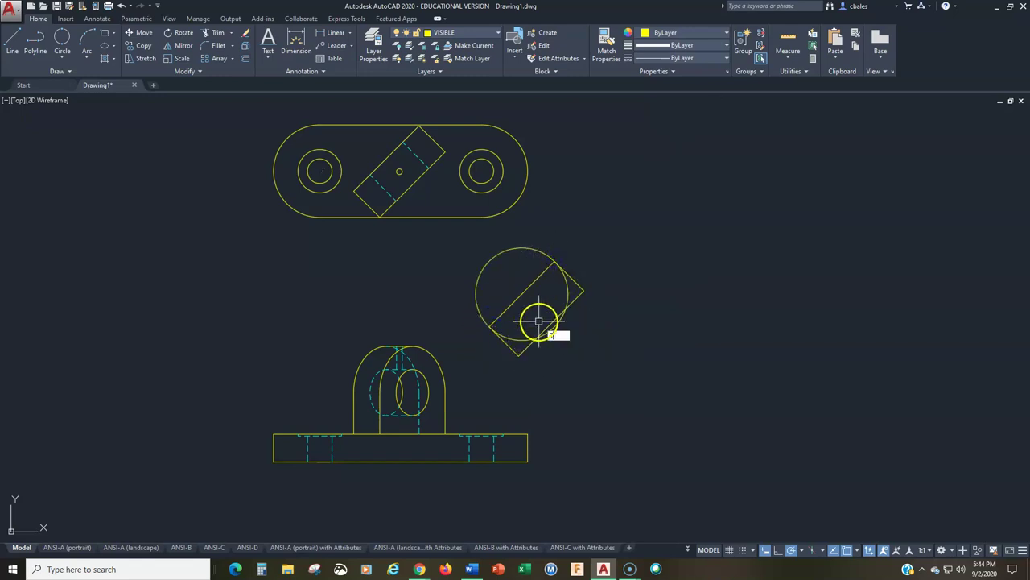
Trim away the part of the circle inside the rectangle and remove the straight edge across it, leaving a rounded upright outline.
text(tr)
key(Return)
key(Return)
click(564, 287)
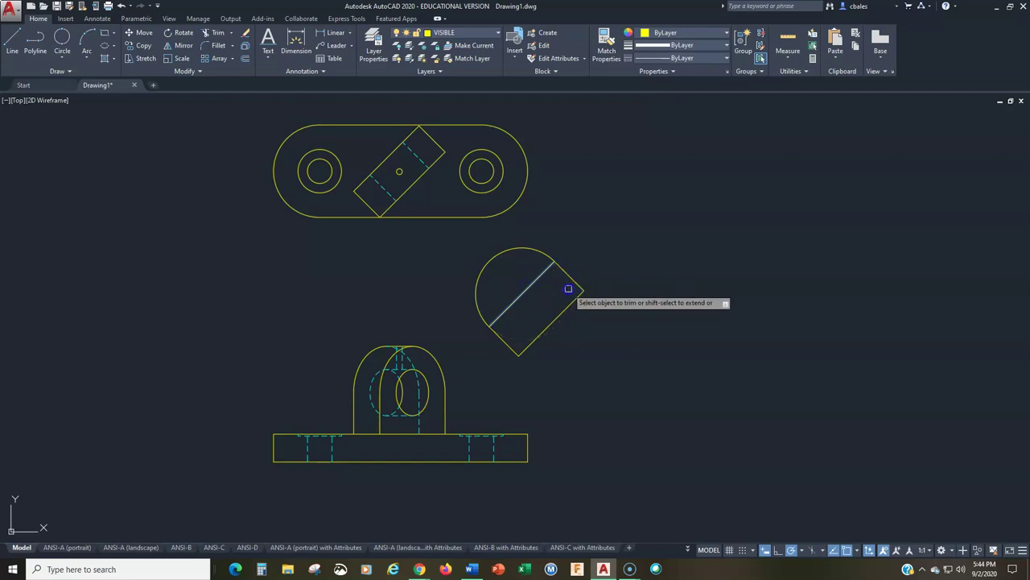
click(512, 305)
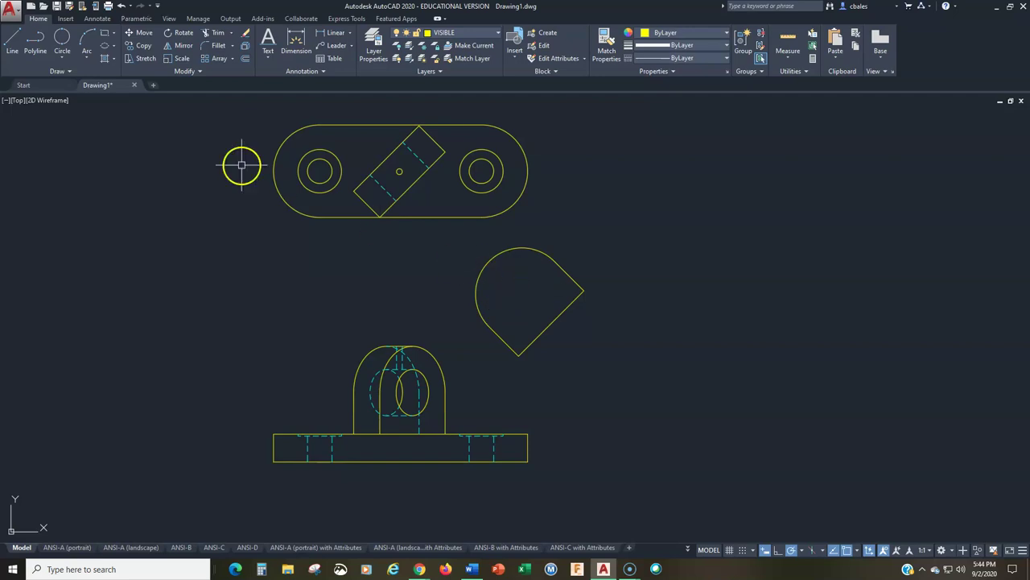
Draw the upright's large hole as a circle concentric with the rounded end in the auxiliary view.
click(57, 63)
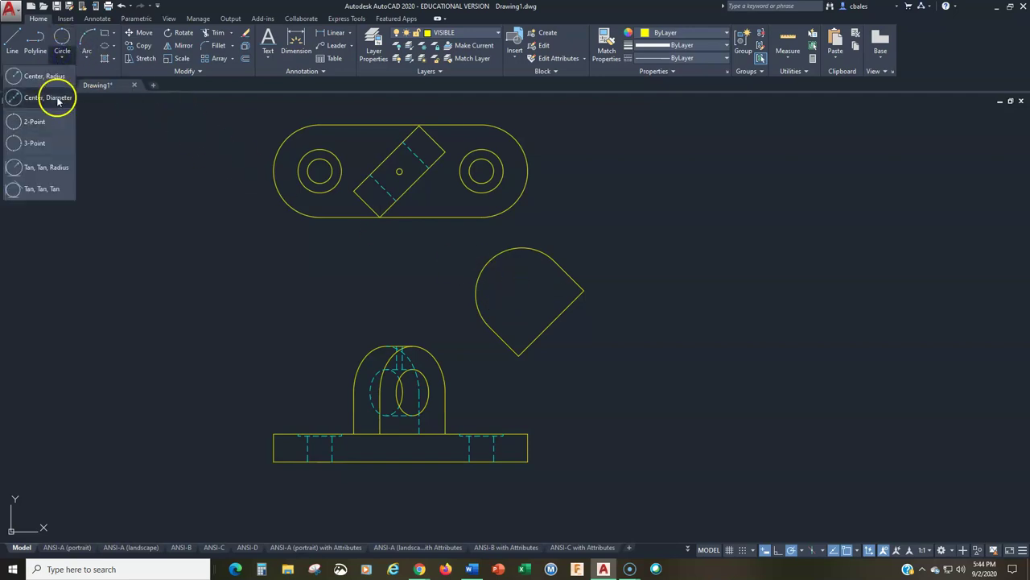
click(56, 77)
click(522, 294)
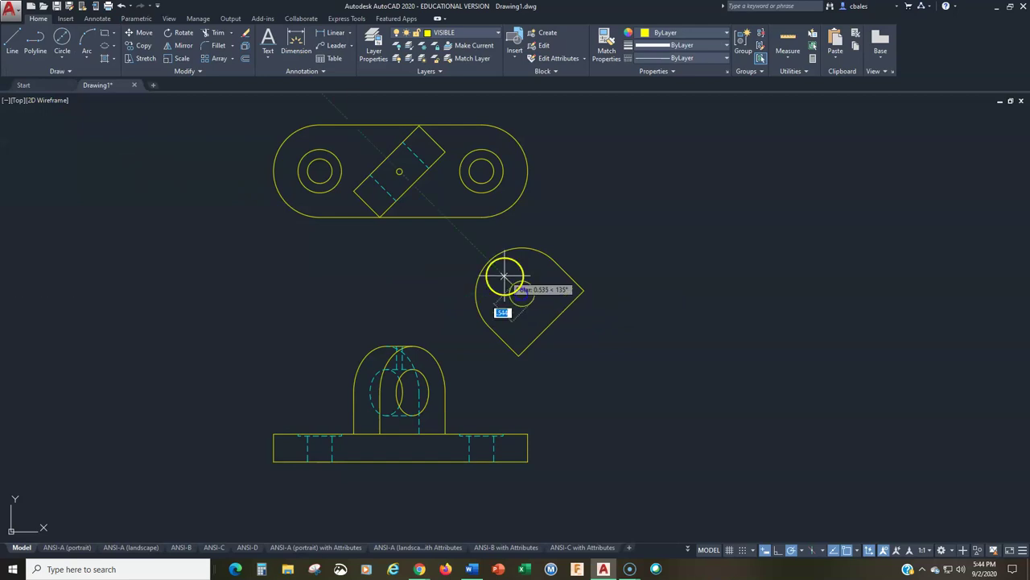
click(504, 277)
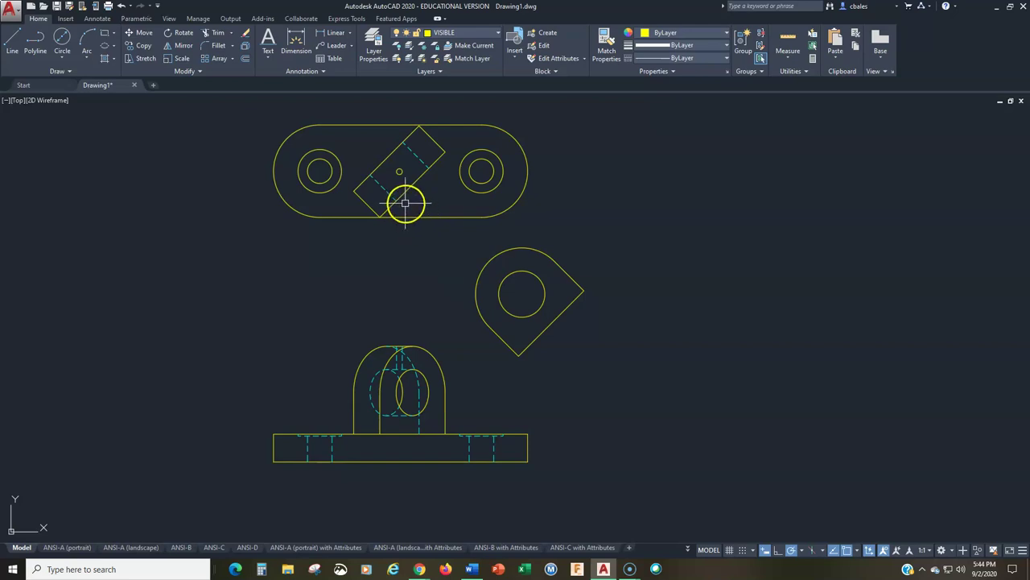
scroll(400, 188, up, 2)
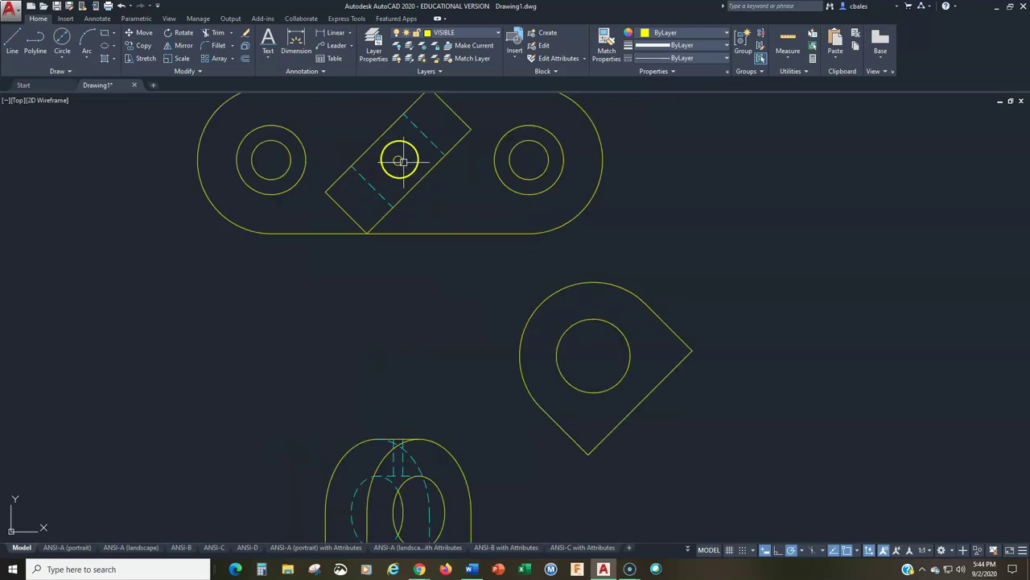
key(l)
key(Return)
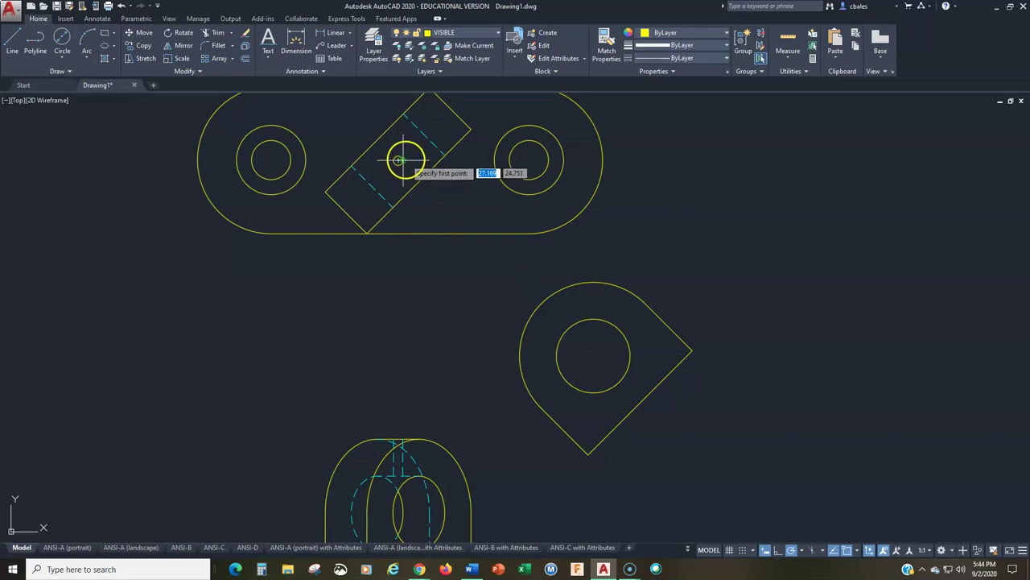
click(399, 160)
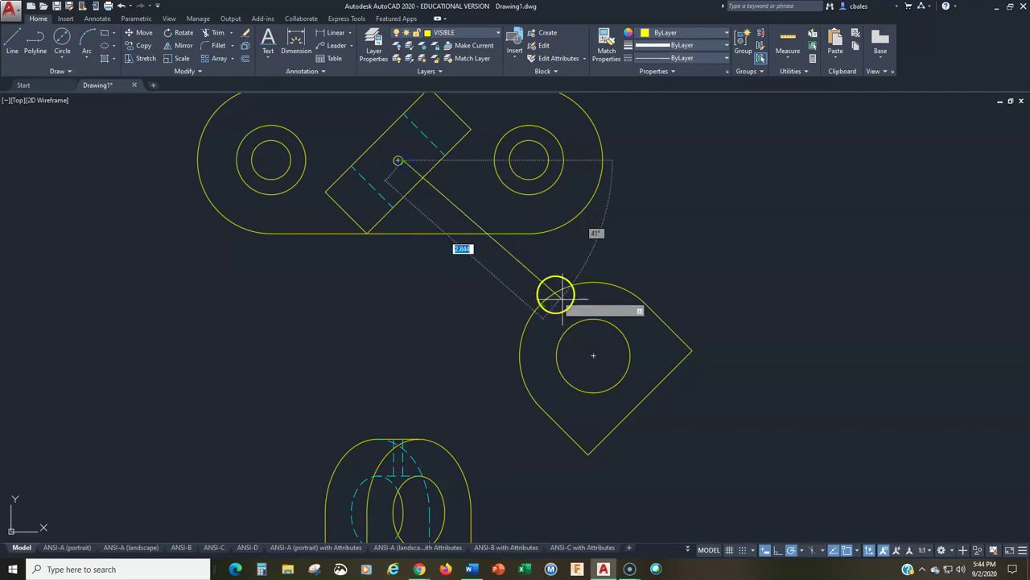
key(Escape)
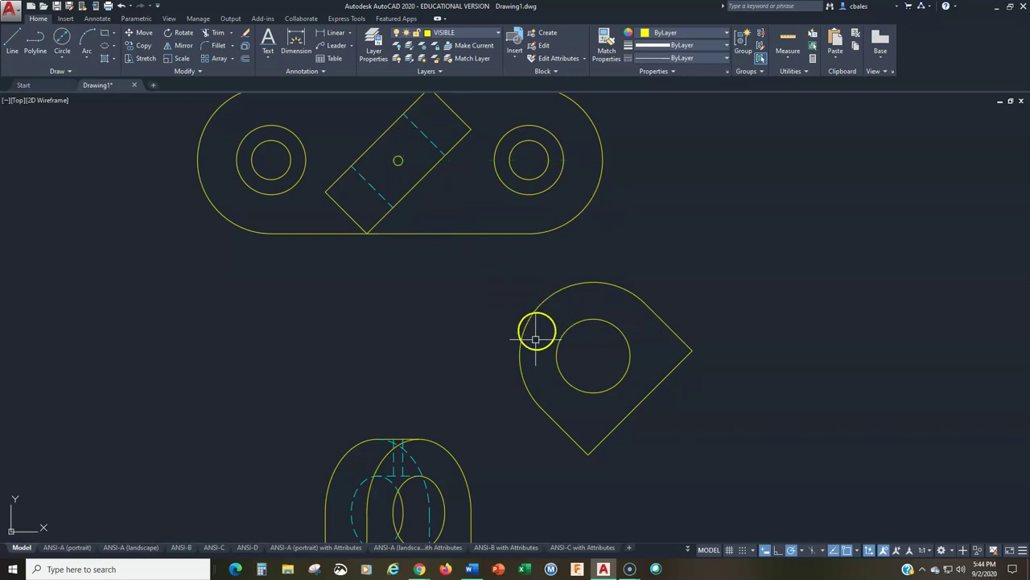
Draw a 1.000-unit line at 135° from the large hole's center to the upright's outer arc in the auxiliary view.
key(Return)
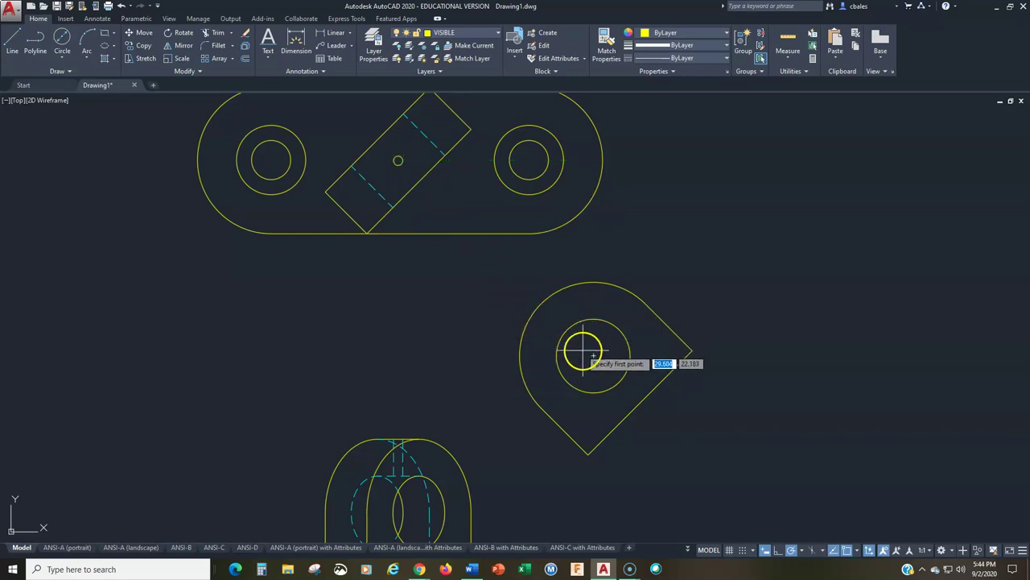
click(593, 353)
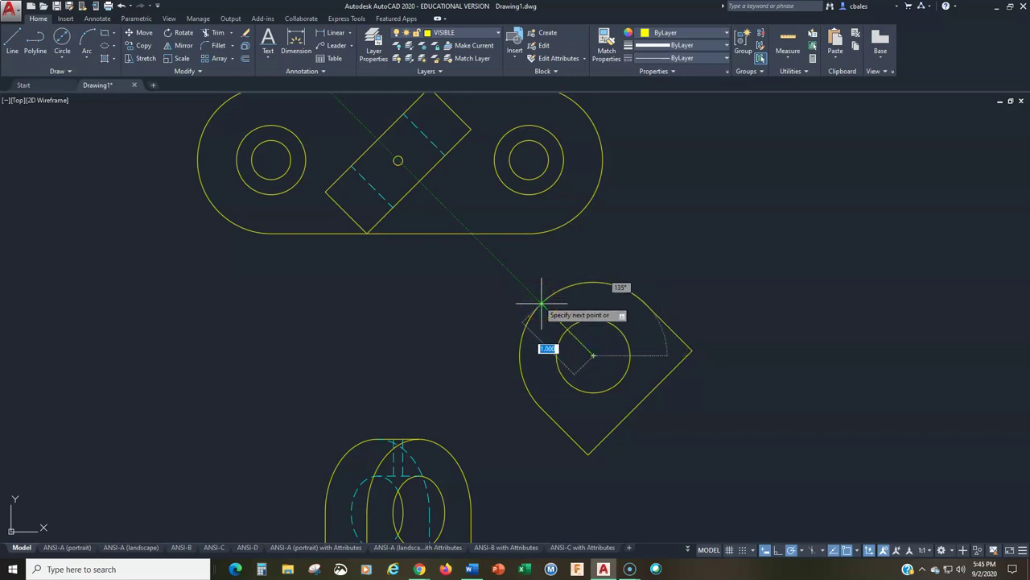
click(542, 305)
key(Return)
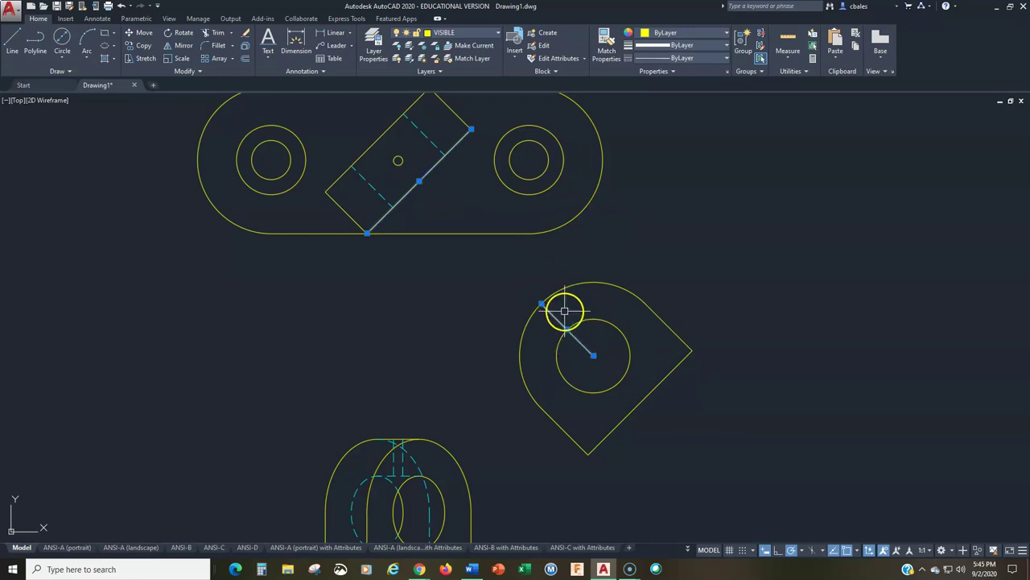
Offset the 135° line by .062 to both sides to form the edges of the small top hole.
key(Escape)
scroll(555, 326, up, 4)
middle_drag(555, 327, 375, 326)
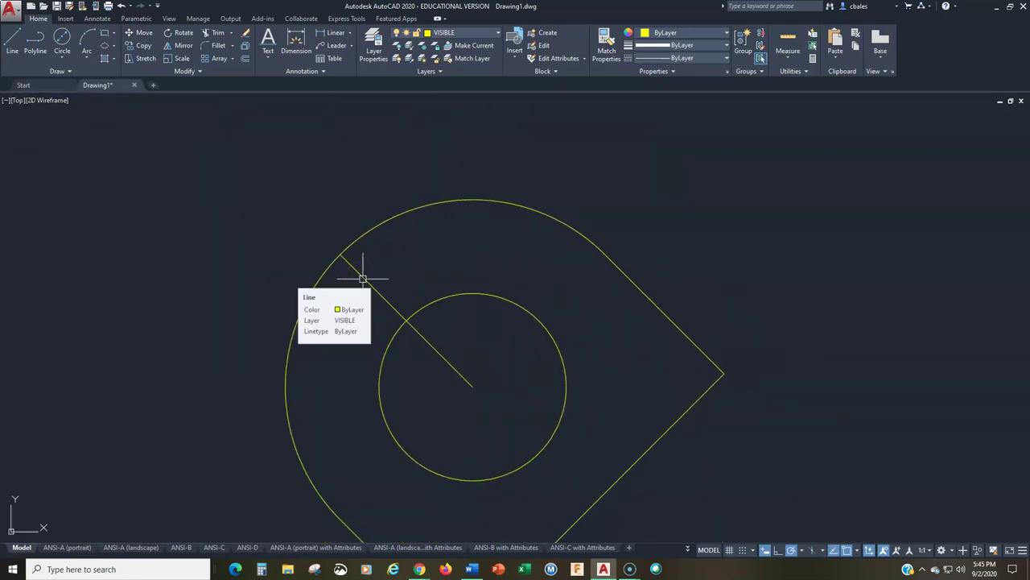
click(400, 218)
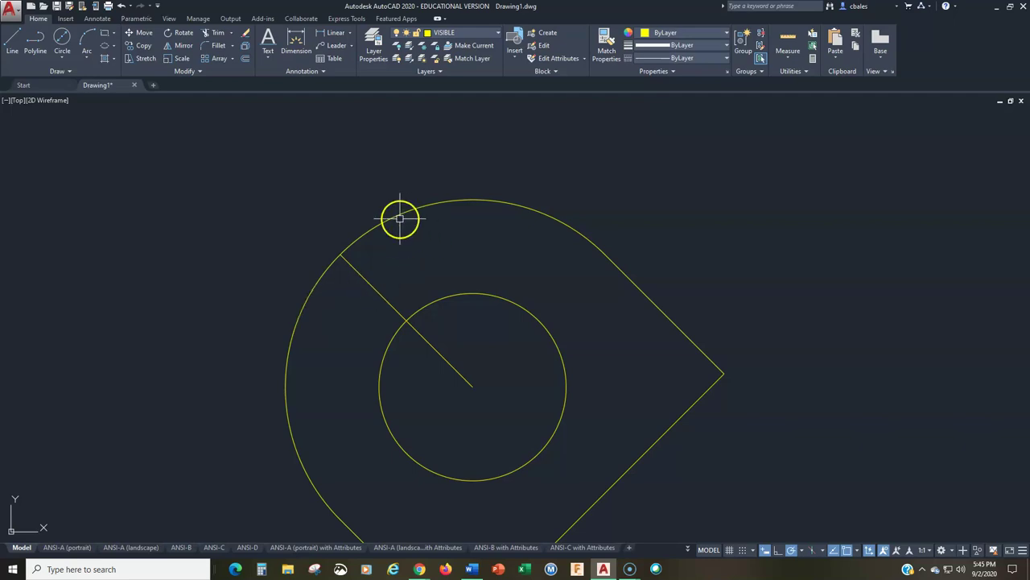
key(Return)
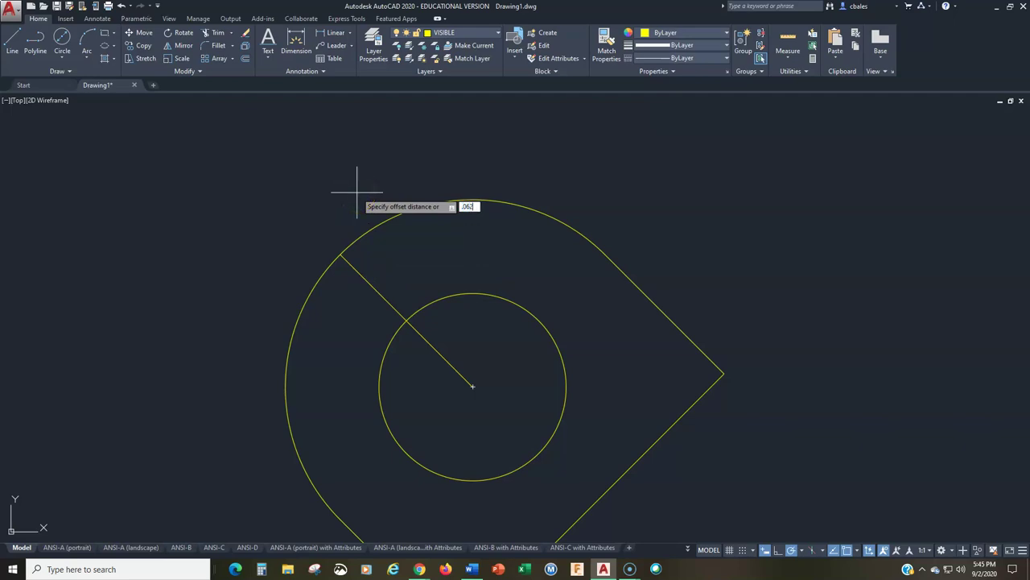
key(Return)
click(368, 285)
click(375, 269)
click(373, 287)
click(356, 318)
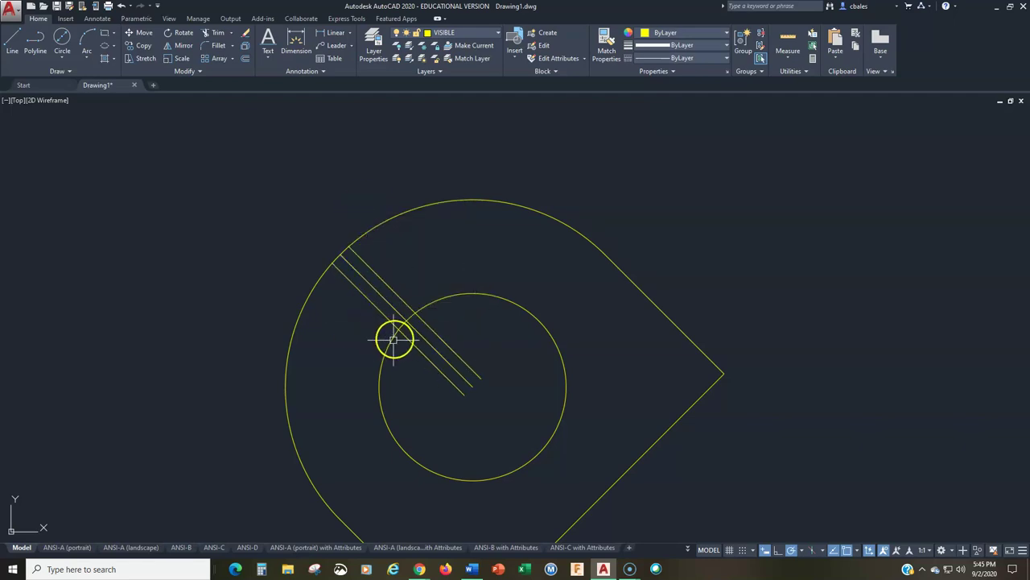
key(Escape)
Trim the two offset hole edges where they extend inside the large hole's circle.
text(tr)
key(Return)
click(438, 333)
click(441, 337)
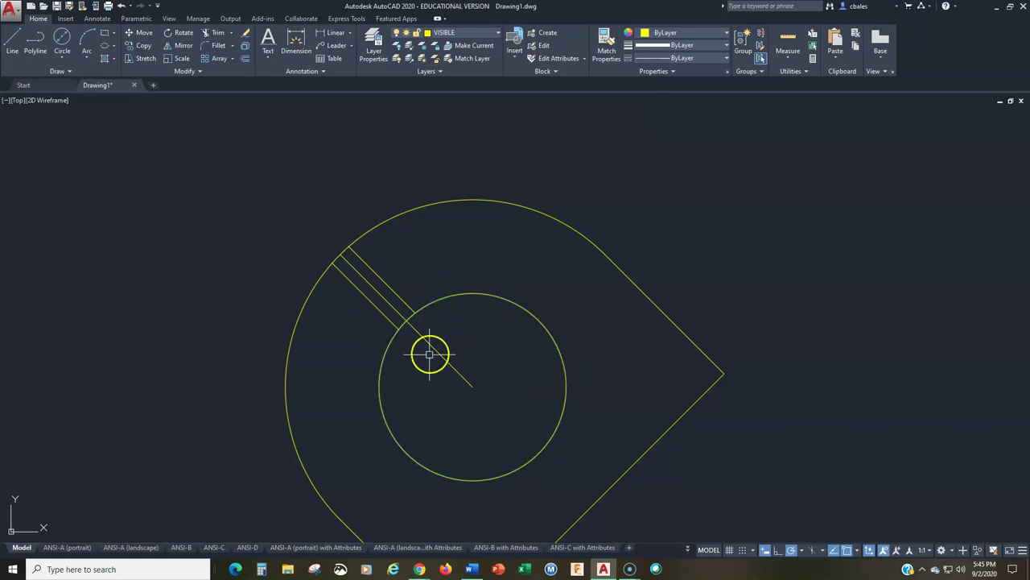
Delete the 135° line between the small hole's edges and trim both edges where they extend past the upright's outer arc in the auxiliary view.
click(431, 345)
scroll(354, 266, up, 5)
scroll(359, 281, down, 1)
scroll(422, 290, up, 4)
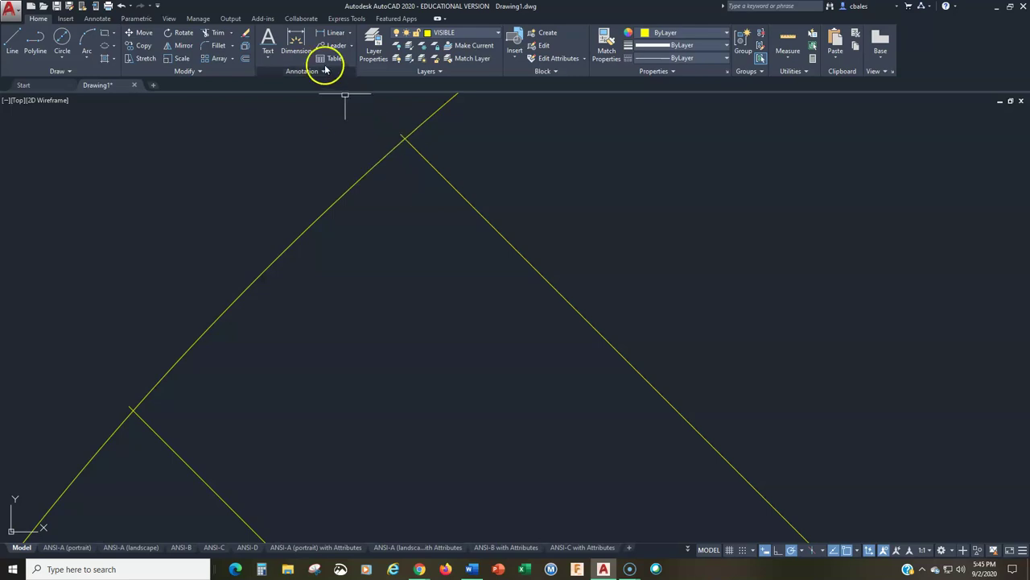
click(221, 35)
click(362, 177)
click(398, 135)
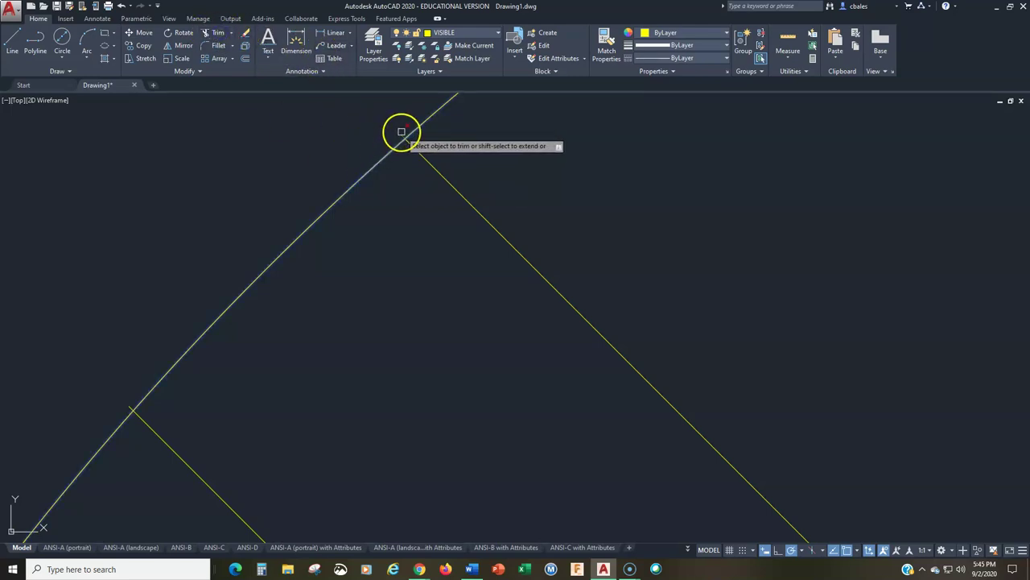
click(132, 400)
key(Escape)
Inspect where the small hole's edges meet the large hole's circle in the auxiliary view, and return to the full drawing.
scroll(436, 367, down, 4)
middle_drag(435, 367, 327, 200)
scroll(497, 324, up, 2)
scroll(578, 351, up, 3)
scroll(579, 341, up, 1)
scroll(593, 356, up, 2)
mouse_move(396, 276)
middle_down()
mouse_move(582, 537)
mouse_move(615, 534)
middle_up()
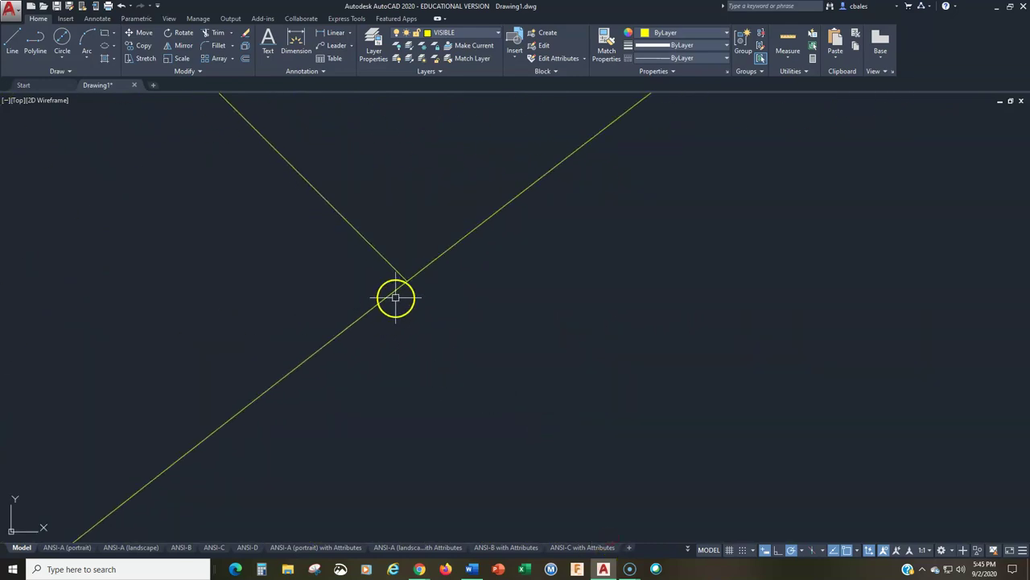
text(z)
key(Return)
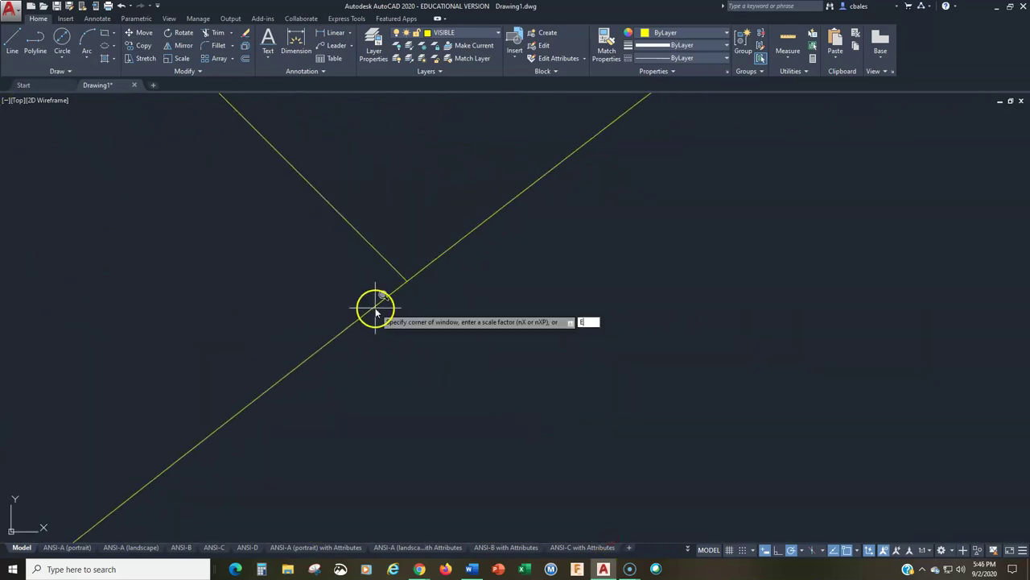
text(e)
key(Return)
Move the two small-hole edge lines in the auxiliary view to the hidden line layer.
scroll(617, 317, up, 4)
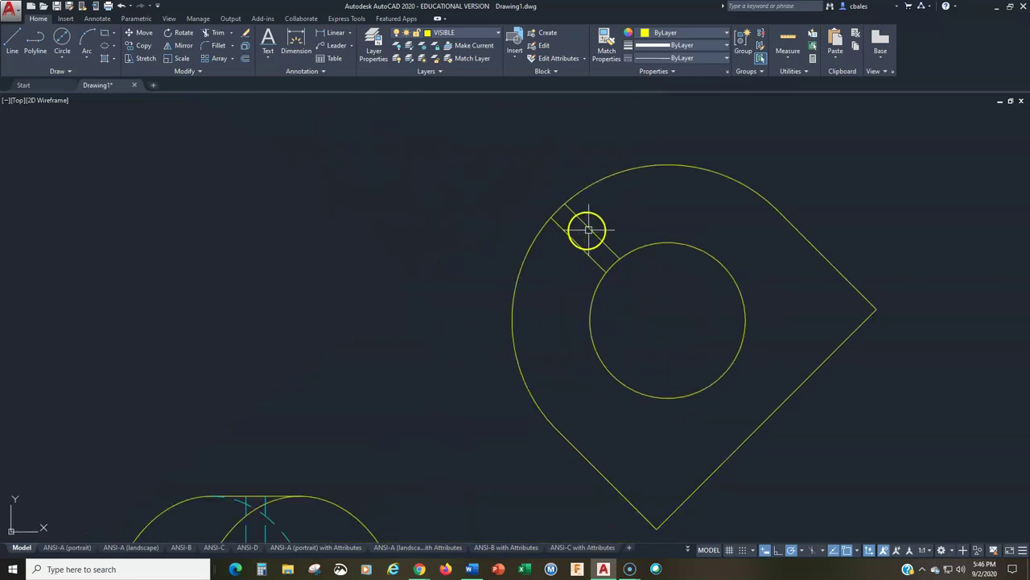
drag(603, 217, 570, 256)
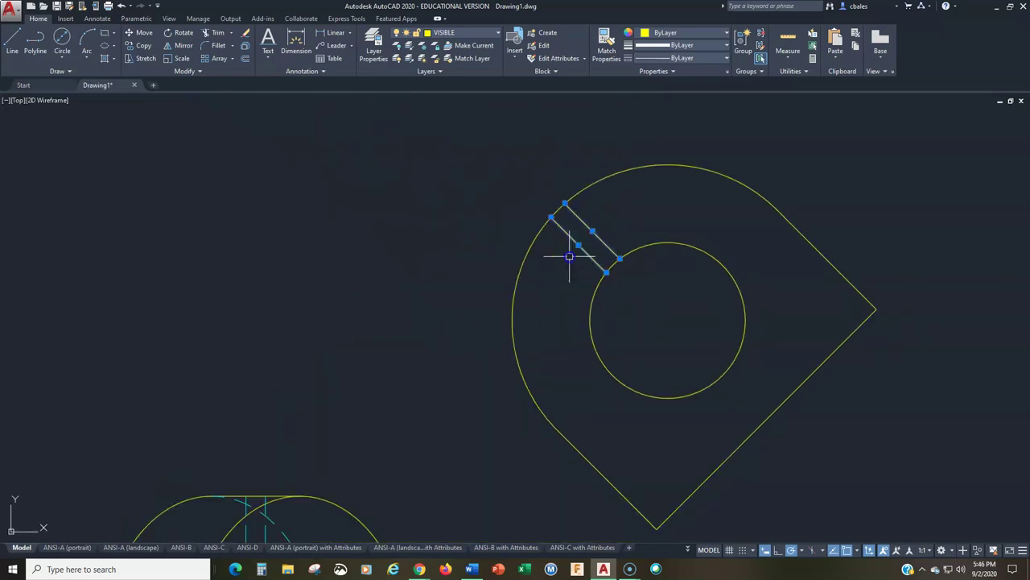
click(442, 35)
click(445, 154)
key(Escape)
Make CENTER LINE the current layer.
scroll(617, 322, down, 5)
mouse_move(616, 338)
middle_down()
mouse_move(520, 368)
mouse_move(476, 338)
middle_up()
scroll(475, 338, down, 3)
middle_drag(494, 379, 540, 403)
scroll(536, 401, up, 3)
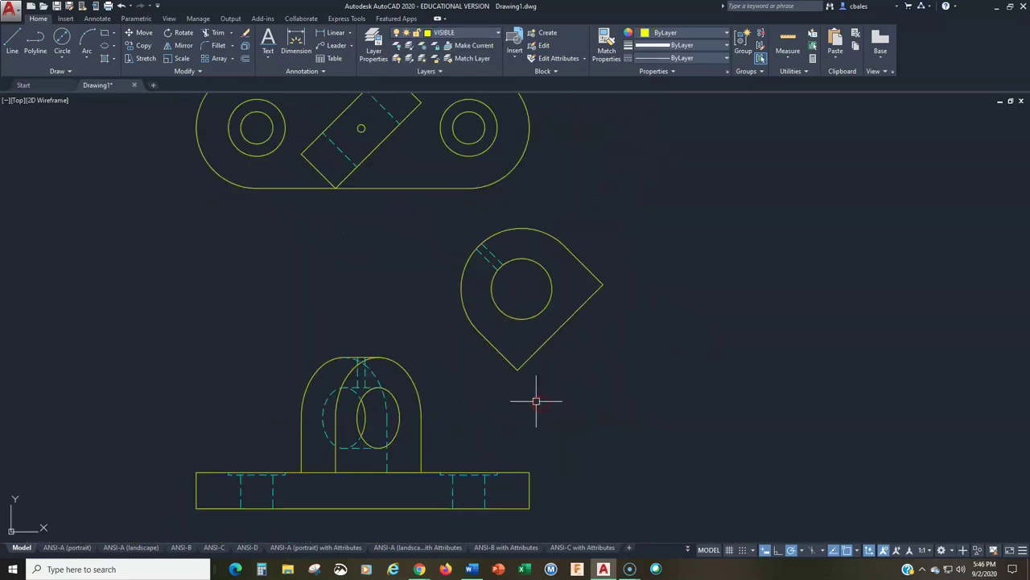
mouse_move(448, 362)
middle_down()
mouse_move(506, 376)
mouse_move(521, 342)
middle_up()
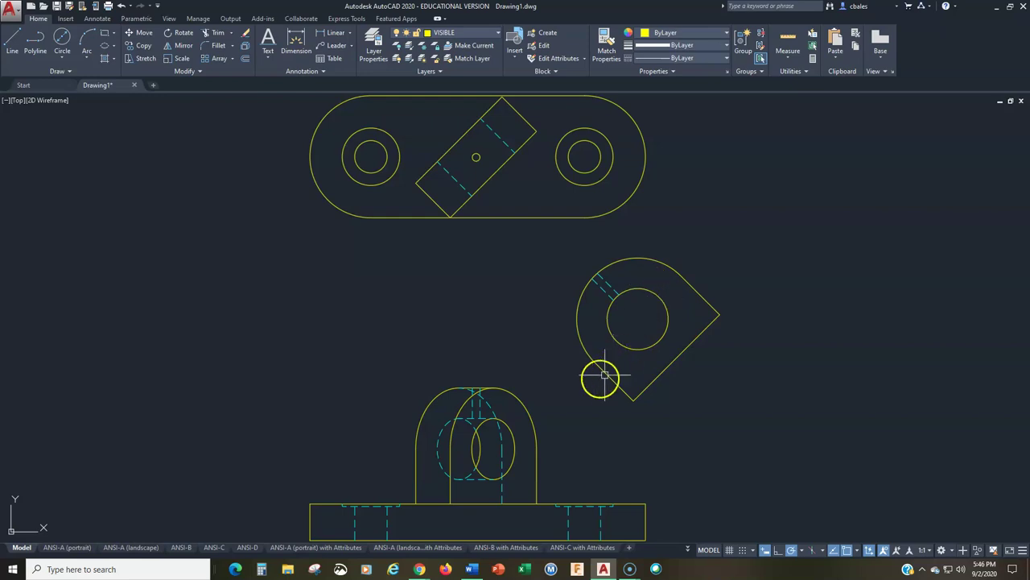
click(466, 32)
click(451, 76)
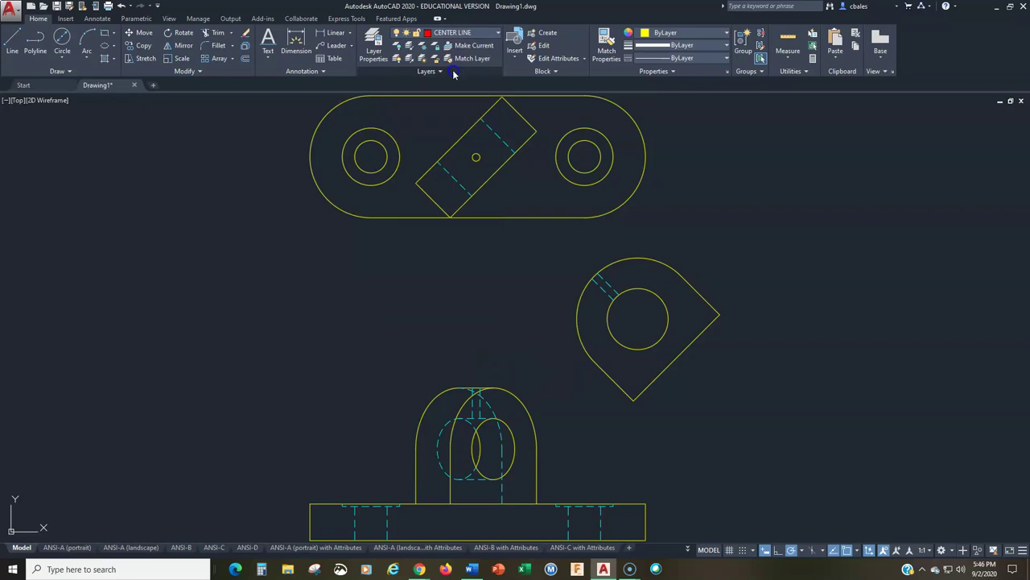
Try adding separate center marks to the left counterbored hole and the base's left rounded end in the top view.
click(97, 18)
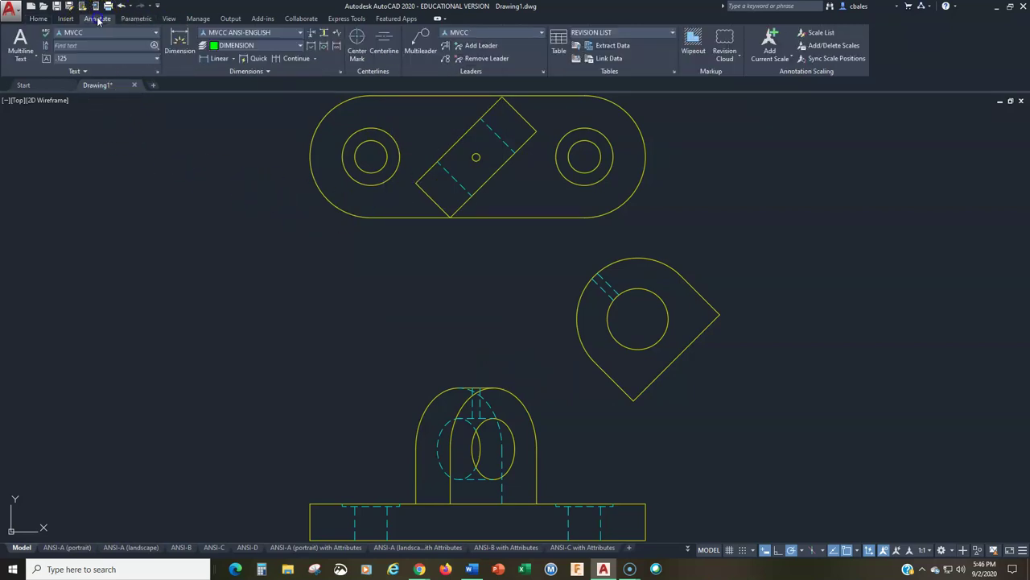
click(359, 57)
scroll(338, 386, up, 5)
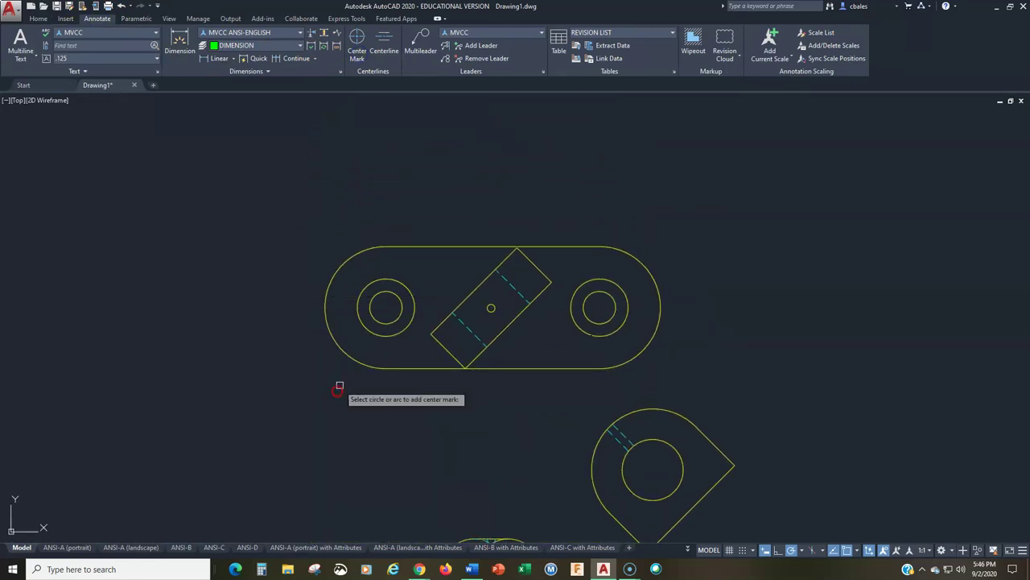
middle_drag(409, 309, 405, 409)
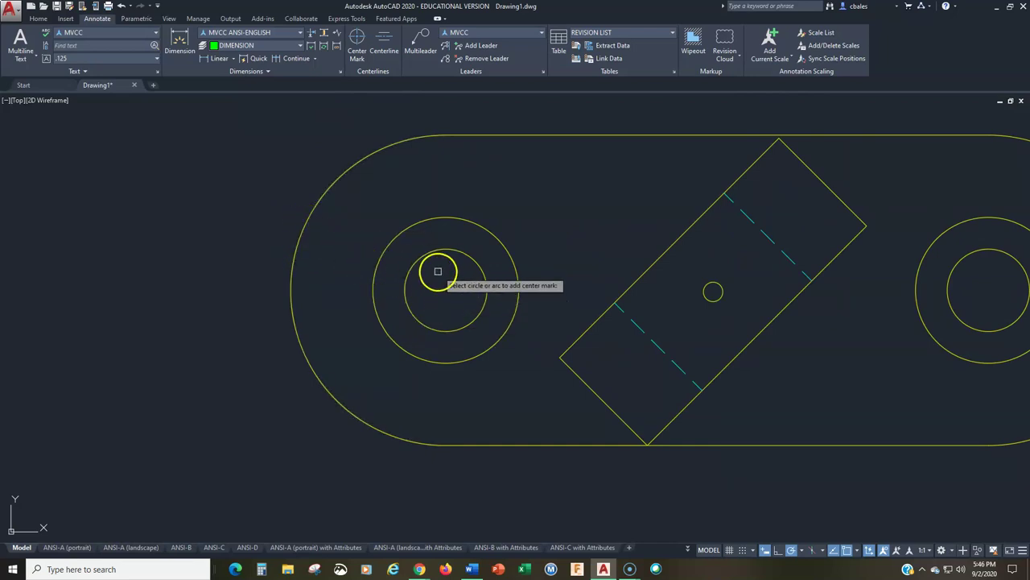
click(426, 253)
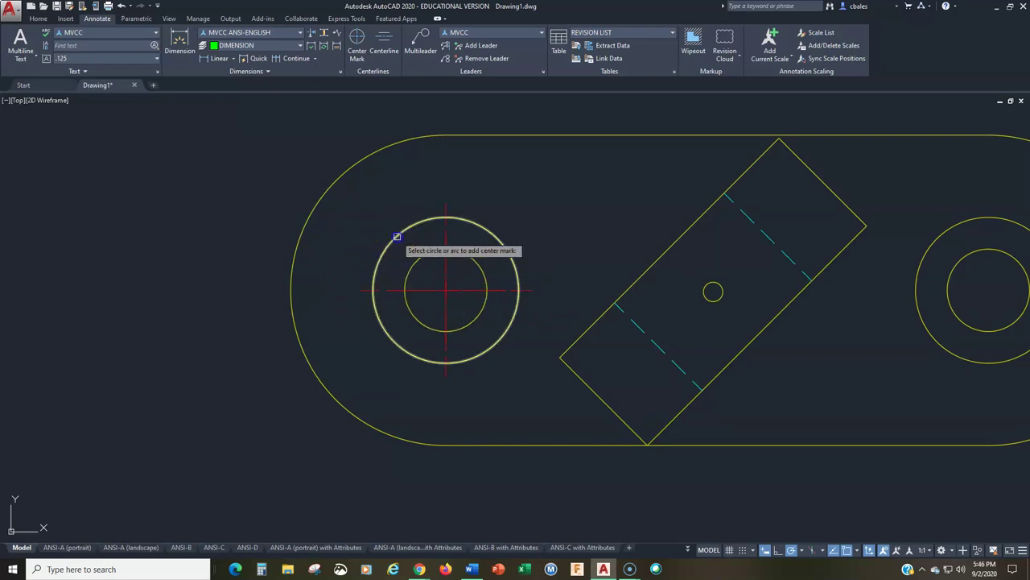
click(338, 168)
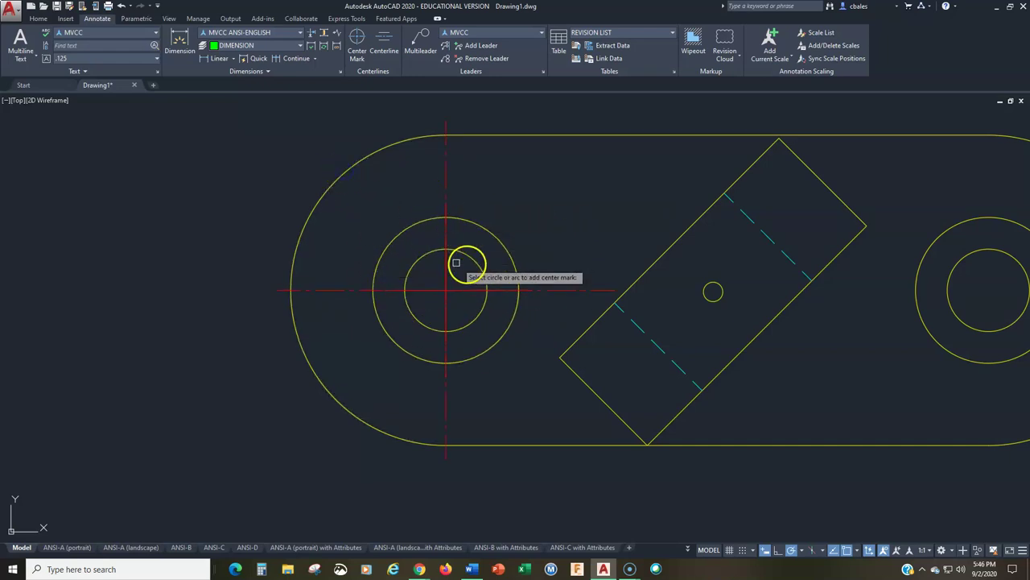
Erase the overlapping center marks at the left counterbored hole in the top view.
key(Escape)
text(e)
key(Return)
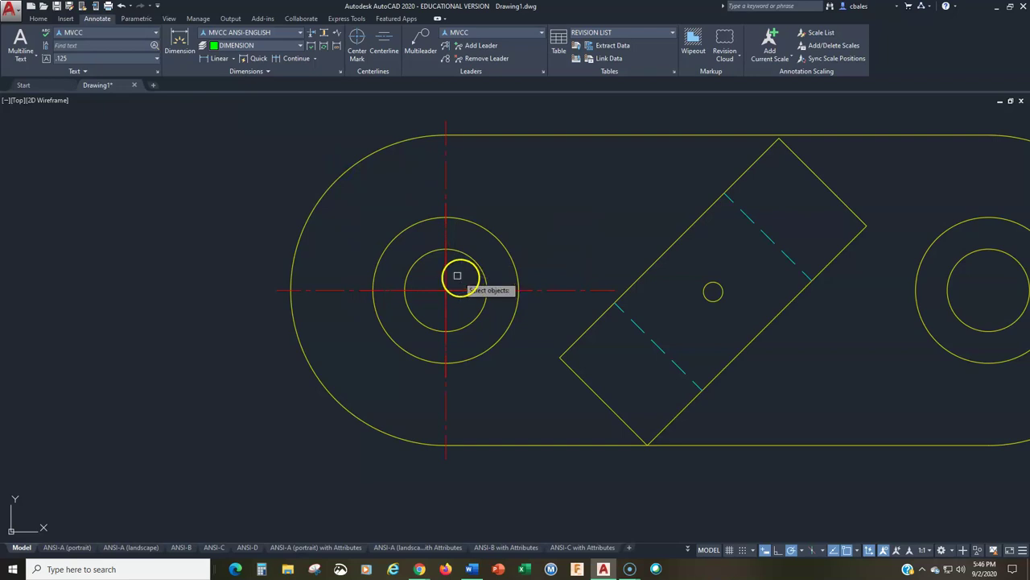
click(459, 272)
click(426, 306)
key(Return)
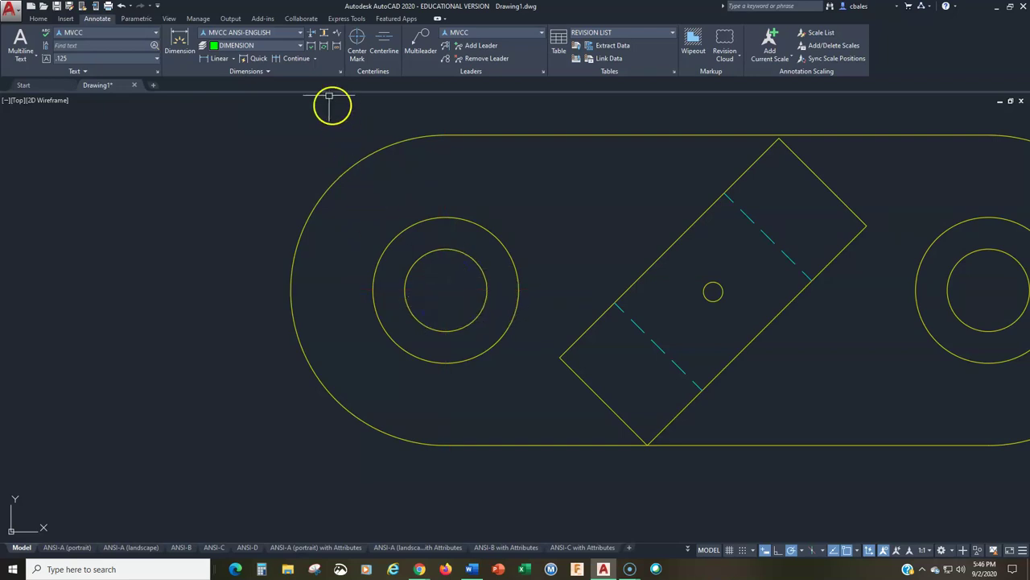
Add center marks to the base's left and right rounded-end arcs in the top view.
click(356, 37)
click(361, 157)
middle_drag(523, 241, 313, 220)
scroll(303, 223, down, 2)
click(654, 184)
key(Return)
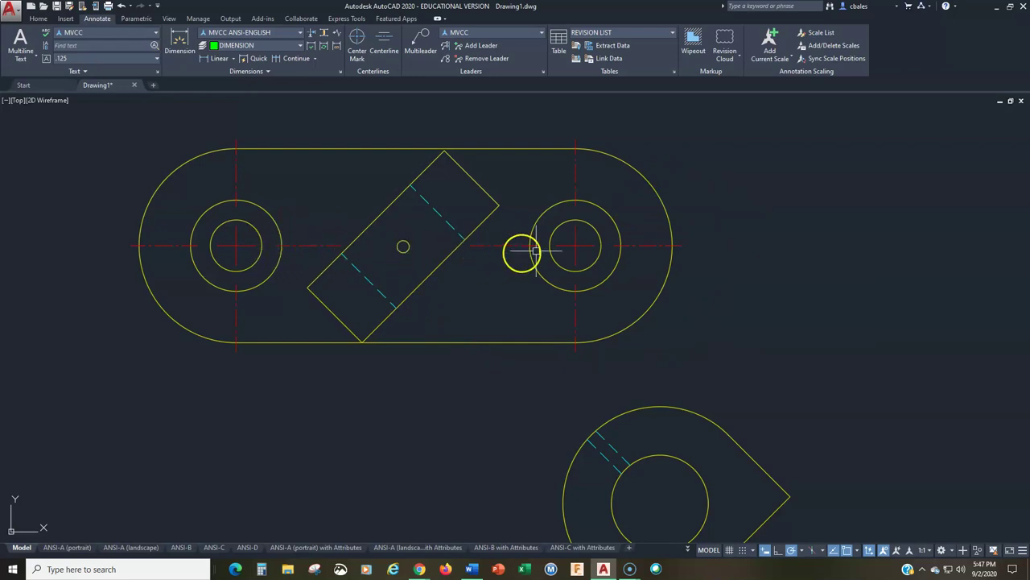
Try bridging the gap between the two base center marks with a horizontal line on the CENTER LINE layer.
scroll(384, 260, up, 2)
mouse_move(384, 260)
middle_down()
mouse_move(403, 304)
mouse_move(391, 298)
middle_up()
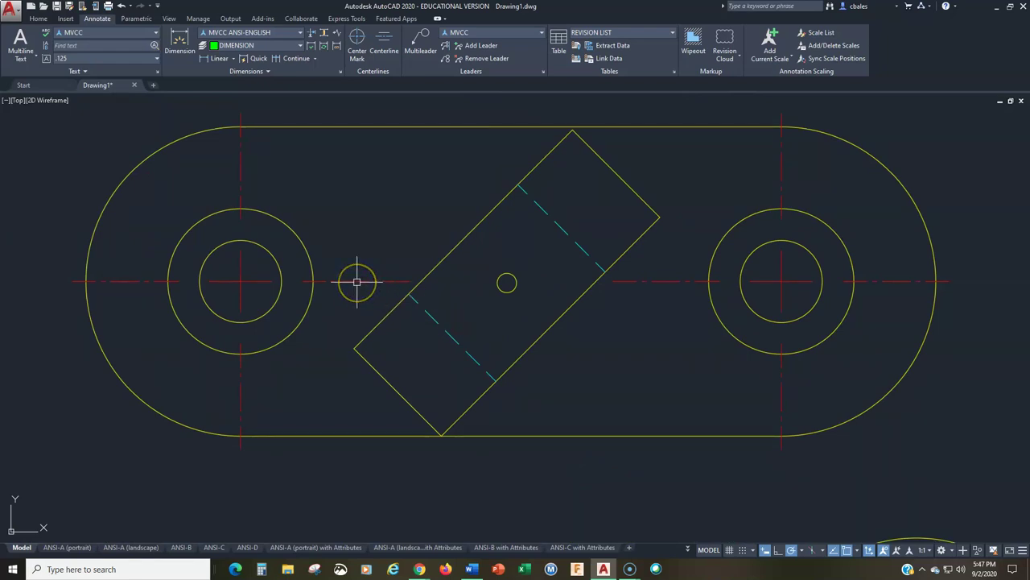
key(Delete)
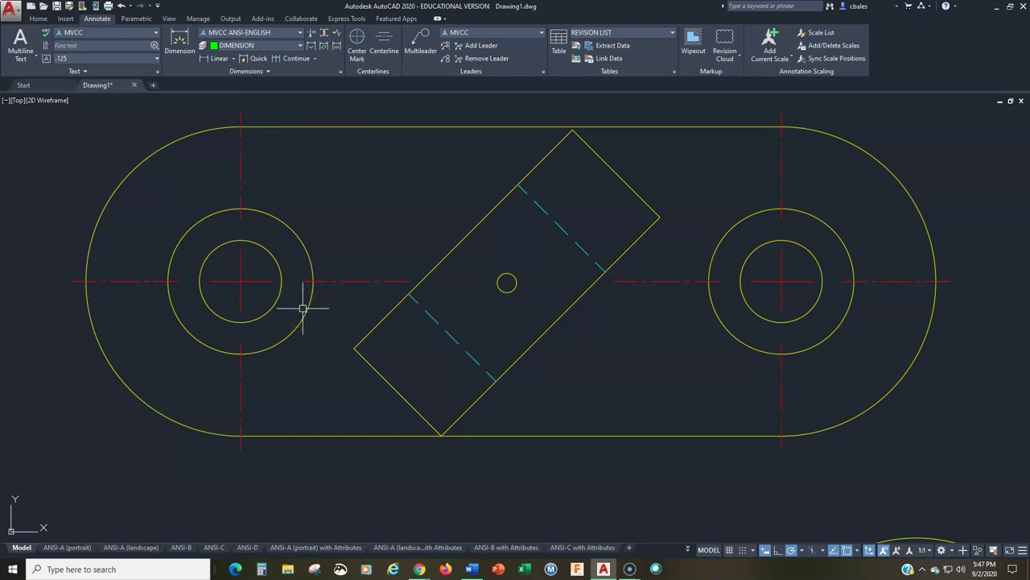
click(355, 55)
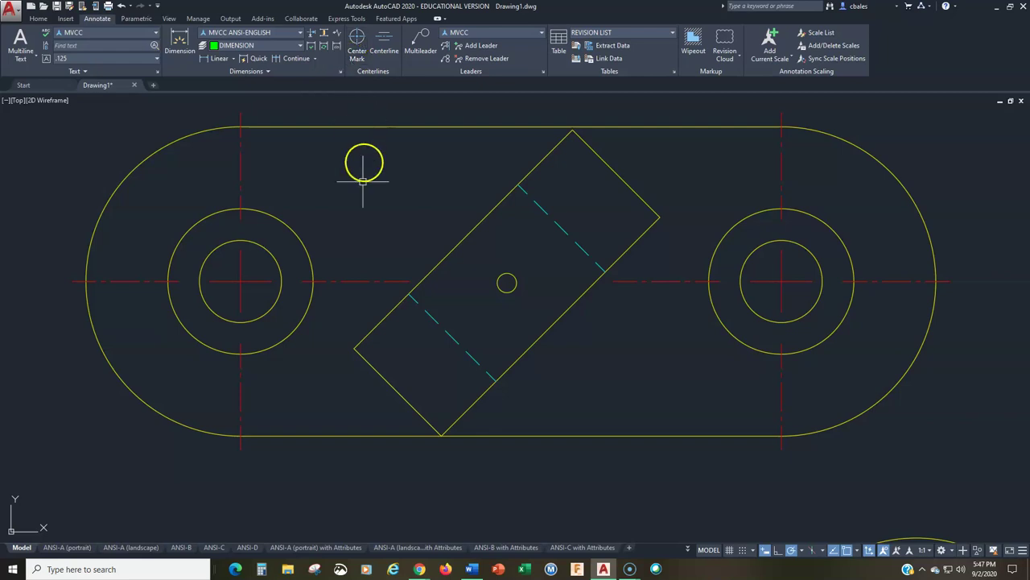
click(355, 278)
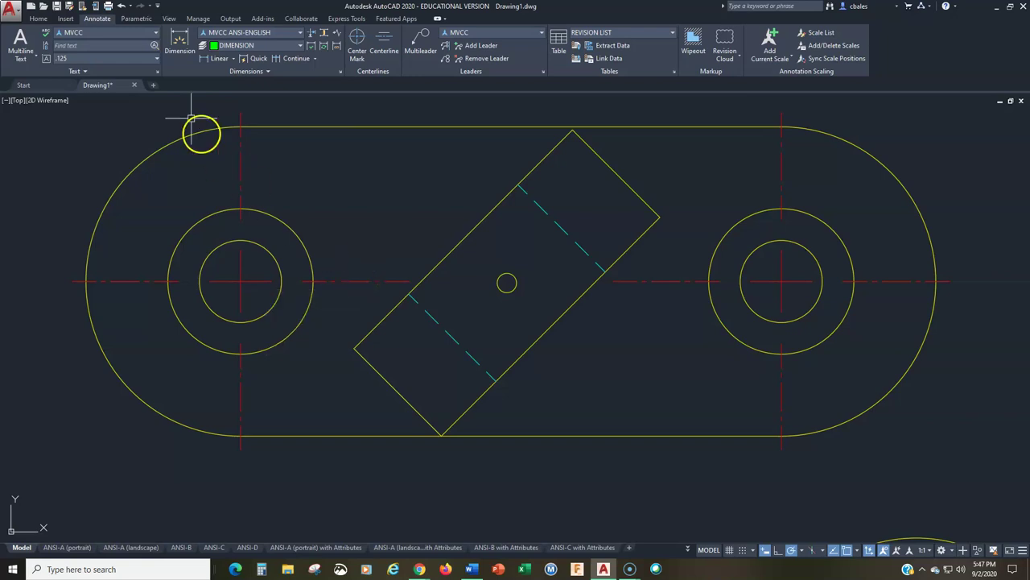
click(38, 19)
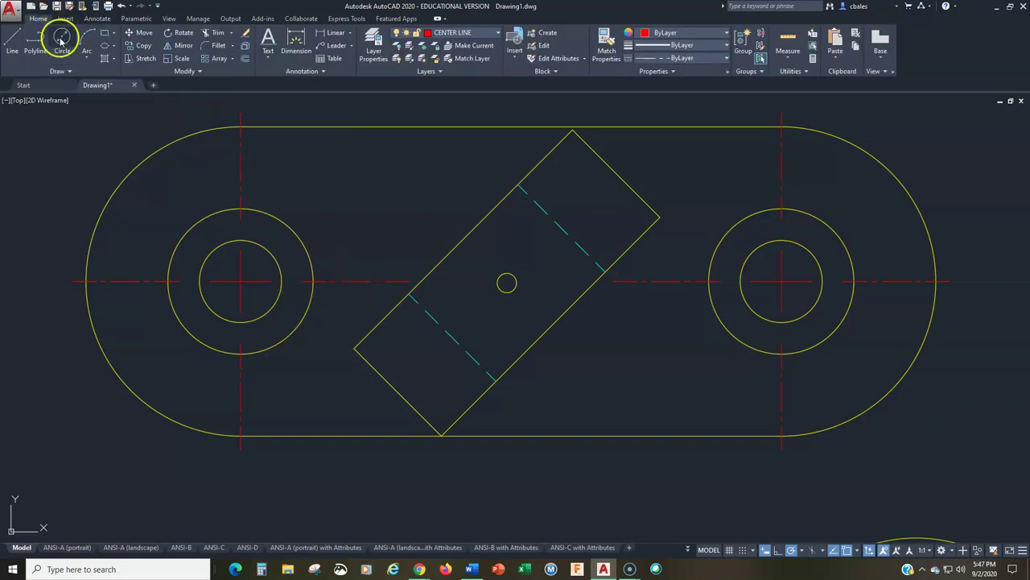
click(11, 51)
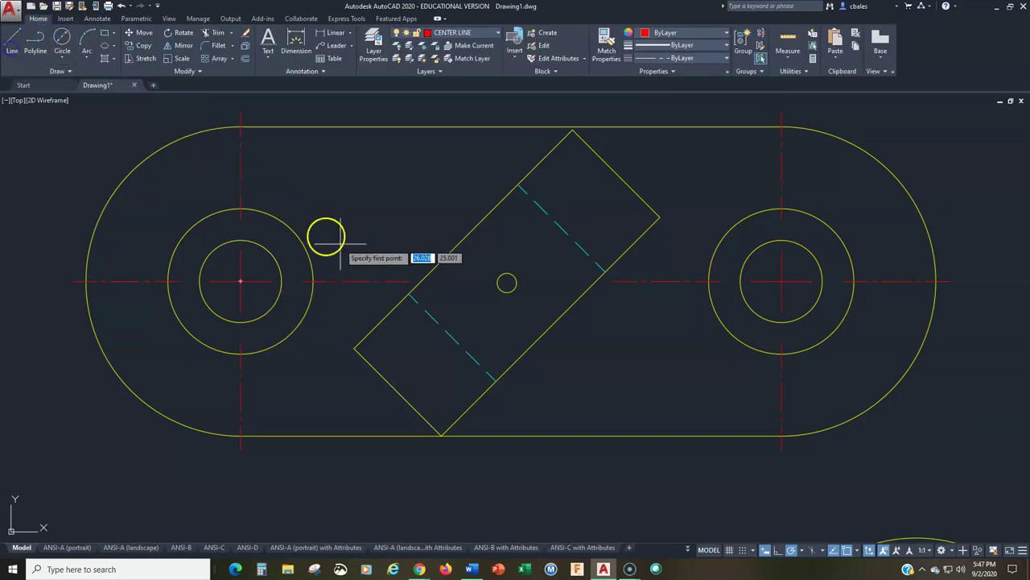
click(409, 281)
click(596, 281)
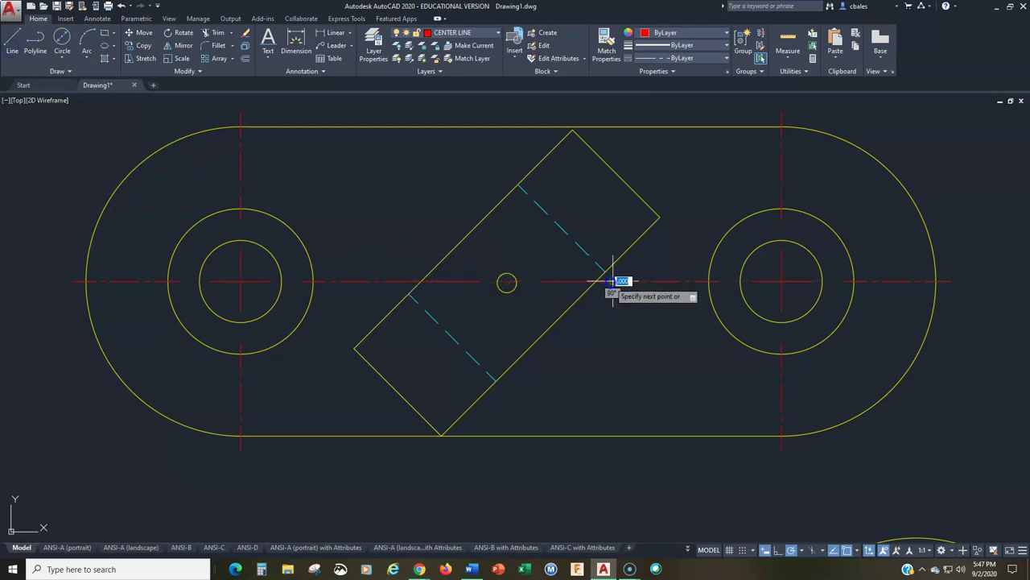
key(Escape)
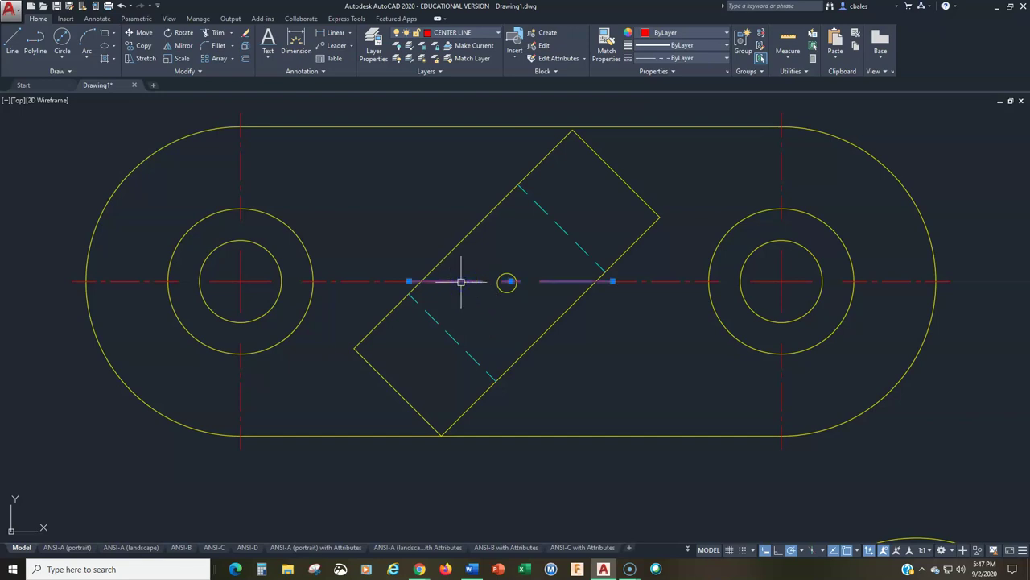
Stretch the left center mark's horizontal line across the upright to meet the end of the right center mark.
click(395, 282)
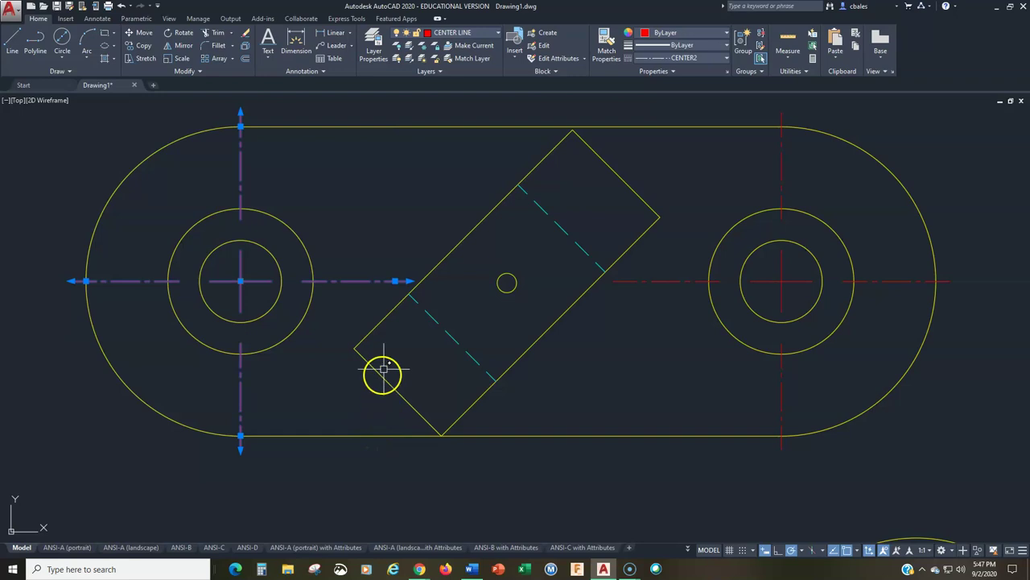
click(409, 281)
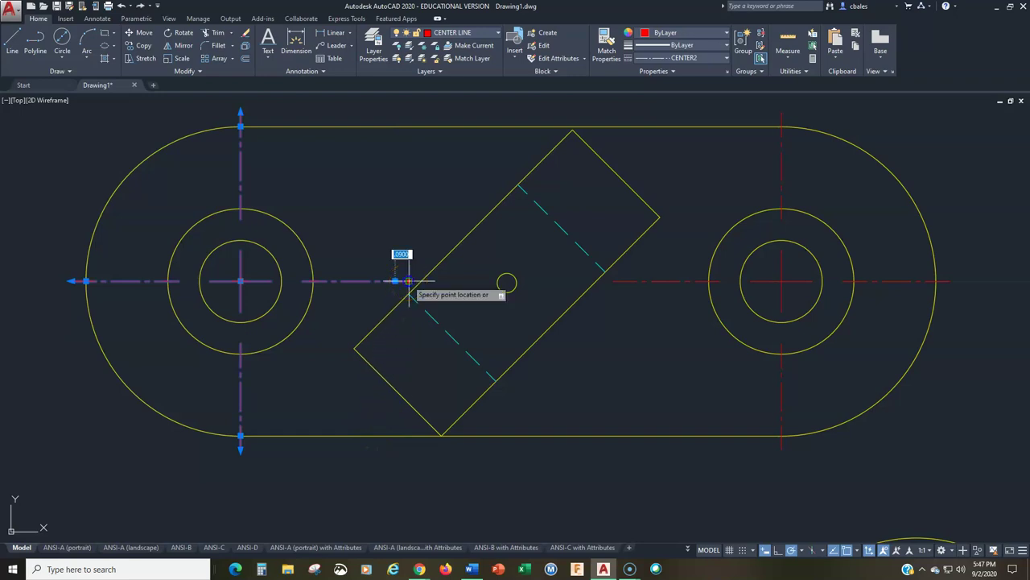
click(614, 281)
key(Escape)
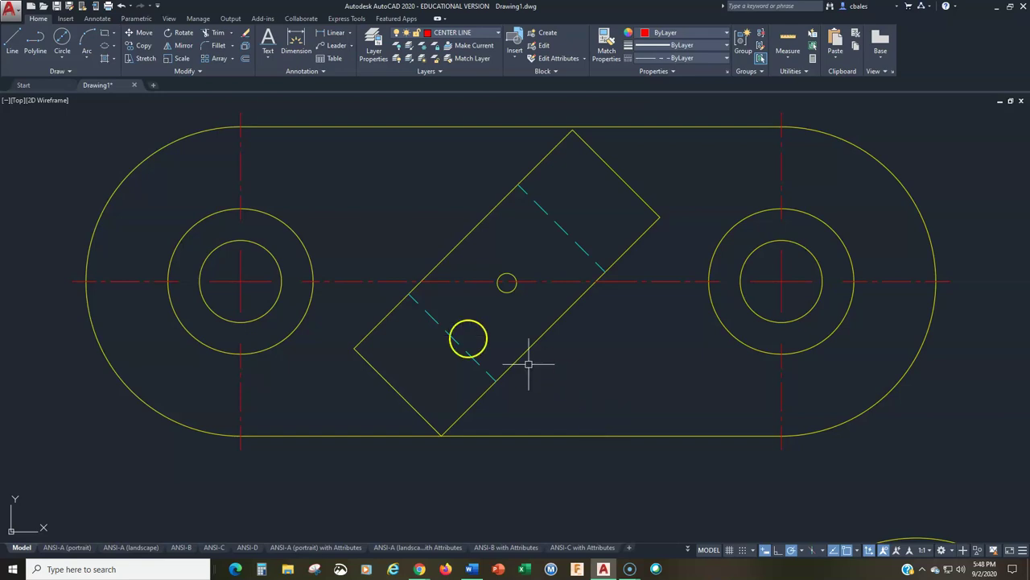
click(438, 282)
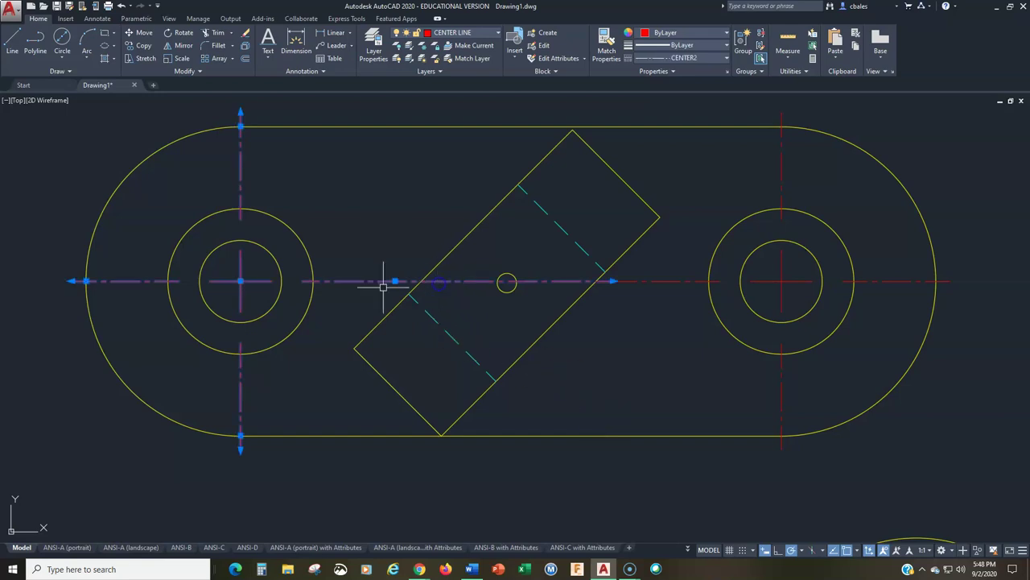
click(653, 280)
key(Escape)
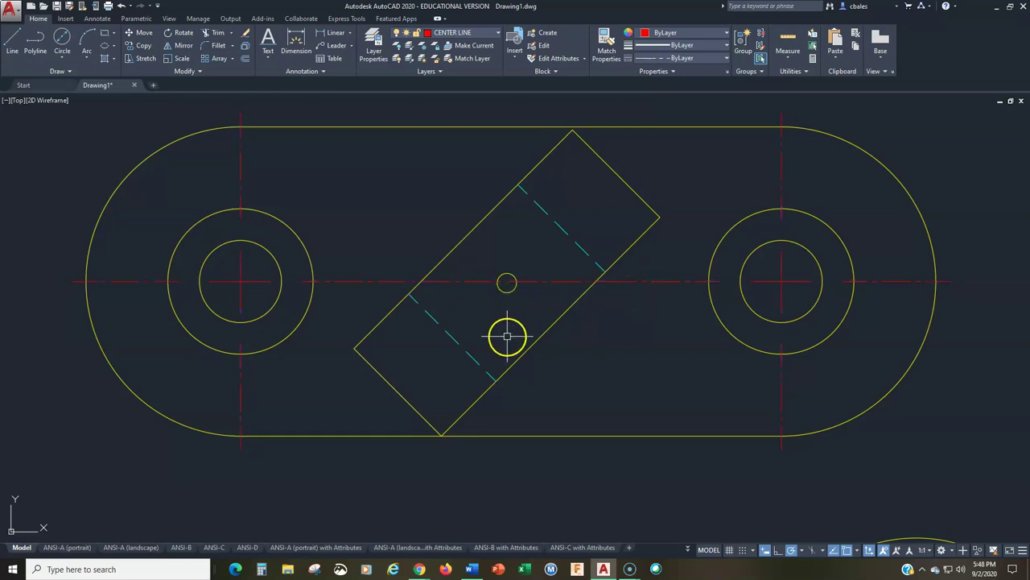
Add a centerline between the two hidden edges of the upright's large hole in the top view.
click(98, 19)
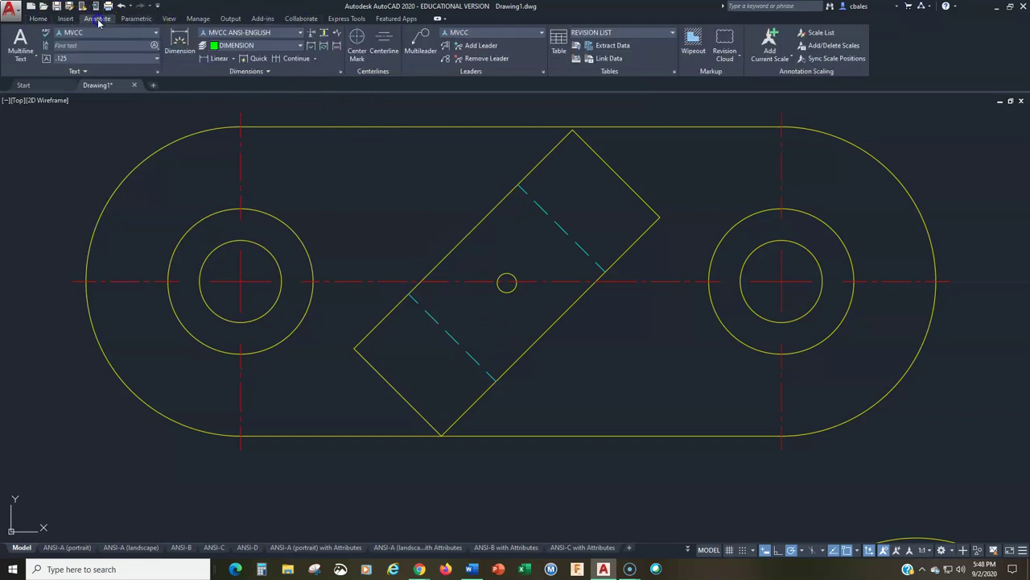
click(387, 46)
click(543, 211)
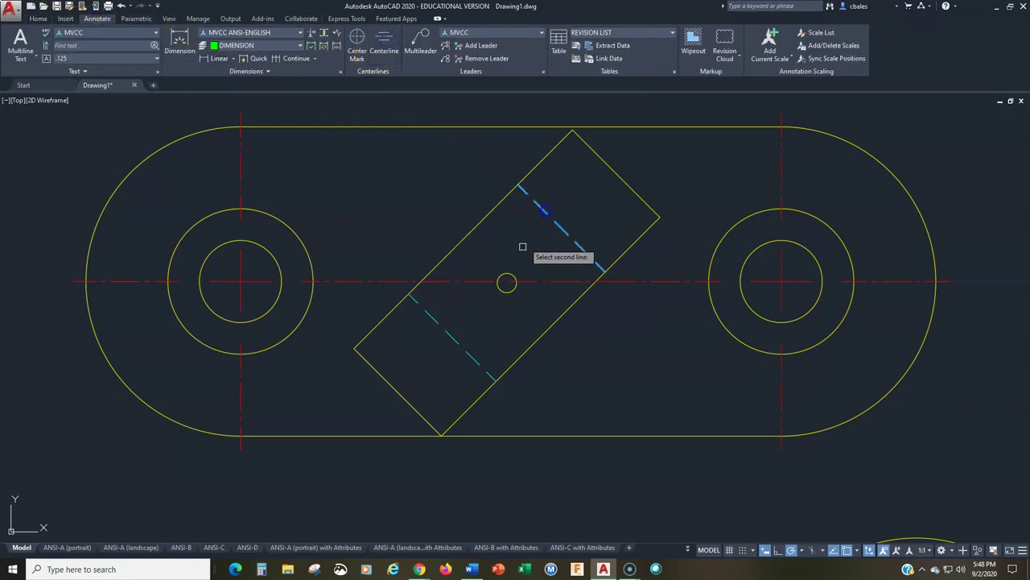
click(434, 326)
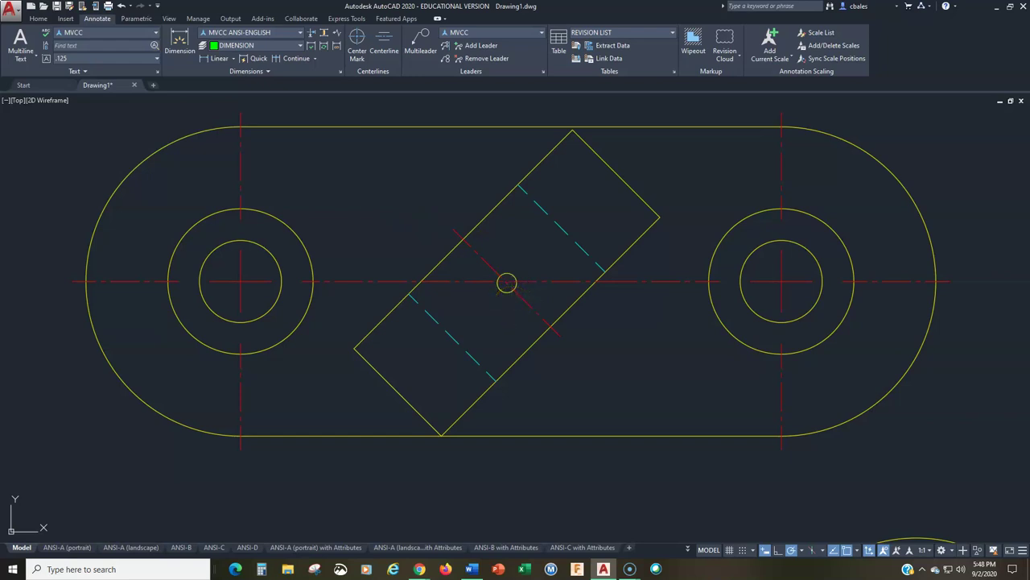
Add a center mark to the small hole's circle on the upright in the top view.
click(352, 47)
click(504, 276)
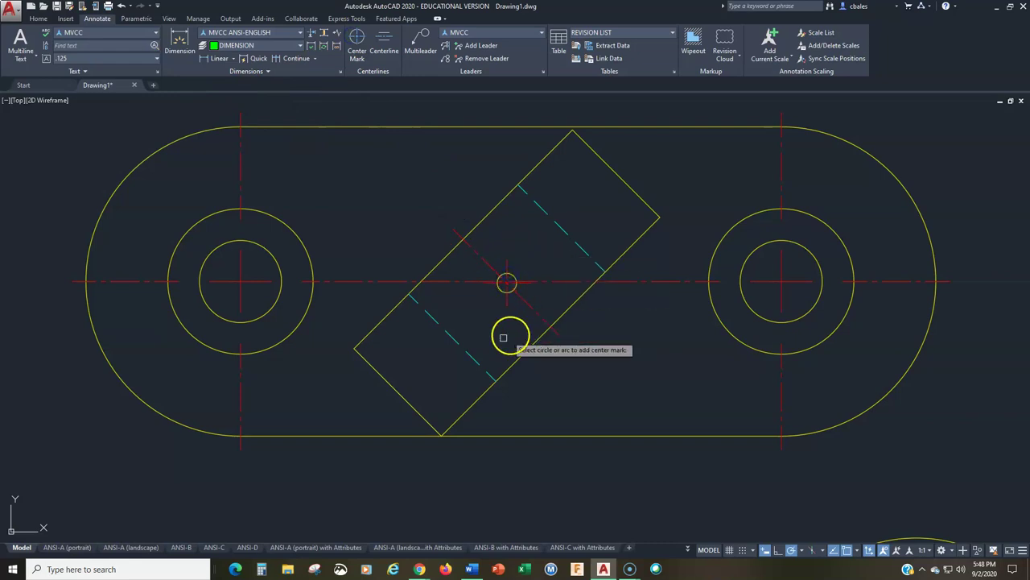
scroll(505, 291, up, 6)
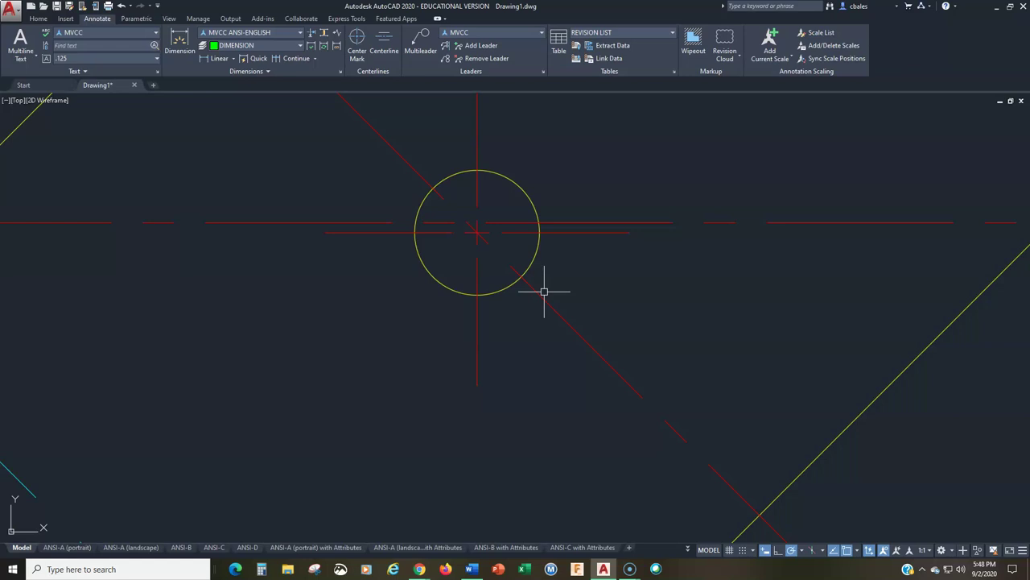
Examine the small hole's circle against the base centerline and the upright's lower corner against the base's edge in the top view.
click(534, 252)
scroll(493, 215, down, 5)
middle_drag(453, 223, 451, 306)
scroll(435, 358, up, 2)
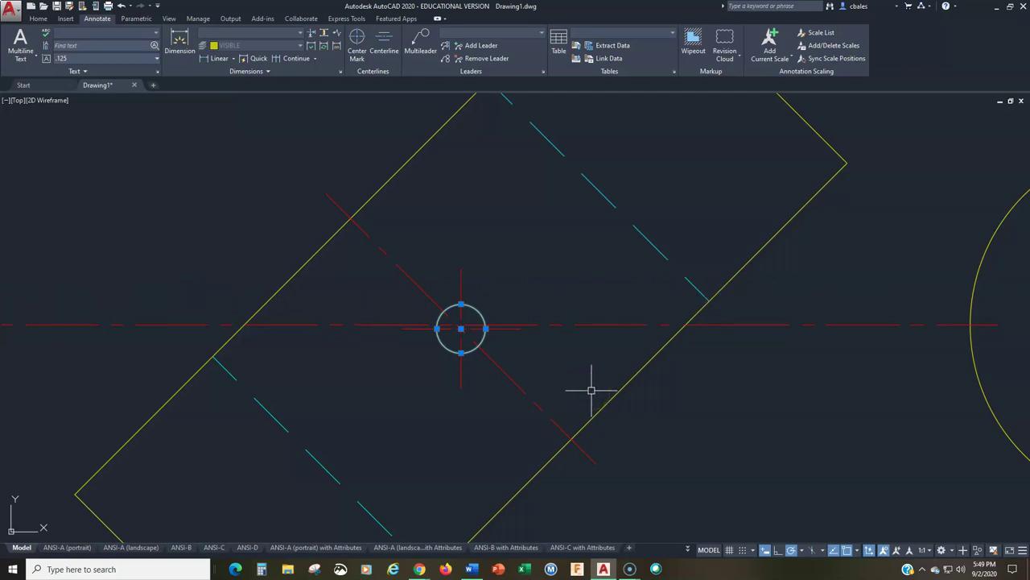
key(Escape)
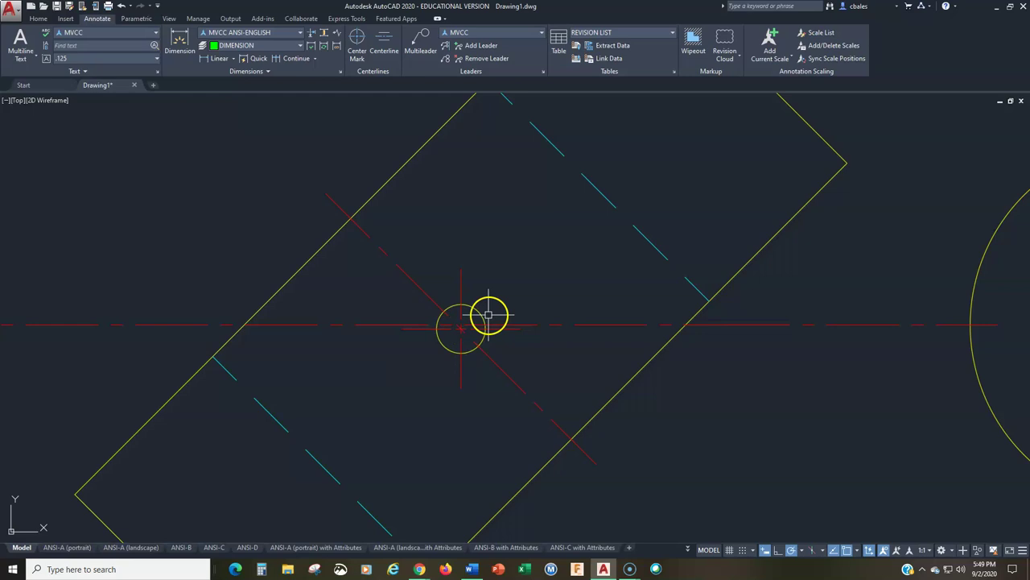
scroll(543, 354, down, 6)
scroll(541, 353, up, 2)
scroll(534, 359, up, 2)
scroll(522, 402, down, 2)
mouse_move(495, 466)
middle_down()
mouse_move(472, 425)
mouse_move(466, 329)
middle_up()
scroll(424, 384, up, 4)
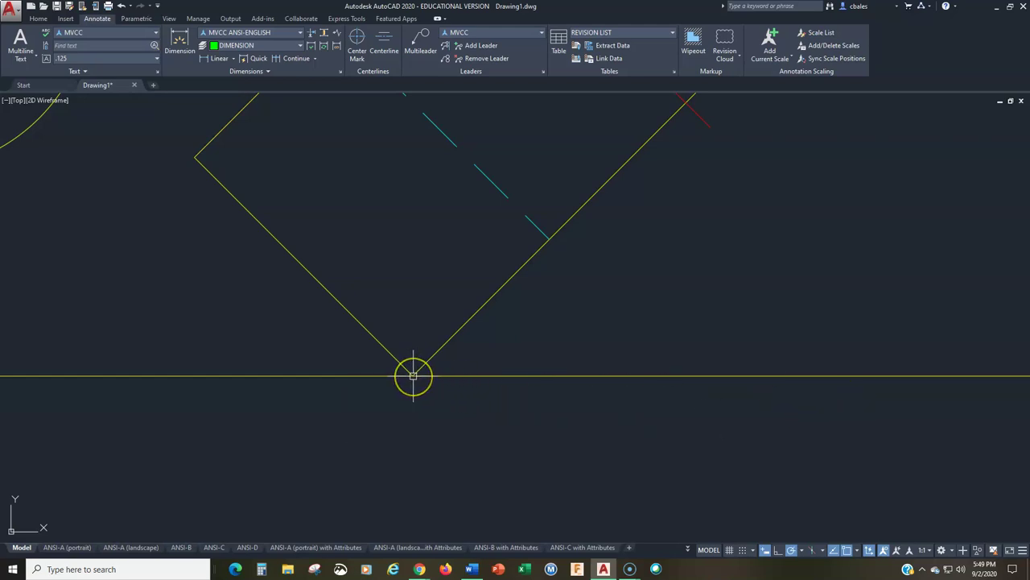
middle_drag(444, 236, 379, 495)
scroll(461, 326, down, 2)
middle_drag(653, 214, 572, 394)
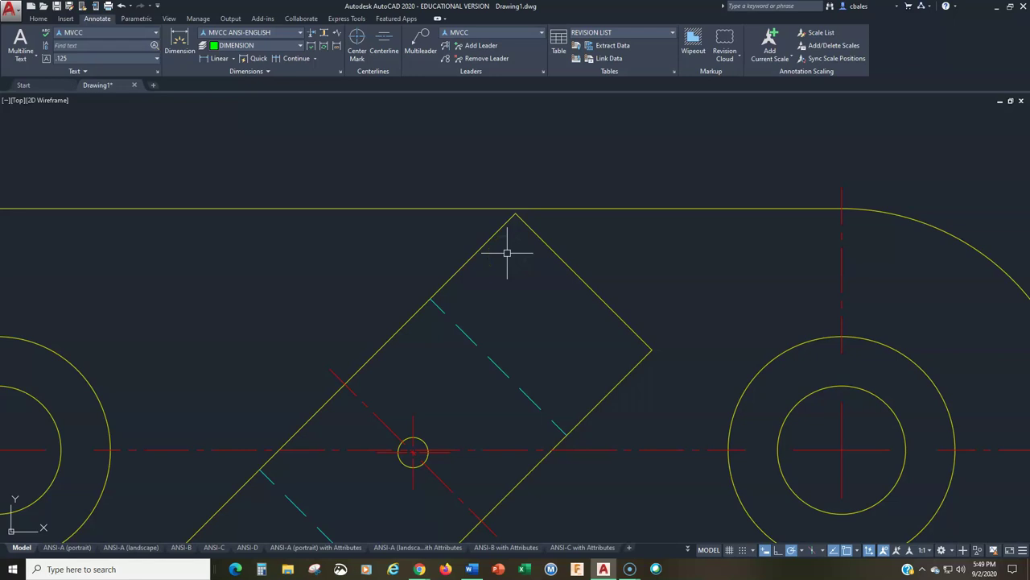
Check the upright's short upper edge and corner against the base's upper edge, along with the small hole's center, in the top view.
click(583, 280)
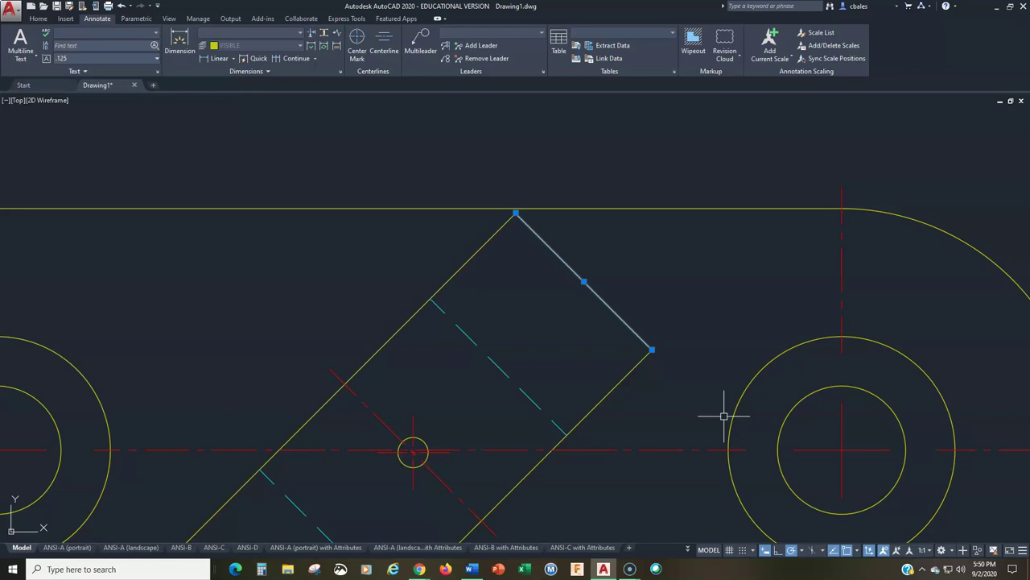
click(528, 209)
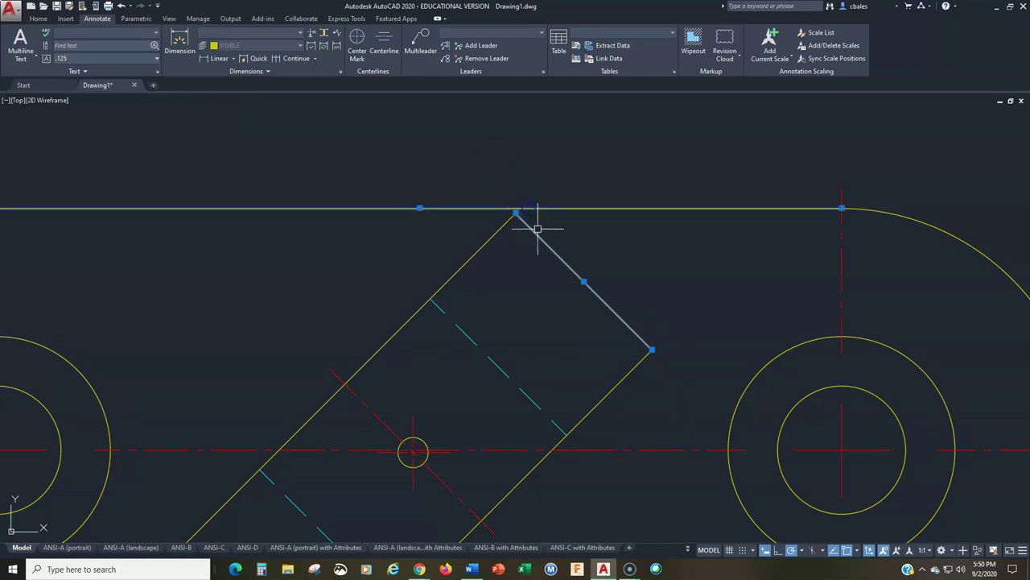
key(Escape)
click(606, 305)
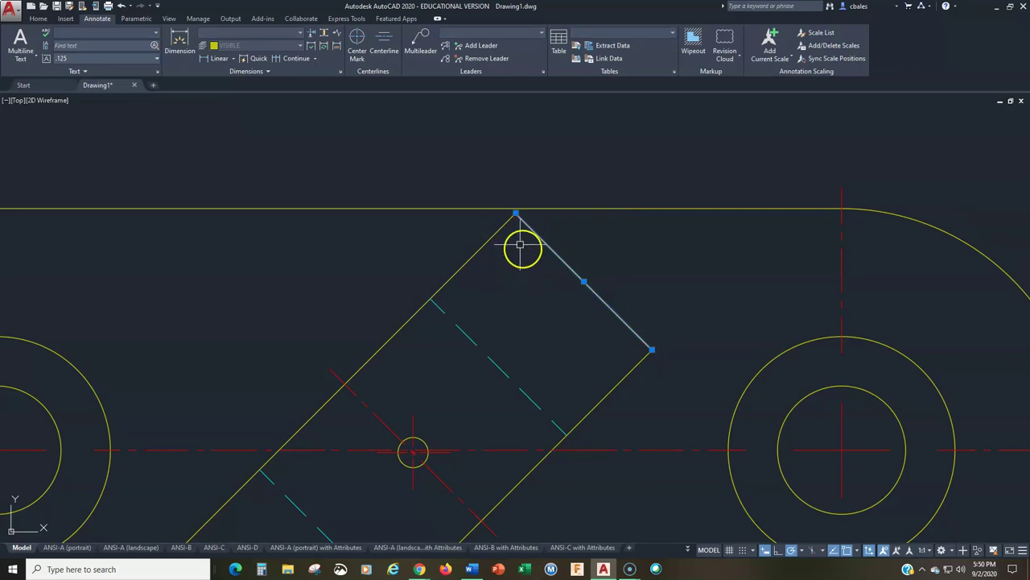
key(Escape)
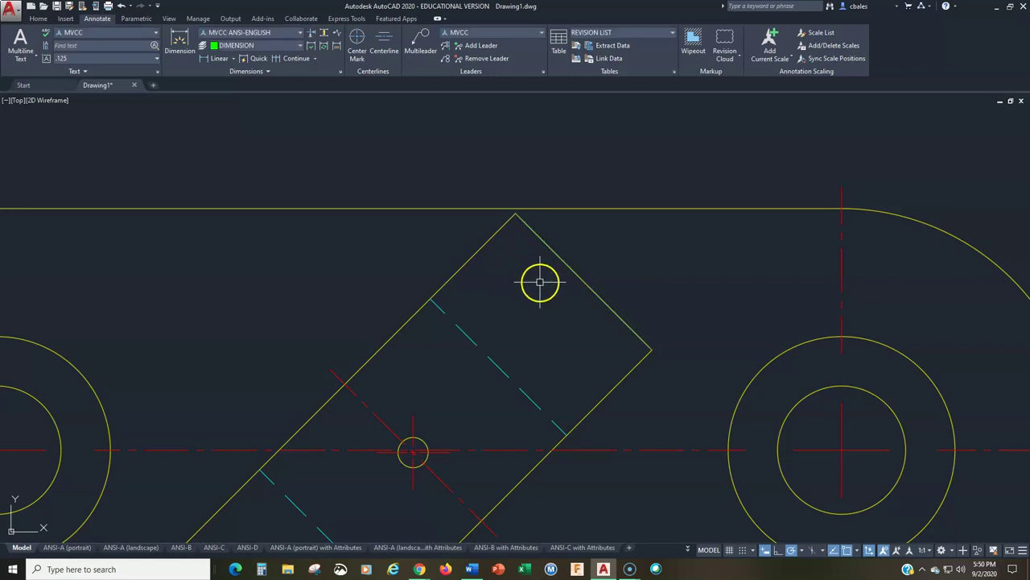
scroll(535, 294, down, 2)
scroll(533, 354, up, 2)
scroll(466, 416, up, 2)
middle_drag(466, 416, 548, 317)
scroll(510, 276, up, 3)
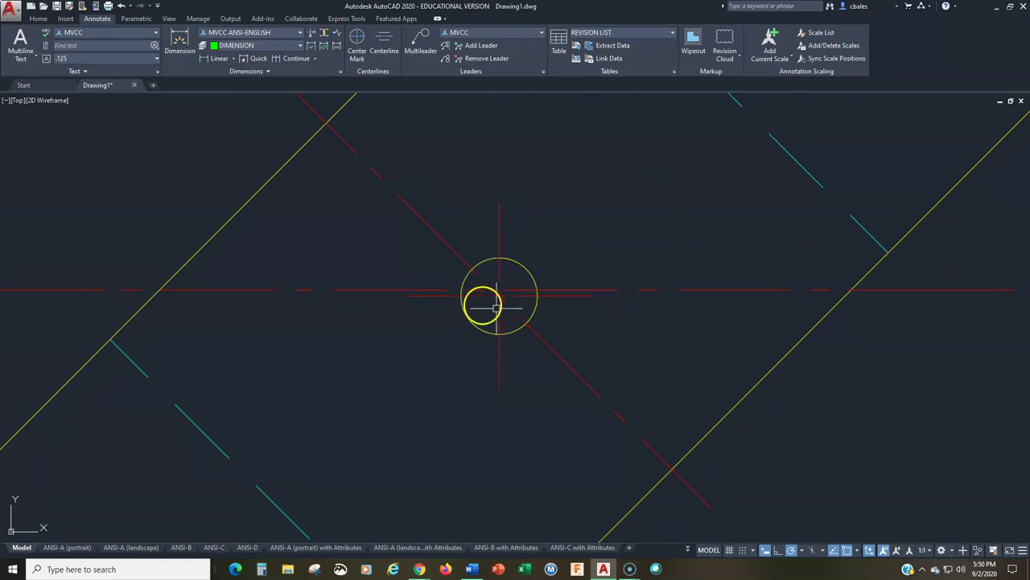
scroll(490, 303, down, 8)
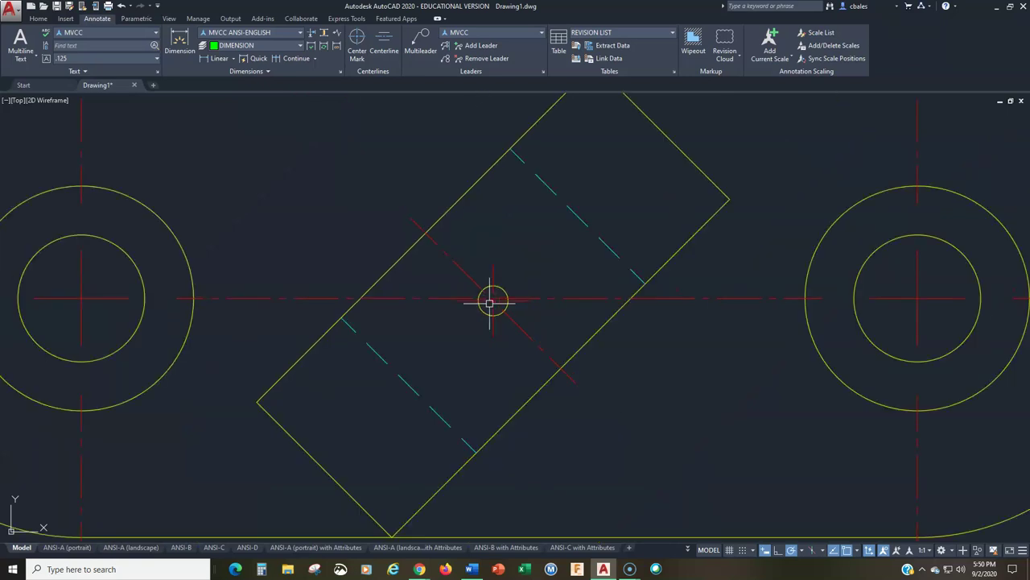
Add a center mark to the large outer arc of the auxiliary view.
scroll(482, 360, up, 2)
middle_drag(478, 387, 529, 196)
middle_drag(529, 287, 326, 420)
middle_drag(460, 293, 425, 322)
click(367, 50)
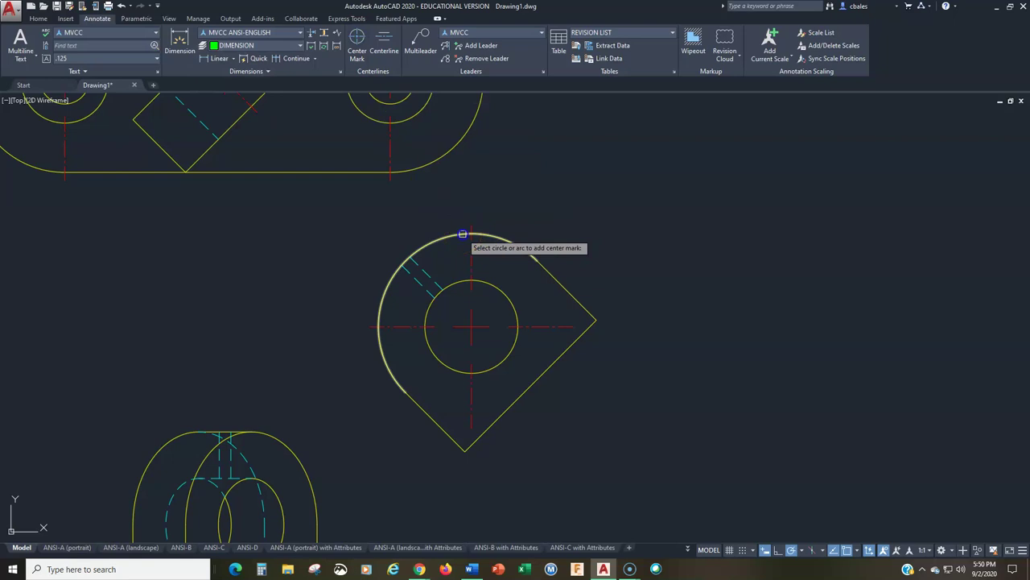
click(723, 283)
mouse_move(491, 271)
mouse_down()
mouse_move(470, 260)
mouse_move(476, 272)
mouse_move(471, 256)
mouse_up()
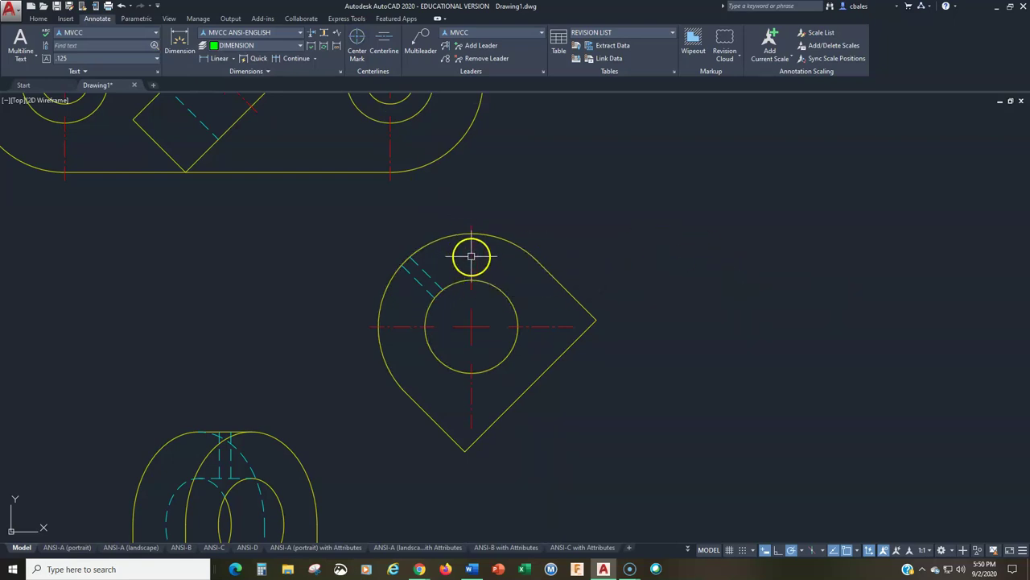
Rotate the auxiliary view's center mark about its center to line up with the small hole's hidden edges.
click(38, 18)
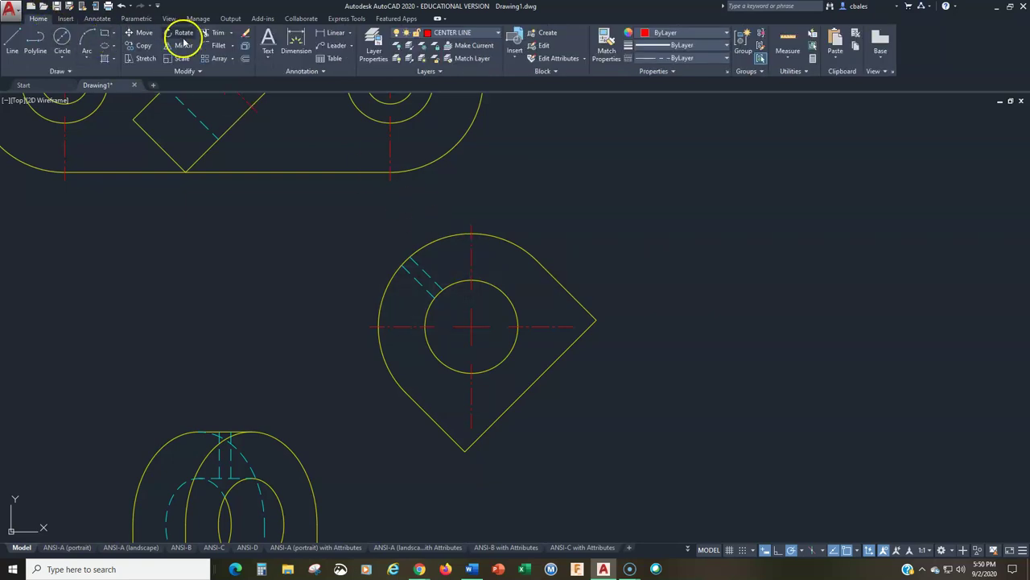
click(471, 321)
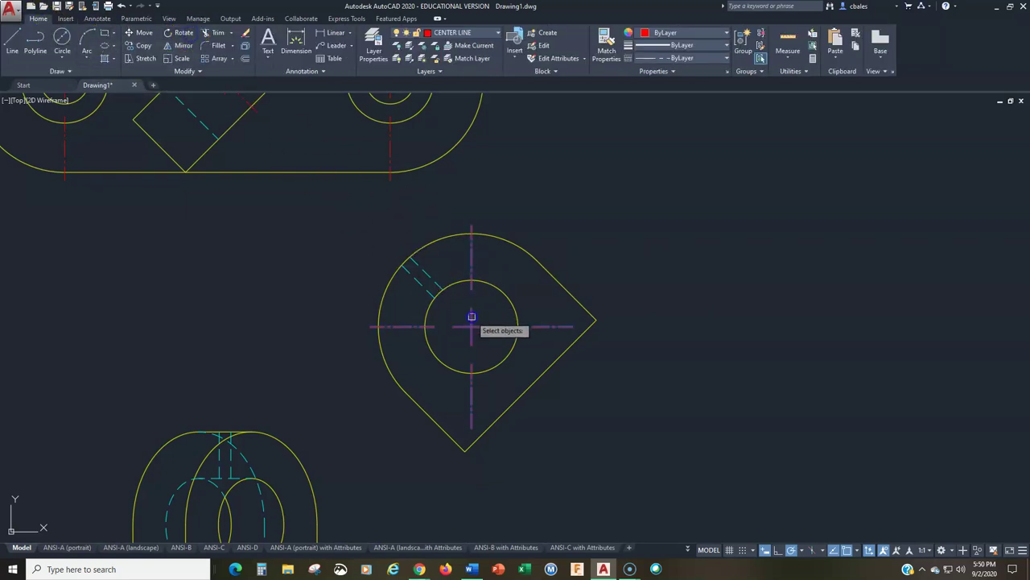
key(Return)
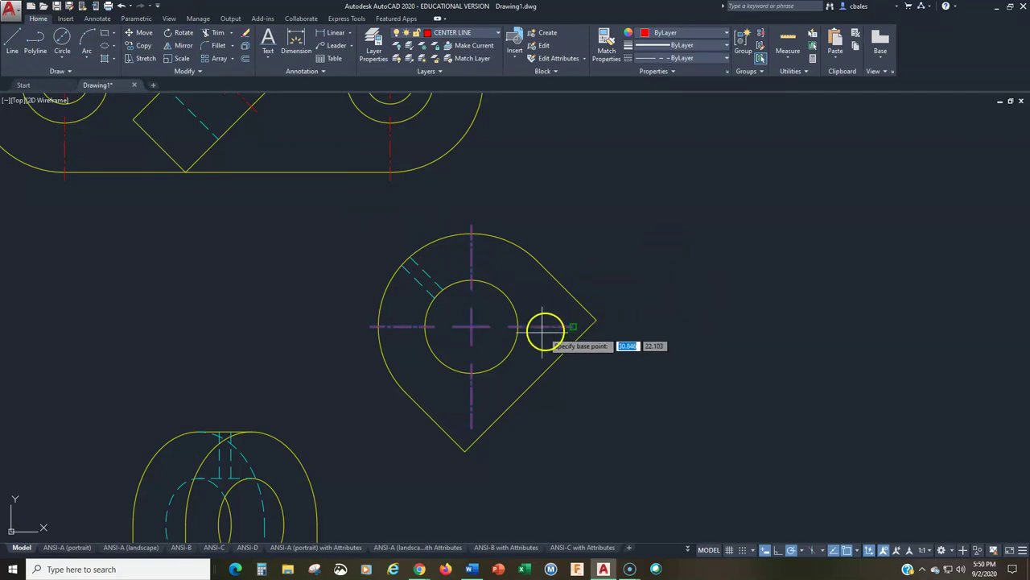
click(471, 326)
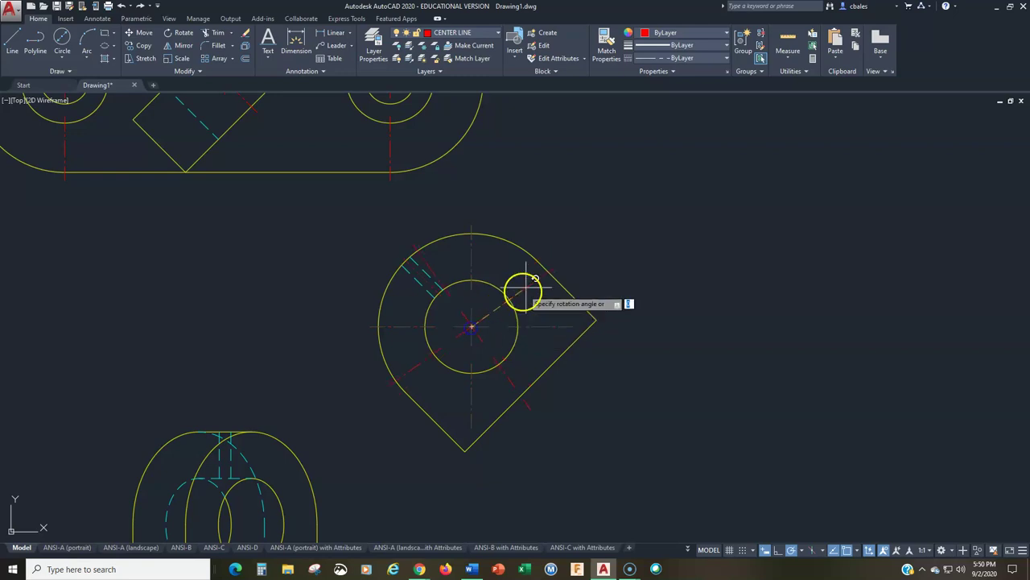
click(572, 221)
key(Return)
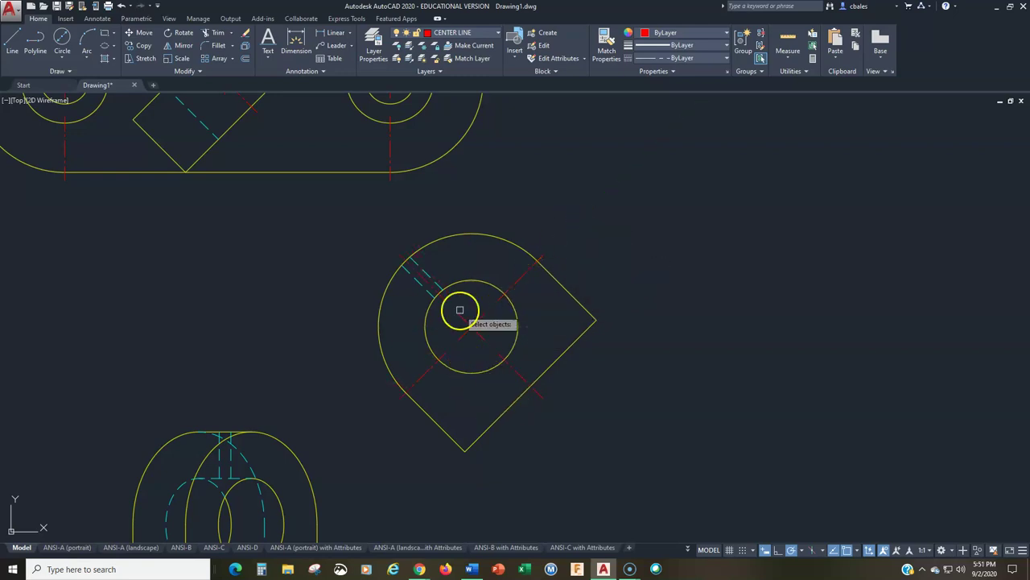
Add a centerline between the left counterbored hole's hidden edges in the front view and extend its upper end to the base's top edge.
scroll(322, 378, down, 2)
middle_drag(301, 391, 597, 221)
scroll(598, 358, up, 2)
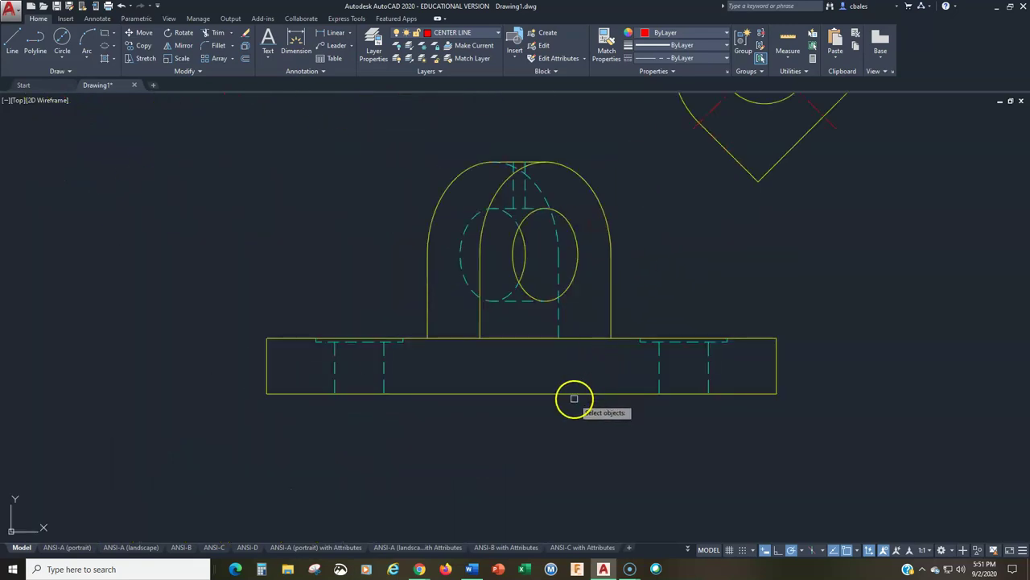
middle_drag(572, 396, 506, 469)
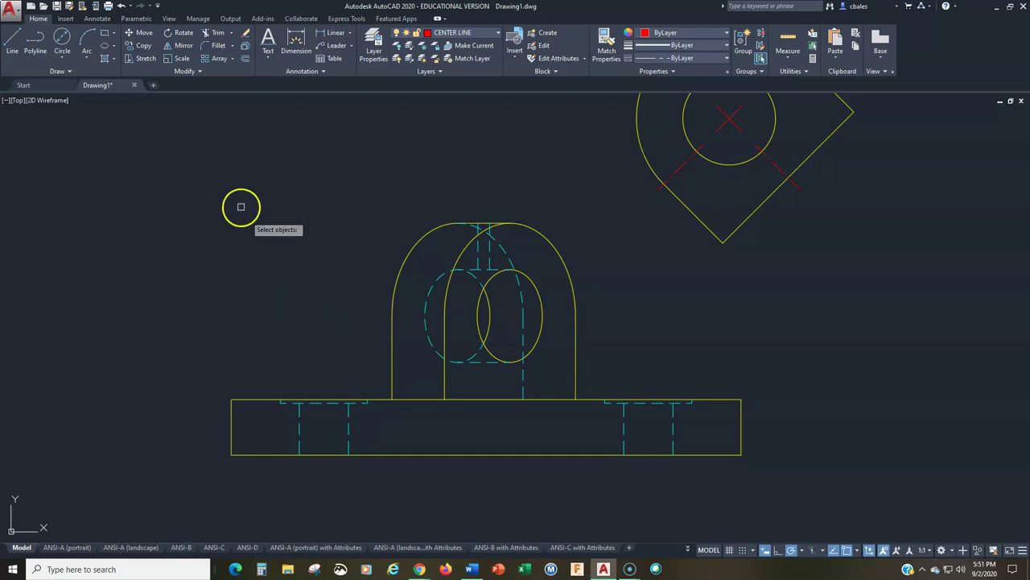
click(95, 18)
click(386, 45)
click(299, 414)
click(347, 414)
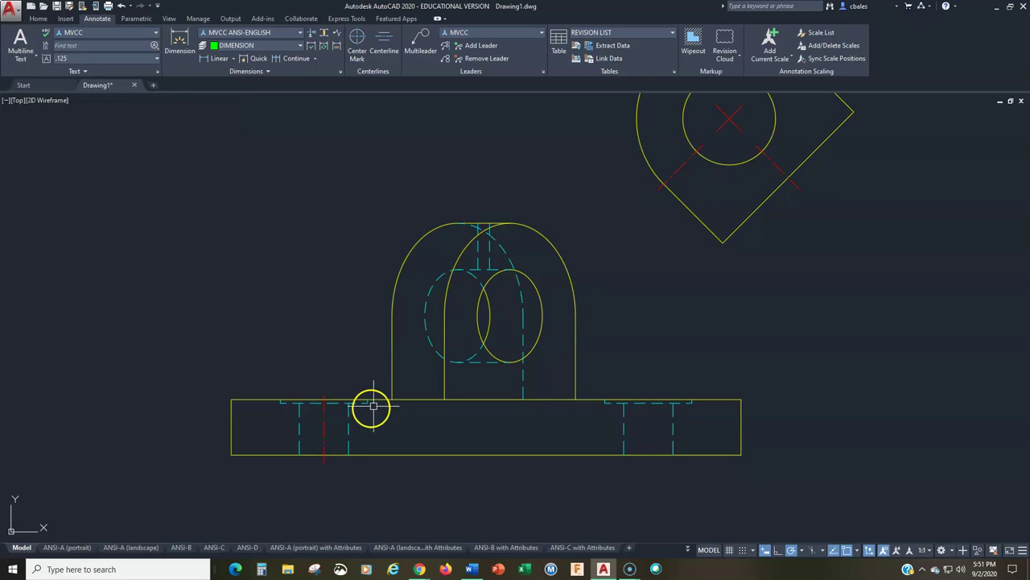
scroll(327, 400, up, 4)
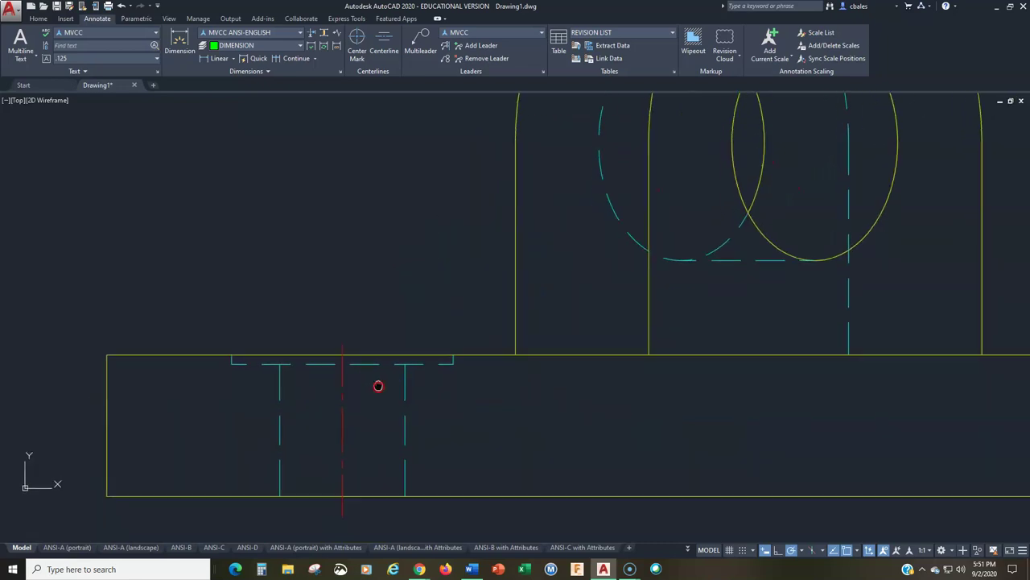
drag(347, 379, 343, 344)
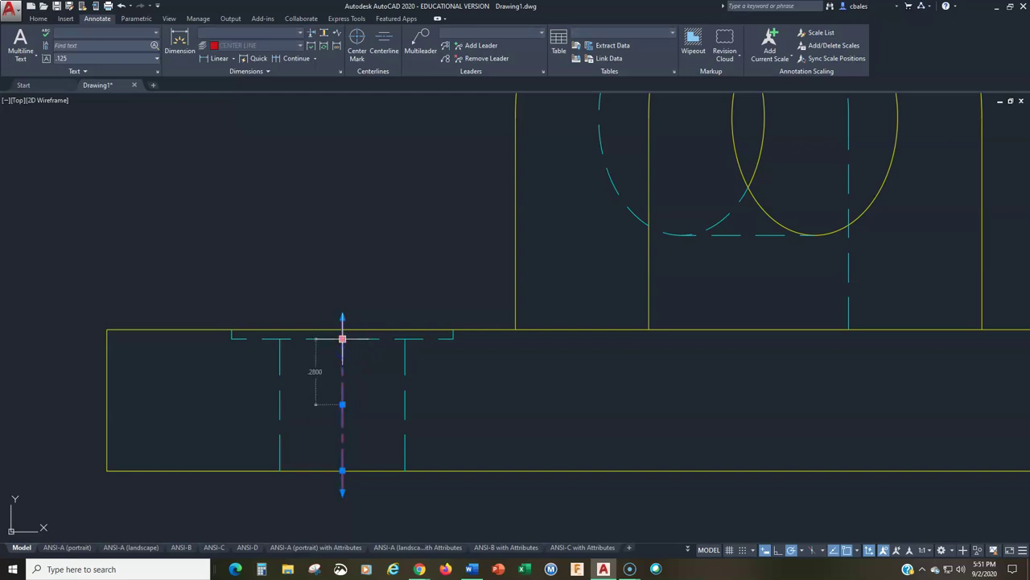
click(348, 328)
Add a centerline between the right counterbored hole's hidden edges in the front view and extend its upper end to the base's top edge.
drag(450, 402, 668, 427)
middle_drag(667, 427, 279, 402)
middle_drag(628, 397, 236, 421)
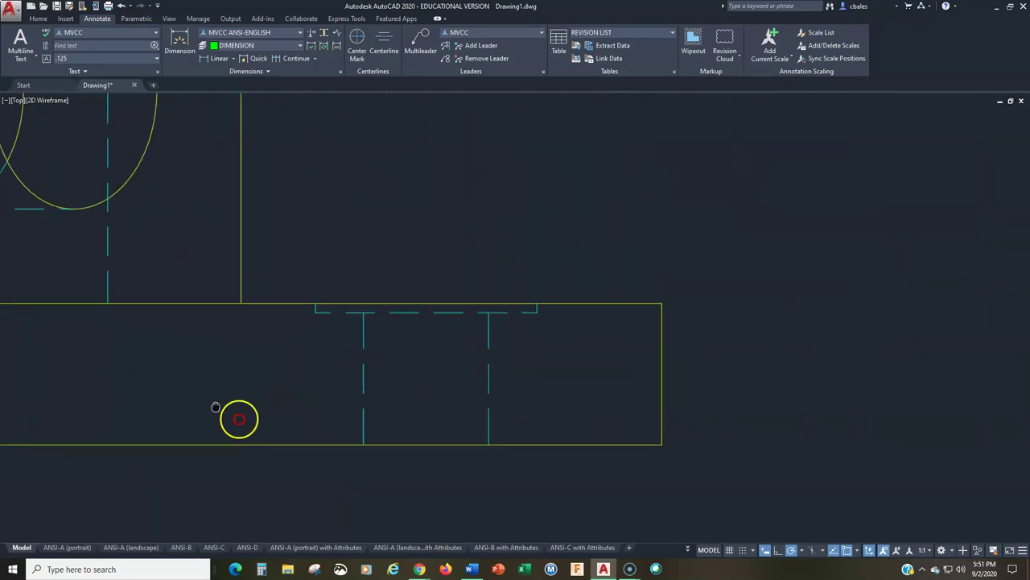
click(198, 69)
click(218, 71)
click(384, 47)
click(363, 376)
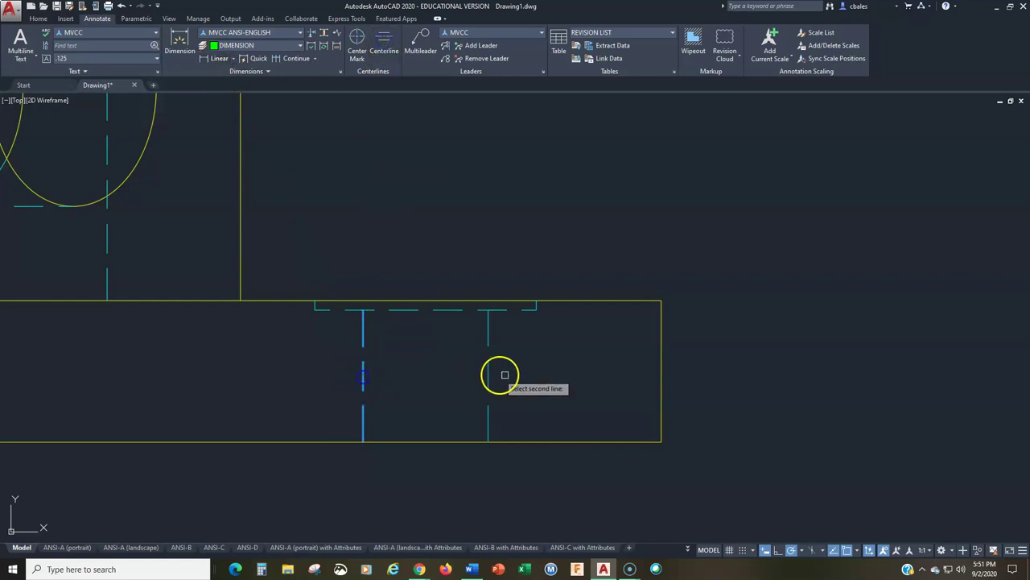
click(489, 376)
click(426, 322)
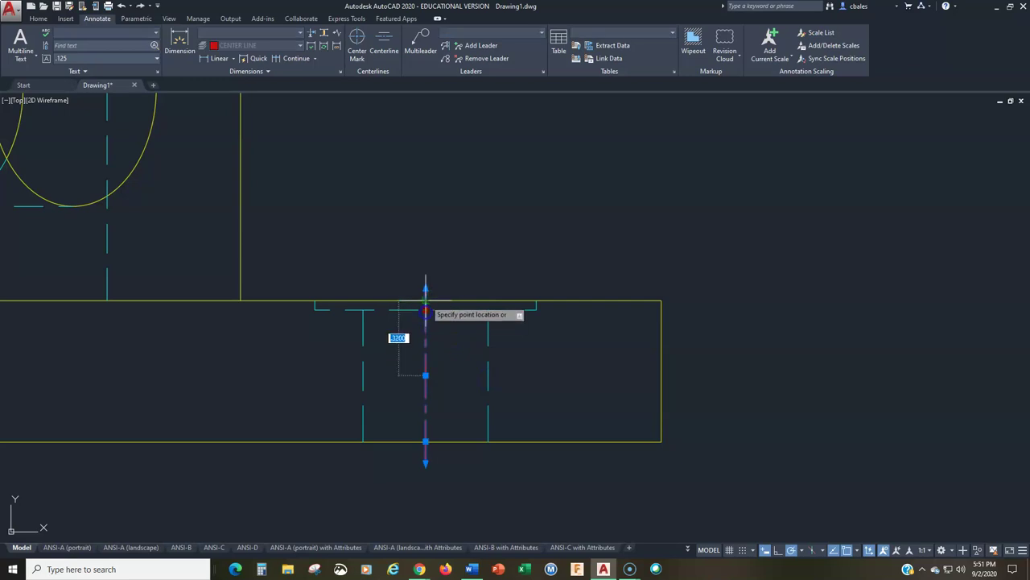
key(Escape)
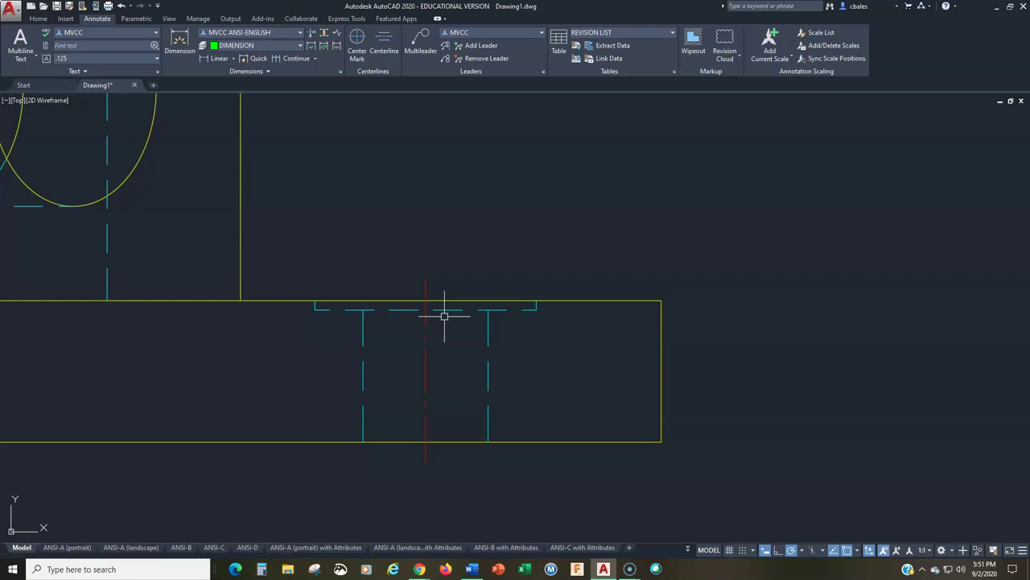
Examine the large hole's ellipse, the upright's elliptical arc and the small hole's hidden edge in the front view.
scroll(322, 364, down, 2)
middle_drag(228, 379, 555, 370)
mouse_move(531, 363)
middle_down()
mouse_move(569, 395)
mouse_move(502, 453)
middle_up()
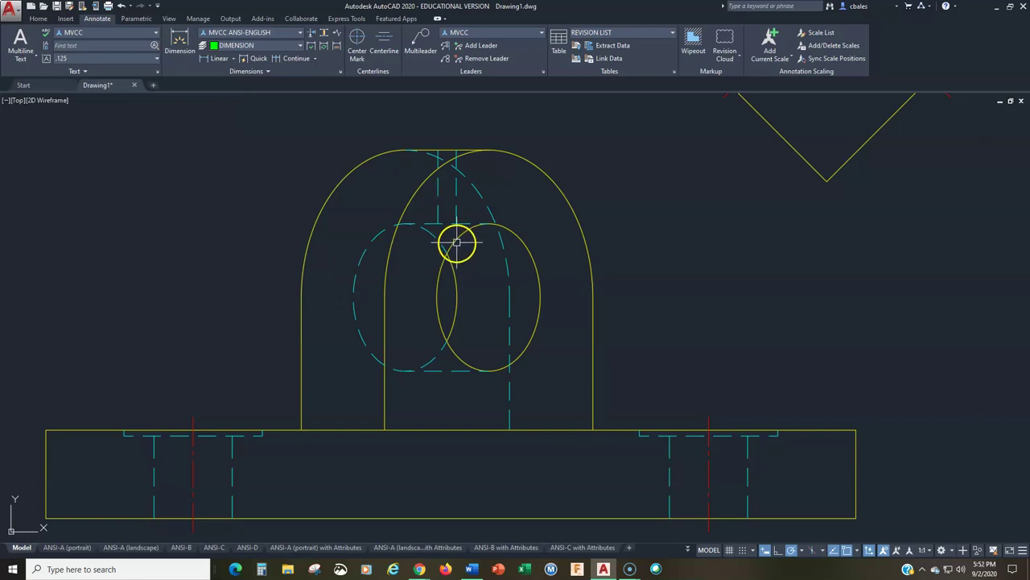
click(525, 240)
click(572, 203)
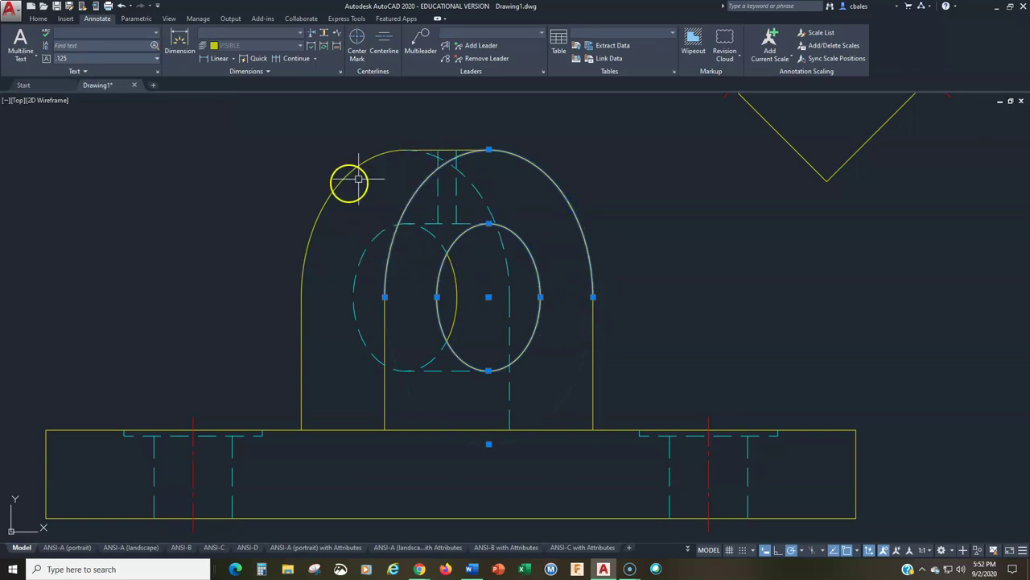
click(438, 195)
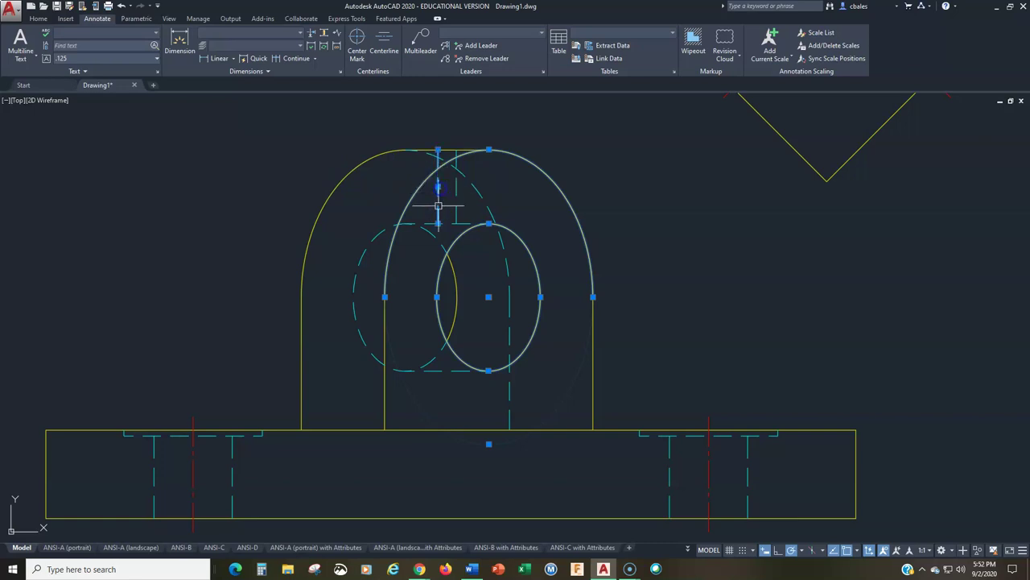
key(Escape)
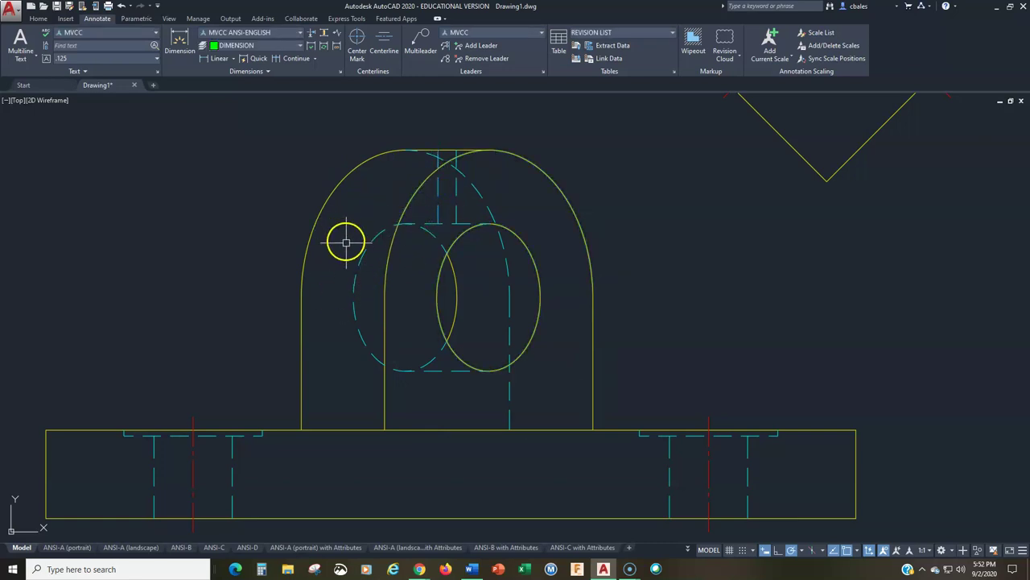
Try to add a center mark to the upright's outer elliptical arc in the front view.
click(356, 42)
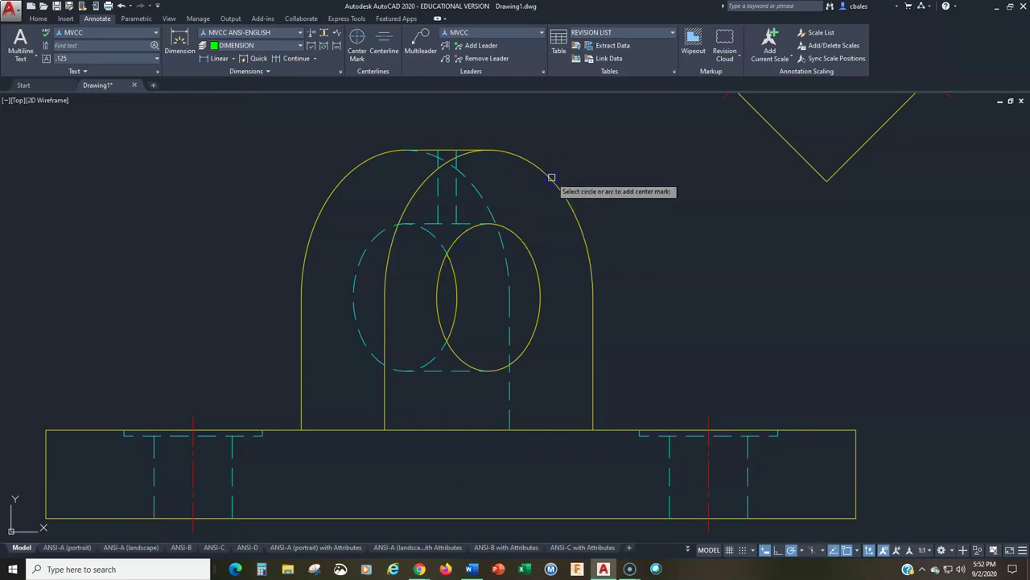
mouse_move(552, 177)
mouse_down()
mouse_move(531, 249)
mouse_move(530, 212)
mouse_up()
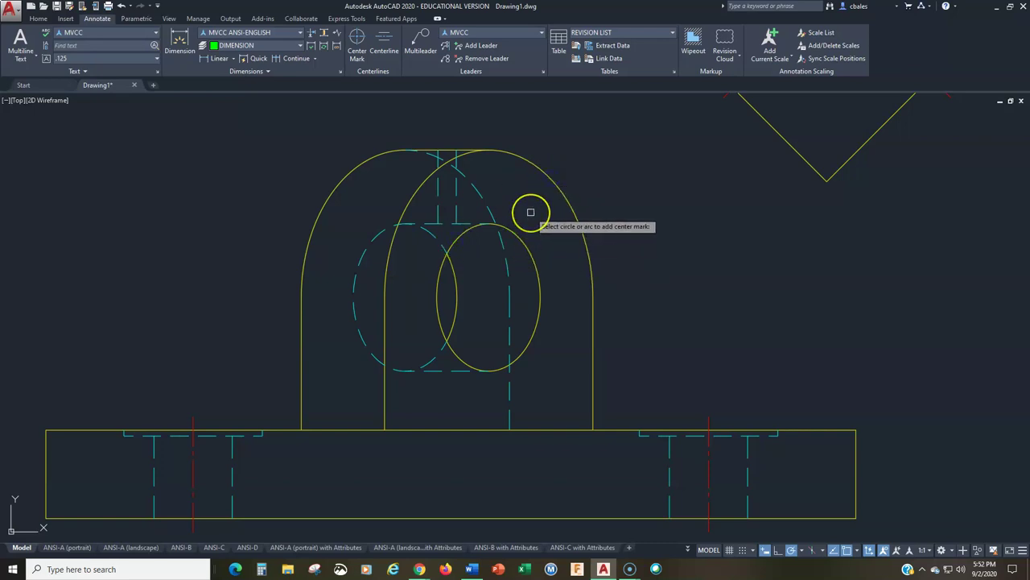
key(Escape)
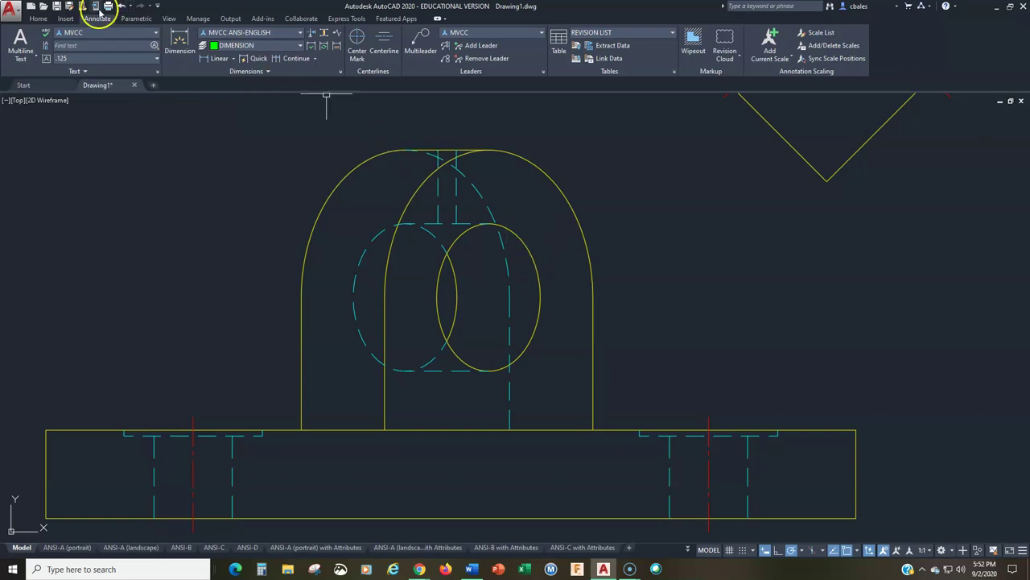
Draw a vertical centerline from the large solid ellipse's center to the upright's top and extend it down to the ellipse's lower edge.
click(39, 20)
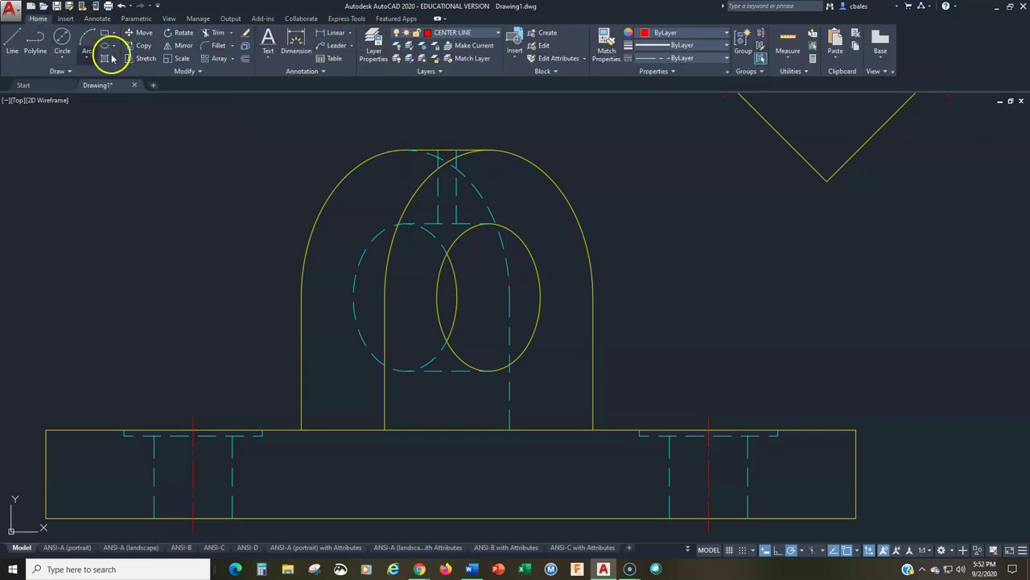
click(13, 40)
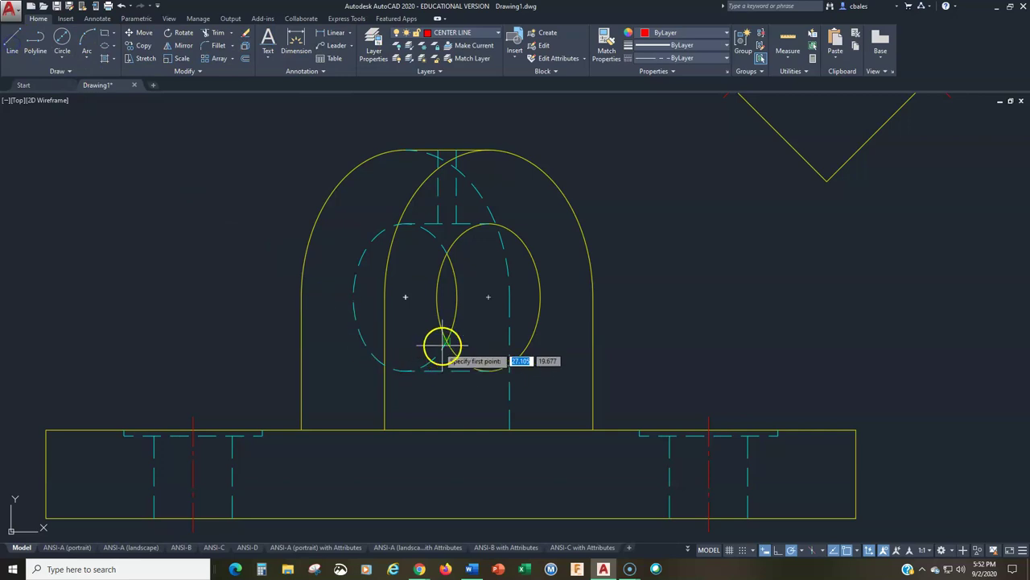
click(488, 297)
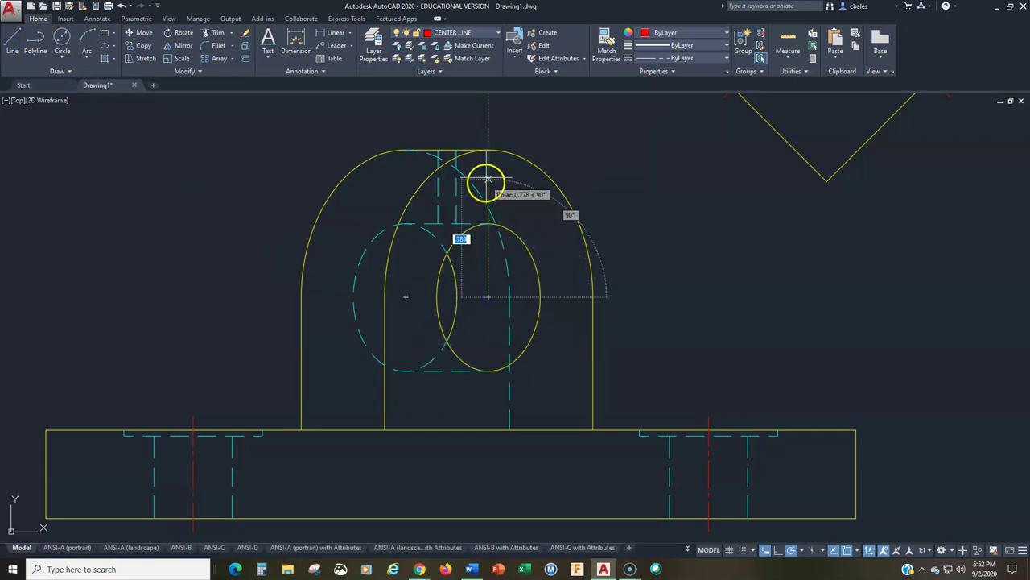
click(489, 150)
key(Return)
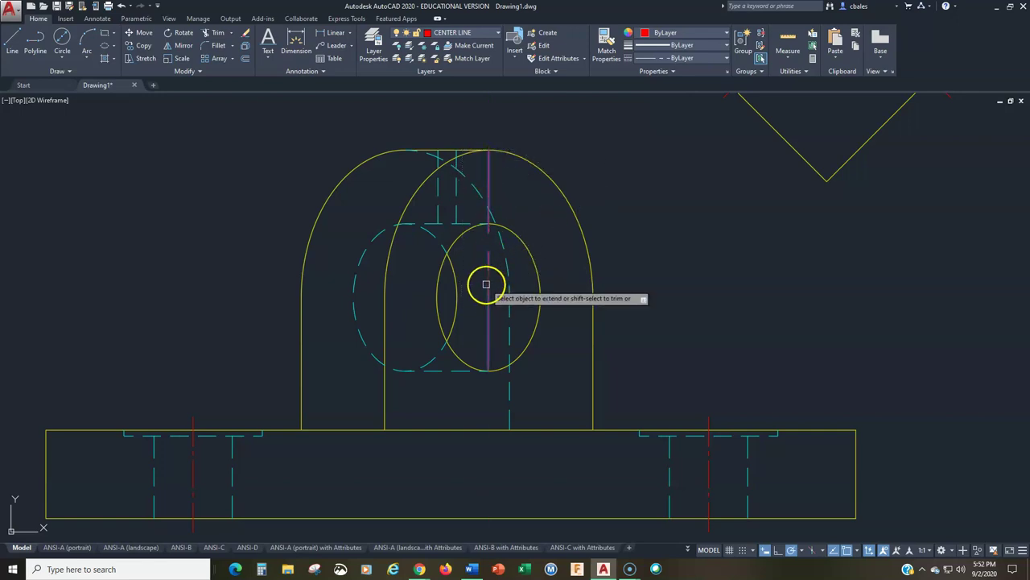
key(Return)
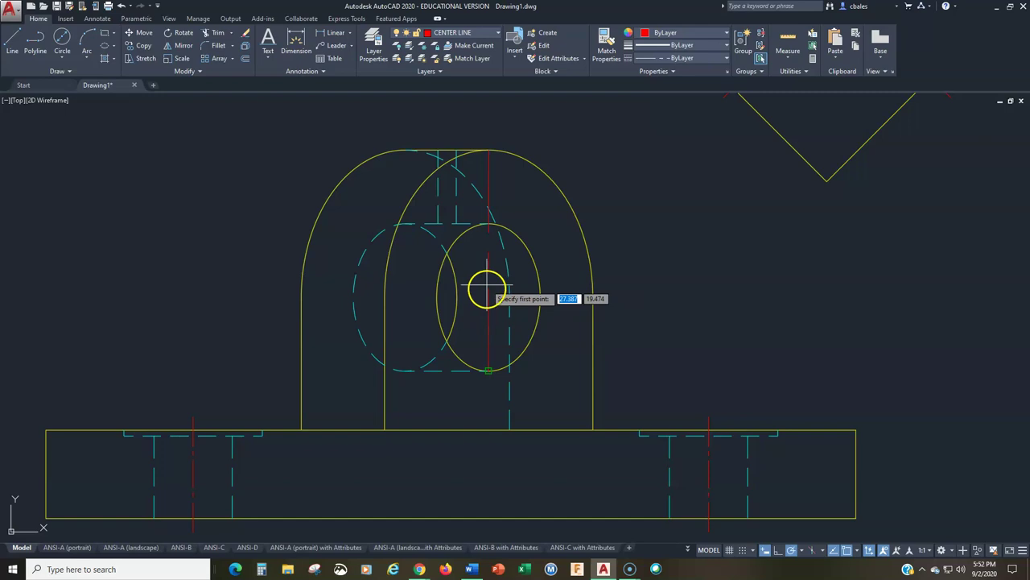
Draw a horizontal centerline from the solid ellipse's center to the upright's right edge and extend it to the front face's left edge.
click(489, 298)
click(592, 297)
key(Return)
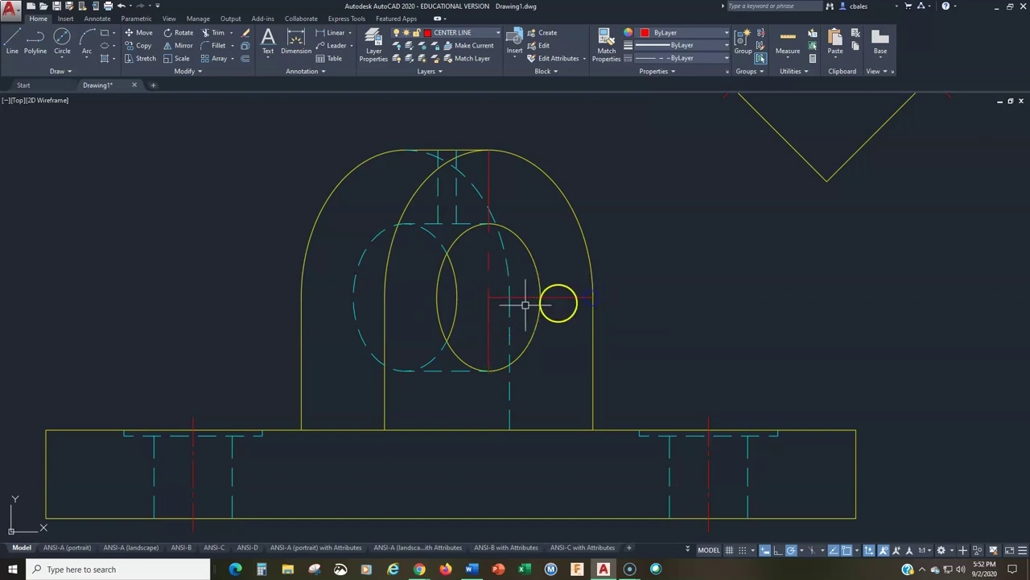
text(tr)
key(Return)
key(Return)
click(503, 295)
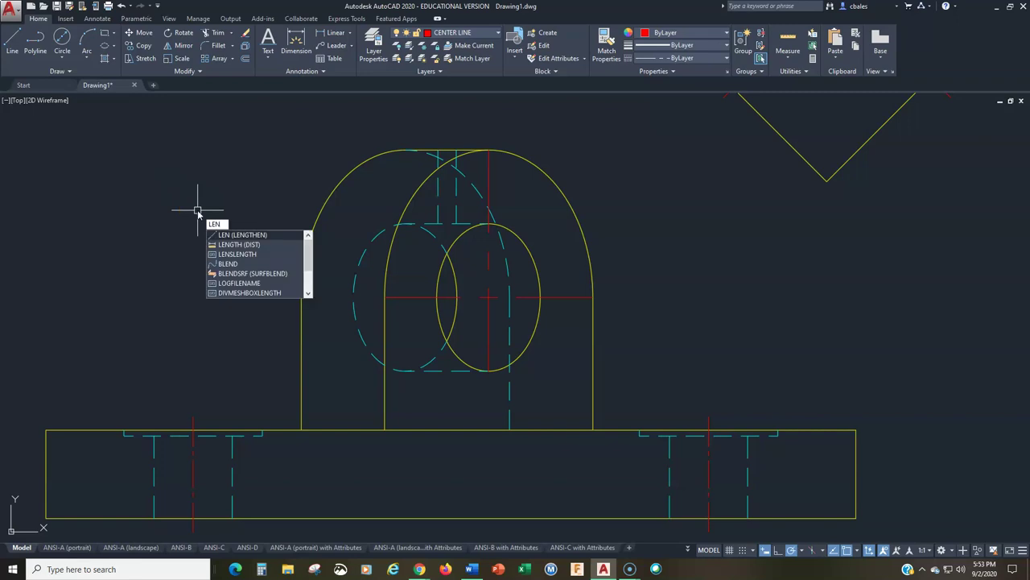
Lengthen the horizontal centerline's left end and the vertical centerline's lower end by .09 with the delta option.
key(Return)
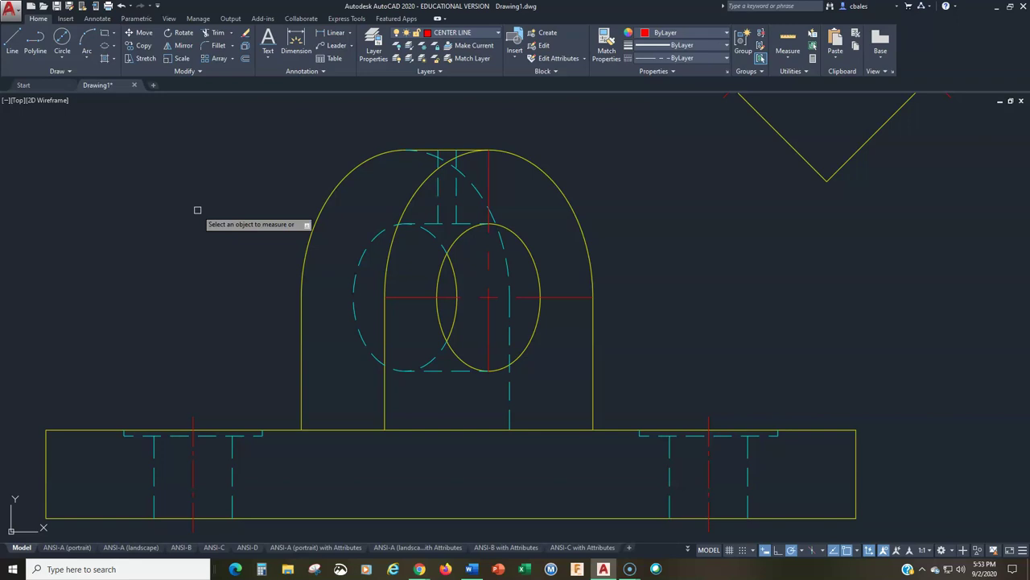
key(Return)
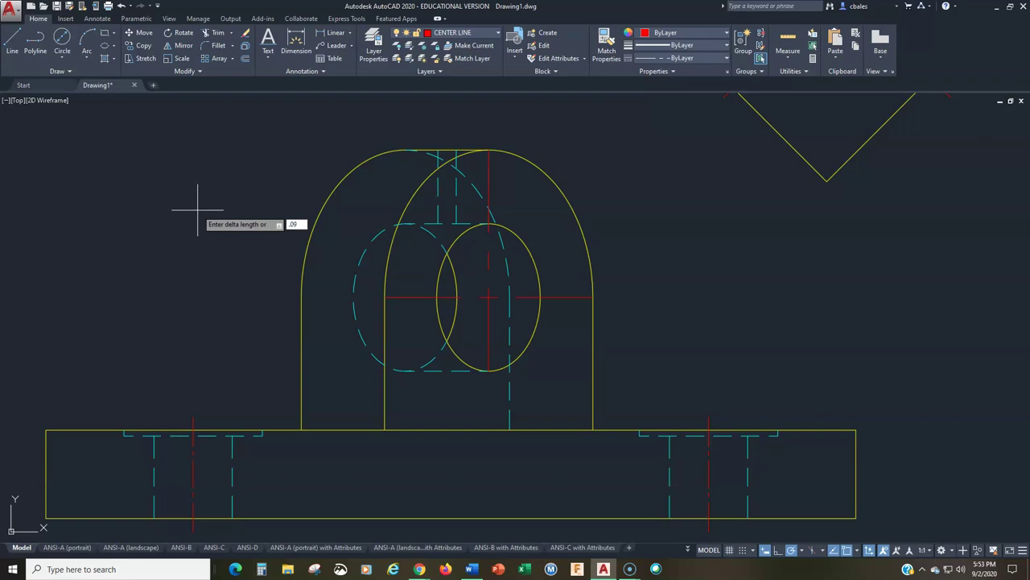
key(Return)
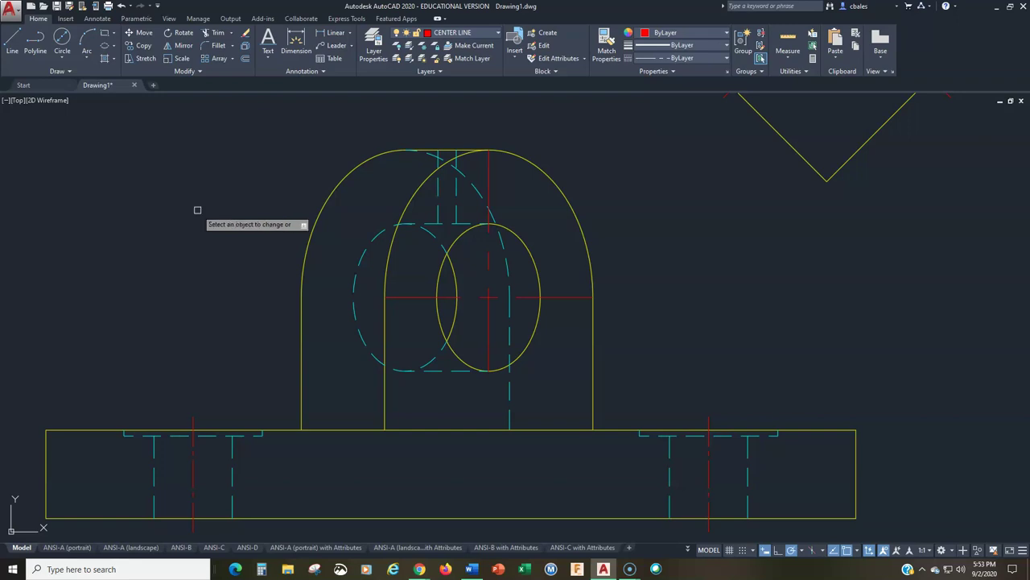
click(394, 298)
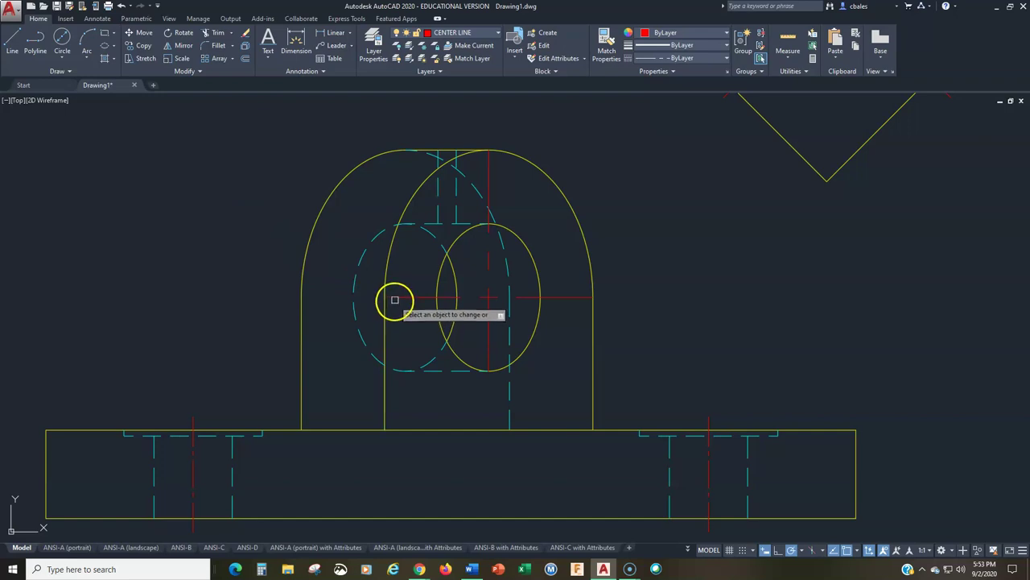
click(490, 359)
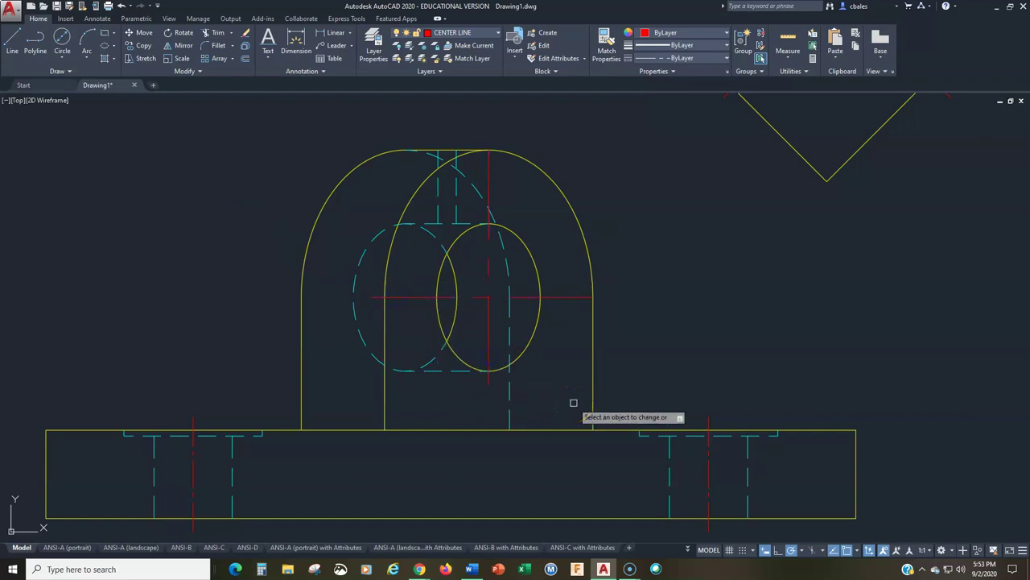
click(489, 135)
click(581, 300)
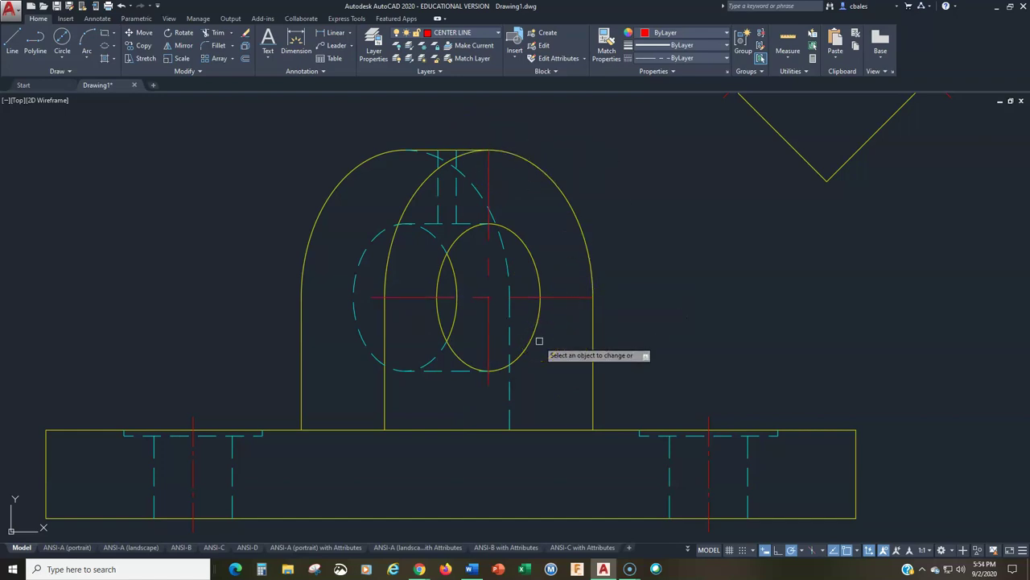
Stretch the horizontal centerline's right end .09 beyond the upright's right edge.
middle_drag(532, 246, 474, 271)
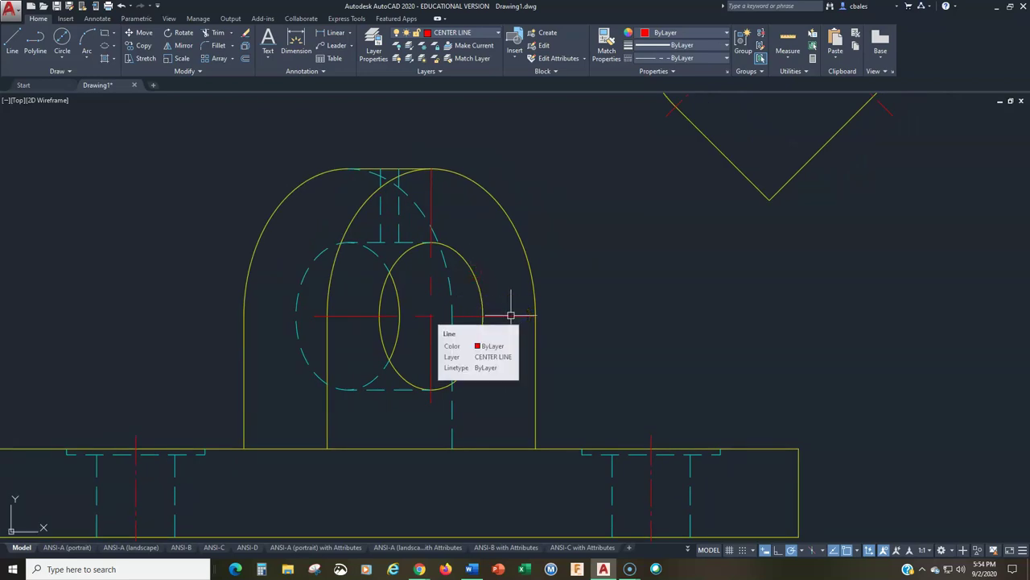
scroll(279, 313, up, 3)
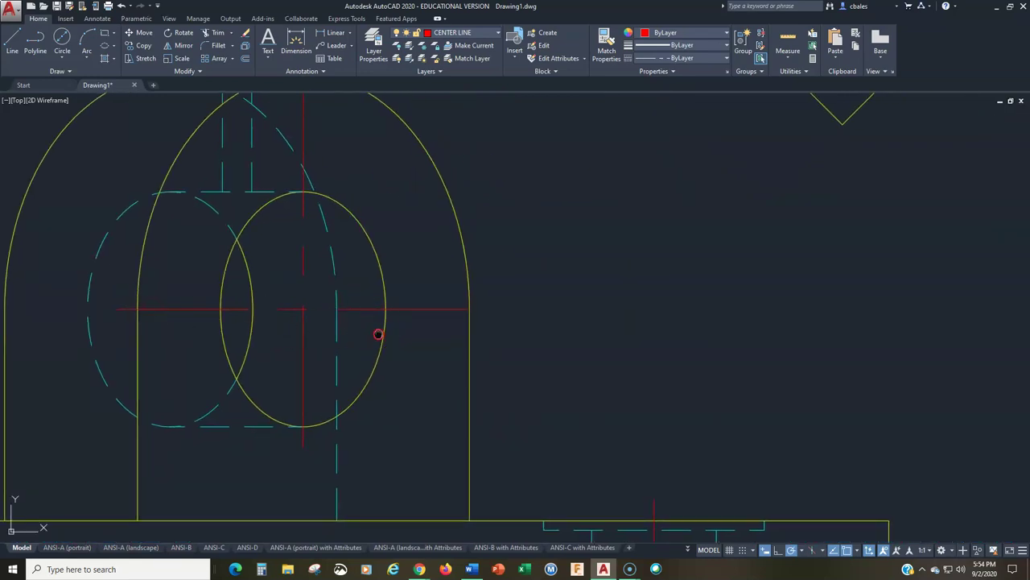
middle_drag(379, 336, 363, 382)
click(422, 355)
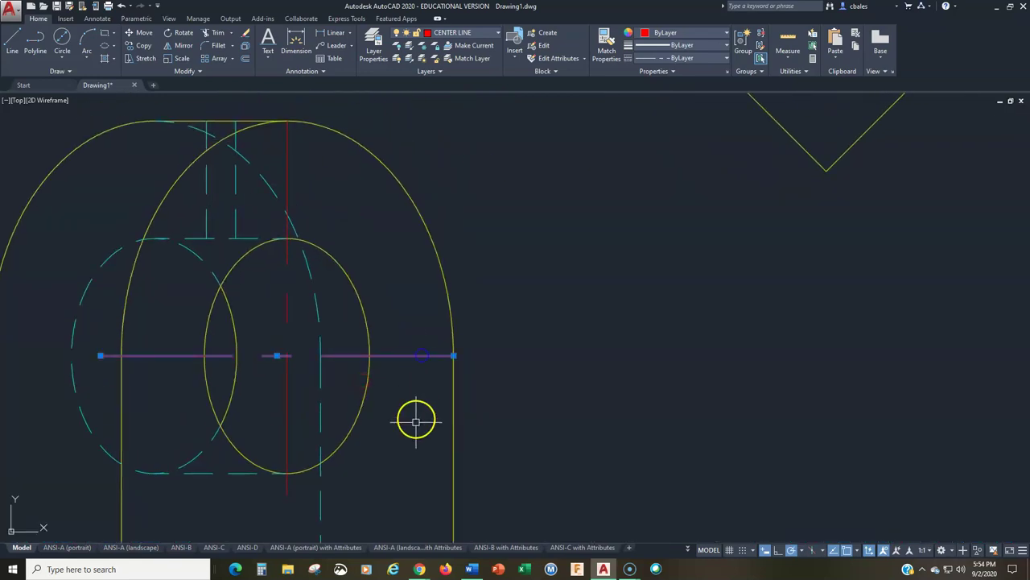
click(453, 355)
click(454, 355)
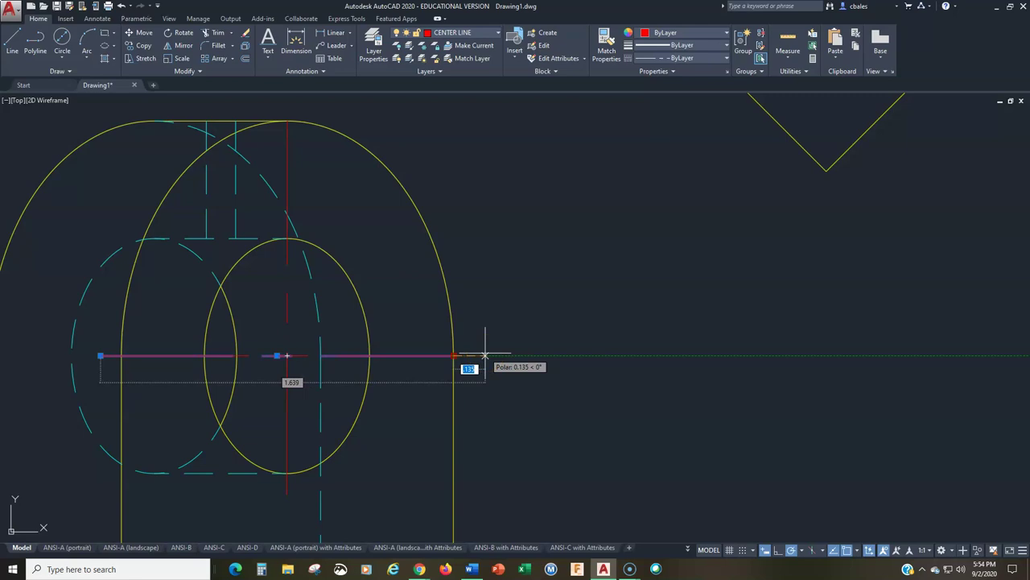
text(.0)
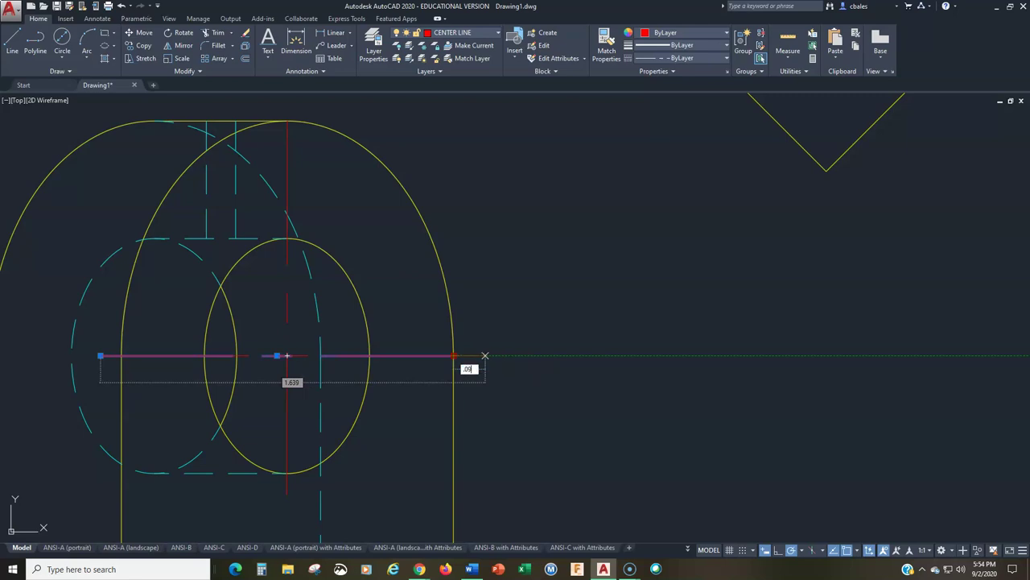
text(9)
key(Return)
Stretch the vertical centerline's upper end .09 above the top of the upright's arc.
mouse_move(357, 256)
middle_down()
mouse_move(356, 368)
mouse_move(328, 334)
middle_up()
click(327, 322)
click(327, 310)
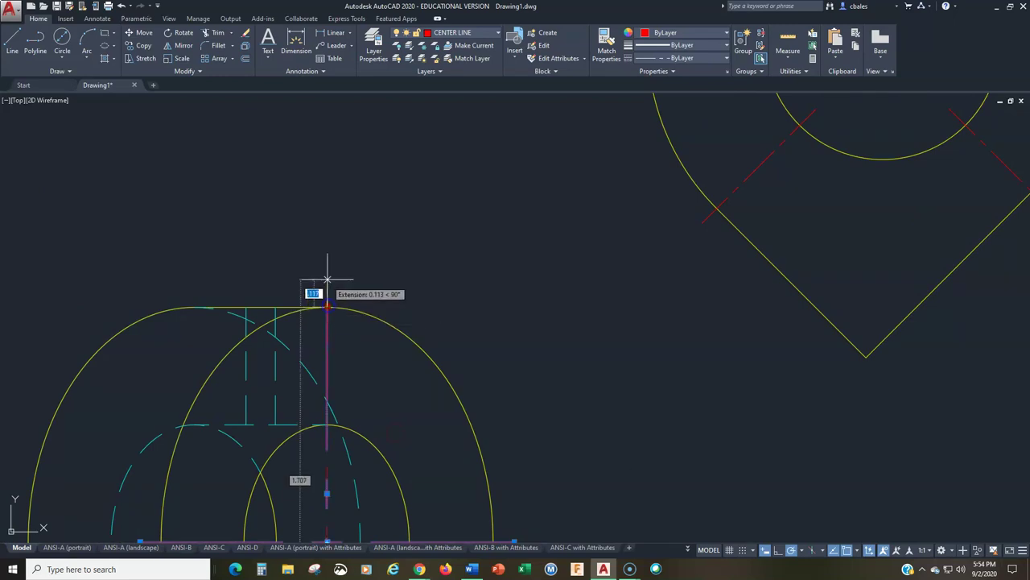
text(.09)
key(Return)
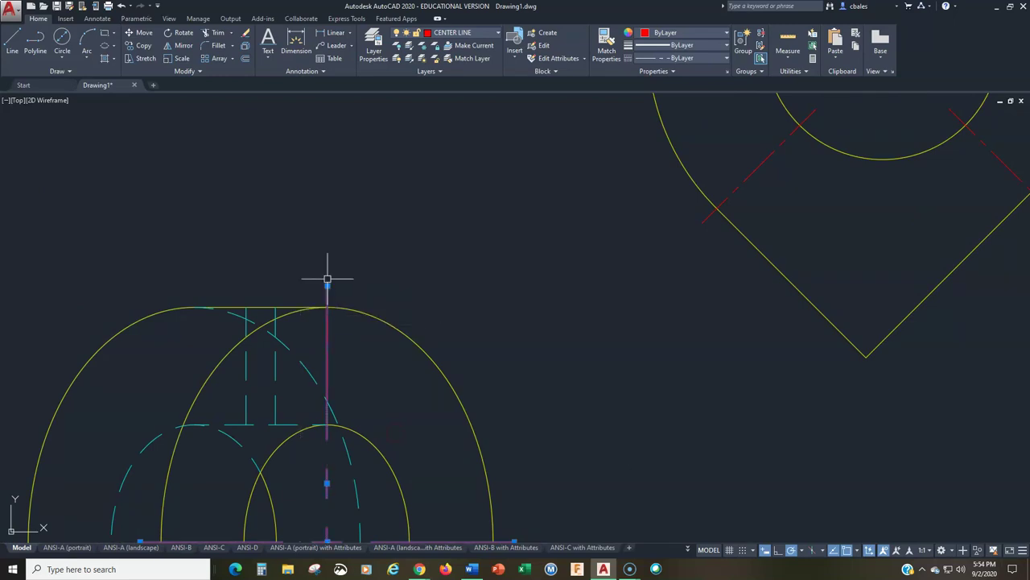
Add a centerline between the two vertical hidden edges of the small hole at the upright's top in the front view.
scroll(354, 370, down, 3)
scroll(362, 394, up, 2)
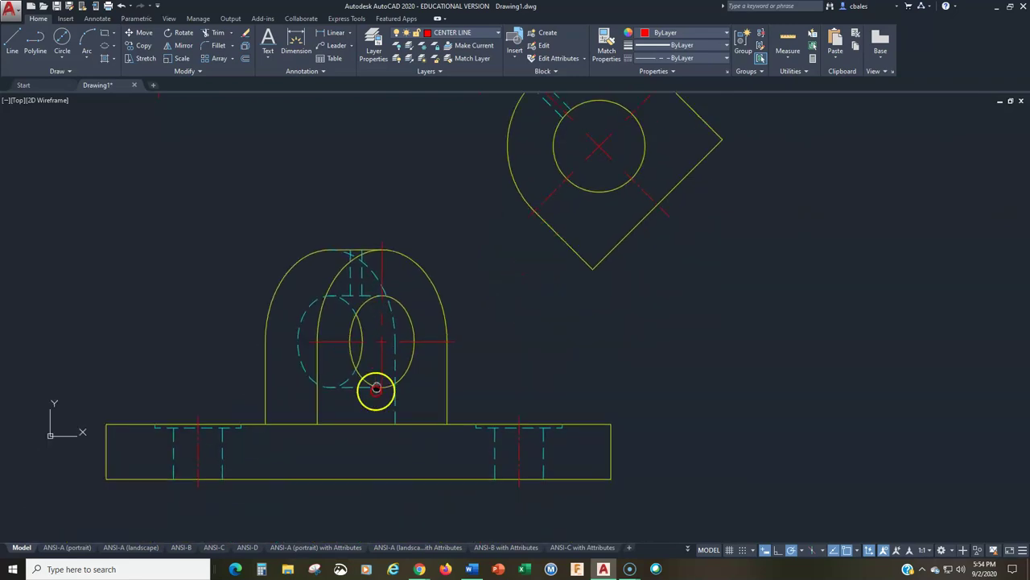
middle_drag(397, 317, 386, 392)
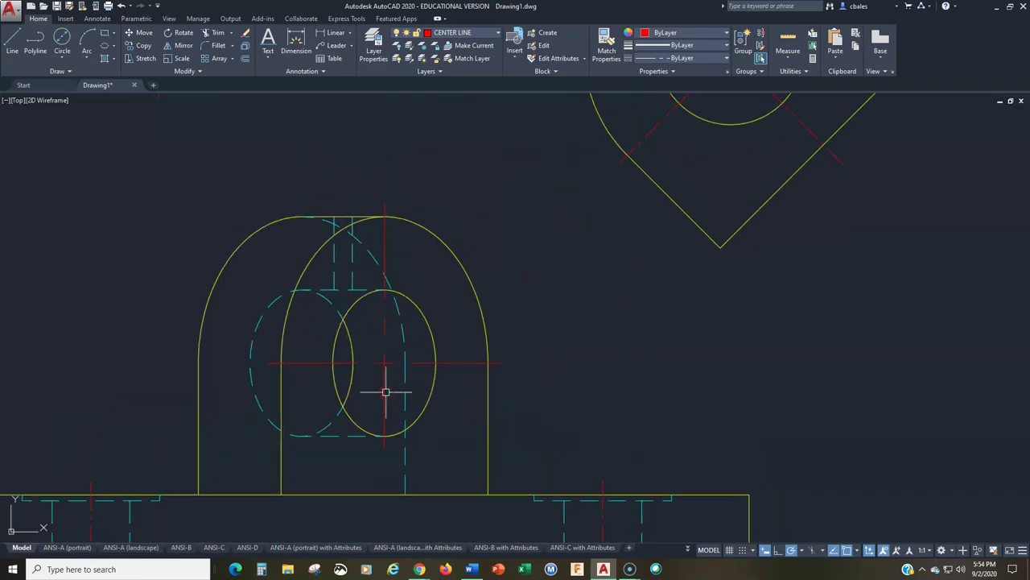
scroll(375, 398, up, 3)
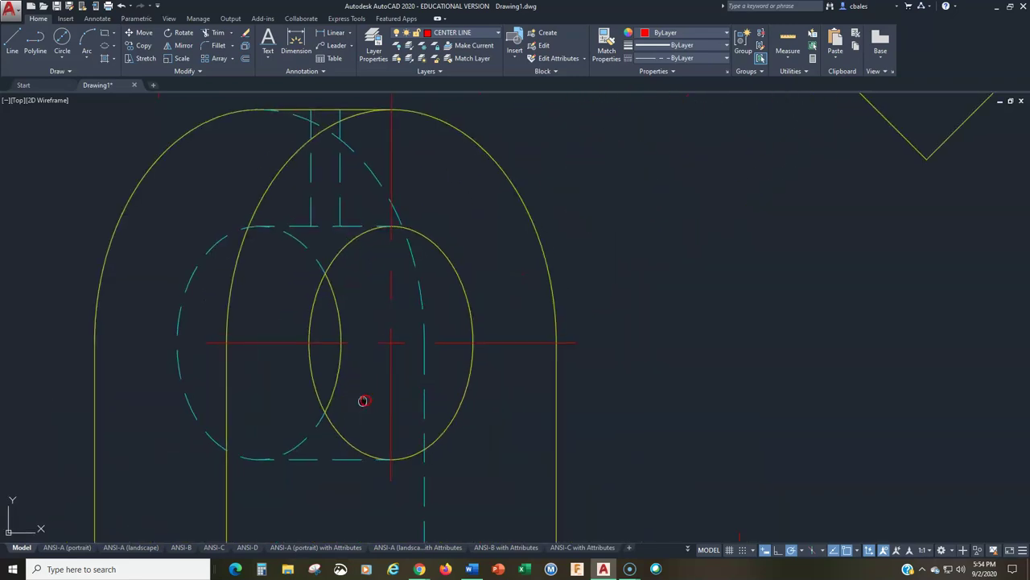
click(365, 370)
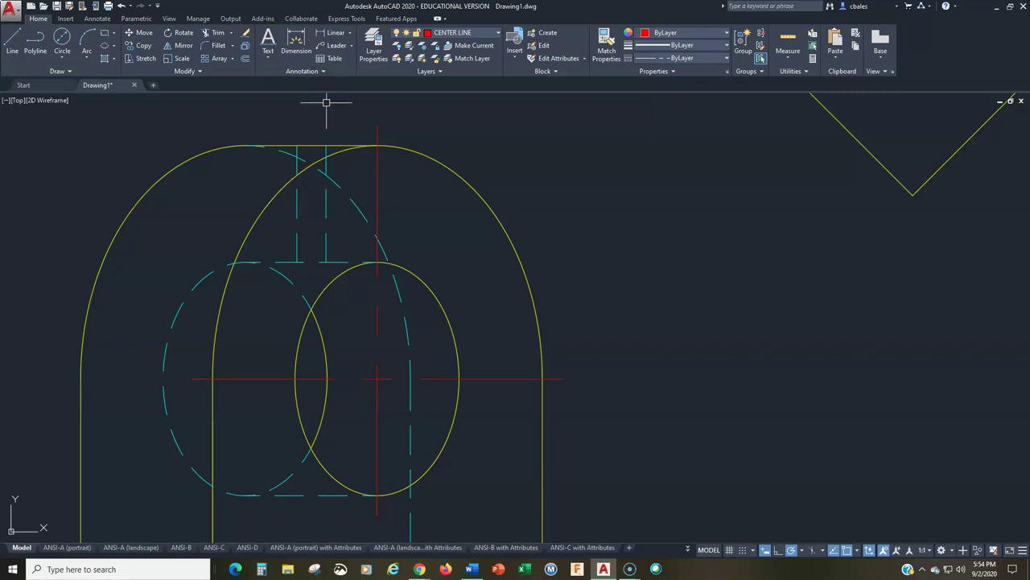
click(97, 18)
click(384, 46)
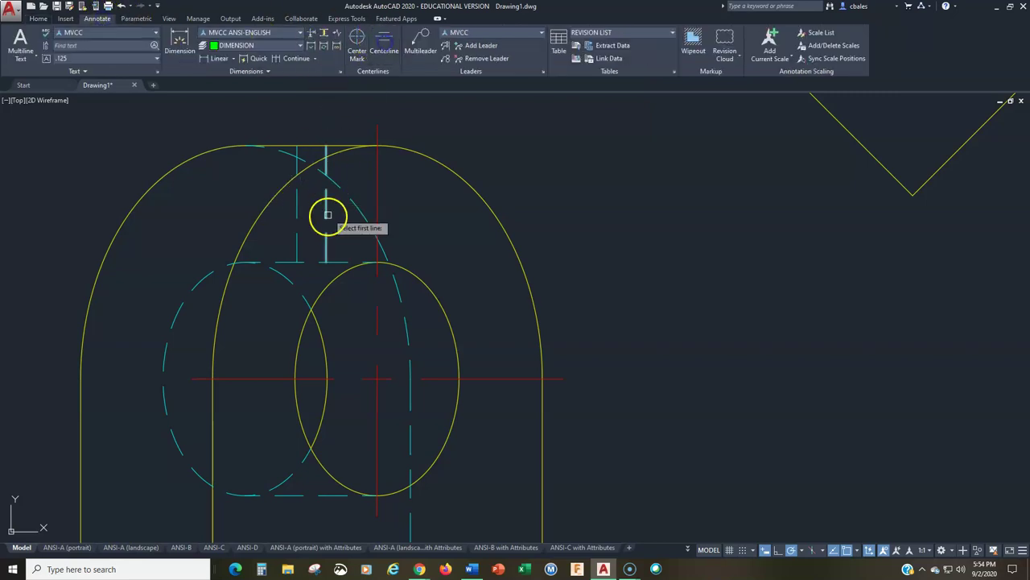
click(326, 214)
click(297, 207)
Open the ANSI-B layout and activate its viewport for editing.
scroll(224, 189, down, 2)
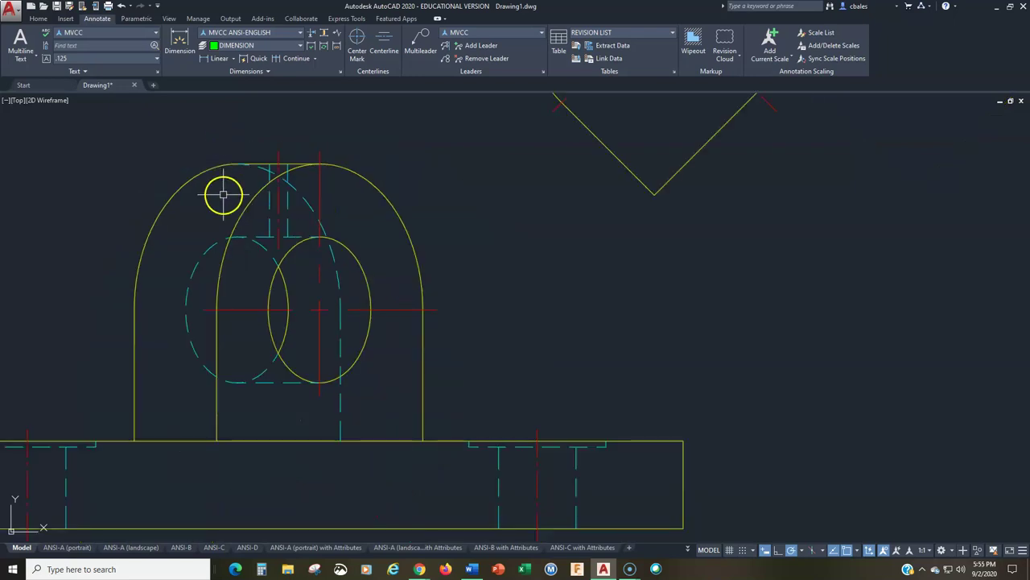
scroll(198, 252, down, 2)
middle_drag(177, 298, 317, 332)
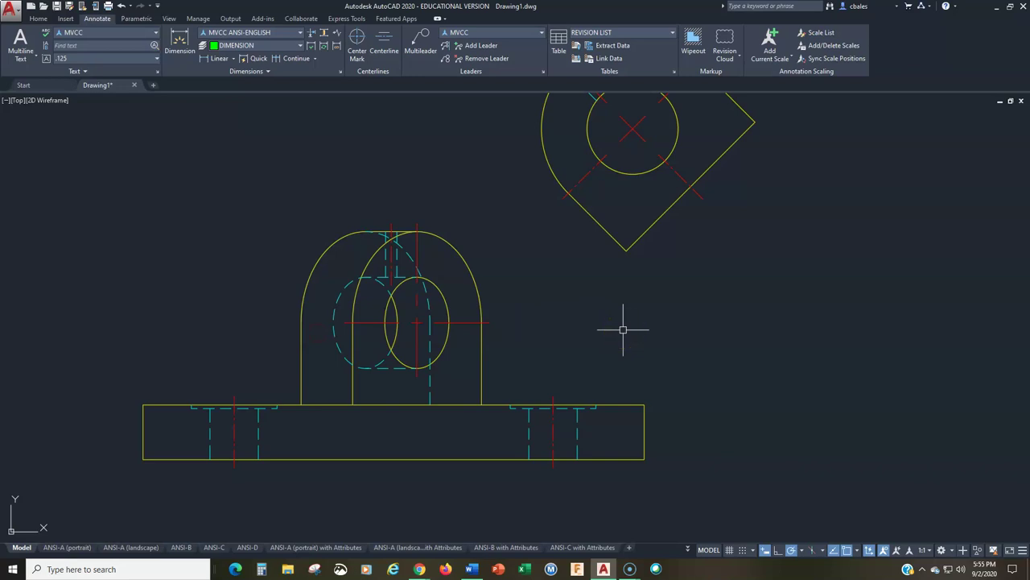
middle_click(494, 322)
middle_click(494, 322)
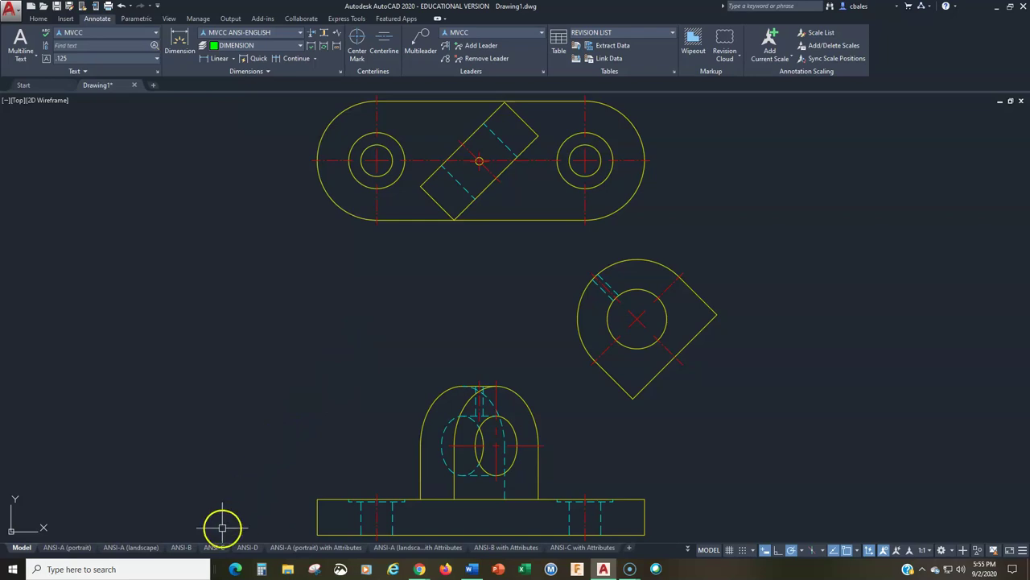
mouse_move(179, 550)
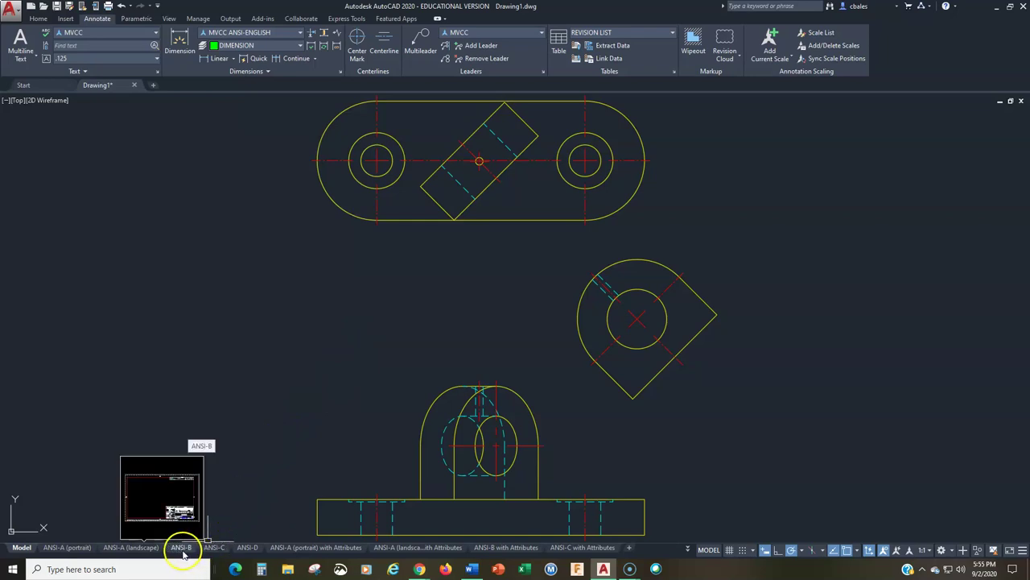
click(182, 549)
double_click(361, 337)
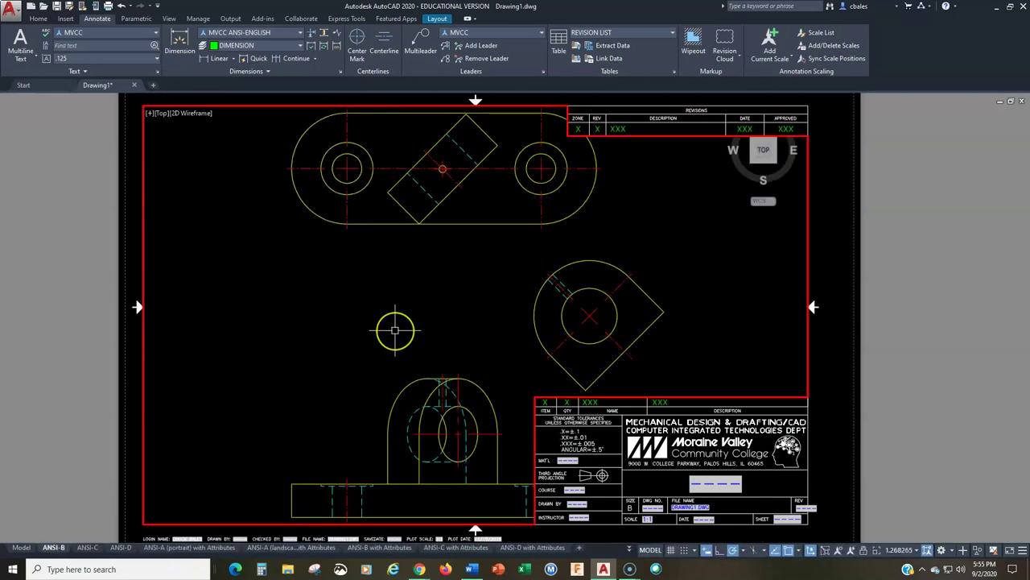
Set the ANSI-B viewport's scale to 1:1 and reposition the three views clear of the title block, returning to paper space.
scroll(395, 330, down, 2)
middle_drag(395, 330, 298, 315)
click(899, 552)
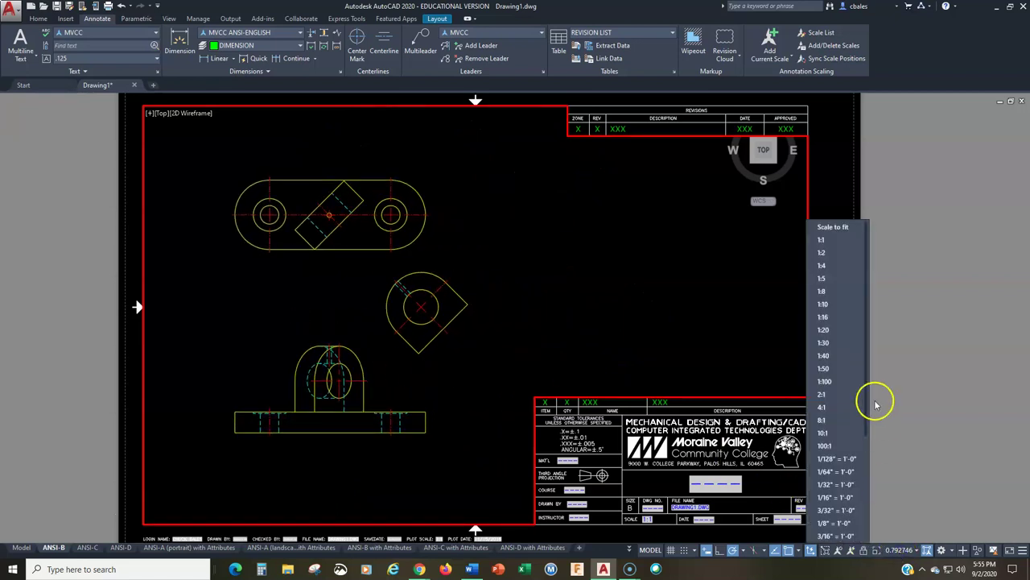
click(833, 227)
middle_drag(333, 295, 379, 299)
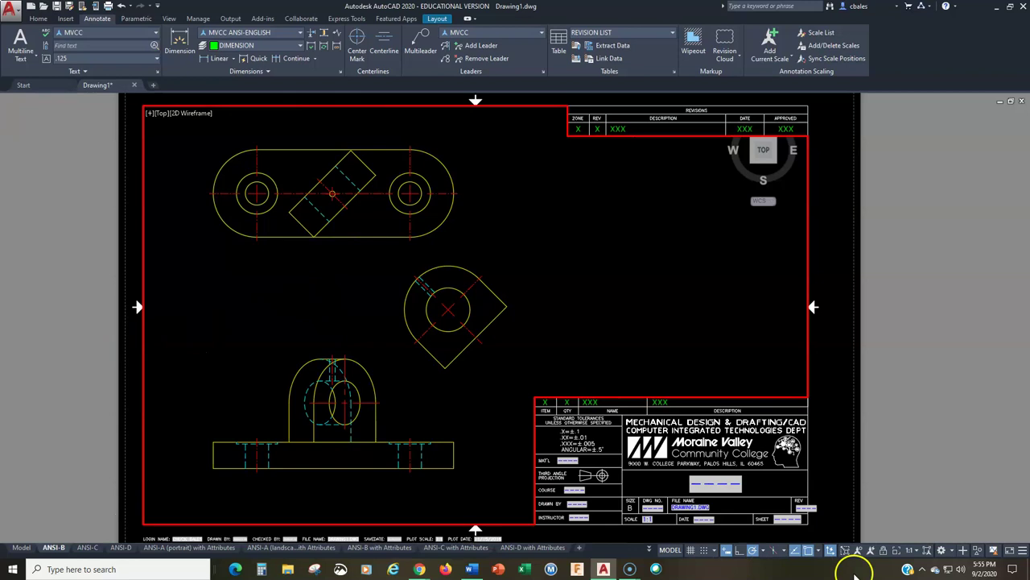
double_click(876, 351)
Open the drawing's custom properties beside the title block and enter the drafter's and instructor's names.
scroll(594, 447, up, 3)
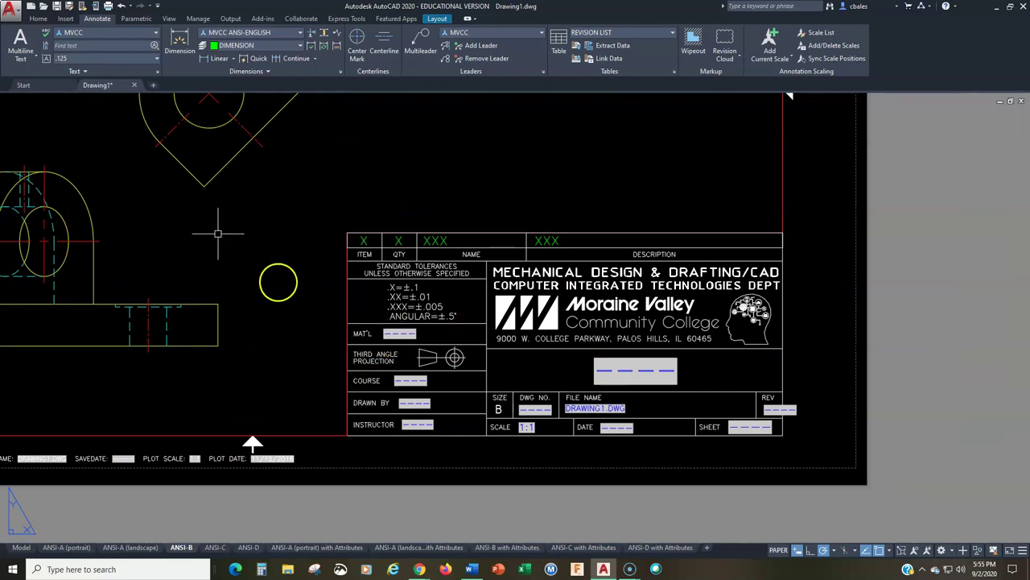
click(39, 19)
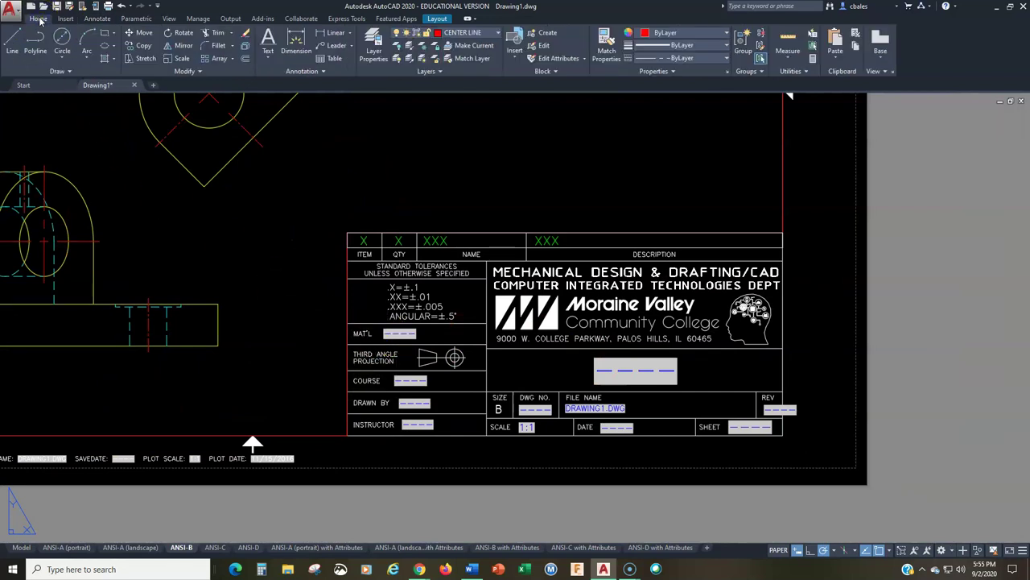
click(11, 11)
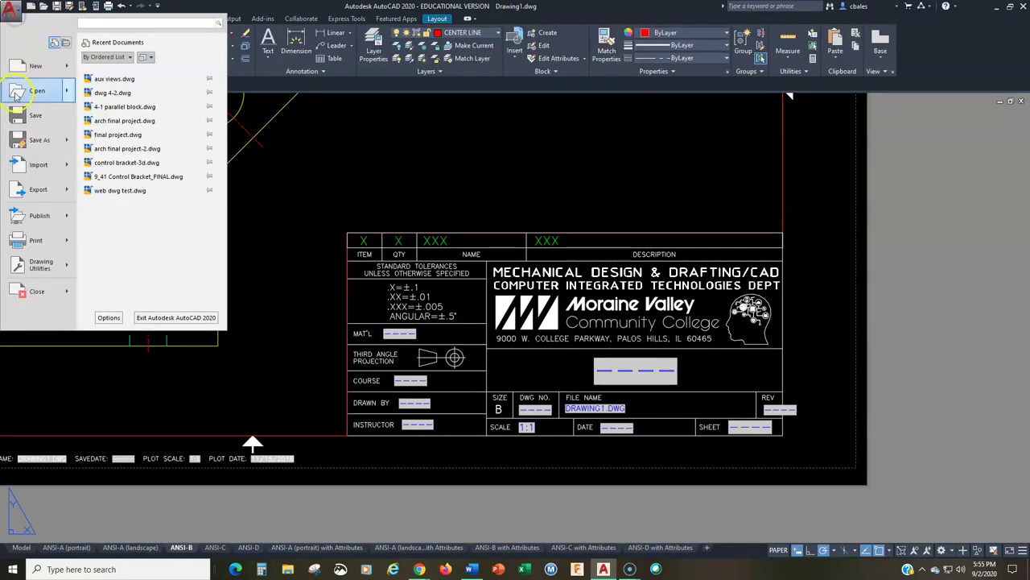
click(50, 264)
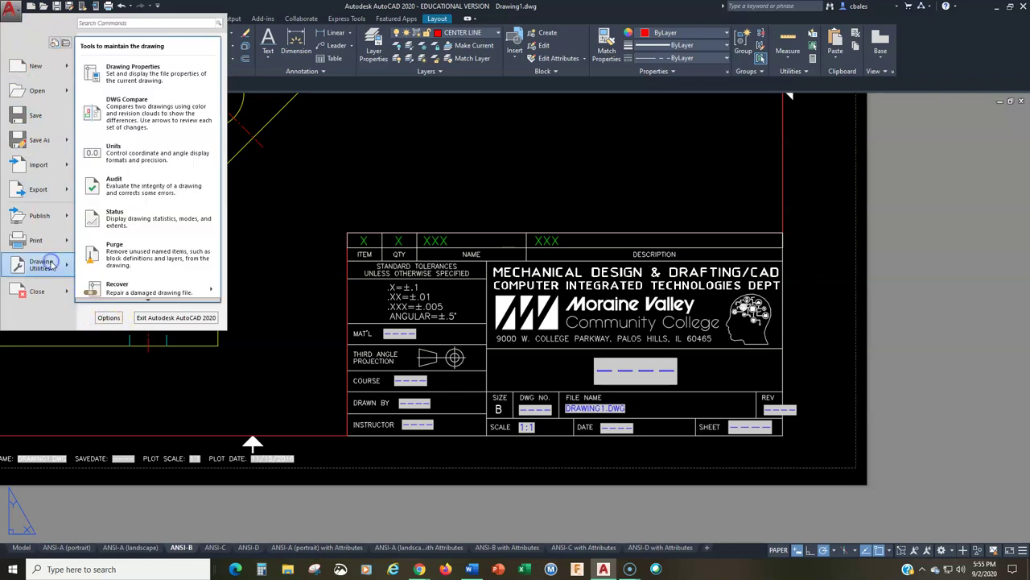
click(153, 76)
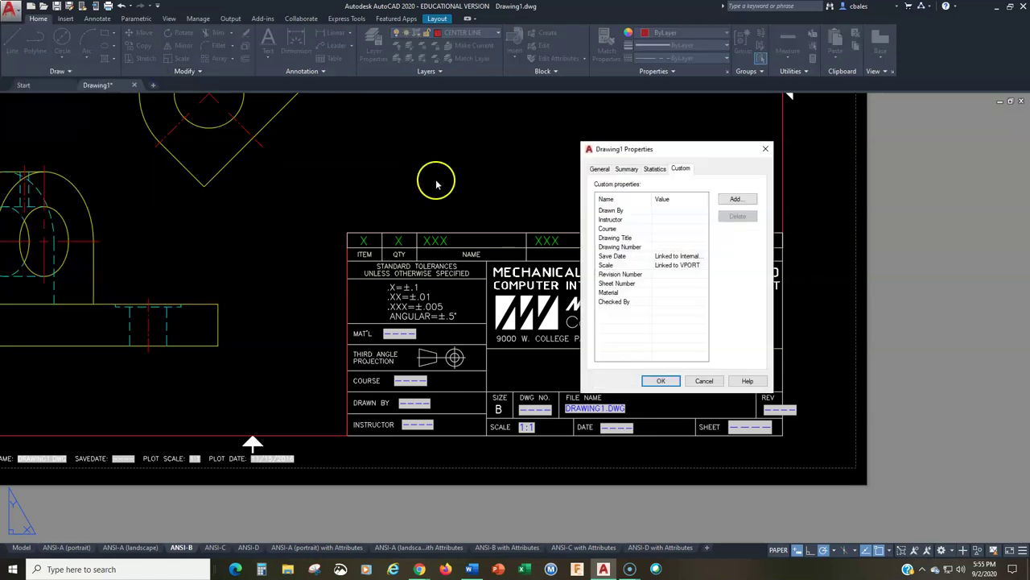
mouse_move(712, 149)
mouse_down()
mouse_move(240, 170)
mouse_move(232, 152)
mouse_up()
click(196, 211)
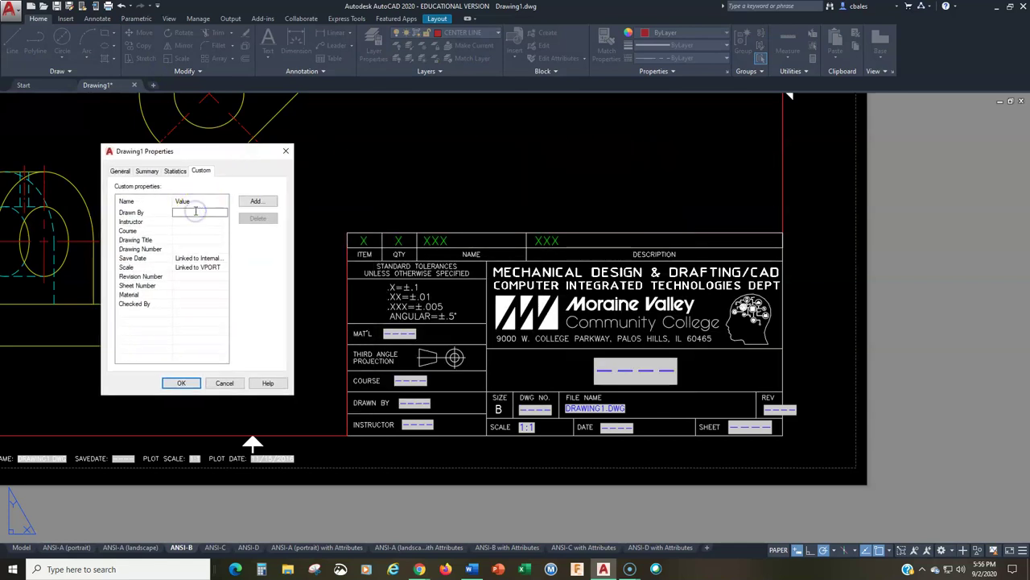
text(C BALES)
click(192, 220)
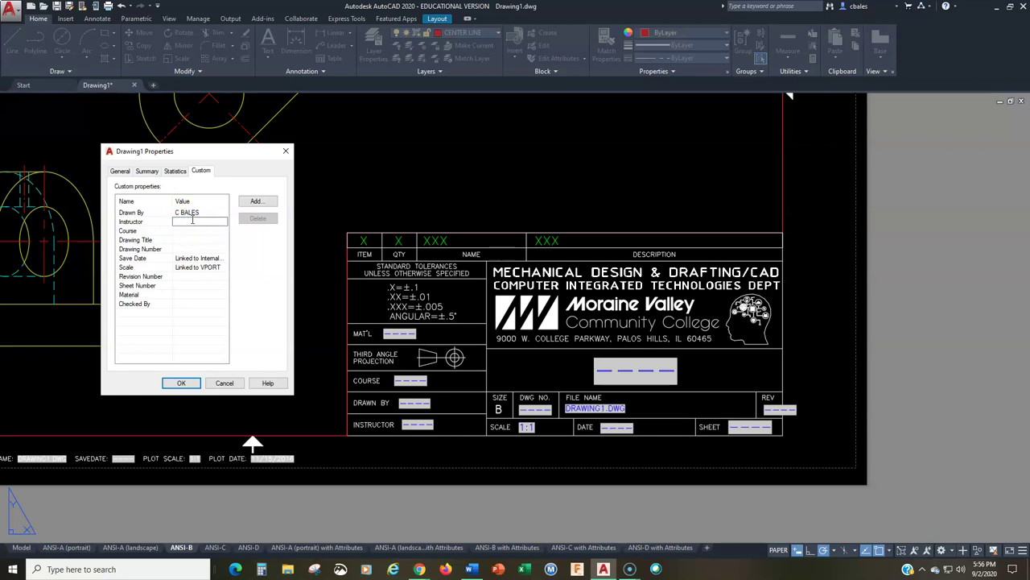
text(C BALES)
Set the custom properties to course MDT-101-300, drawing title SHAFT SUPPORT and drawing number 5.3.
click(192, 231)
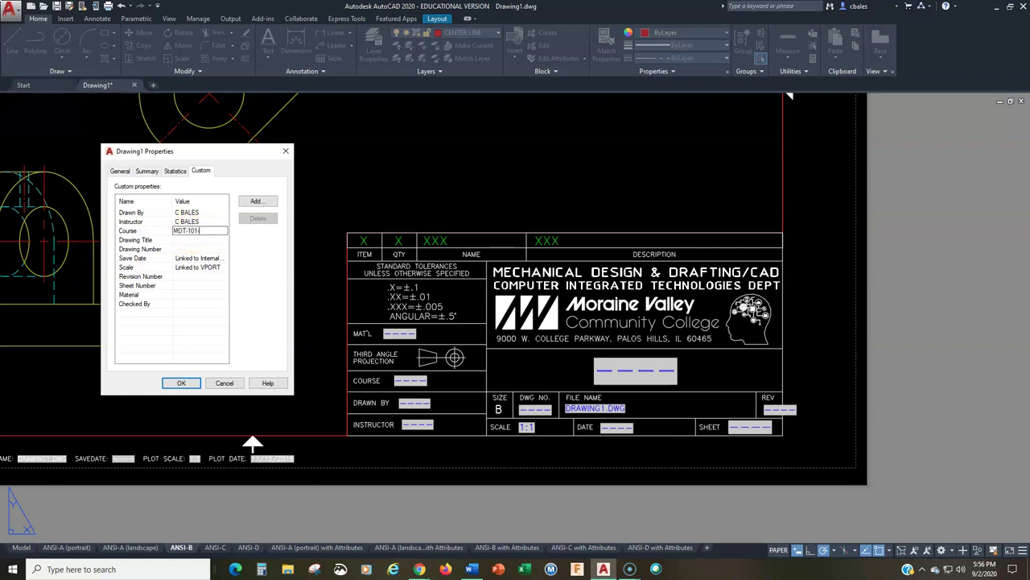
click(185, 238)
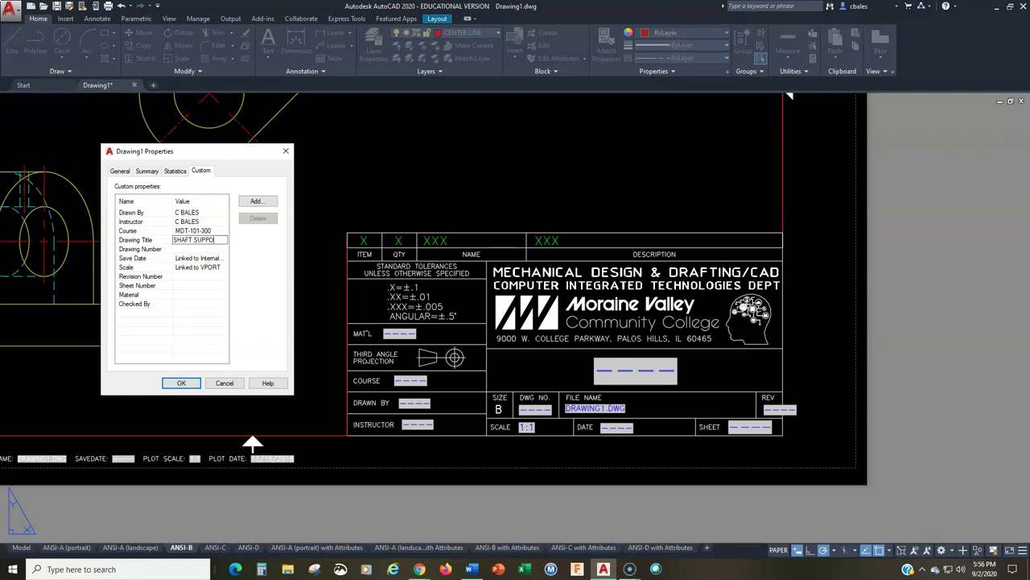
click(196, 250)
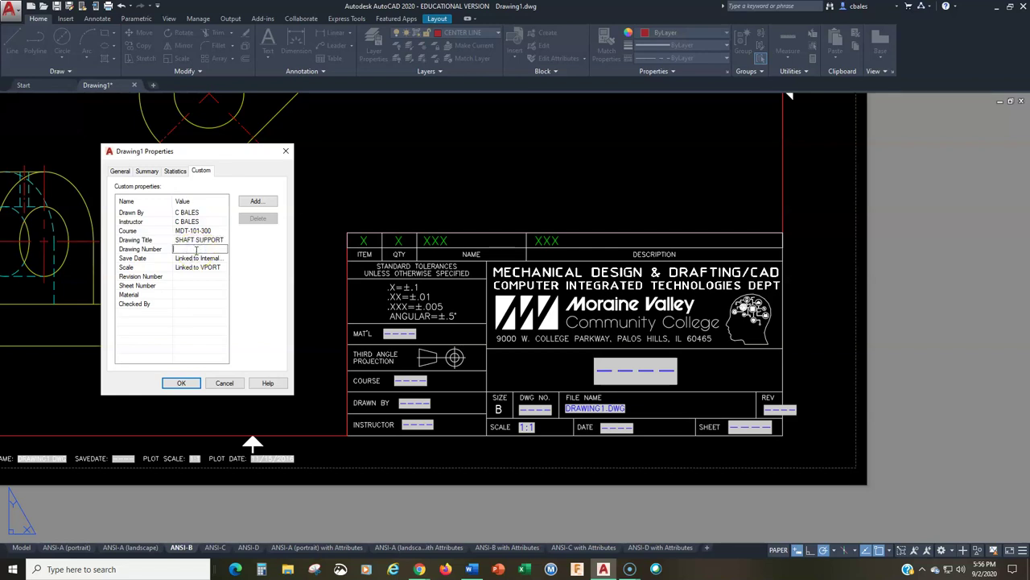
text(5.3)
Enter revision number 0, sheet number 3/4, material N/A and the checker's name, and apply the properties to the title block.
click(194, 277)
text(0)
click(183, 285)
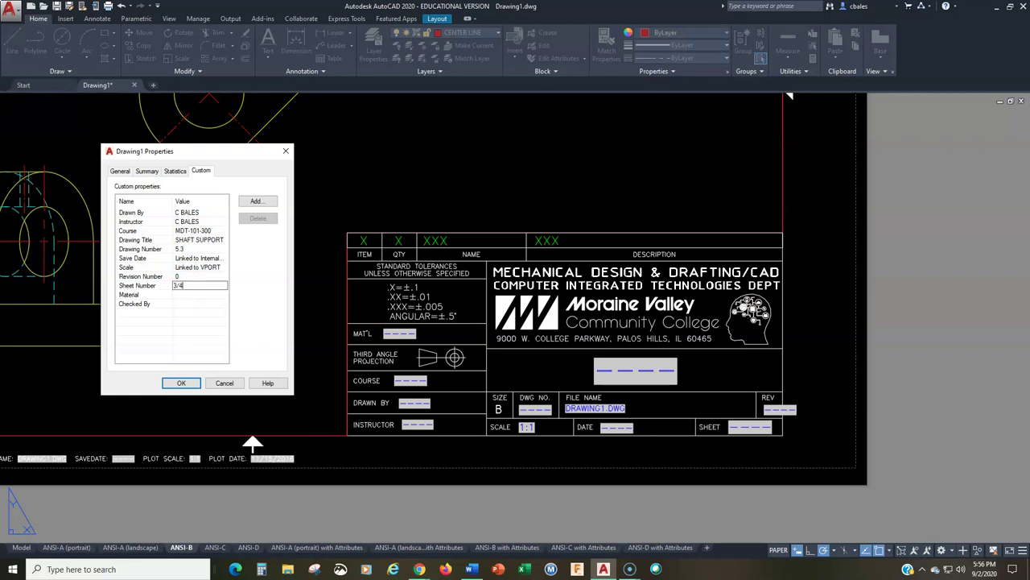
text(3/4)
click(187, 295)
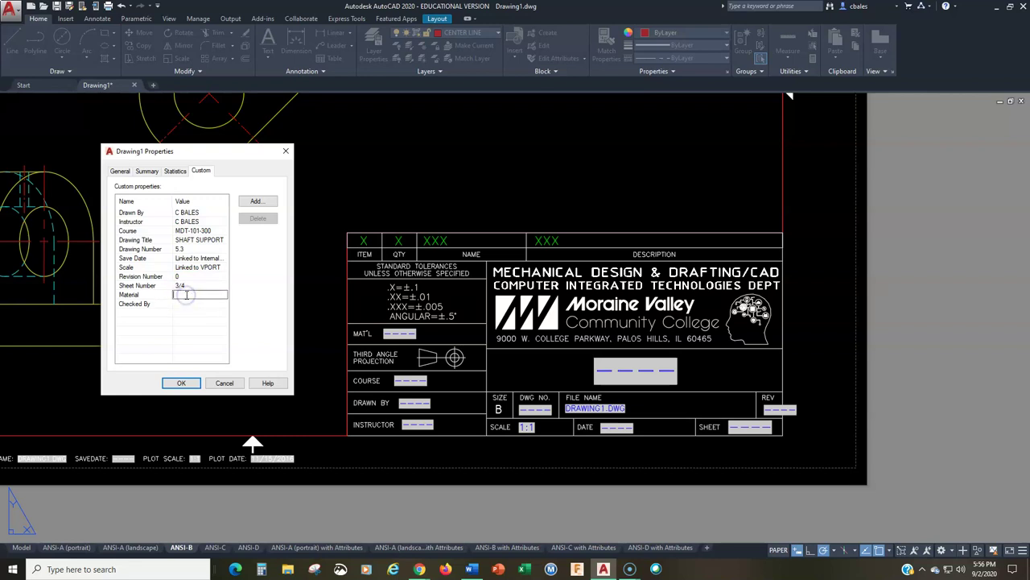
click(188, 304)
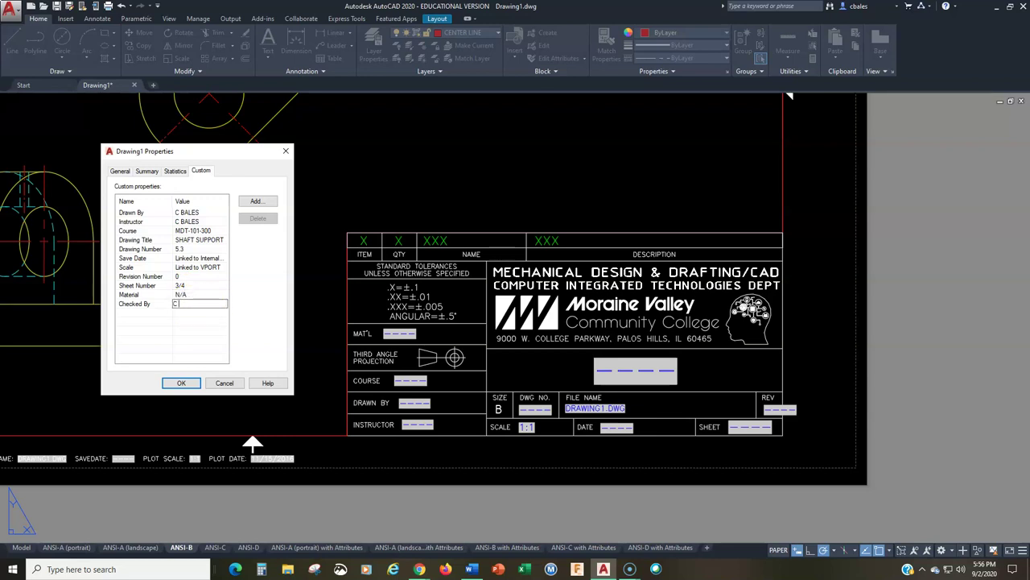
click(181, 382)
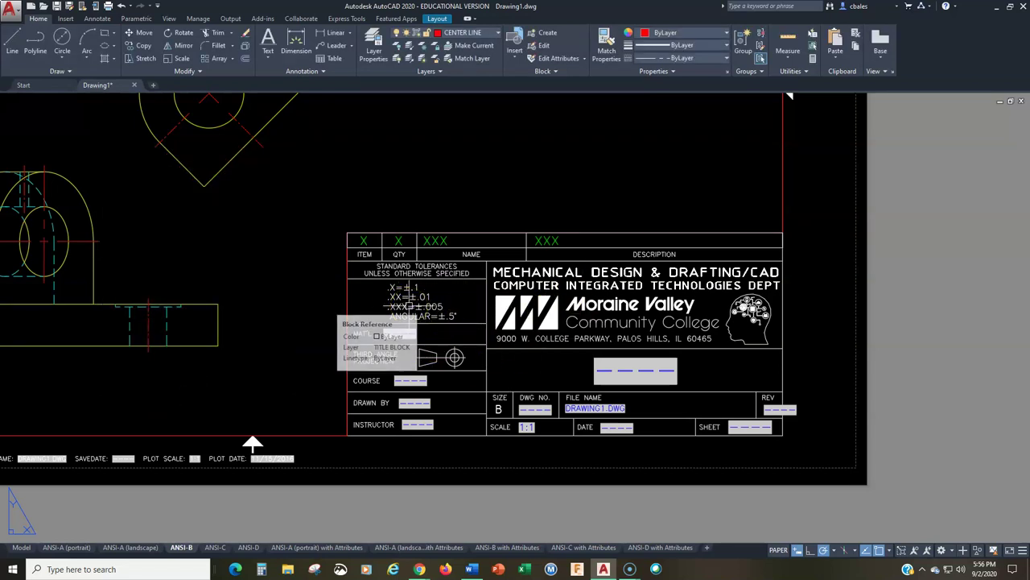
click(451, 368)
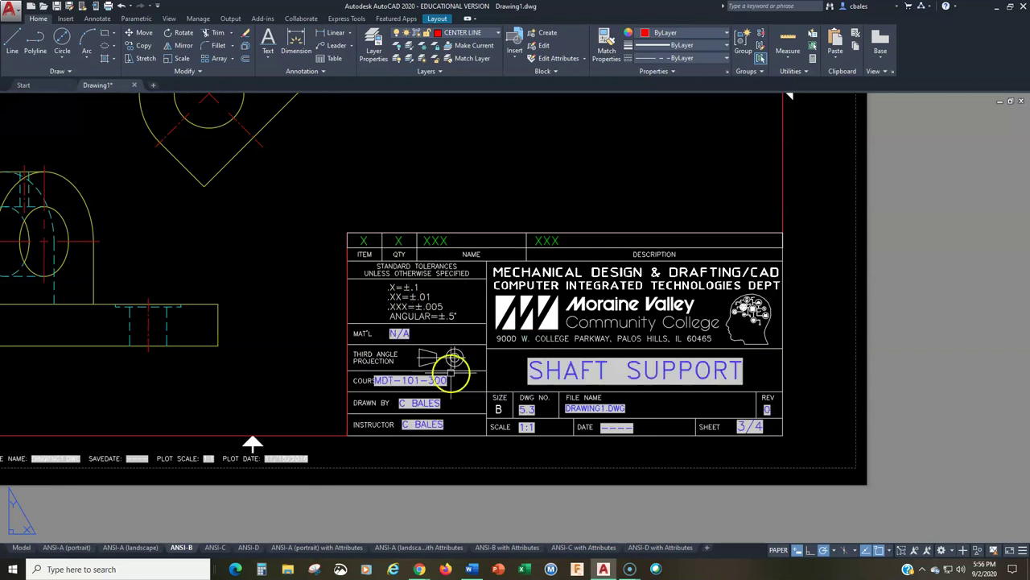
scroll(391, 359, down, 5)
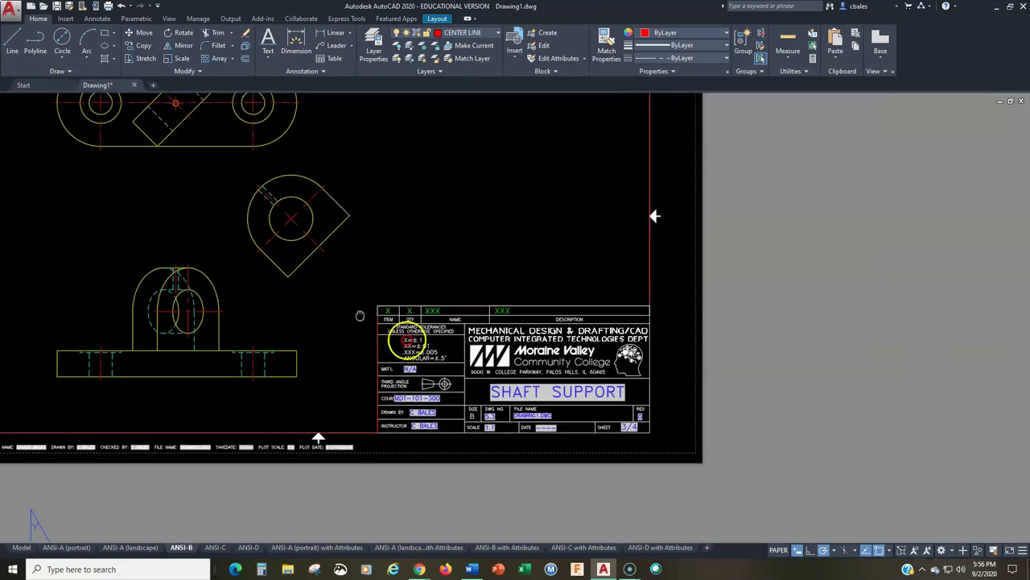
Start a plot of the ANSI-B layout and choose AutoCAD PDF (High Quality Print).pc3 as the plotter.
click(108, 7)
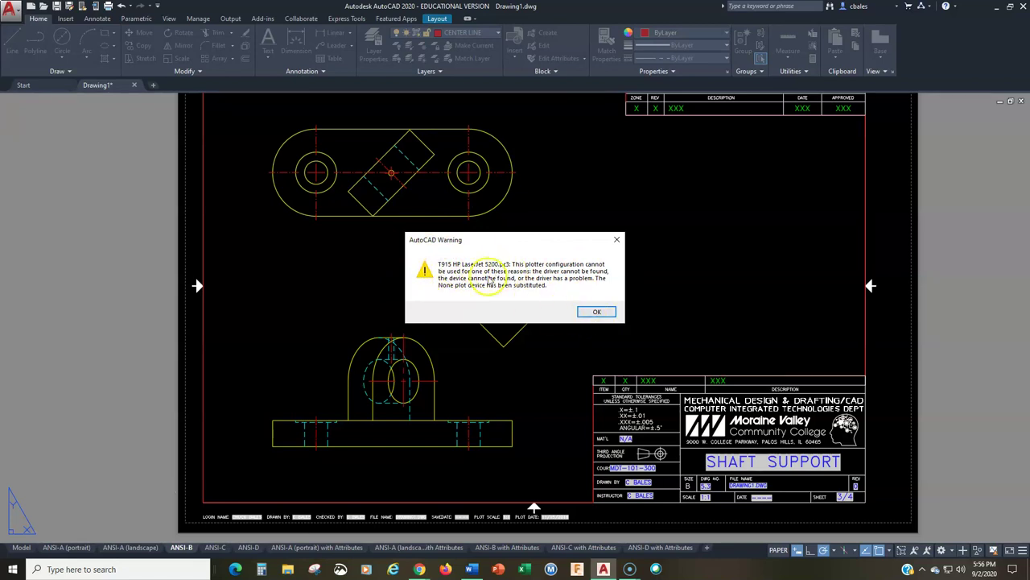
click(592, 311)
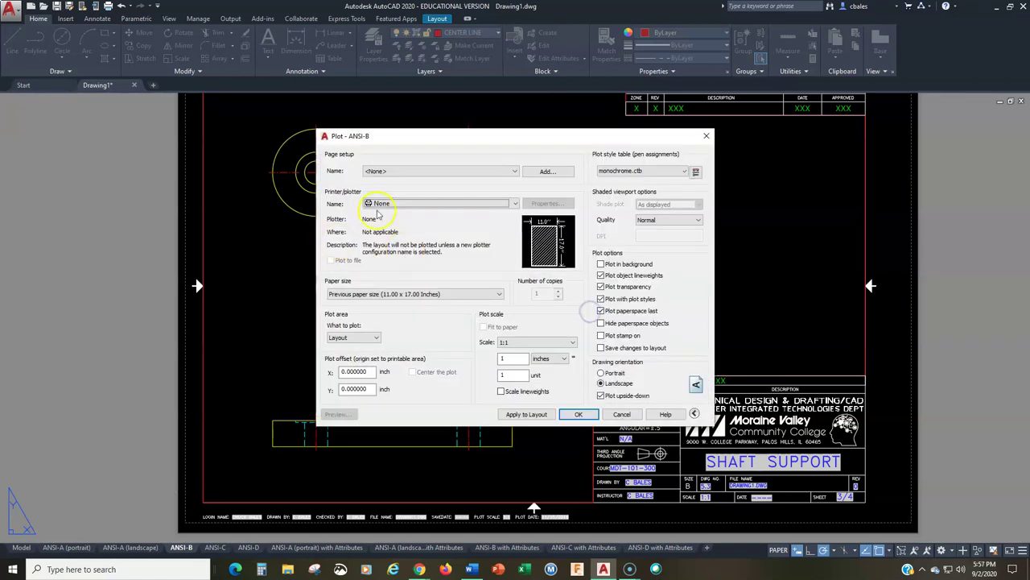
click(403, 203)
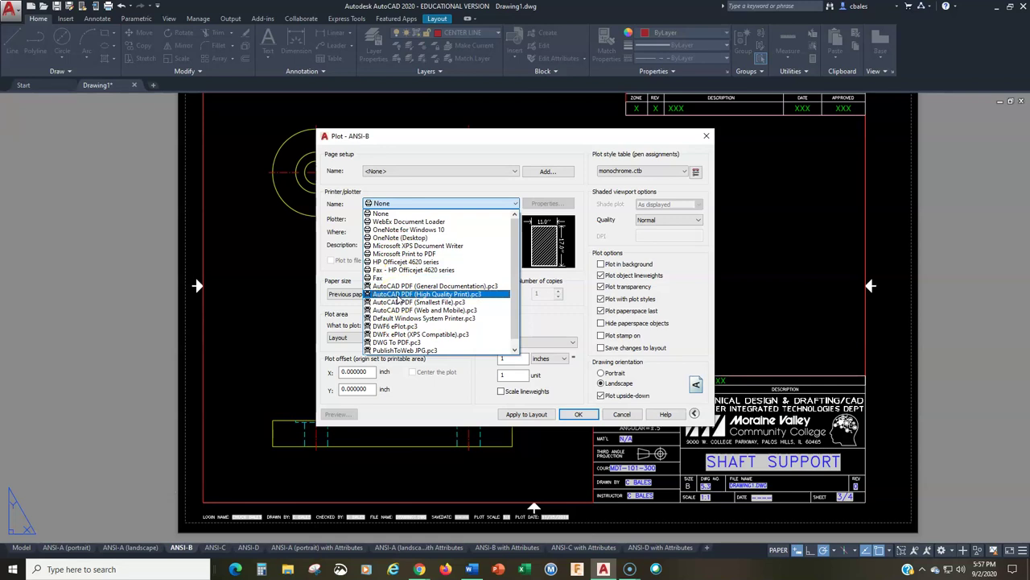
click(395, 297)
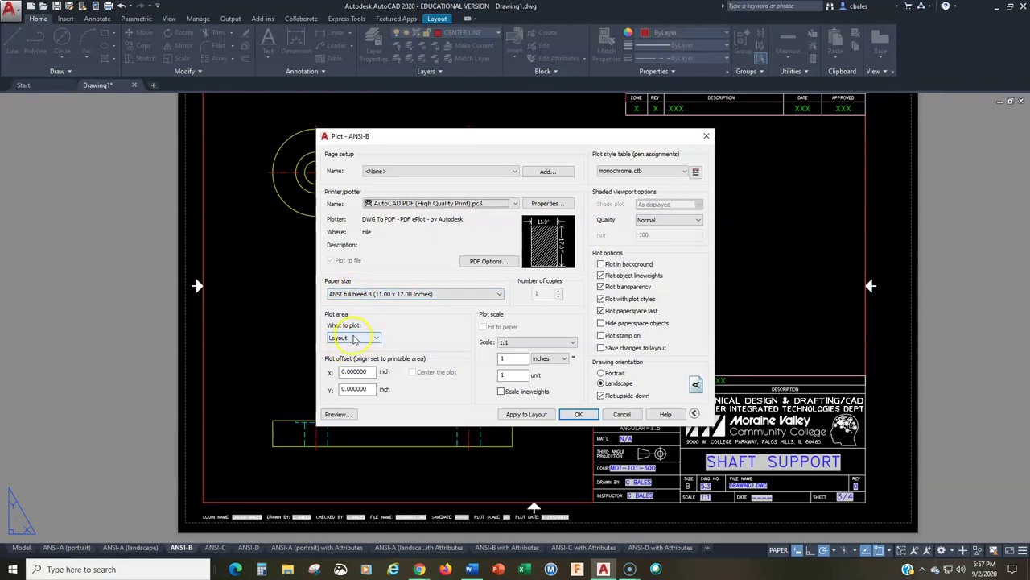
Preview the ANSI-B plot, examine the three views and the title block, and leave the preview.
click(338, 415)
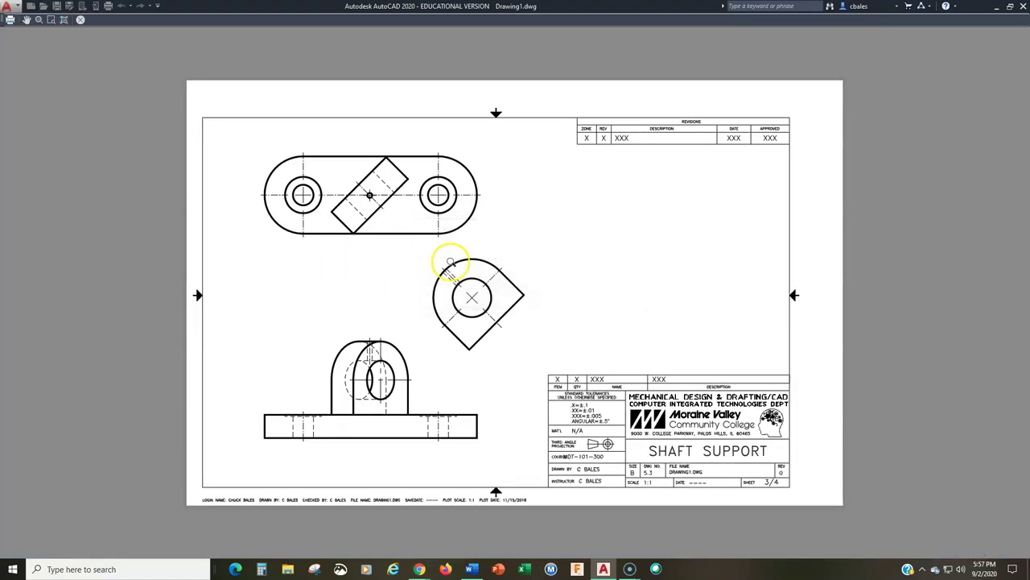
scroll(472, 334, up, 2)
scroll(382, 318, down, 2)
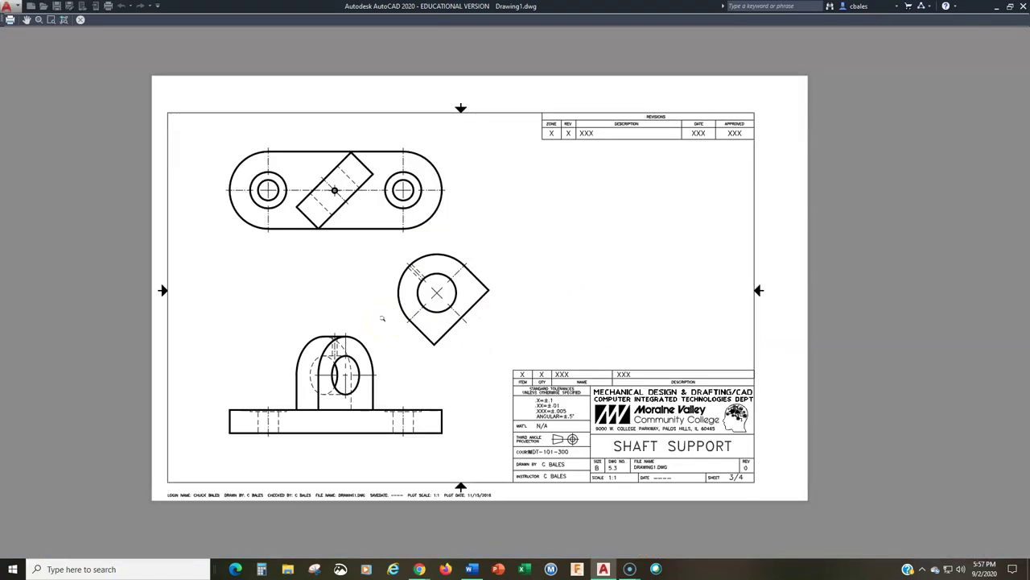
key(Escape)
Plot the layout to a PDF file named SHAFT SUPPORT in the Documents folder.
click(579, 414)
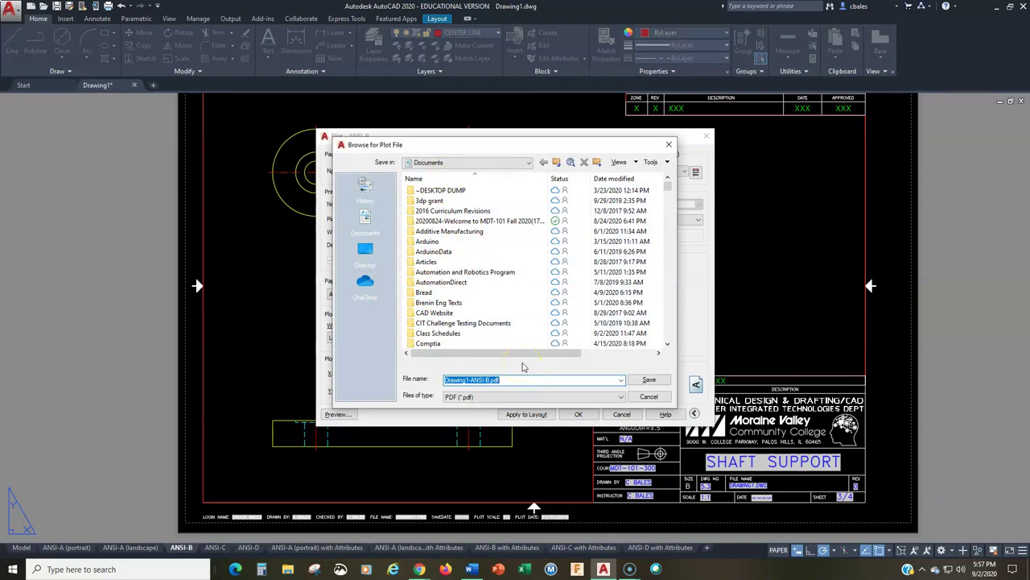
text(SHAF)
key(Return)
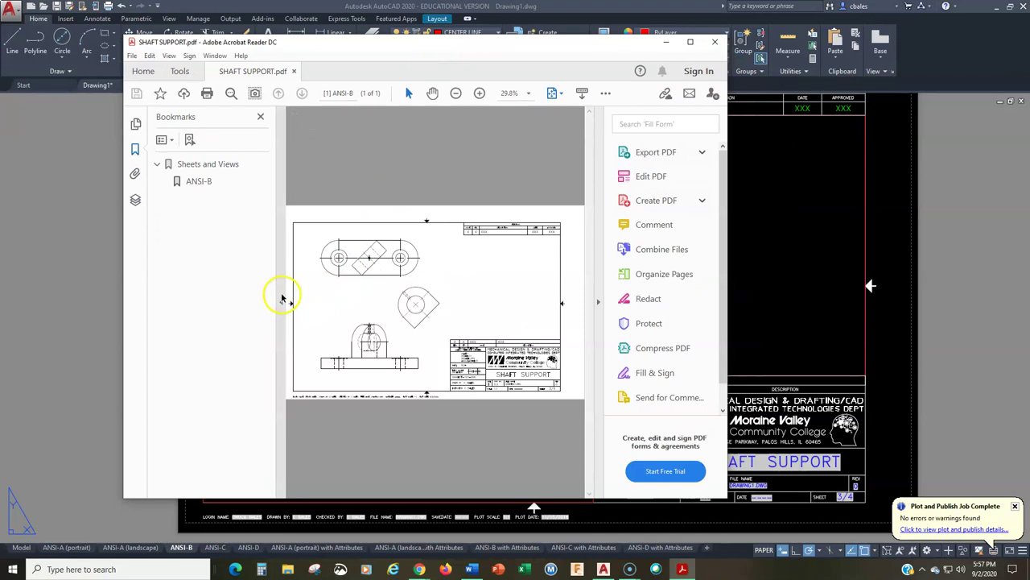
Collapse the bookmarks and tools panes in Acrobat Reader to examine the plotted SHAFT SUPPORT sheet at a larger size.
click(281, 299)
click(598, 302)
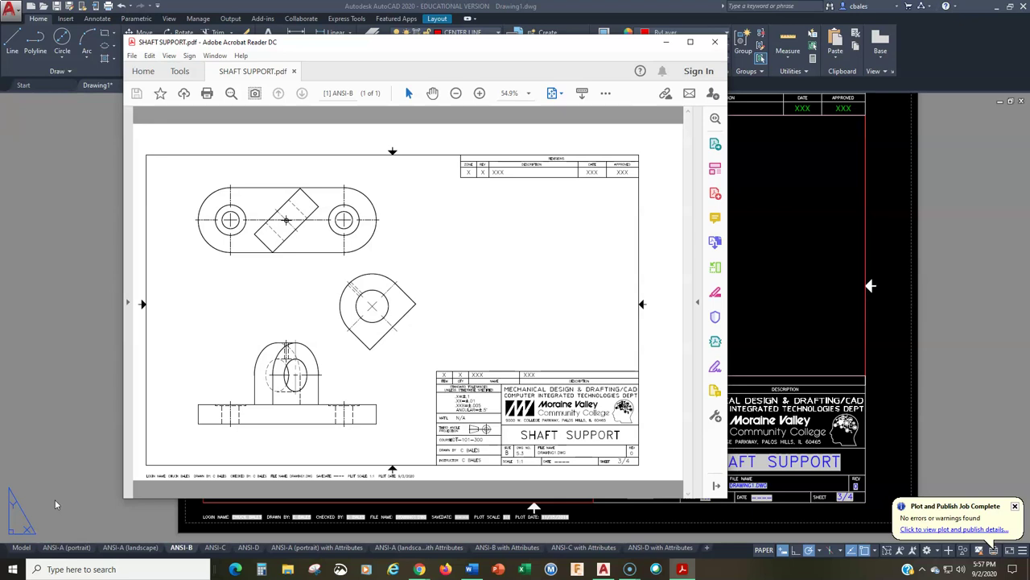
Switch back to AutoCAD and open the drawing's model space.
click(21, 549)
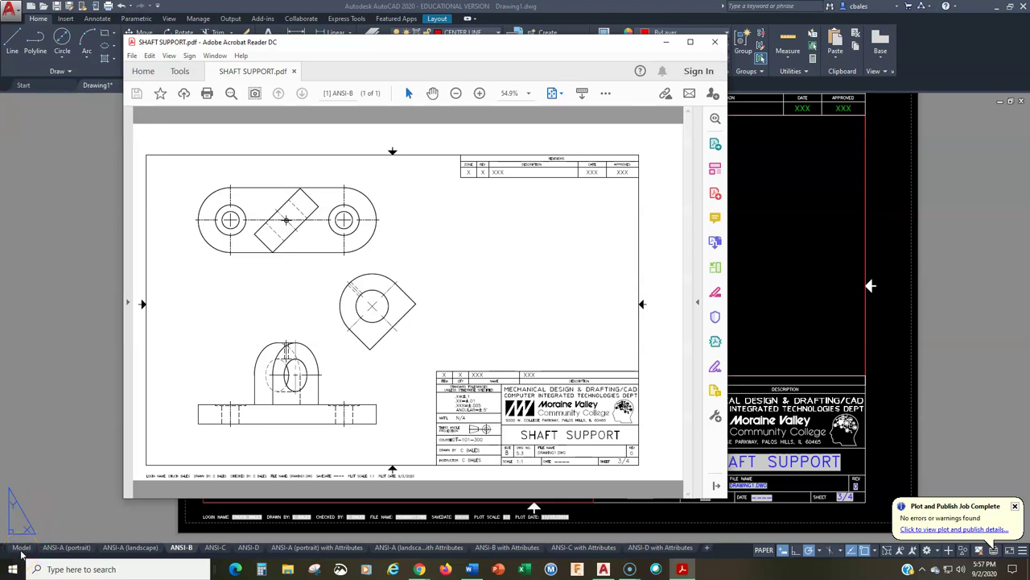